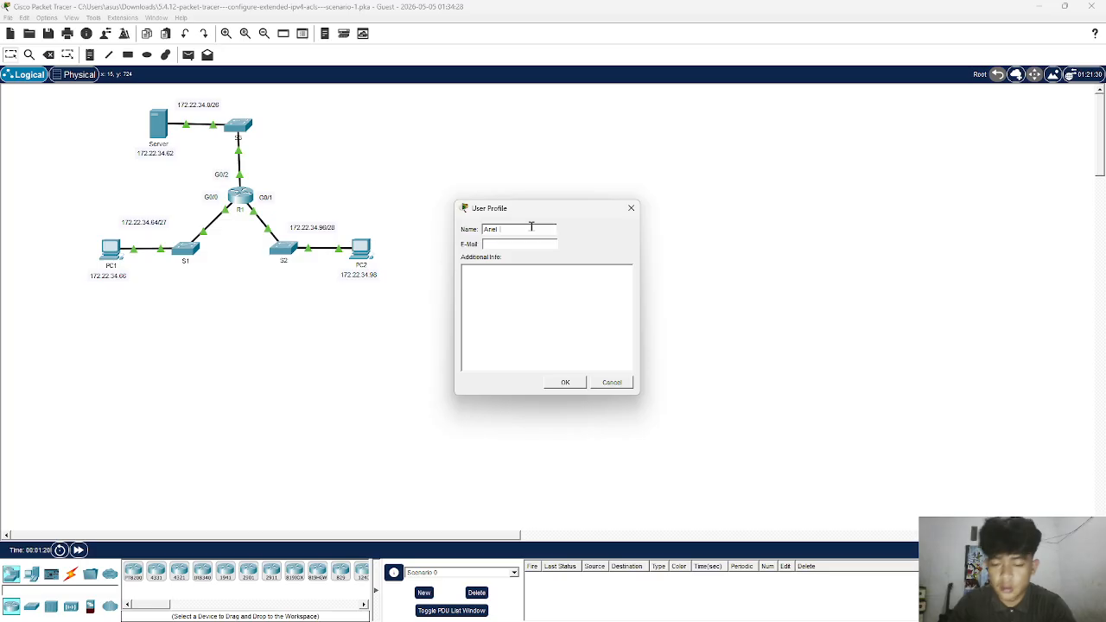
- Enter the student's full name in the user profile and save the profile
{"action": "type", "text": "Ivan permana"}
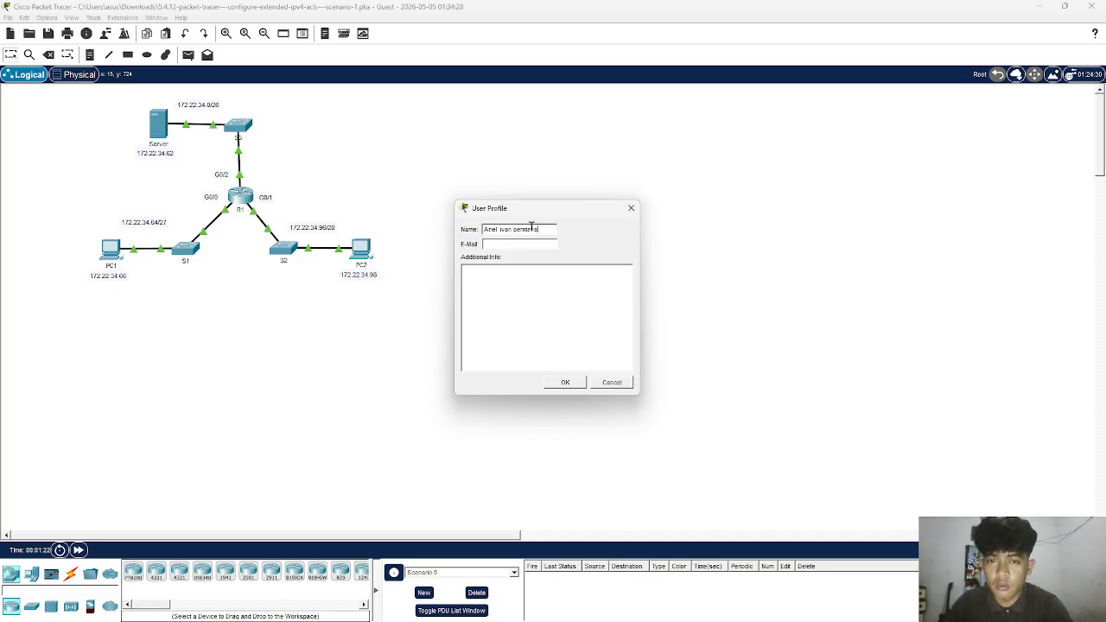
{"action": "key", "text": "Return"}
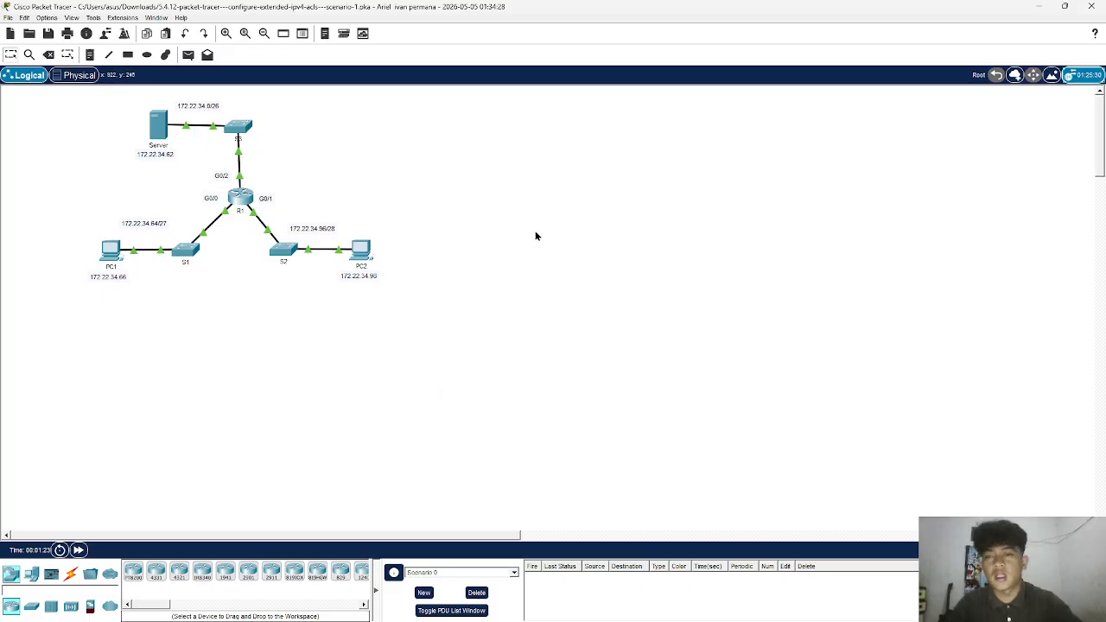
- Bring up the activity instructions and dock them beside the network topology
{"action": "mouse_move", "coordinate": [737, 608]}
{"action": "left_click", "coordinate": [776, 575]}
{"action": "left_click", "coordinate": [413, 441]}
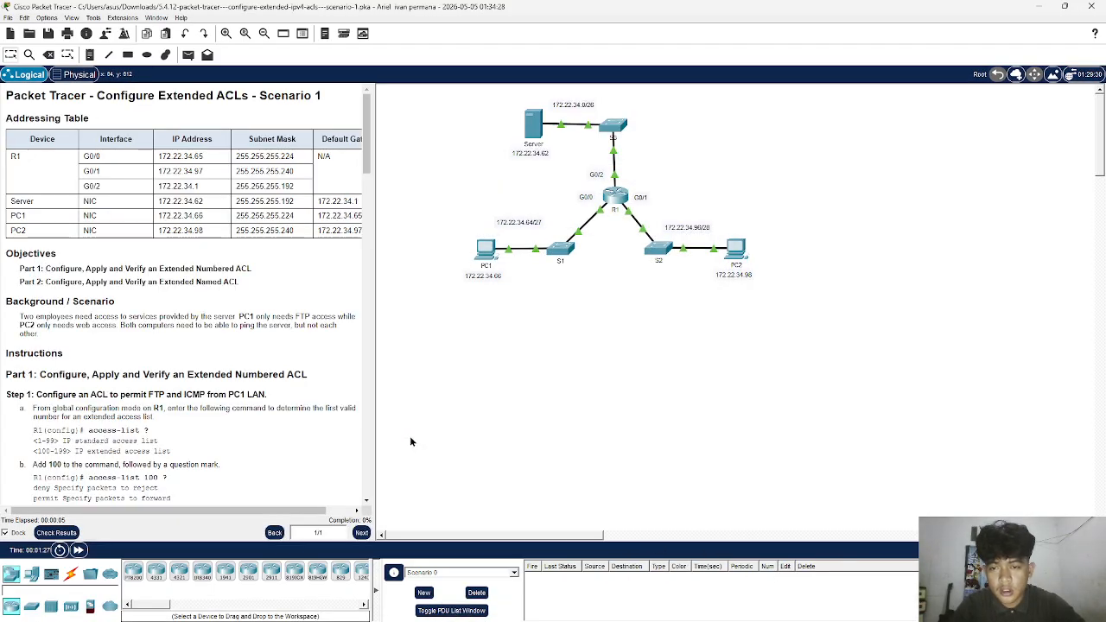
- Read through the Extended ACLs instructions, examining the addressing table, the scenario and the steps of Parts 1 and 2
{"action": "scroll", "coordinate": [348, 382], "scroll_direction": "down", "scroll_amount": 15}
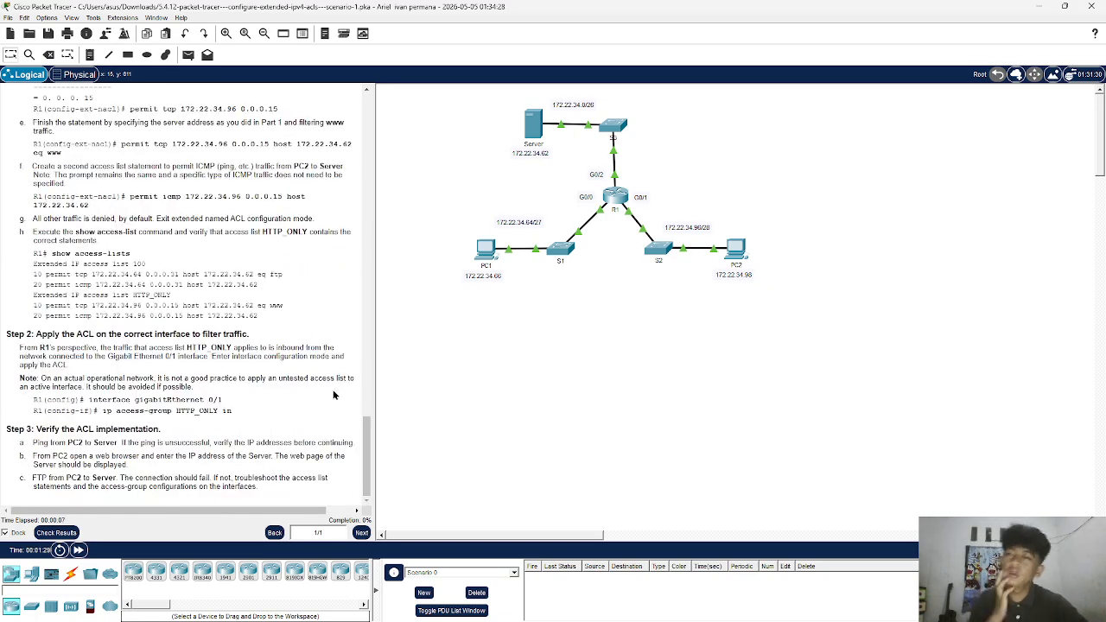
{"action": "scroll", "coordinate": [313, 378], "scroll_direction": "up", "scroll_amount": 5}
{"action": "scroll", "coordinate": [311, 378], "scroll_direction": "up", "scroll_amount": 15}
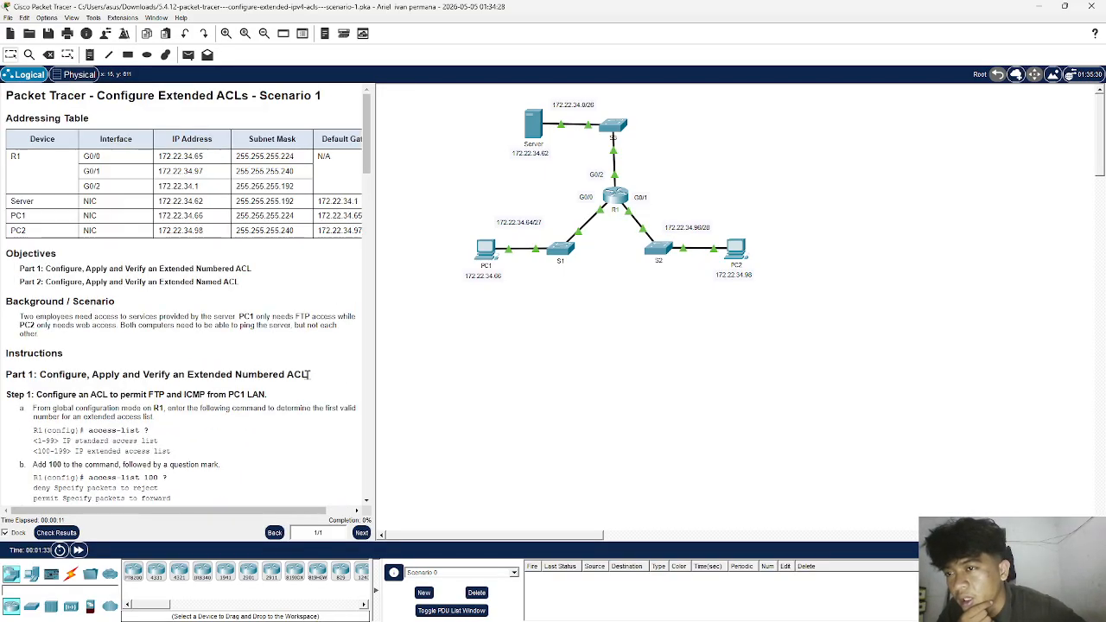
{"action": "scroll", "coordinate": [309, 374], "scroll_direction": "down", "scroll_amount": 10}
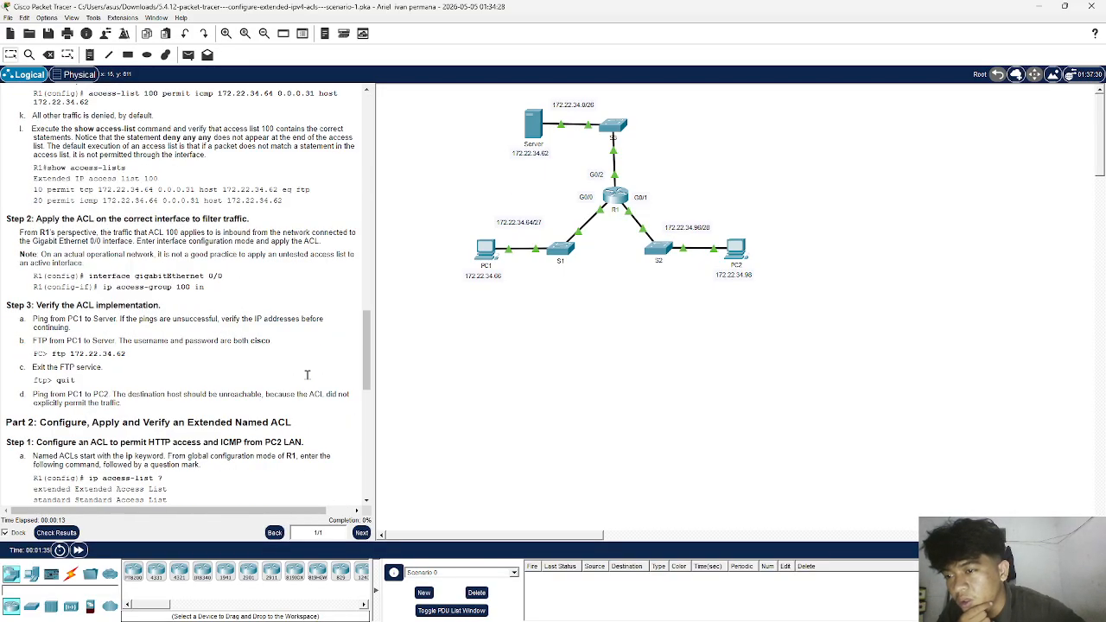
{"action": "scroll", "coordinate": [307, 375], "scroll_direction": "down", "scroll_amount": 10}
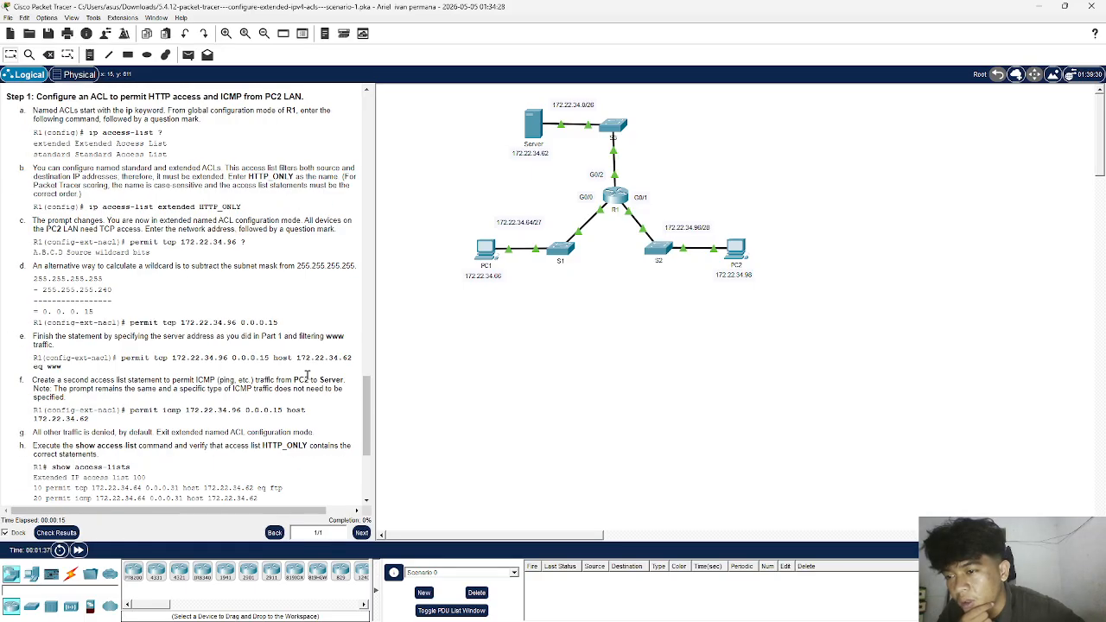
{"action": "scroll", "coordinate": [307, 377], "scroll_direction": "up", "scroll_amount": 15}
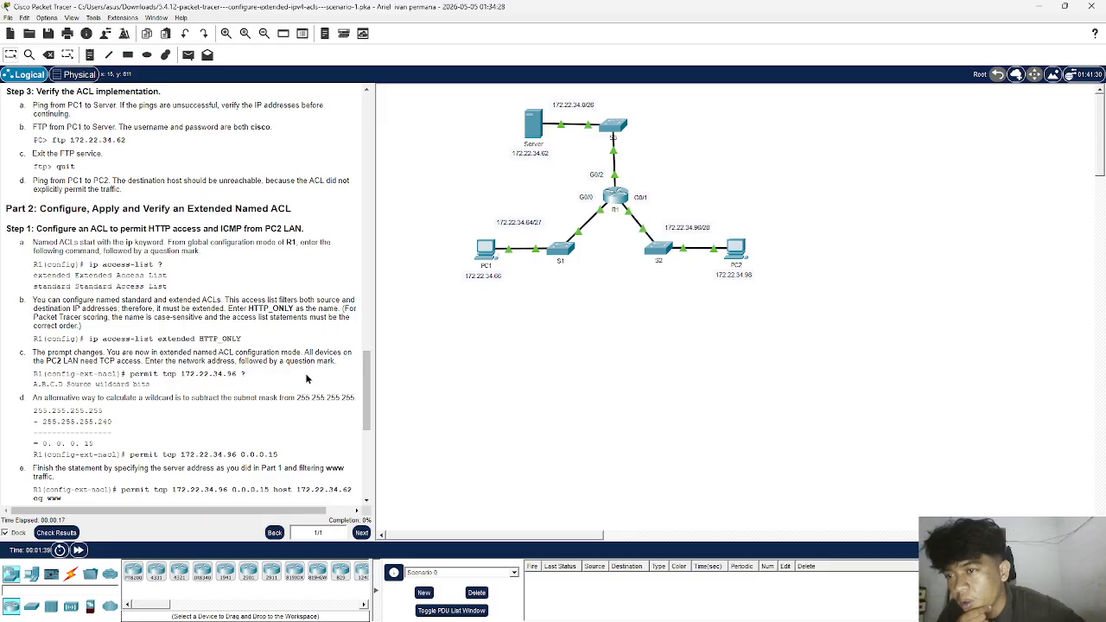
{"action": "scroll", "coordinate": [306, 378], "scroll_direction": "up", "scroll_amount": 10}
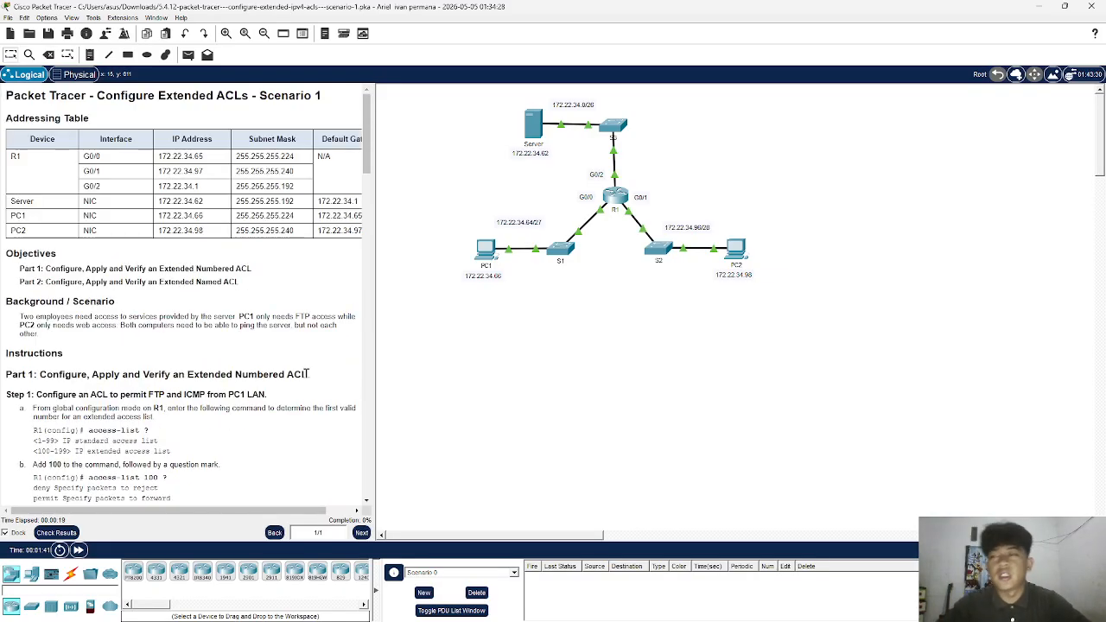
{"action": "left_click_drag", "start_coordinate": [5, 119], "coordinate": [89, 121]}
{"action": "left_click", "coordinate": [61, 149]}
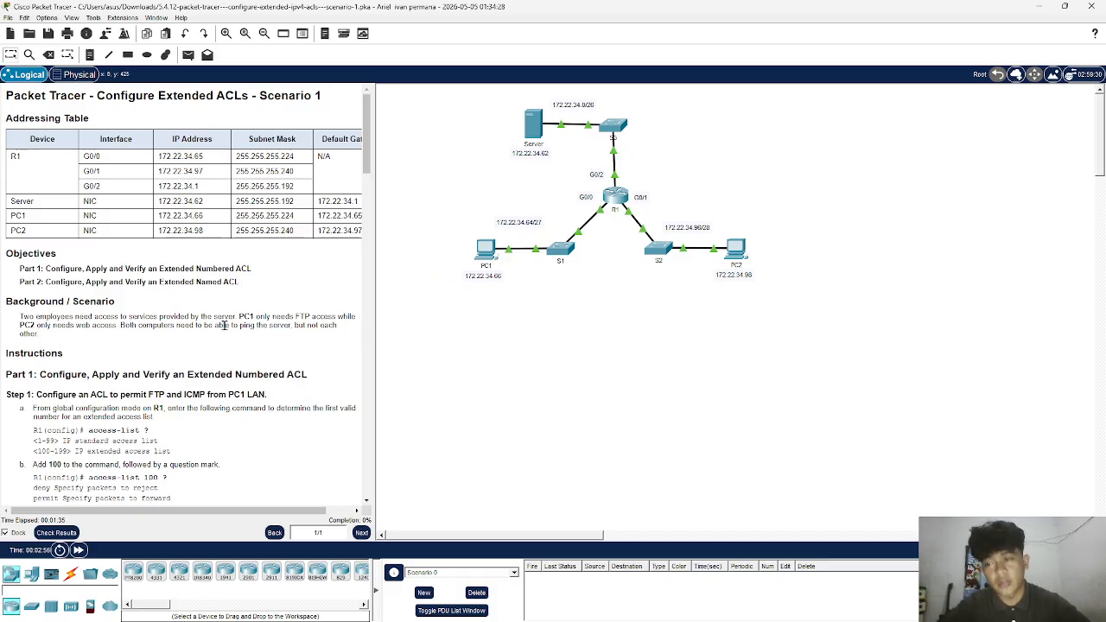
{"action": "scroll", "coordinate": [225, 328], "scroll_direction": "down", "scroll_amount": 3}
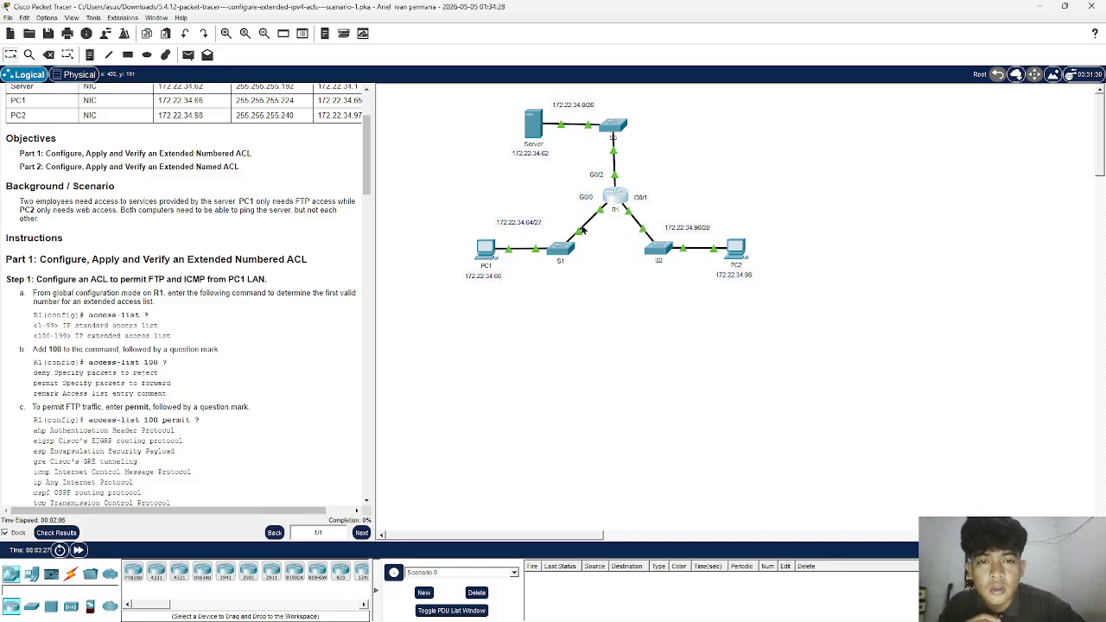
- Open the command line of router R1 and enter global configuration mode from the terminal
{"action": "left_click", "coordinate": [610, 199]}
{"action": "left_click", "coordinate": [364, 32]}
{"action": "left_click_drag", "start_coordinate": [400, 17], "coordinate": [514, 19]}
{"action": "key", "text": "Return"}
{"action": "key", "text": "Return"}
{"action": "type", "text": "en"}
{"action": "key", "text": "Return"}
{"action": "type", "text": "conf"}
{"action": "key", "text": "Return"}
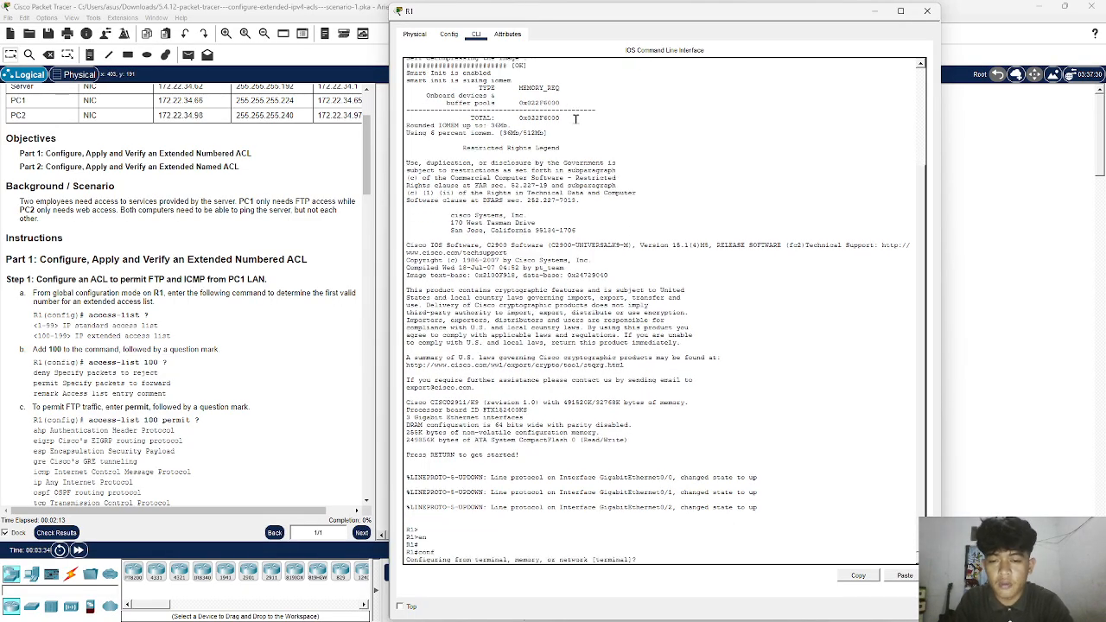
{"action": "key", "text": "Return"}
{"action": "key", "text": "Return"}
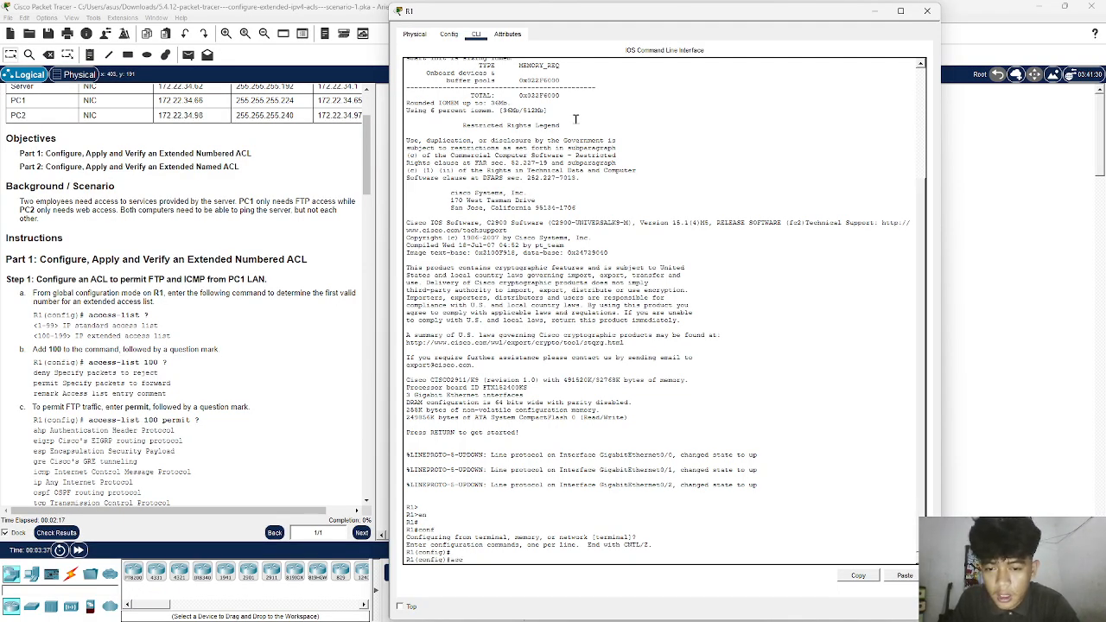
- Start an access-list command numbered 100 on R1, requesting help with ? before and after the list number
{"action": "type", "text": "acc"}
{"action": "key", "text": "Tab"}
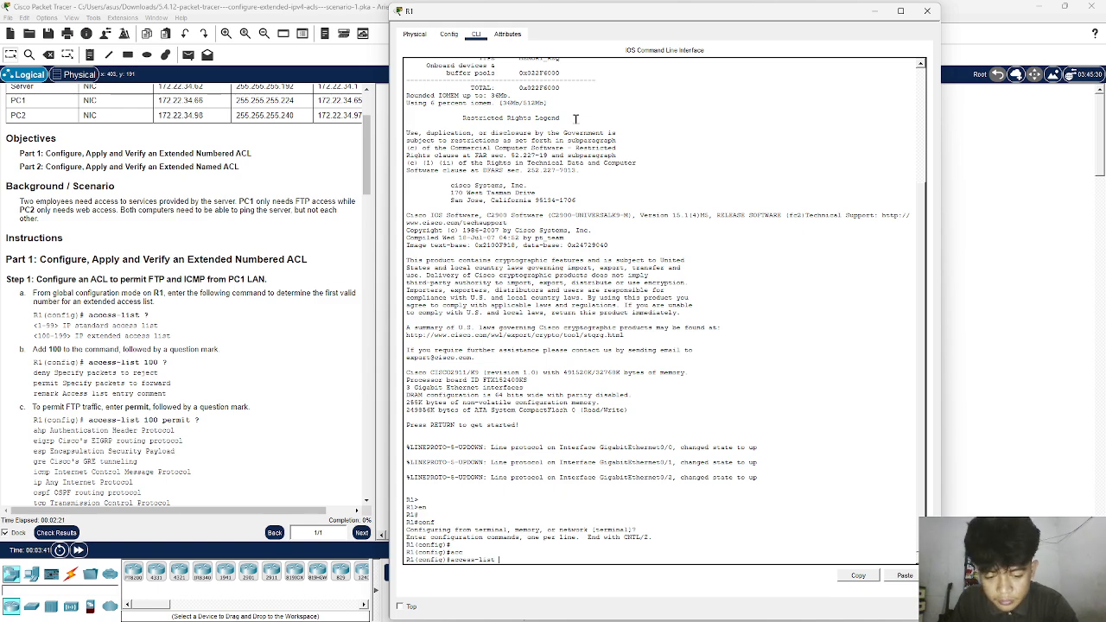
{"action": "type", "text": "?"}
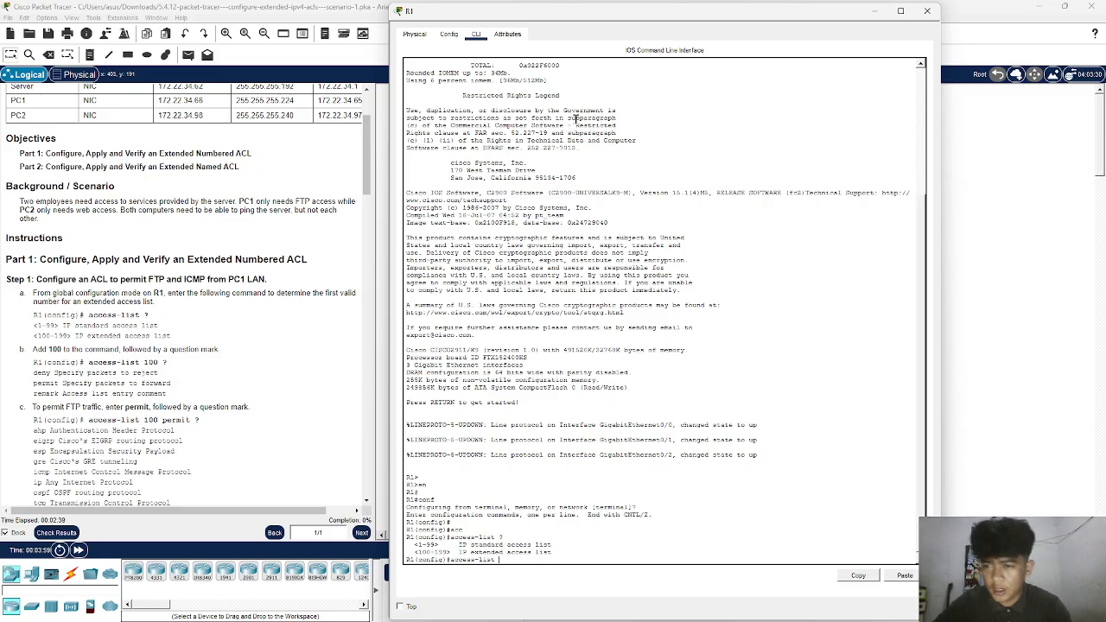
{"action": "type", "text": "cc"}
{"action": "key", "text": "Tab"}
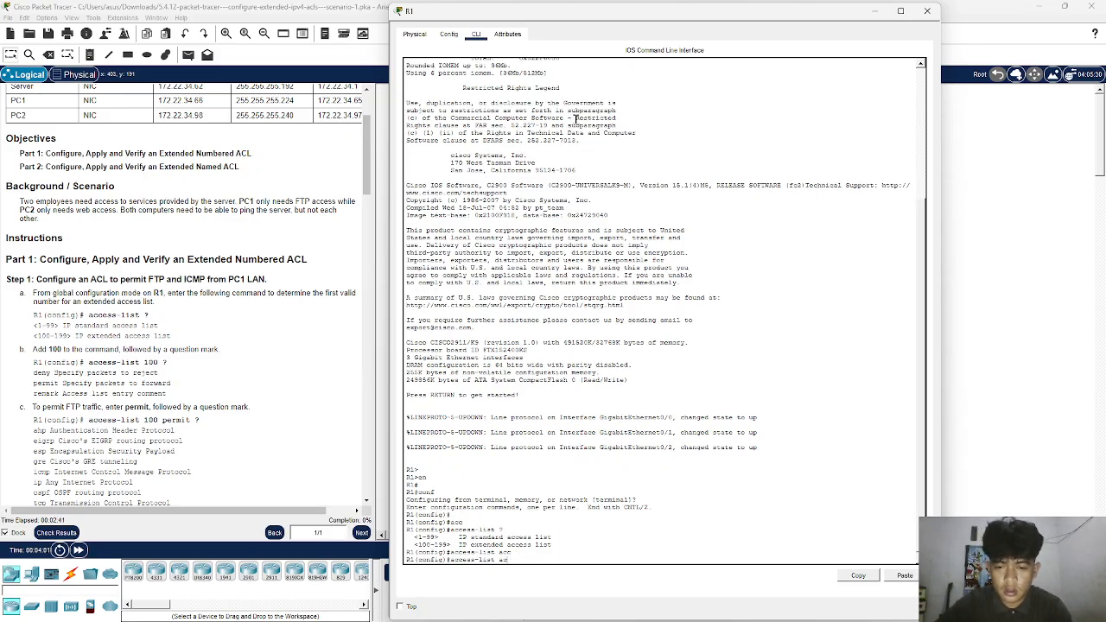
{"action": "type", "text": "100"}
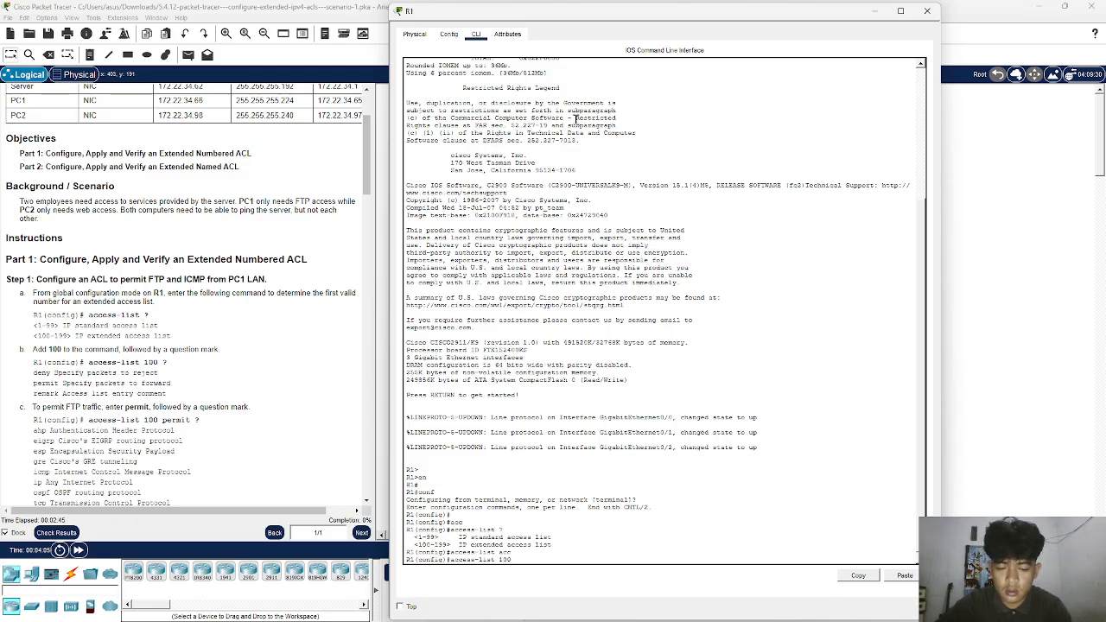
{"action": "type", "text": " ?"}
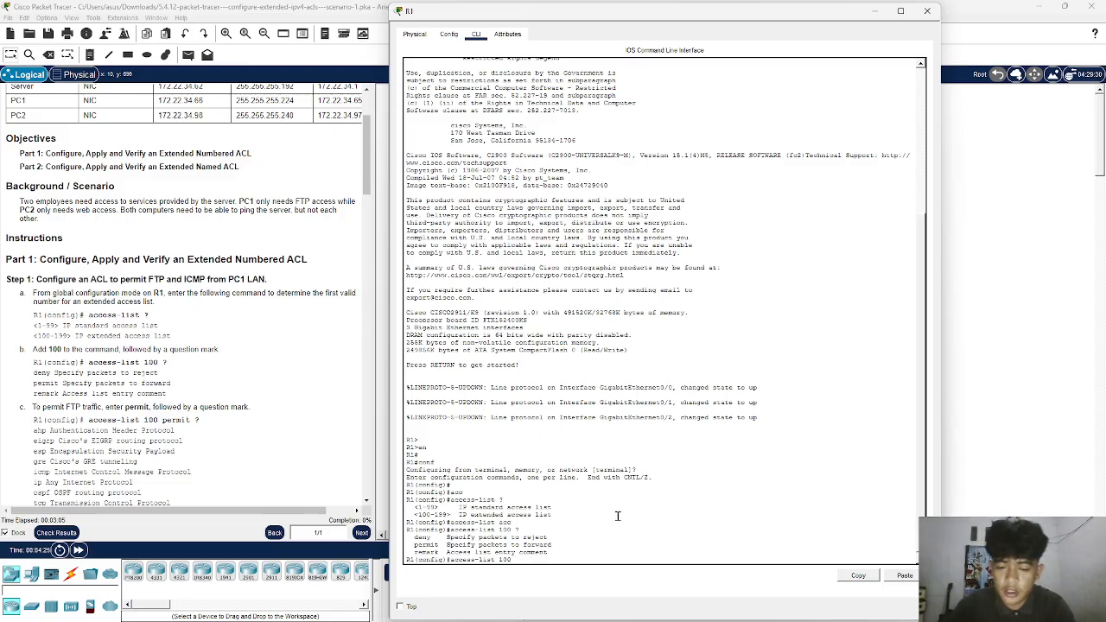
- Extend the access-list 100 command with permit tcp 172.22.34.64, requesting the available options with ? after each part
{"action": "type", "text": "rmit"}
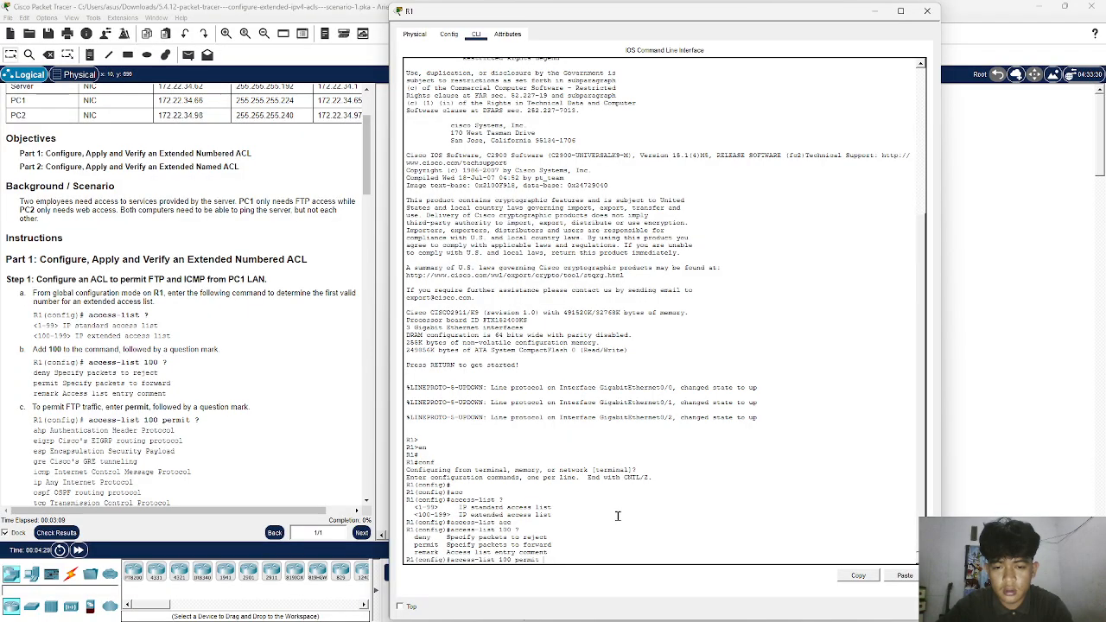
{"action": "type", "text": "?"}
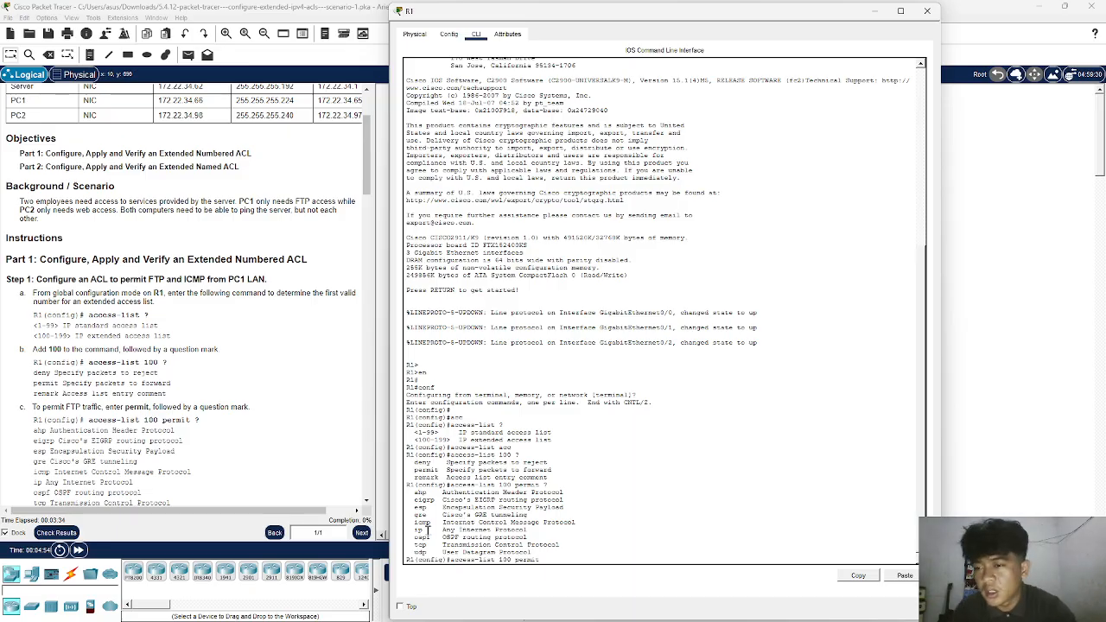
{"action": "scroll", "coordinate": [195, 461], "scroll_direction": "down", "scroll_amount": 5}
{"action": "scroll", "coordinate": [196, 467], "scroll_direction": "down", "scroll_amount": 1}
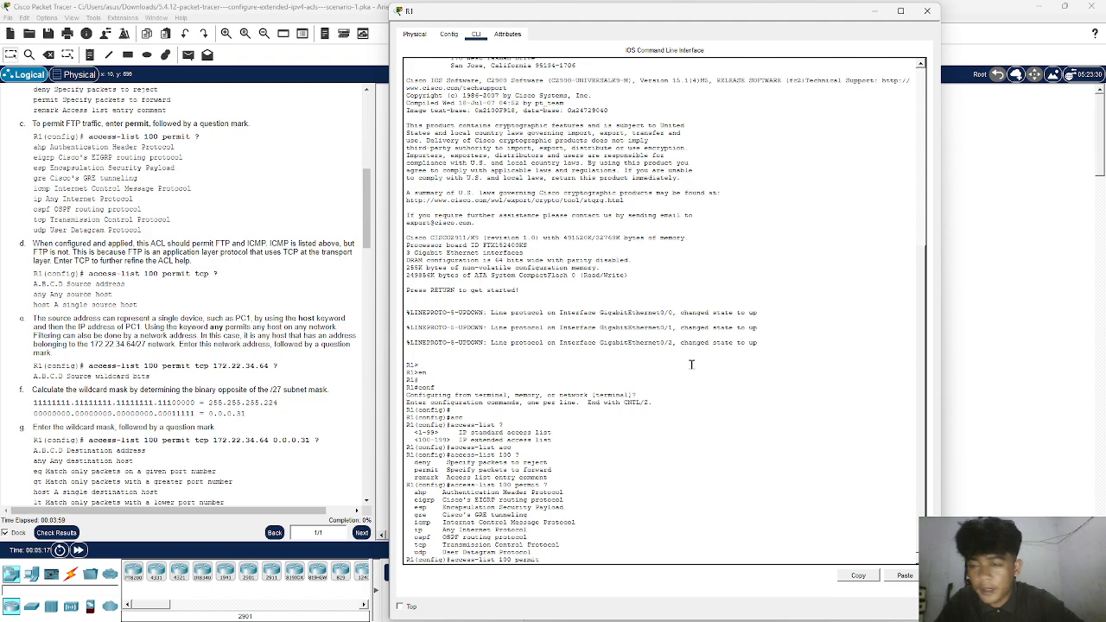
{"action": "type", "text": "cp"}
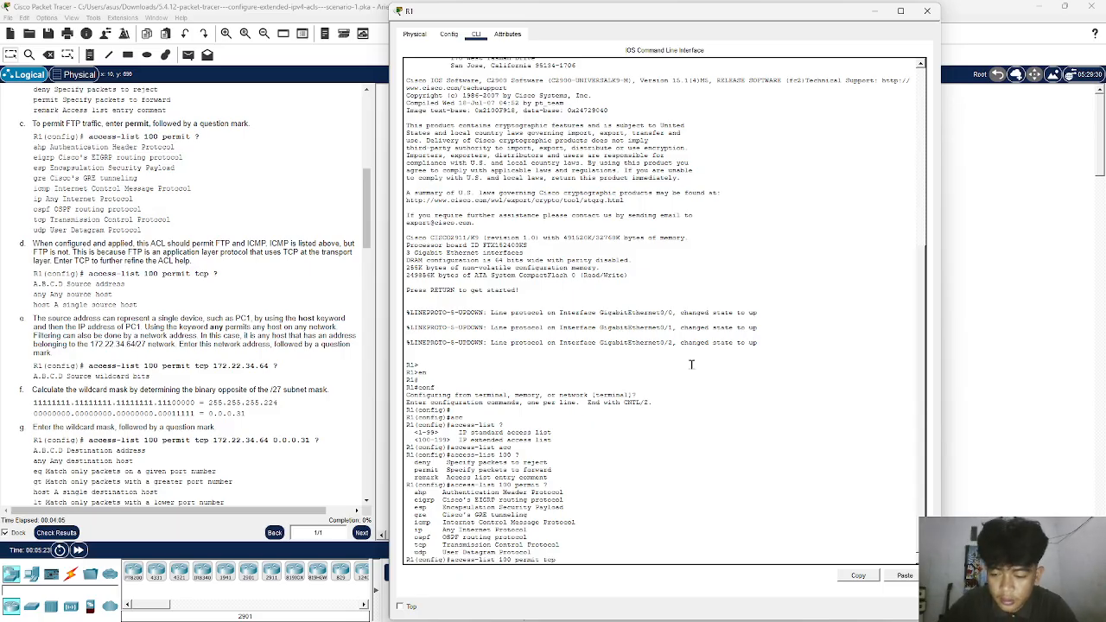
{"action": "type", "text": "?"}
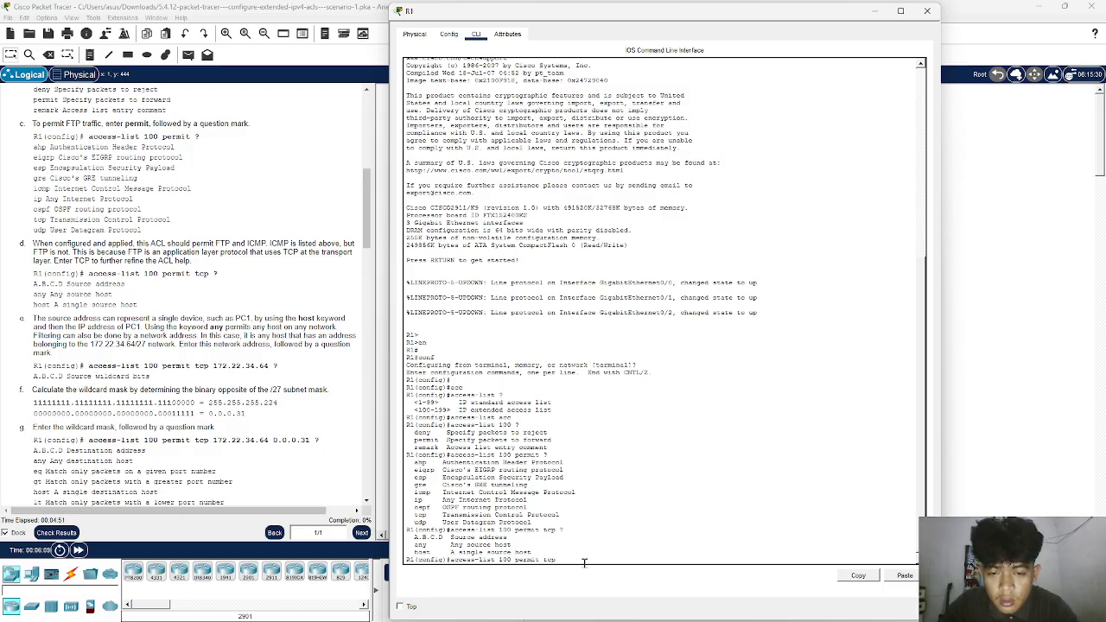
{"action": "type", "text": "172.22.34.64"}
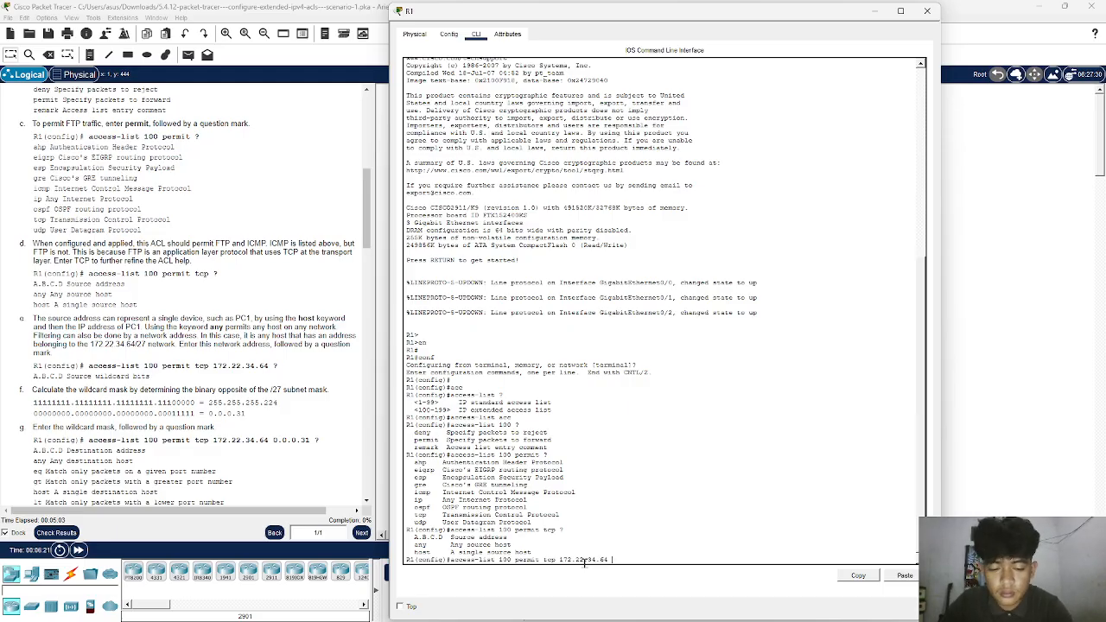
{"action": "type", "text": "?"}
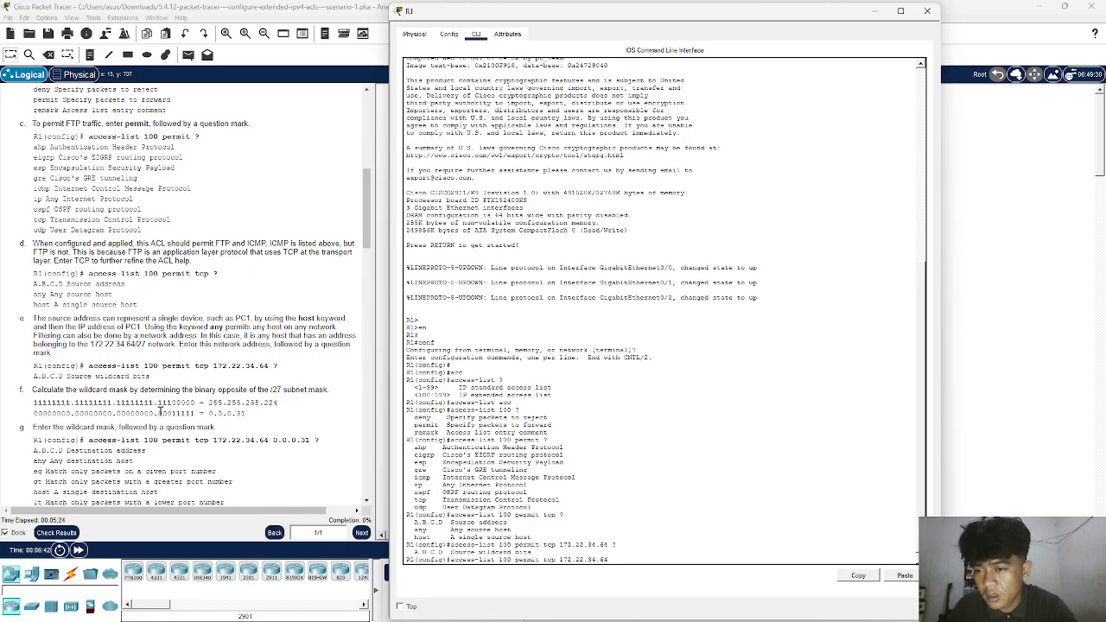
- Check the /27 wildcard mask calculation in the instructions, and add 0.0.0.31 to R1's access-list 100 command, requesting help with ?
{"action": "left_click_drag", "start_coordinate": [207, 404], "coordinate": [275, 405]}
{"action": "left_click", "coordinate": [278, 404]}
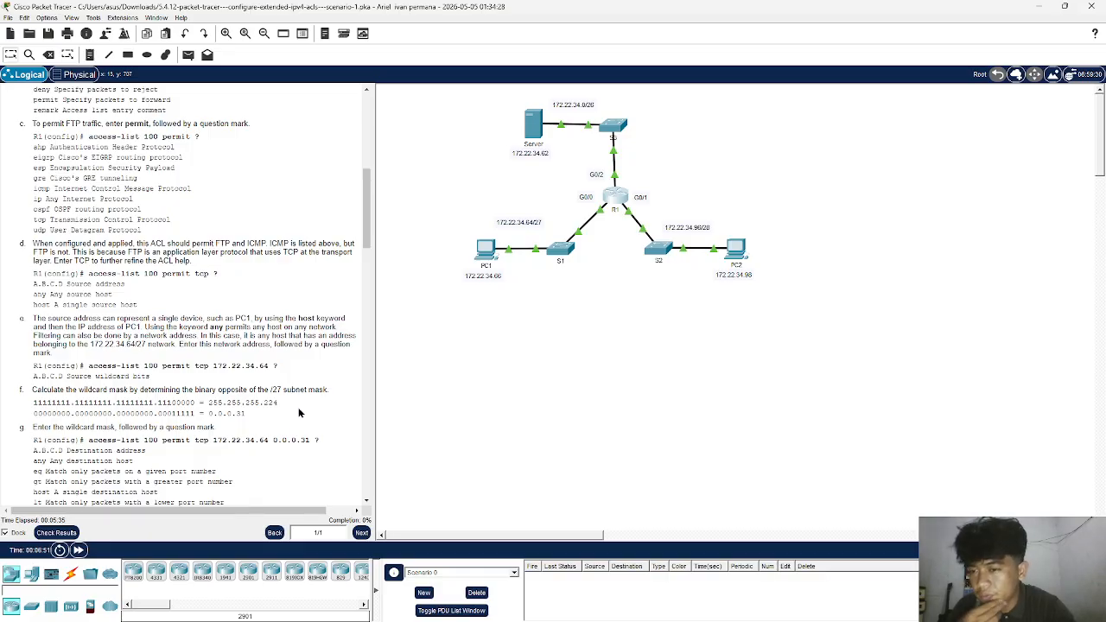
{"action": "left_click_drag", "start_coordinate": [34, 414], "coordinate": [196, 416]}
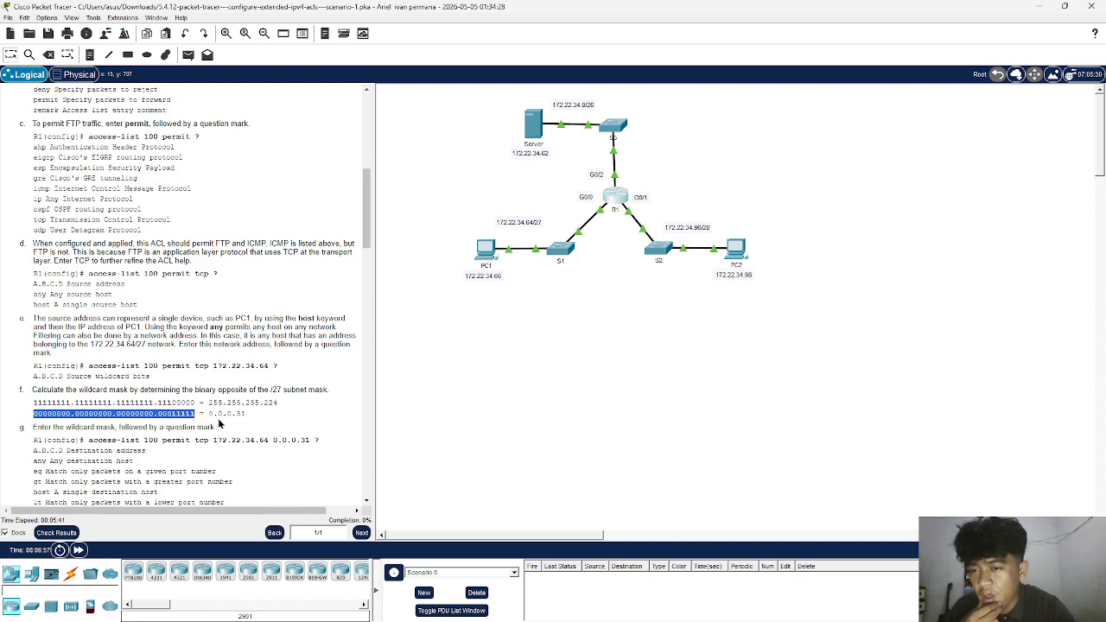
{"action": "left_click", "coordinate": [210, 414]}
{"action": "left_click_drag", "start_coordinate": [210, 413], "coordinate": [248, 414]}
{"action": "left_click", "coordinate": [263, 417]}
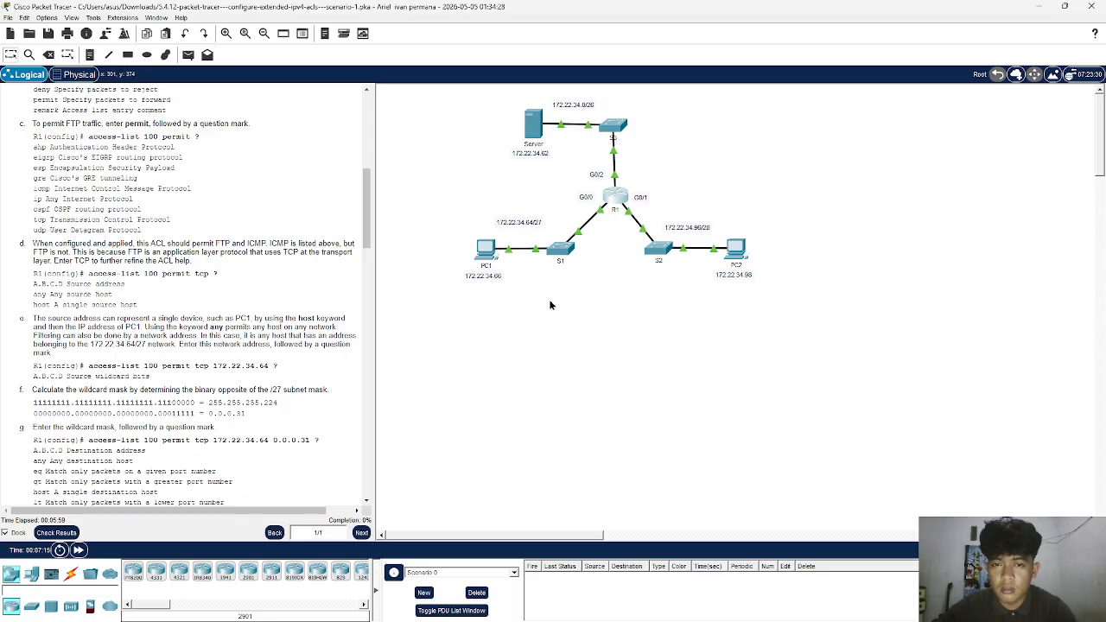
{"action": "left_click", "coordinate": [607, 199]}
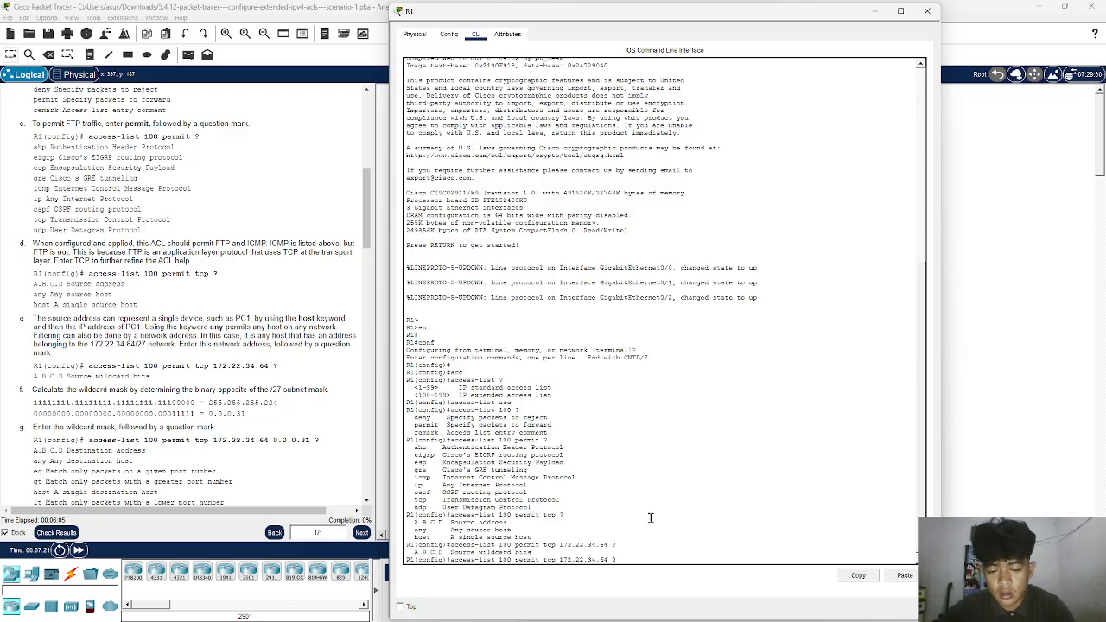
{"action": "type", "text": "0.0.31"}
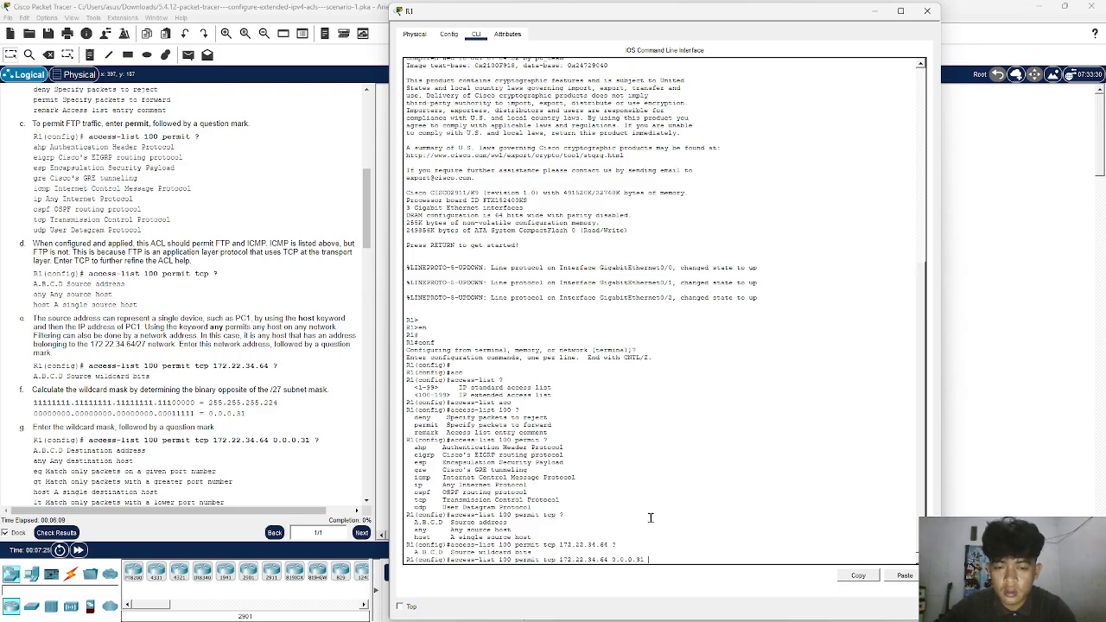
{"action": "type", "text": " ?"}
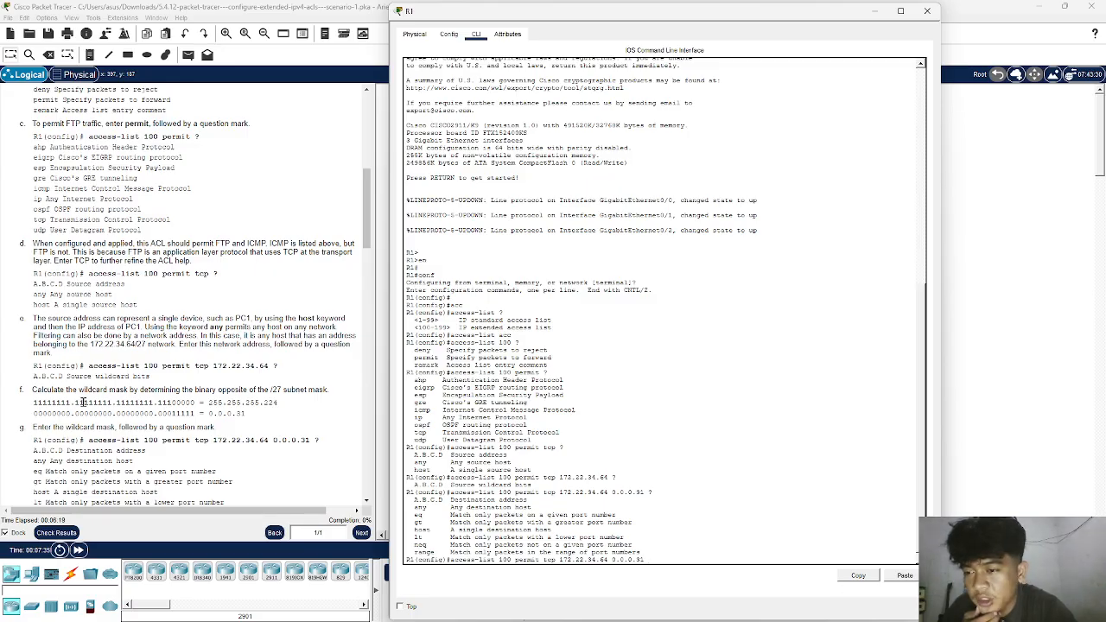
- Extend R1's access-list 100 TCP statement with host 172.22.34.62 eq, request the port options with ?, and submit it with ftp
{"action": "scroll", "coordinate": [83, 402], "scroll_direction": "down", "scroll_amount": 3}
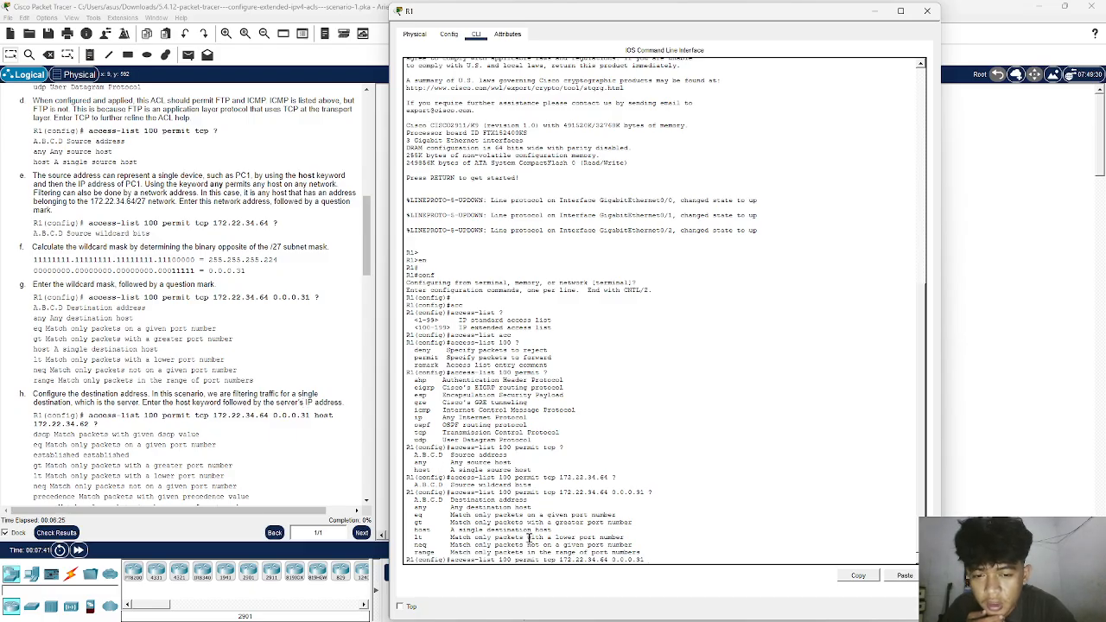
{"action": "scroll", "coordinate": [86, 306], "scroll_direction": "down", "scroll_amount": 6}
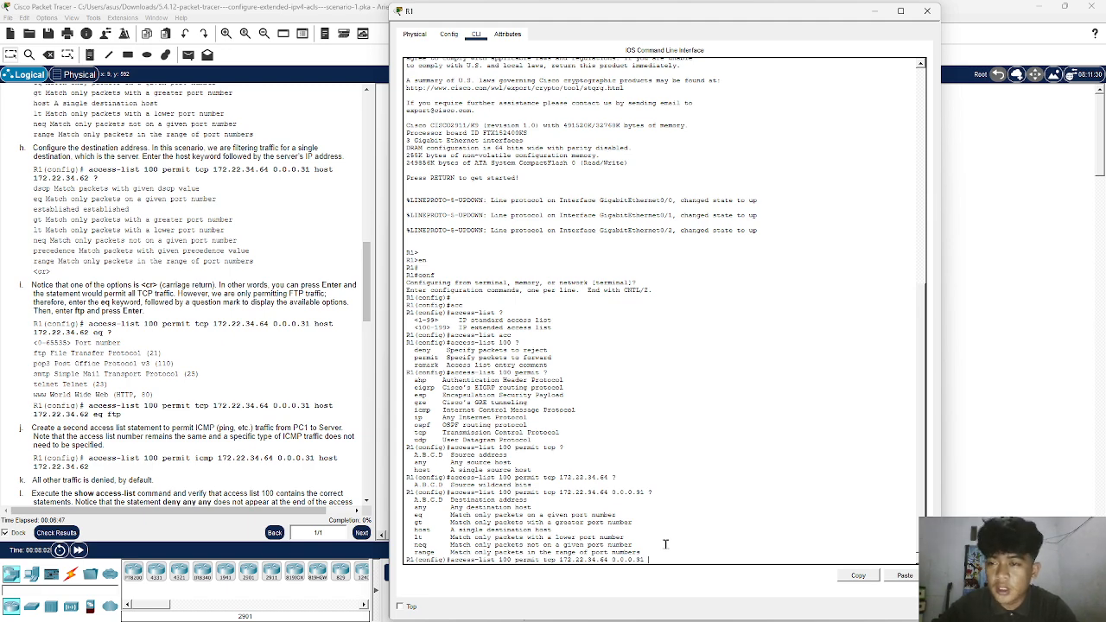
{"action": "type", "text": "st 172.22.34.62"}
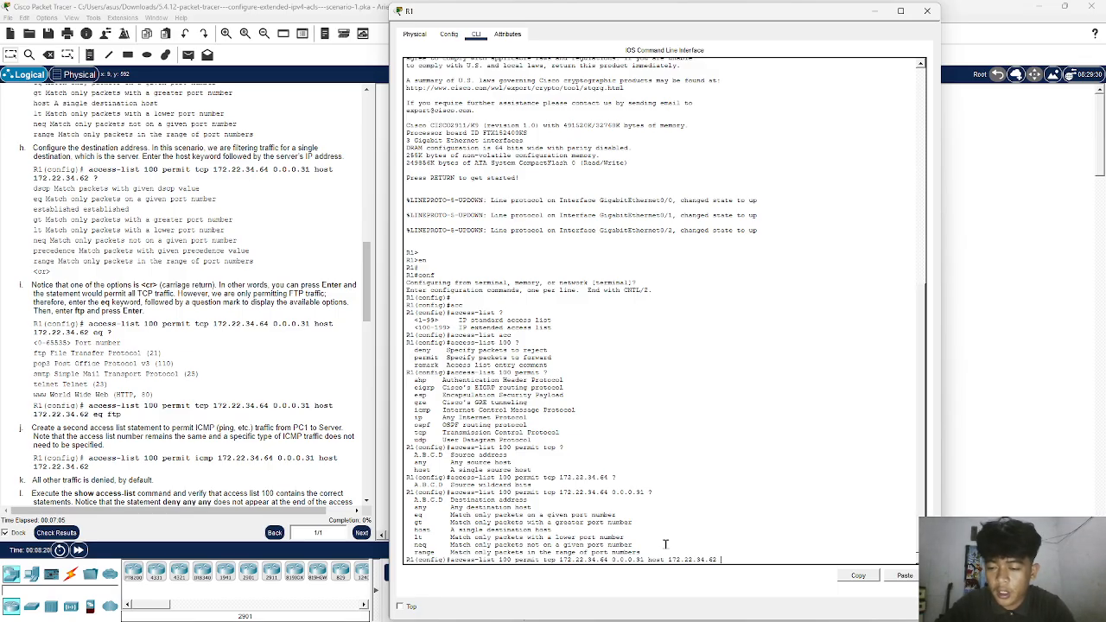
{"action": "type", "text": "eq"}
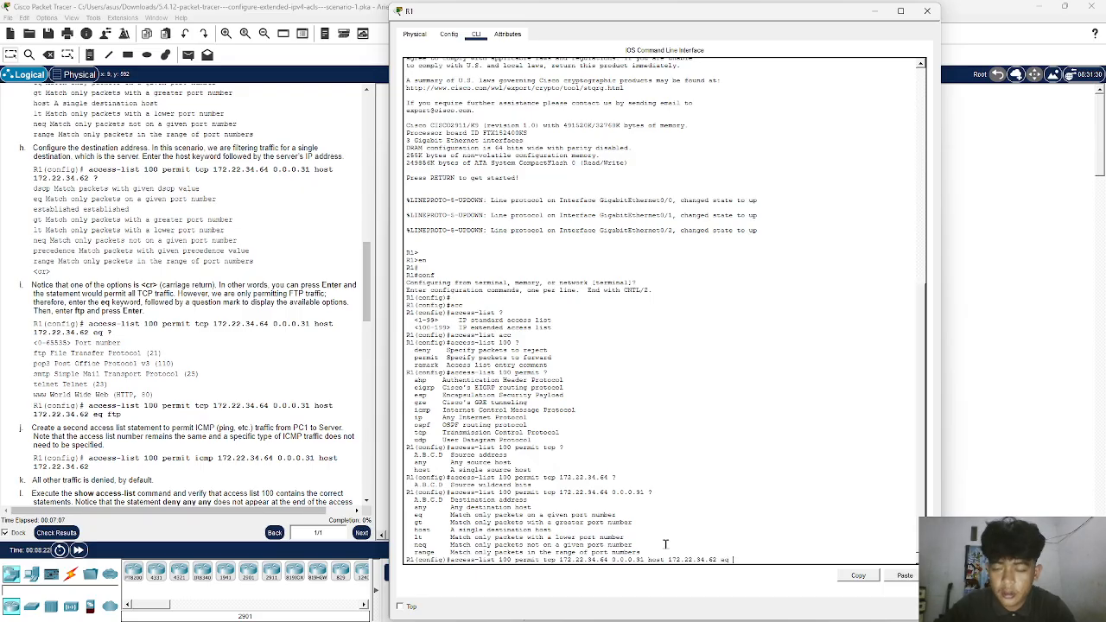
{"action": "type", "text": " ?"}
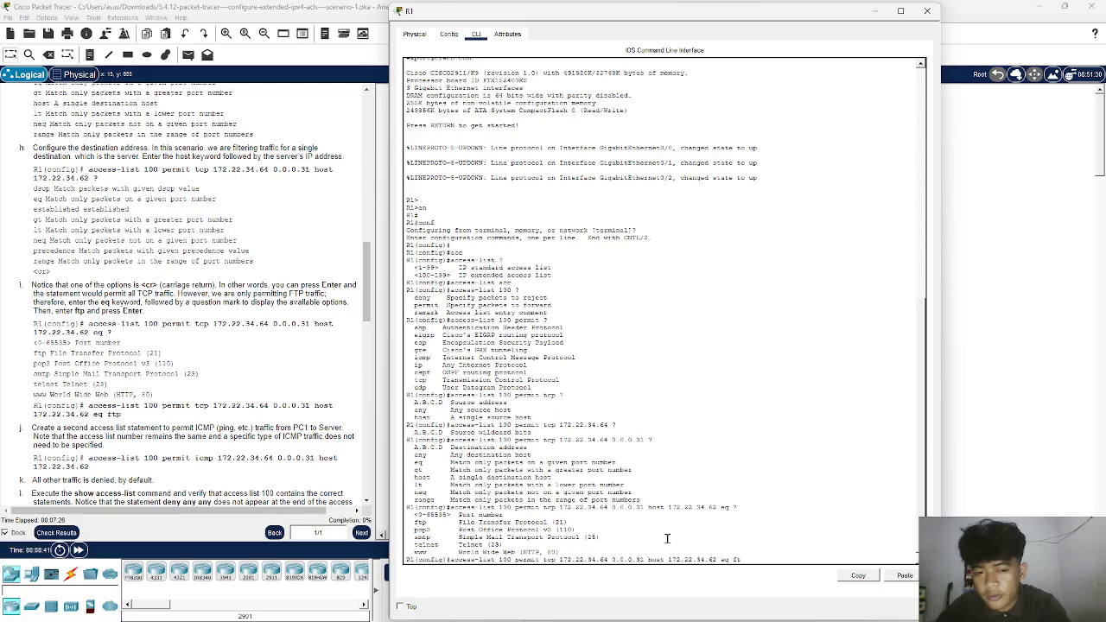
{"action": "key", "text": "Return"}
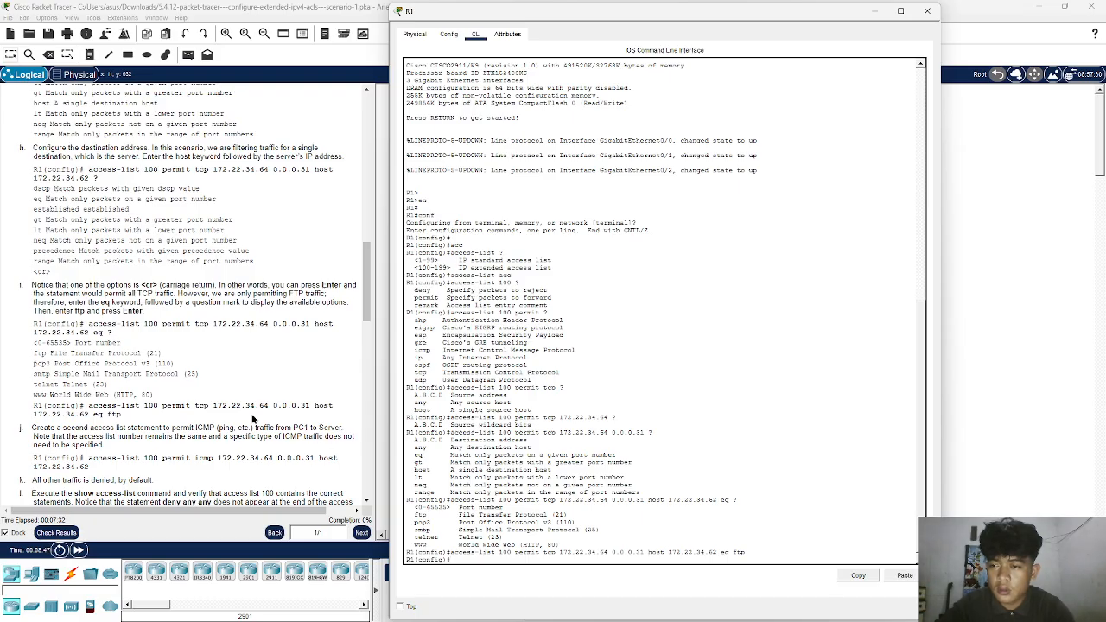
- Recall R1's FTP permit statement and erase everything after access-list 100 permit, ready for the ICMP rule in instruction j
{"action": "scroll", "coordinate": [253, 418], "scroll_direction": "down", "scroll_amount": 5}
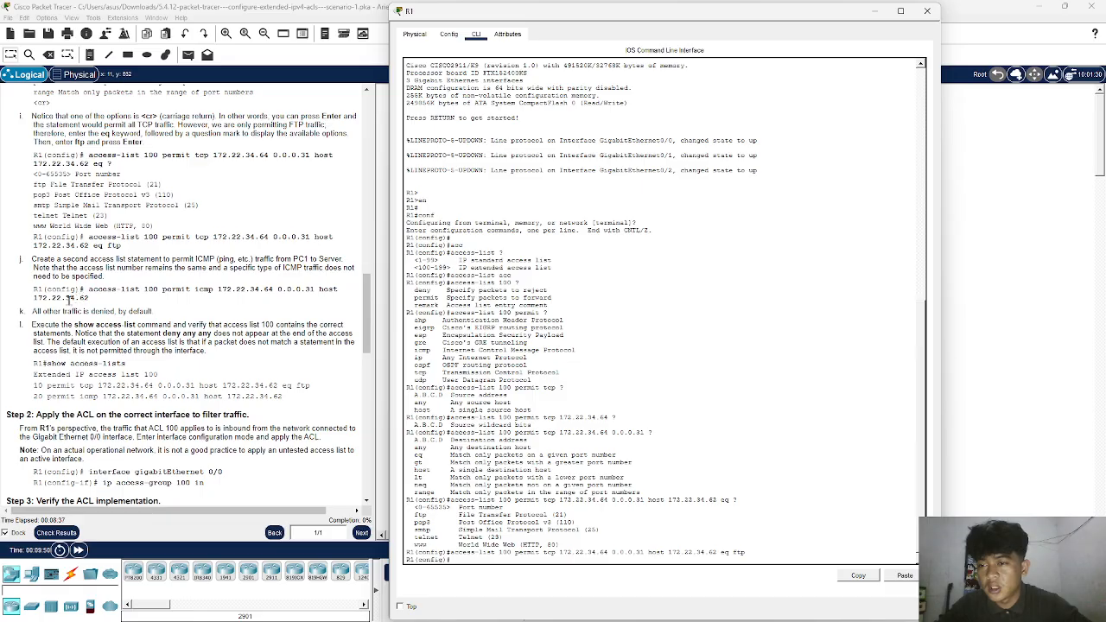
{"action": "scroll", "coordinate": [600, 386], "scroll_direction": "down", "scroll_amount": 1}
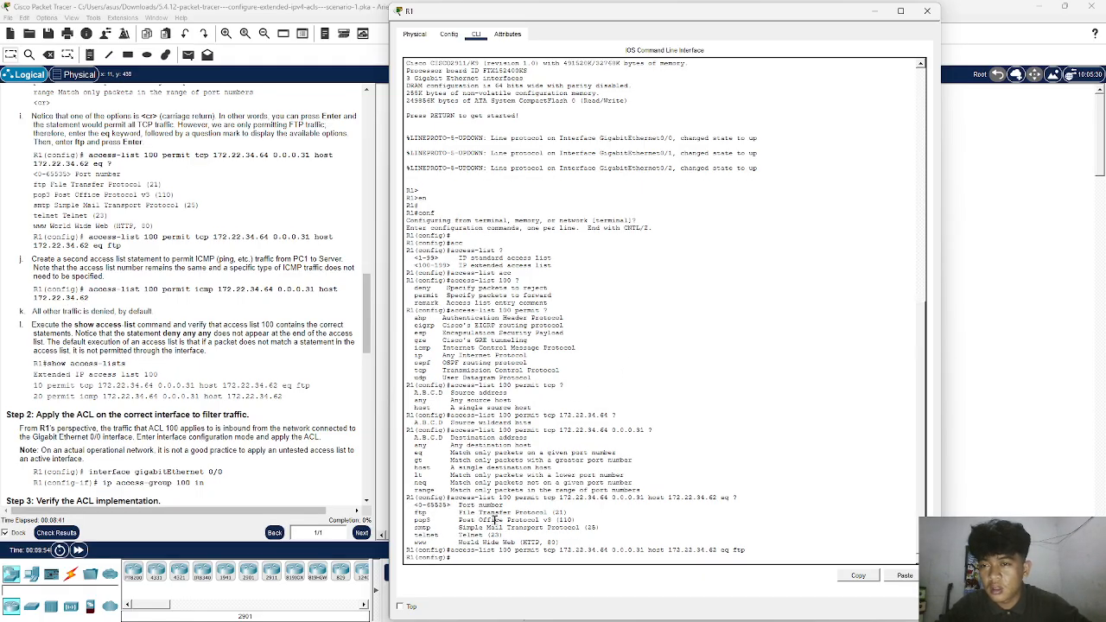
{"action": "key", "text": "Up"}
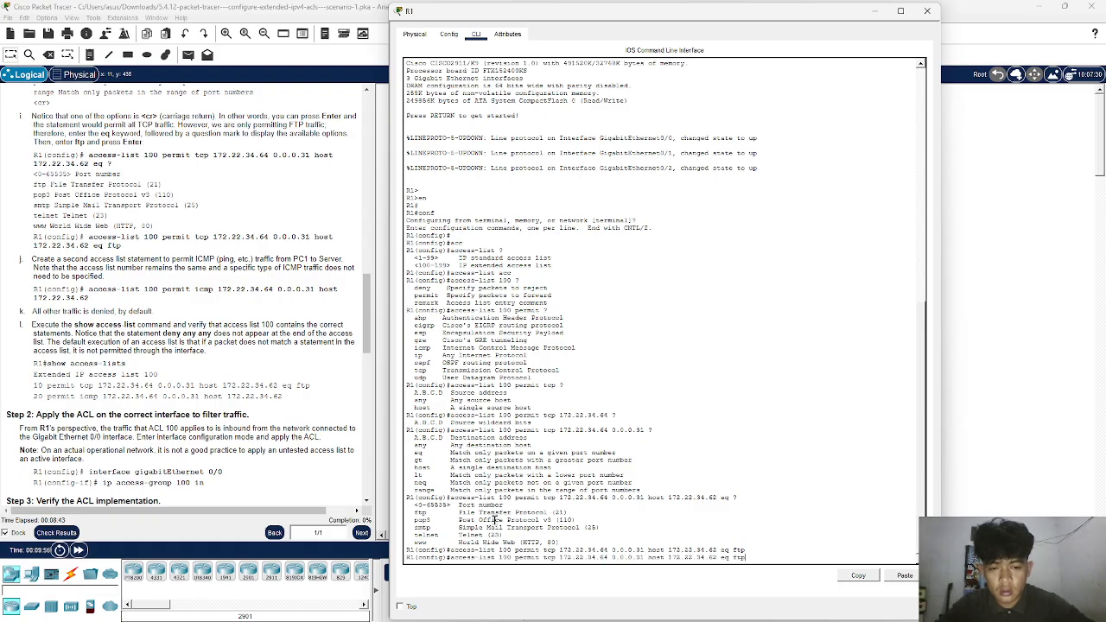
{"action": "key", "text": "BackSpace"}
{"action": "key", "text": "BackSpace"}
{"action": "key", "text": "BackSpace"}
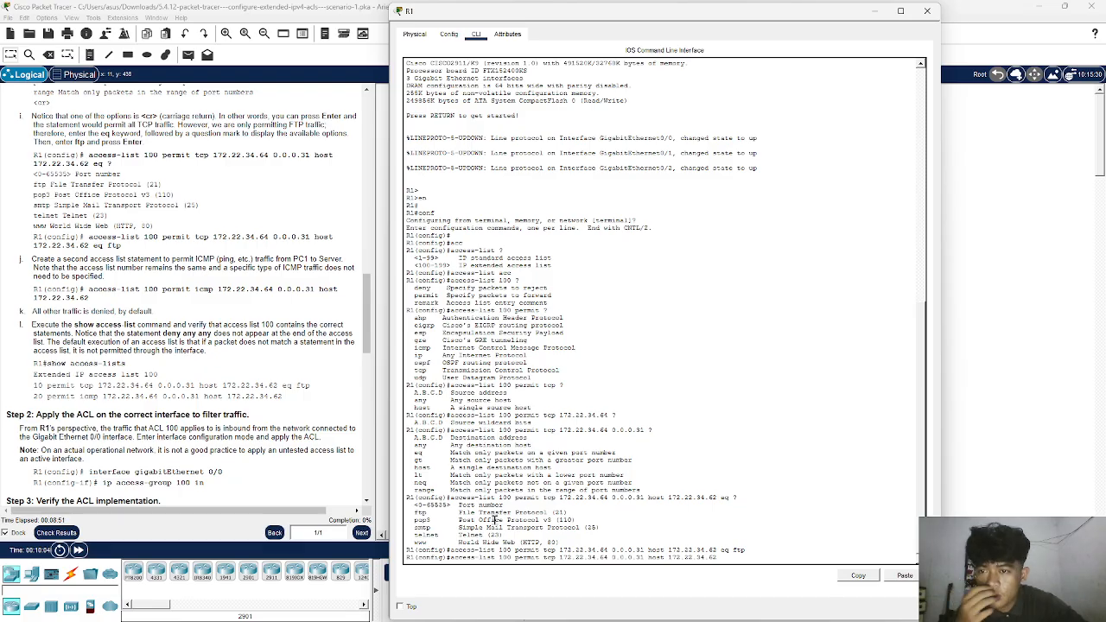
{"action": "type", "text": "\\\\\\\\\\\\\\\\\\\\\\\\\\\\\\\\\\\\"}
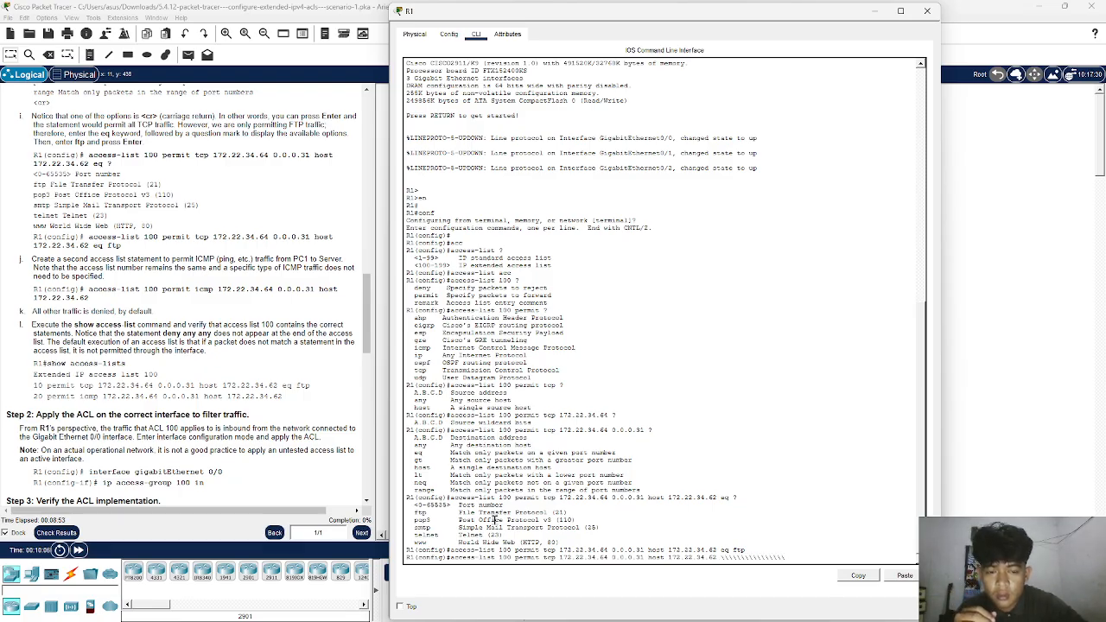
{"action": "key", "text": "BackSpace"}
{"action": "key", "text": "BackSpace"}
{"action": "key", "text": "BackSpace"}
{"action": "key", "text": "BackSpace"}
{"action": "key", "text": "BackSpace"}
{"action": "key", "text": "BackSpace"}
{"action": "key", "text": "BackSpace"}
{"action": "key", "text": "BackSpace"}
{"action": "key", "text": "BackSpace"}
{"action": "key", "text": "BackSpace"}
{"action": "key", "text": "BackSpace"}
{"action": "key", "text": "BackSpace"}
{"action": "key", "text": "BackSpace"}
{"action": "key", "text": "BackSpace"}
{"action": "key", "text": "BackSpace"}
{"action": "key", "text": "BackSpace"}
{"action": "key", "text": "BackSpace"}
{"action": "key", "text": "BackSpace"}
{"action": "key", "text": "BackSpace"}
{"action": "key", "text": "BackSpace"}
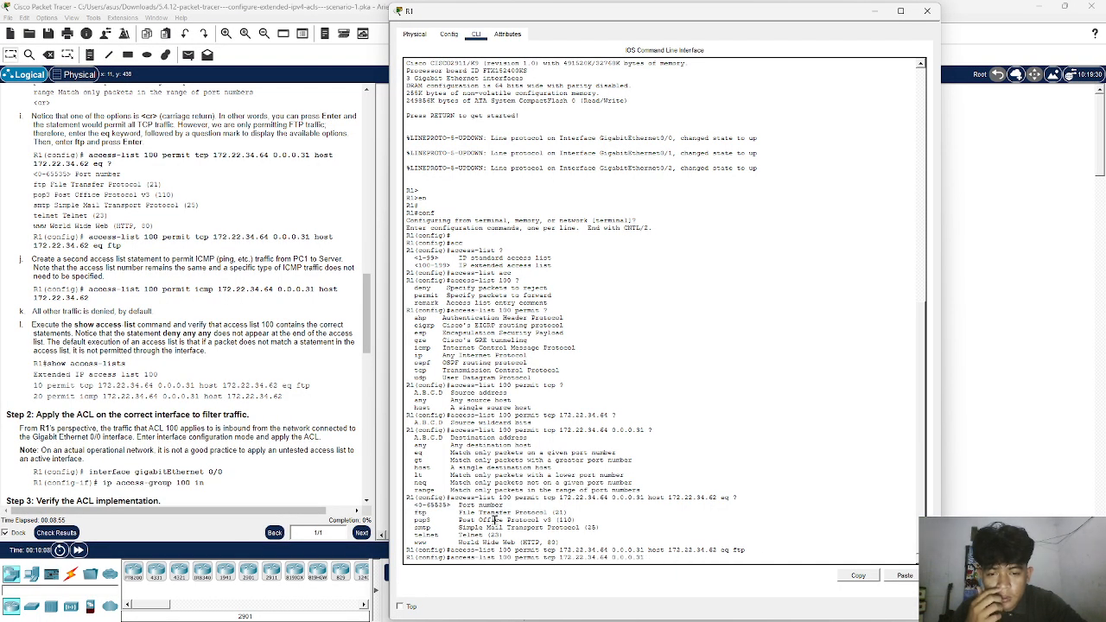
{"action": "key", "text": "BackSpace"}
{"action": "key", "text": "BackSpace"}
{"action": "key", "text": "BackSpace"}
{"action": "key", "text": "BackSpace"}
{"action": "key", "text": "BackSpace"}
{"action": "key", "text": "BackSpace"}
{"action": "key", "text": "BackSpace"}
{"action": "key", "text": "BackSpace"}
{"action": "key", "text": "BackSpace"}
{"action": "key", "text": "BackSpace"}
{"action": "key", "text": "BackSpace"}
{"action": "key", "text": "BackSpace"}
{"action": "key", "text": "BackSpace"}
{"action": "key", "text": "BackSpace"}
{"action": "key", "text": "BackSpace"}
{"action": "key", "text": "BackSpace"}
{"action": "key", "text": "BackSpace"}
{"action": "key", "text": "BackSpace"}
{"action": "key", "text": "BackSpace"}
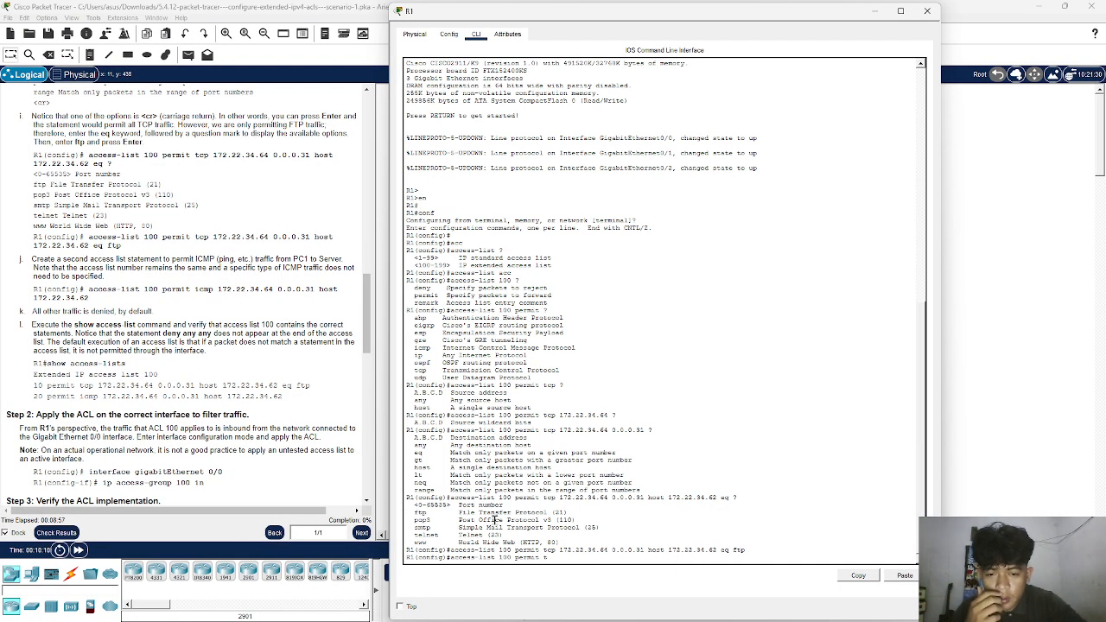
- Complete and submit the second access-list 100 statement on R1 as permit icmp 172.22.34.64 0.0.0.31 host 172.22.34.62
{"action": "type", "text": "t icmp 1"}
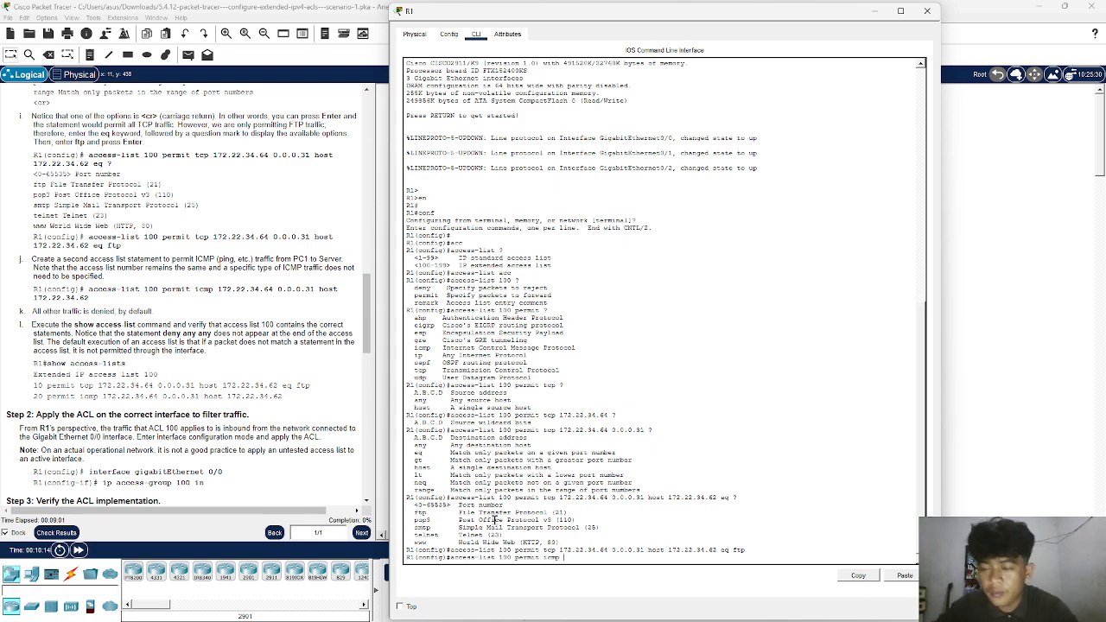
{"action": "type", "text": "72.12"}
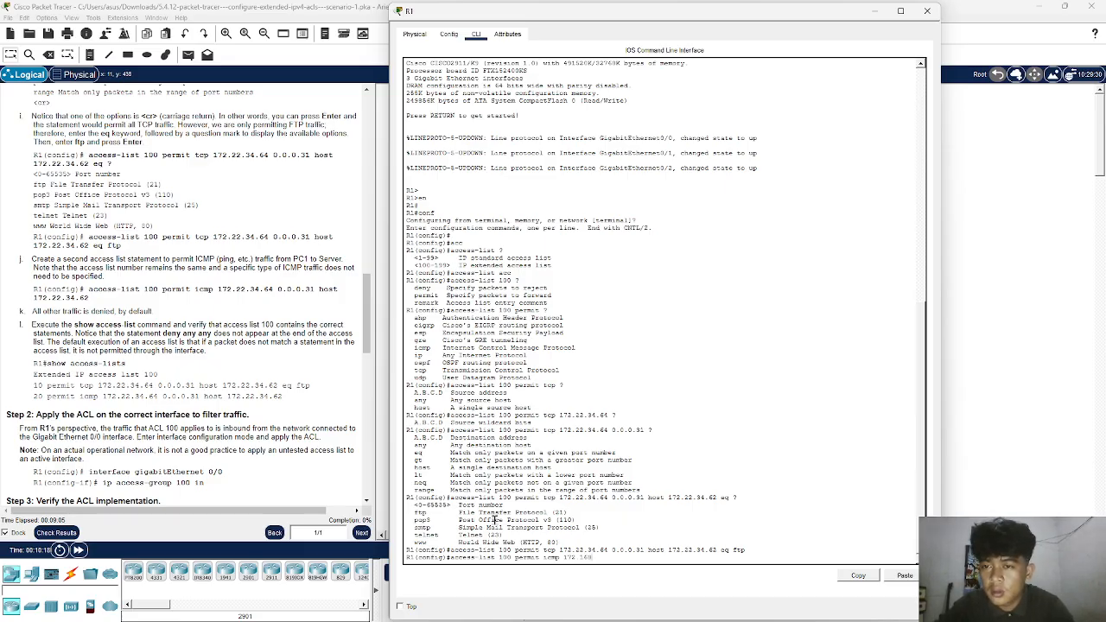
{"action": "key", "text": "BackSpace"}
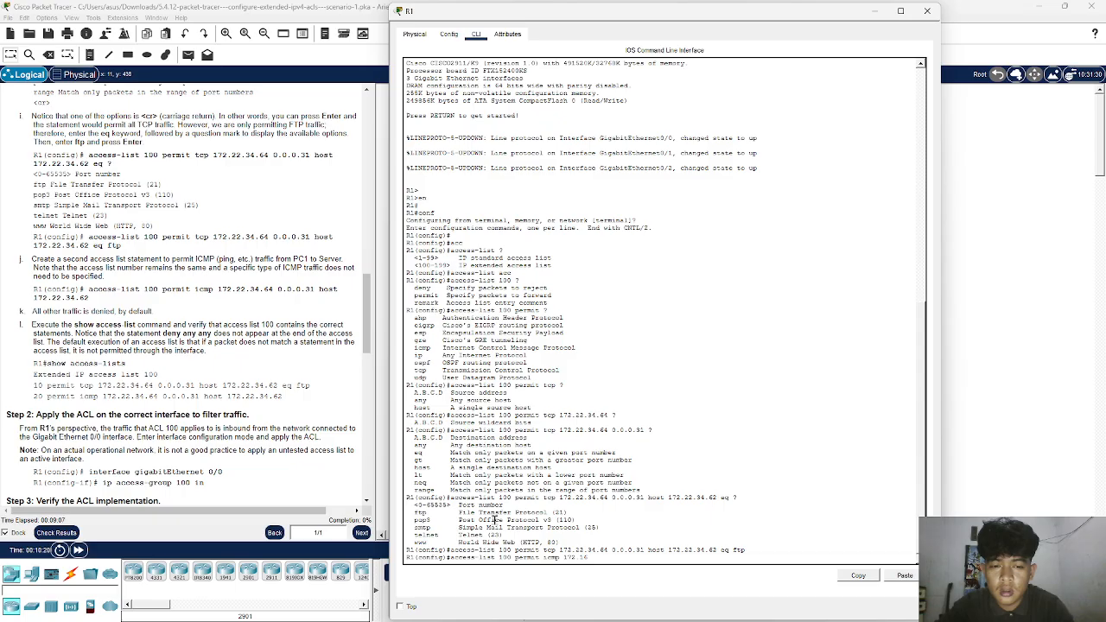
{"action": "type", "text": ".22"}
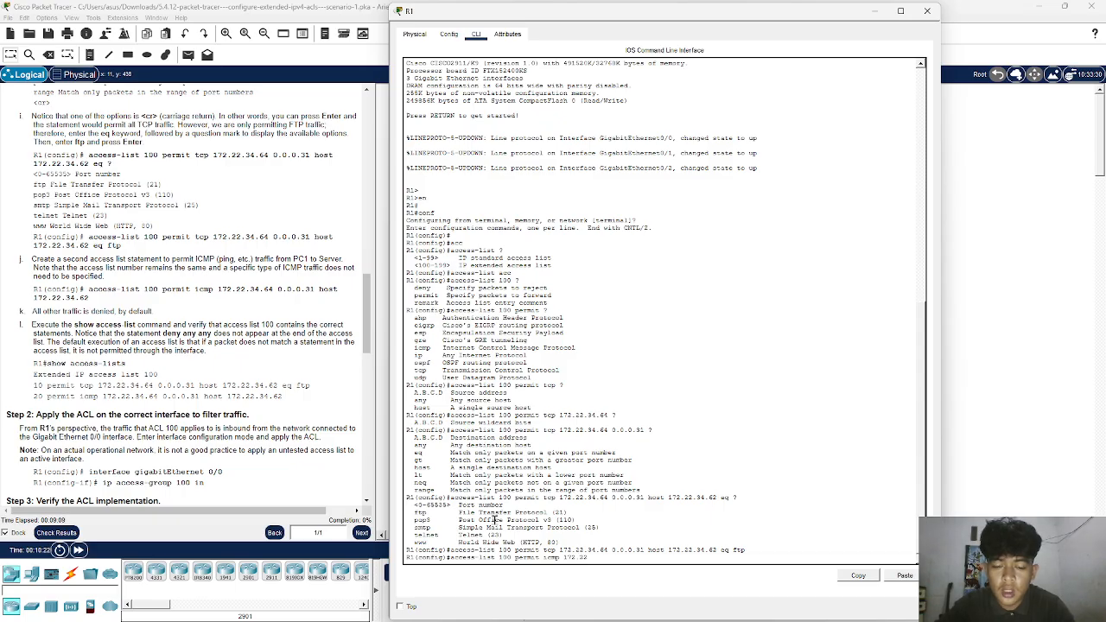
{"action": "type", "text": ".34.64 0"}
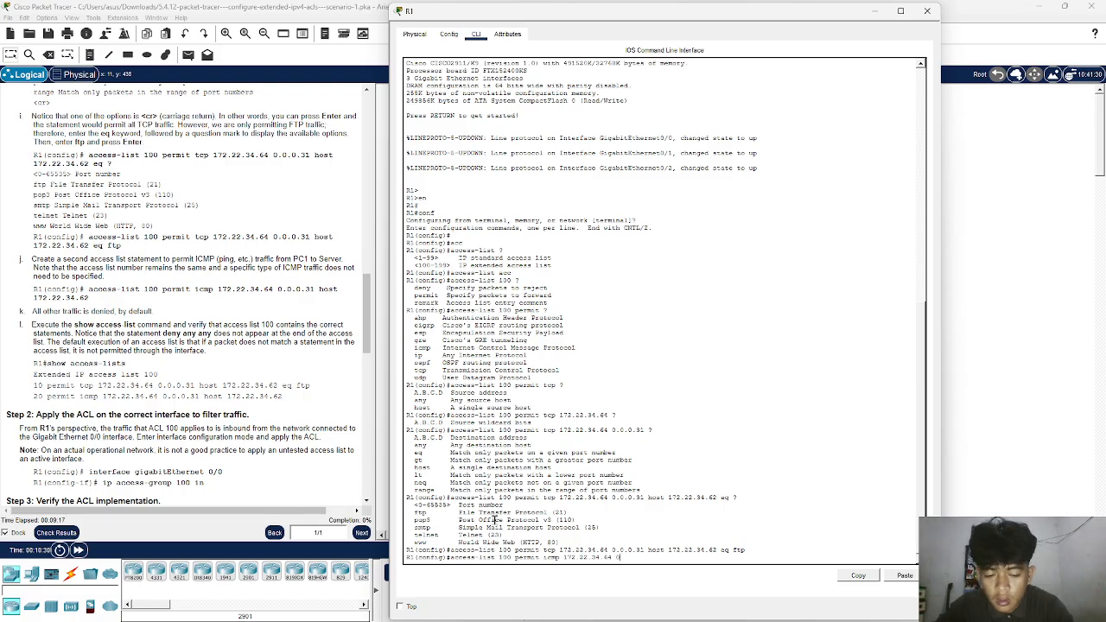
{"action": "type", "text": ".0.0.31 host"}
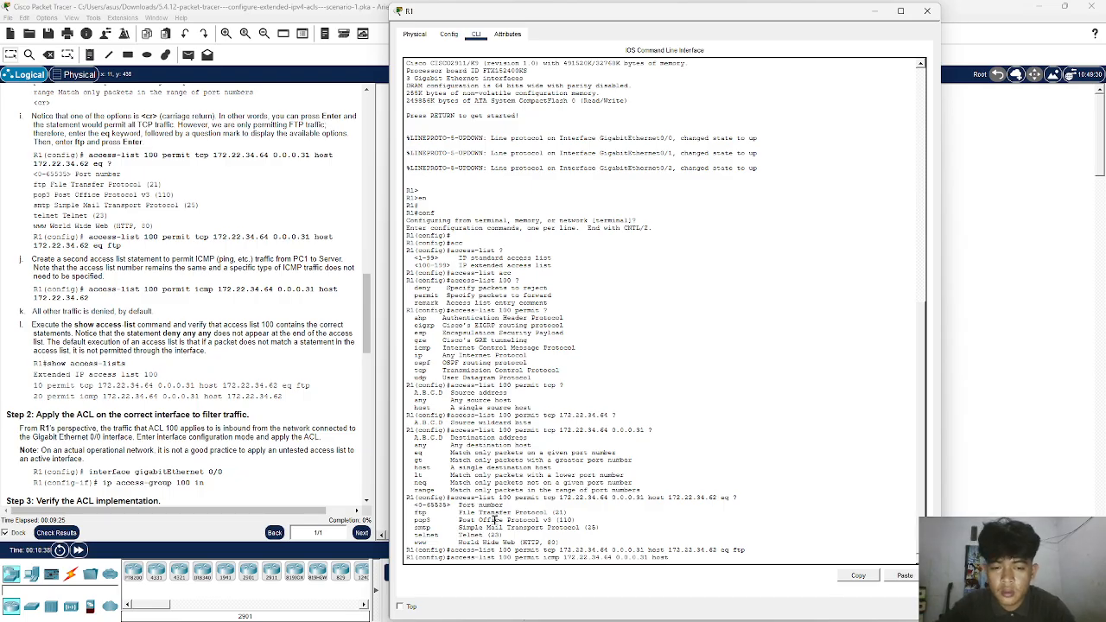
{"action": "type", "text": "72"}
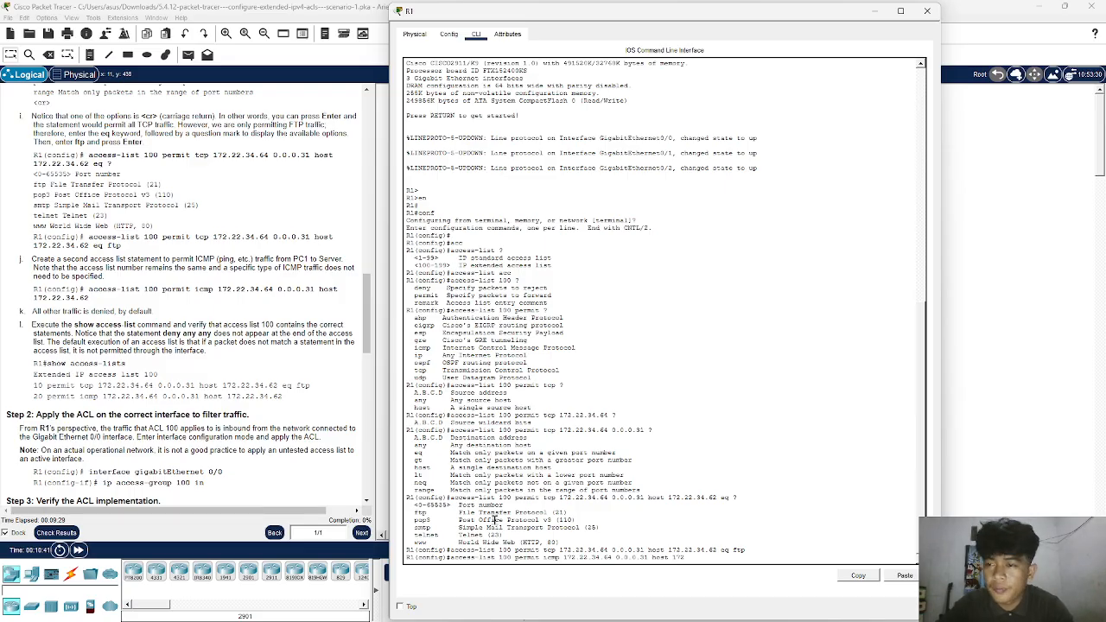
{"action": "type", "text": ".22.3"}
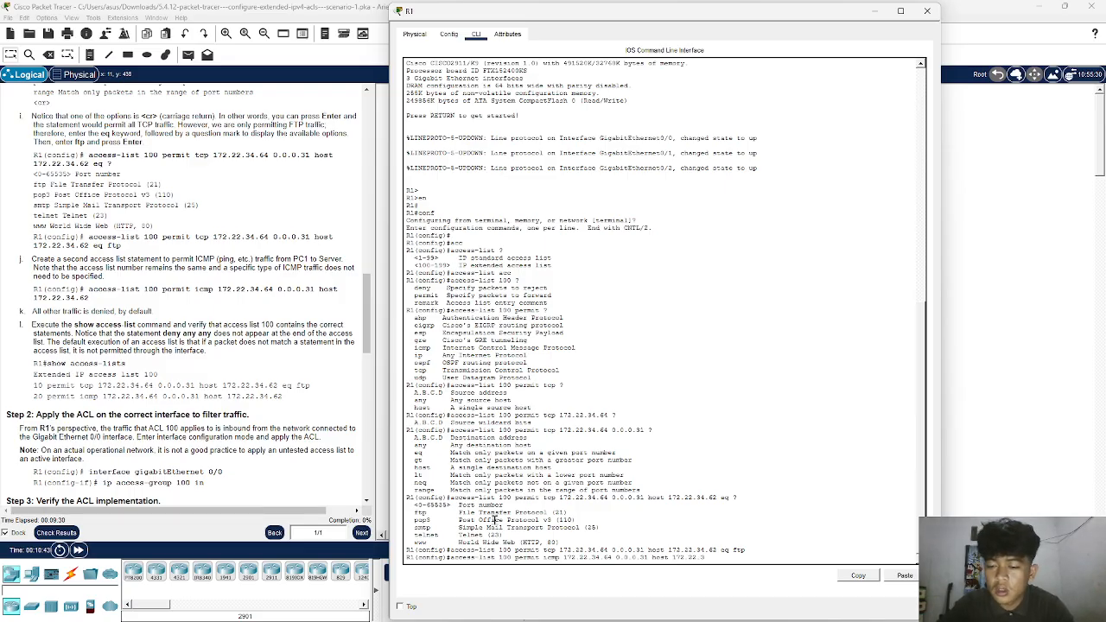
{"action": "type", "text": "4.62"}
{"action": "key", "text": "Return"}
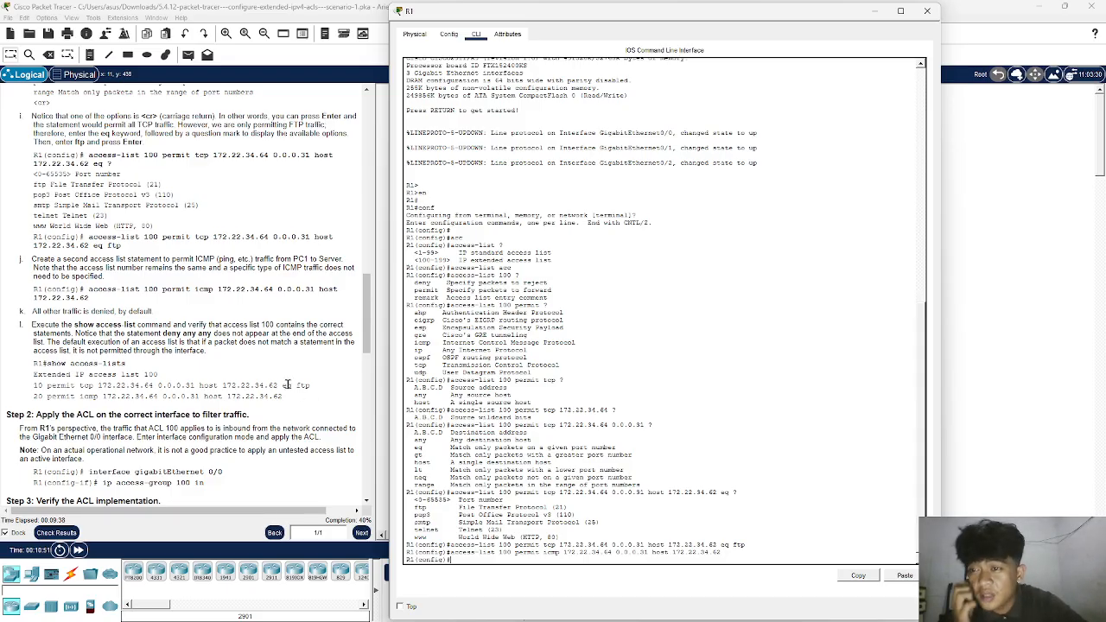
- Look at the network topology around R1 and return to the router's command line
{"action": "scroll", "coordinate": [166, 297], "scroll_direction": "down", "scroll_amount": 2}
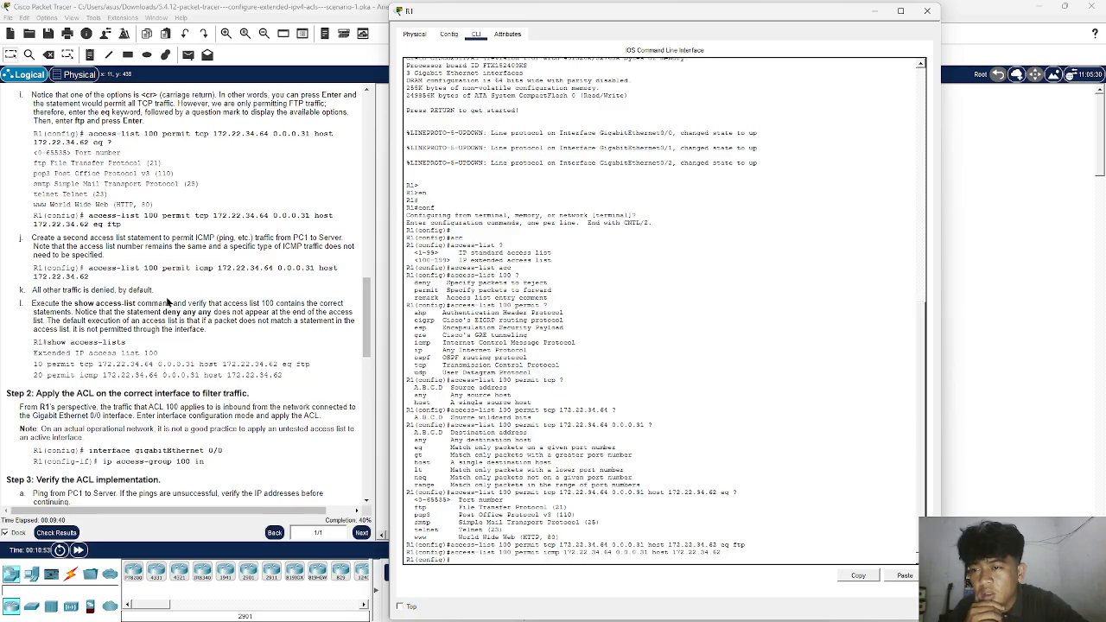
{"action": "left_click", "coordinate": [872, 11]}
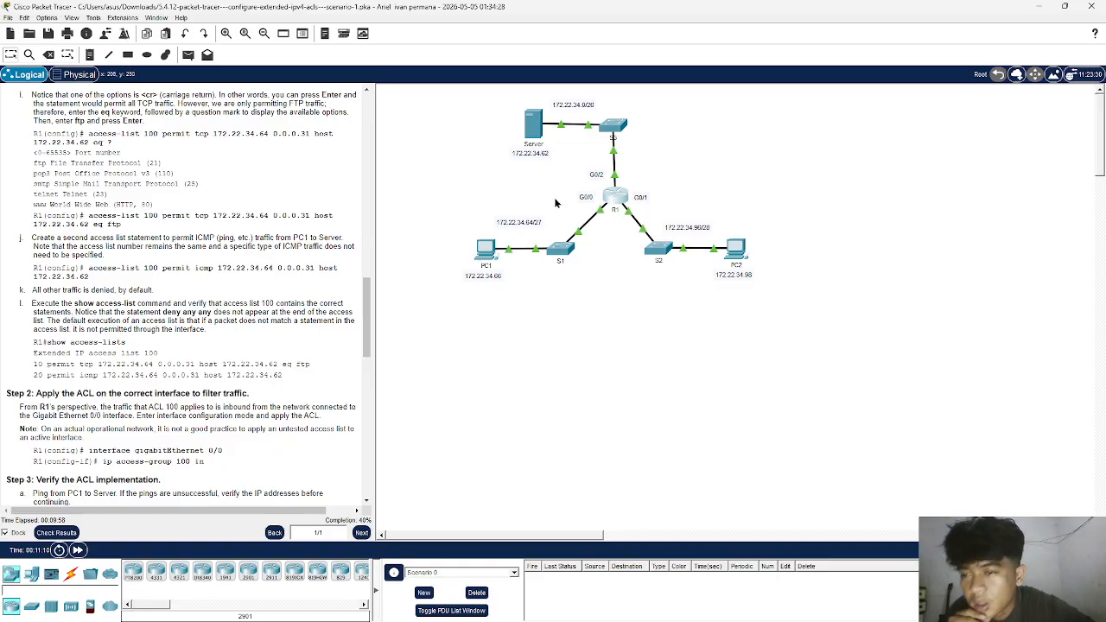
{"action": "left_click", "coordinate": [611, 200]}
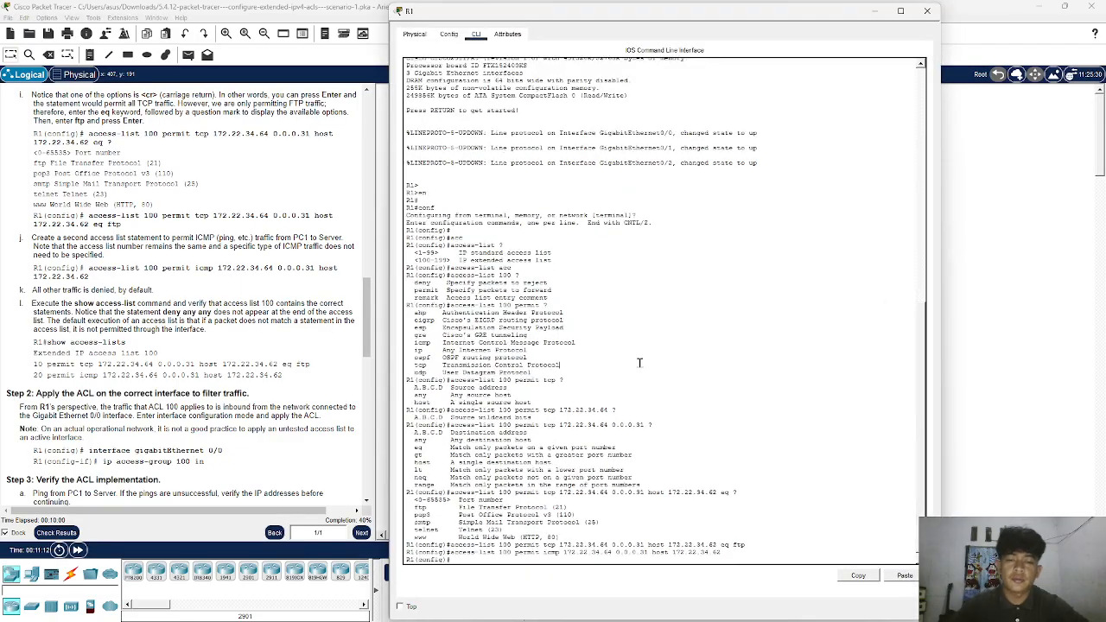
- Leave configuration mode on R1 with end and list the configured ACLs with show access-lists
{"action": "key", "text": "Return"}
{"action": "key", "text": "Return"}
{"action": "type", "text": "end"}
{"action": "key", "text": "Return"}
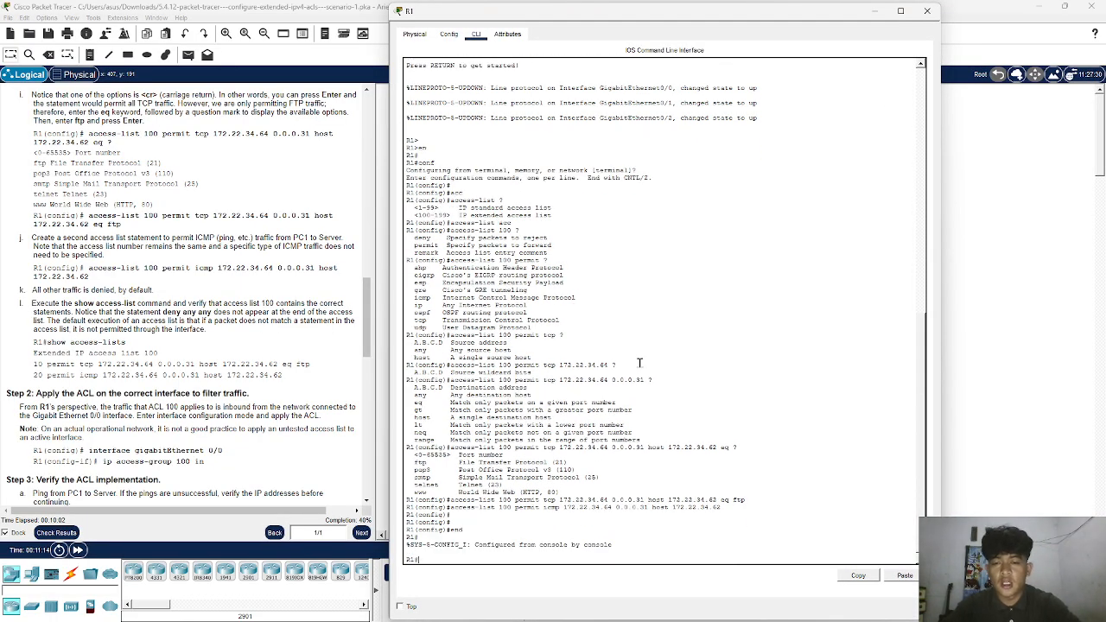
{"action": "type", "text": "show ac"}
{"action": "key", "text": "Tab"}
{"action": "type", "text": "acc"}
{"action": "key", "text": "Tab"}
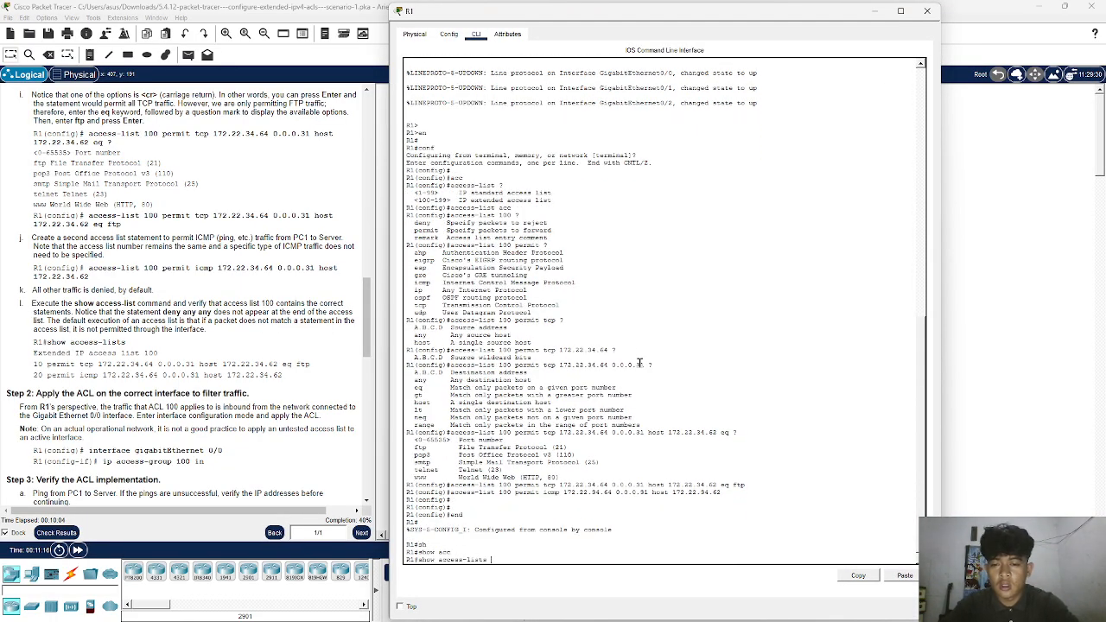
{"action": "key", "text": "Return"}
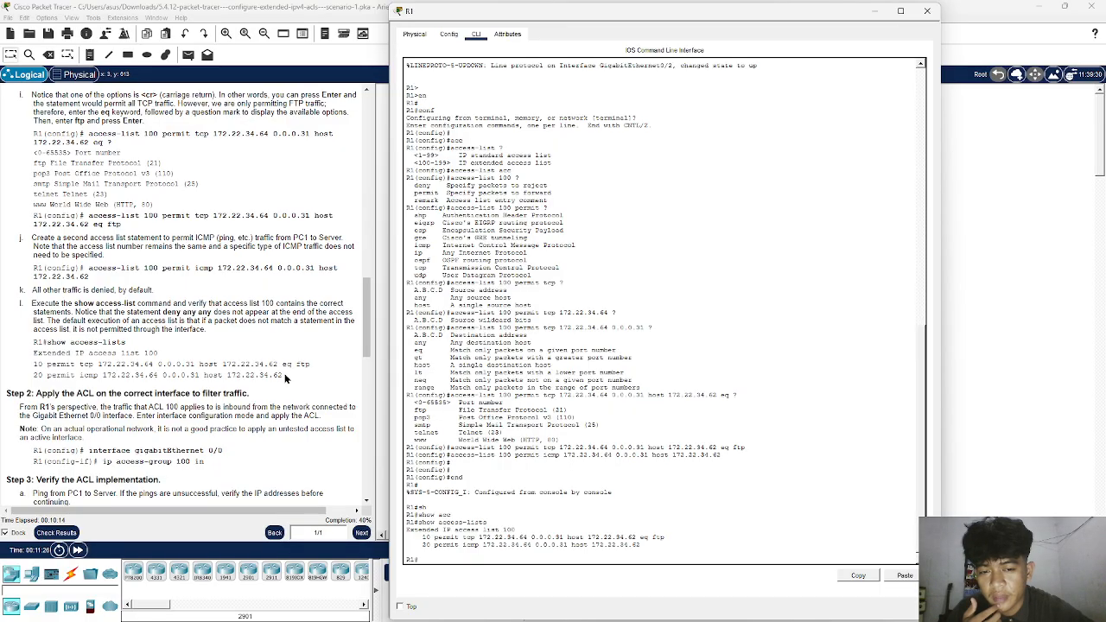
- Read the Step 2 instructions for applying the ACL and re-enter global configuration mode on R1 from the terminal
{"action": "scroll", "coordinate": [284, 378], "scroll_direction": "down", "scroll_amount": 2}
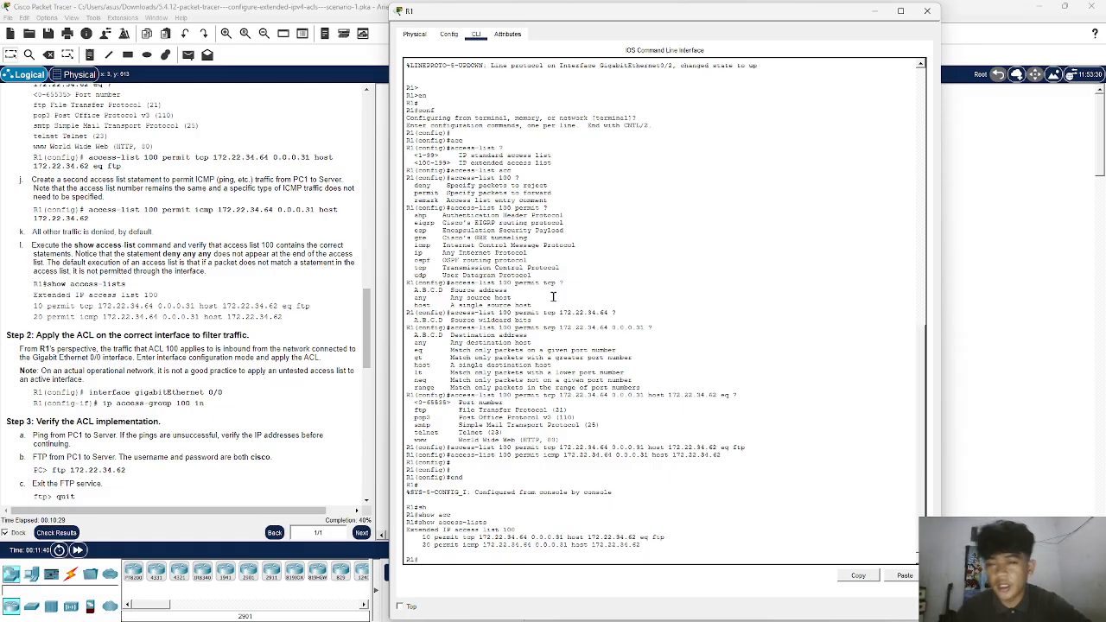
{"action": "type", "text": "conf"}
{"action": "key", "text": "Return"}
{"action": "key", "text": "Return"}
{"action": "key", "text": "Return"}
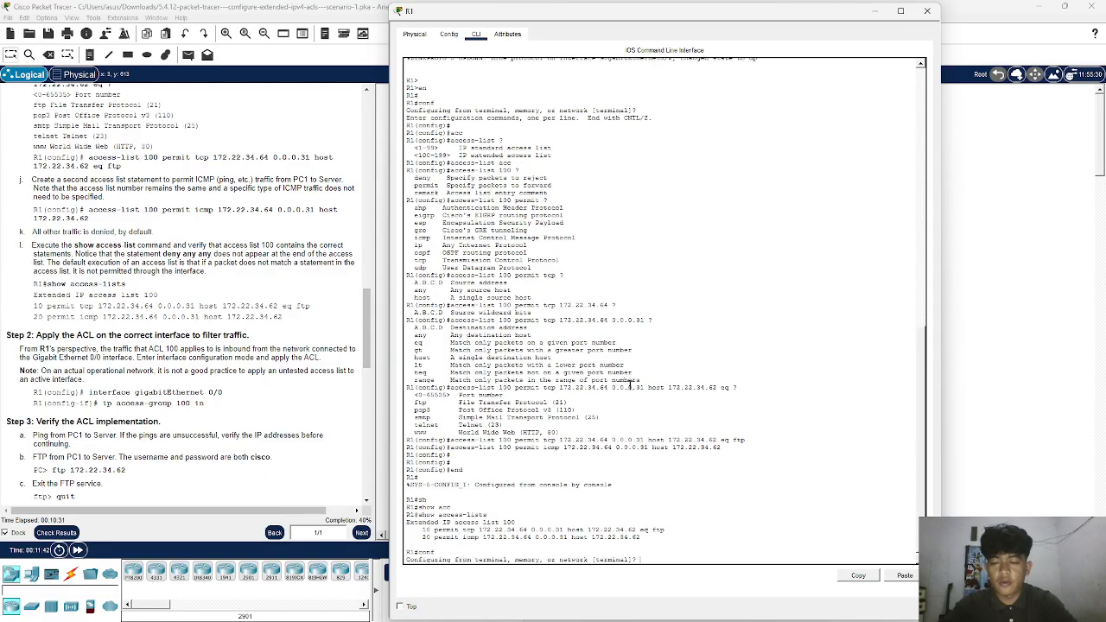
- Enter interface configuration mode for gigabitEthernet 0/0 on R1
{"action": "type", "text": "ig)#i"}
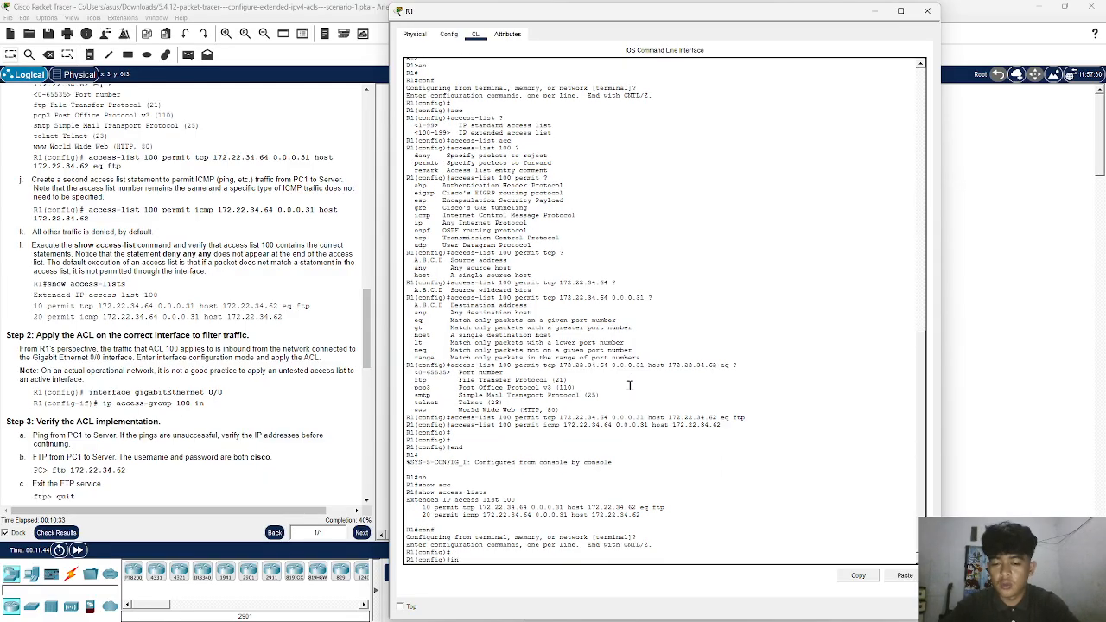
{"action": "type", "text": "n"}
{"action": "key", "text": "Tab"}
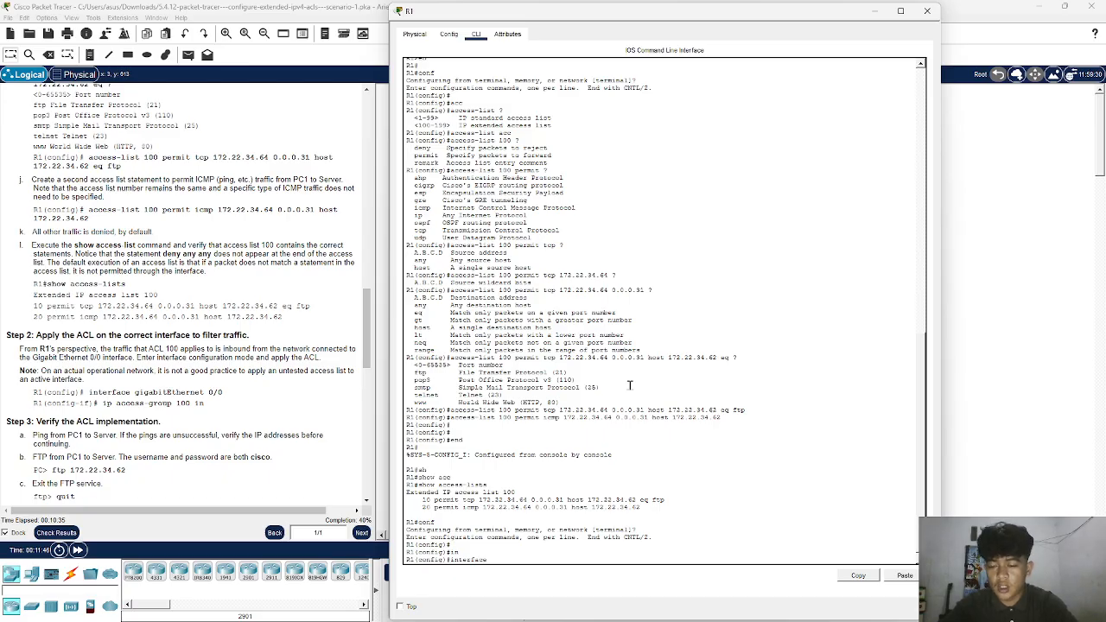
{"action": "type", "text": "g"}
{"action": "key", "text": "Tab"}
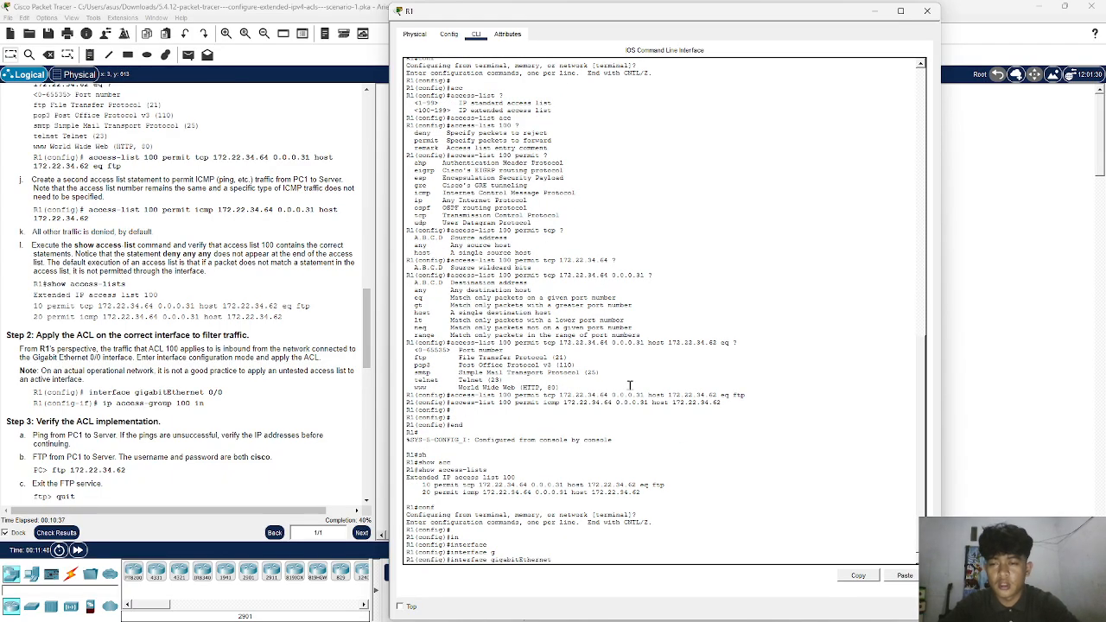
{"action": "type", "text": "0/0"}
{"action": "key", "text": "Return"}
{"action": "key", "text": "Return"}
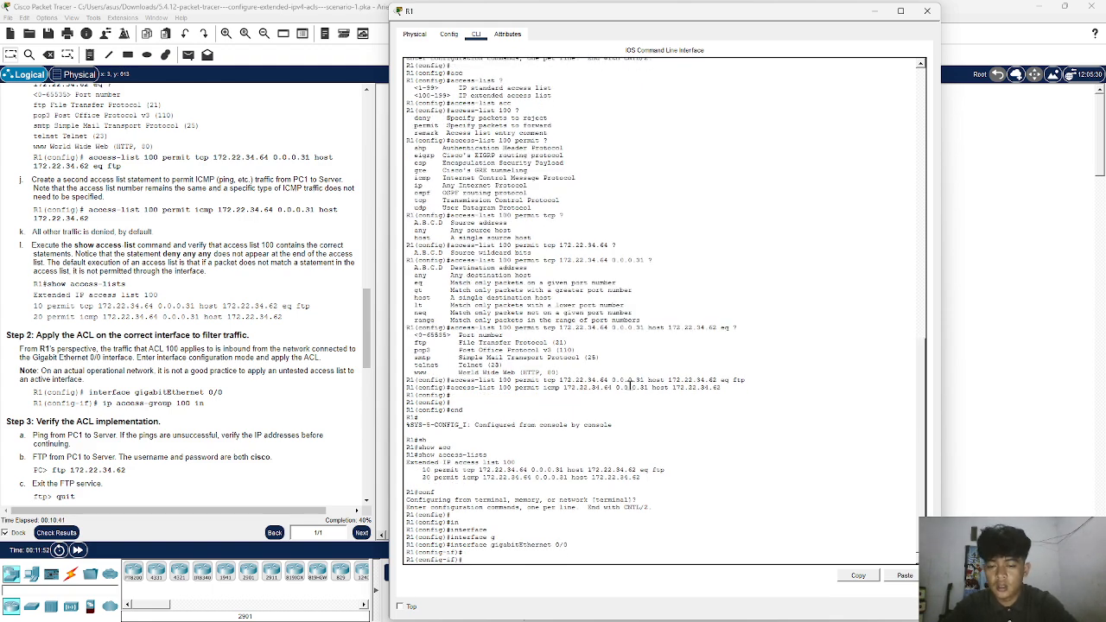
- Apply ACL 100 inbound on R1's GigabitEthernet 0/0 interface with ip access-group 100 in
{"action": "key", "text": "Tab"}
{"action": "key", "text": "Tab"}
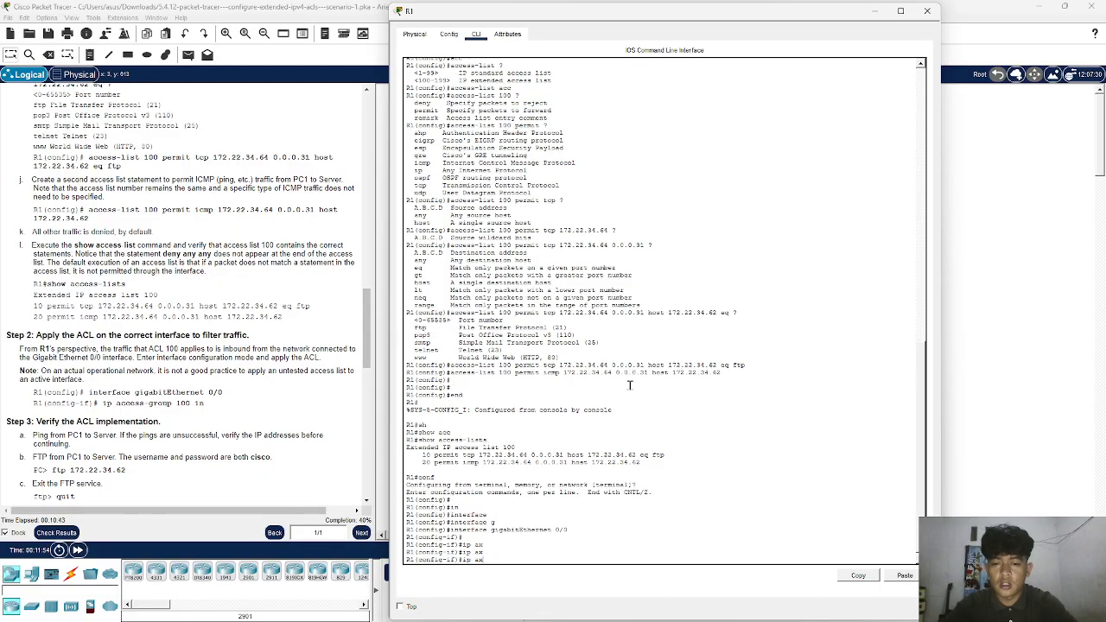
{"action": "key", "text": "Num_Lock"}
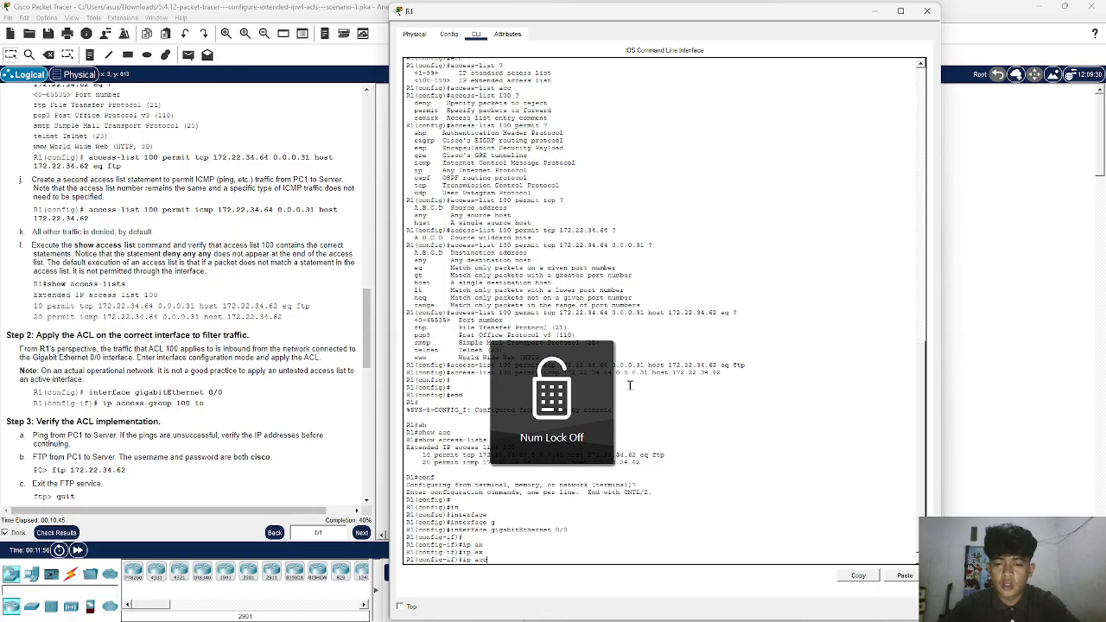
{"action": "type", "text": "c"}
{"action": "key", "text": "Tab"}
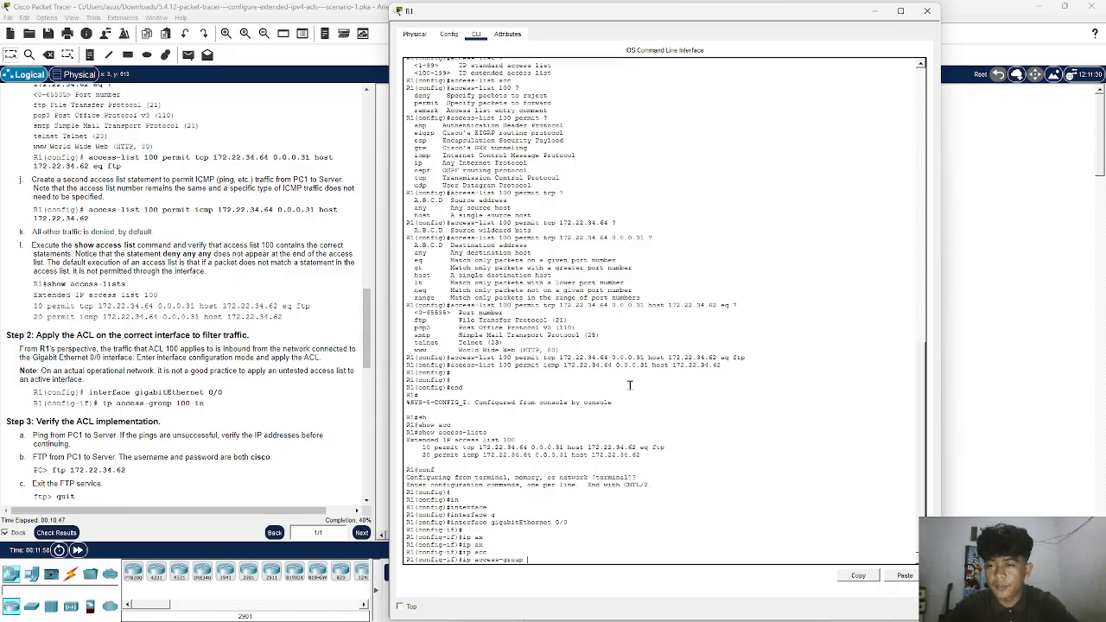
{"action": "type", "text": "100 i"}
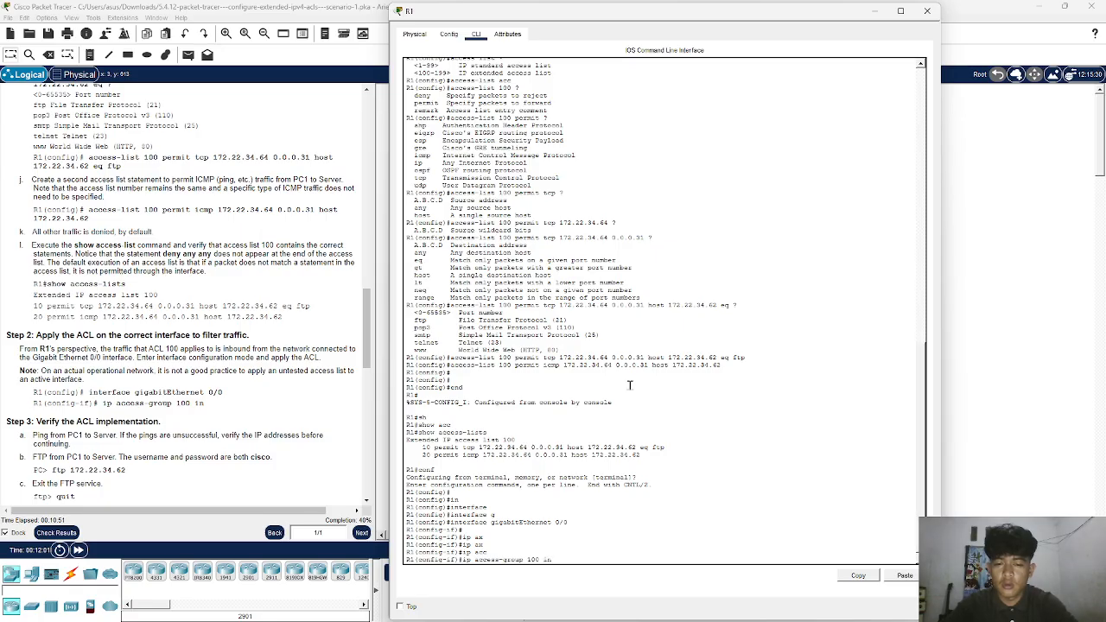
{"action": "type", "text": "n"}
{"action": "key", "text": "Return"}
{"action": "key", "text": "Return"}
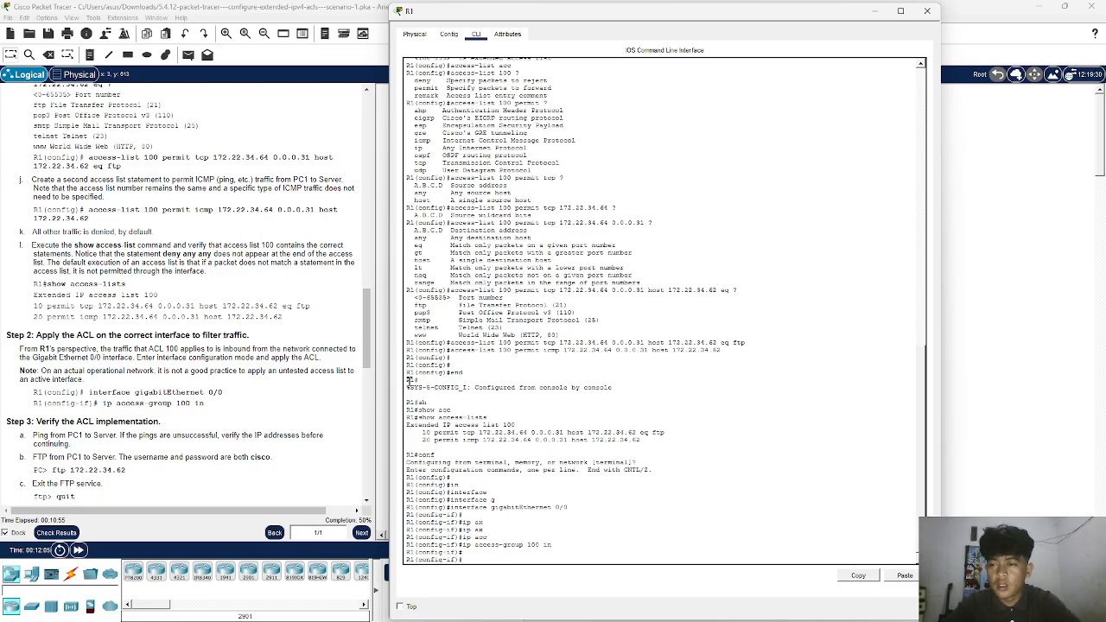
- Read the Step 3 instructions for verifying the ACL and close R1's window to return to the topology
{"action": "scroll", "coordinate": [241, 352], "scroll_direction": "down", "scroll_amount": 5}
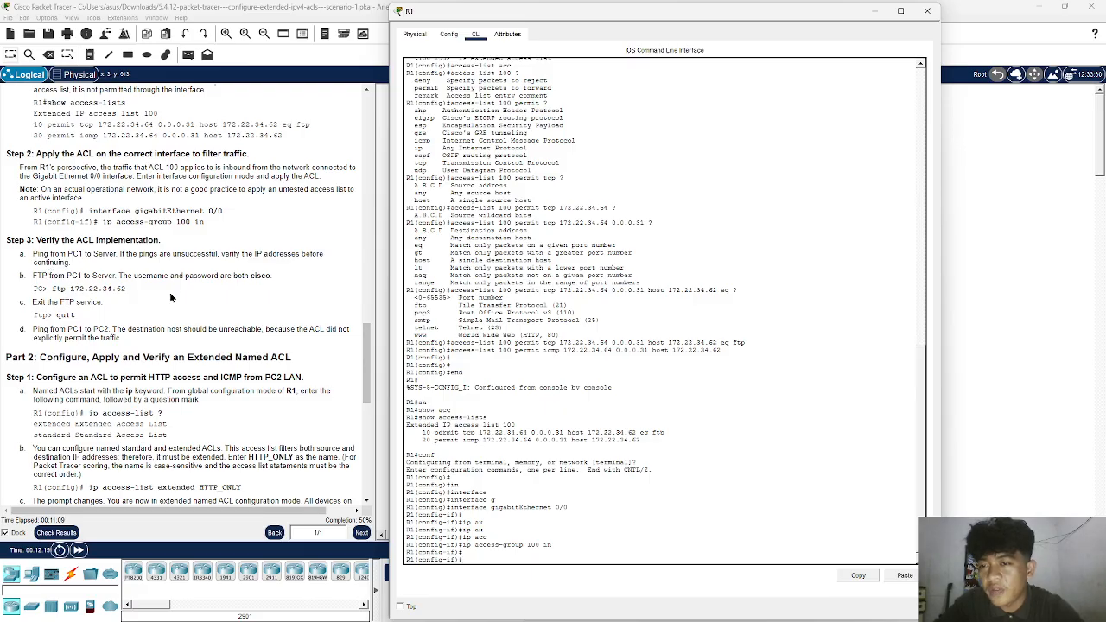
{"action": "left_click", "coordinate": [927, 11]}
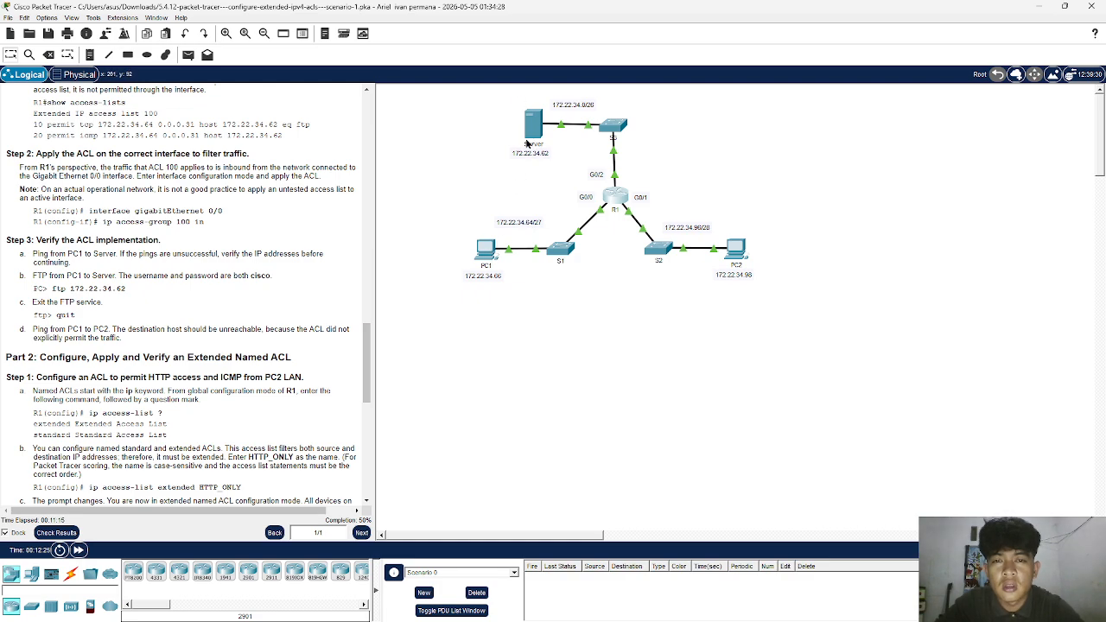
{"action": "left_click_drag", "start_coordinate": [517, 155], "coordinate": [616, 196]}
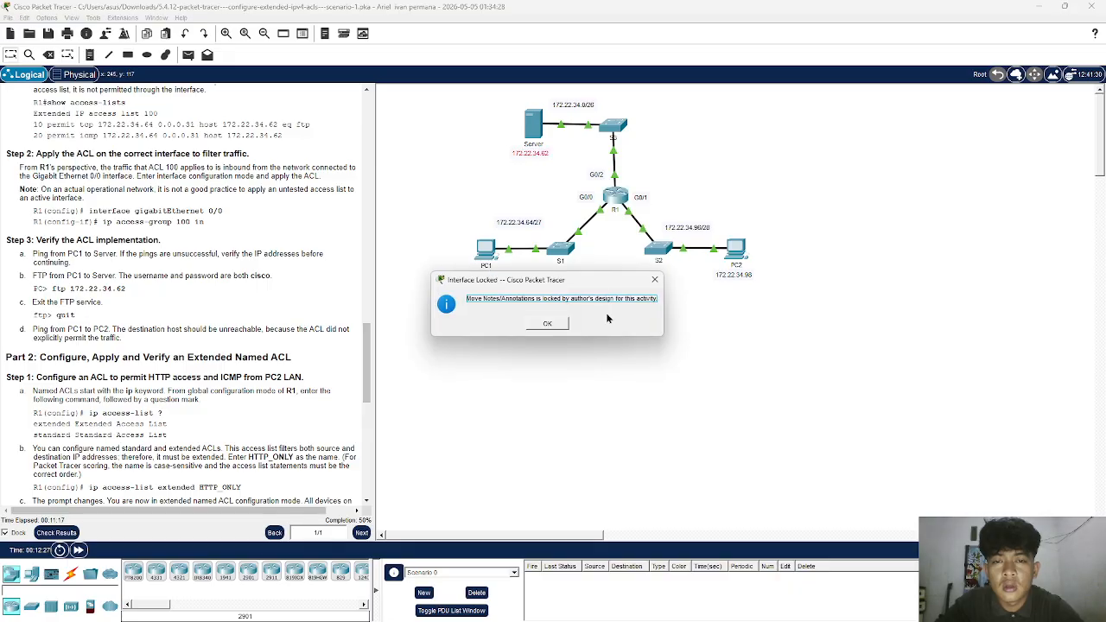
{"action": "left_click", "coordinate": [650, 281]}
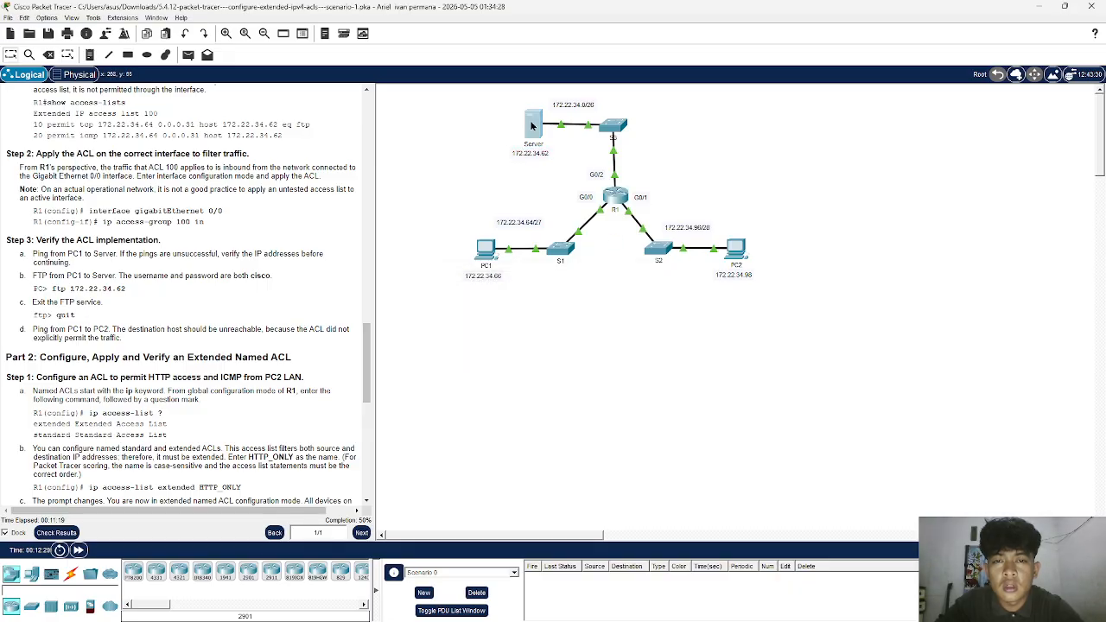
- Copy the server's IPv4 address from its IP configuration and close the server's window
{"action": "left_click", "coordinate": [532, 126]}
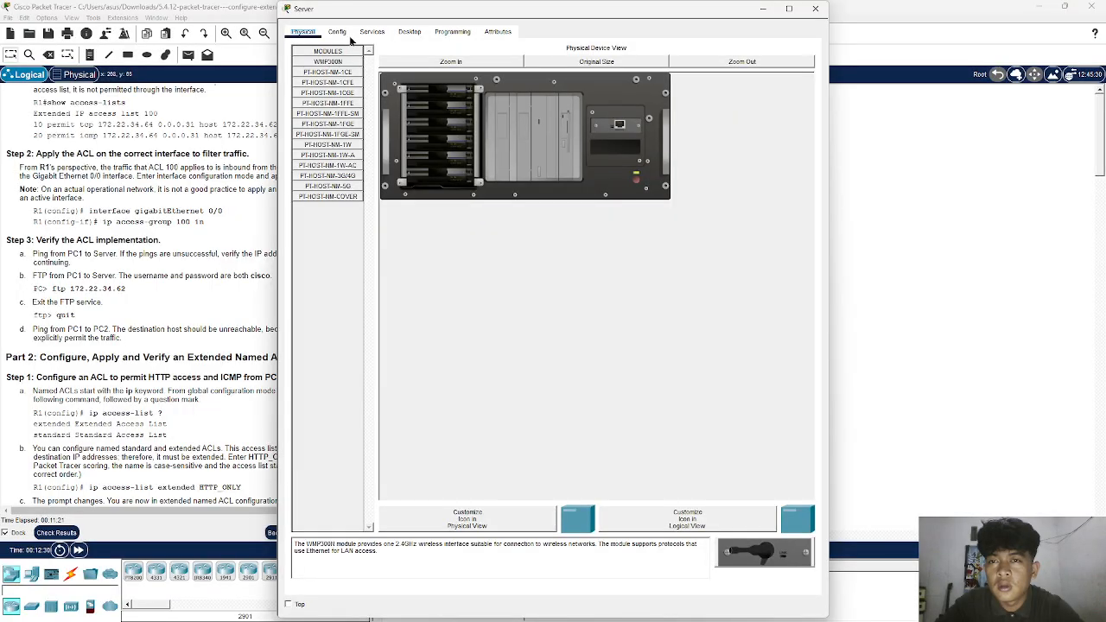
{"action": "left_click", "coordinate": [410, 31]}
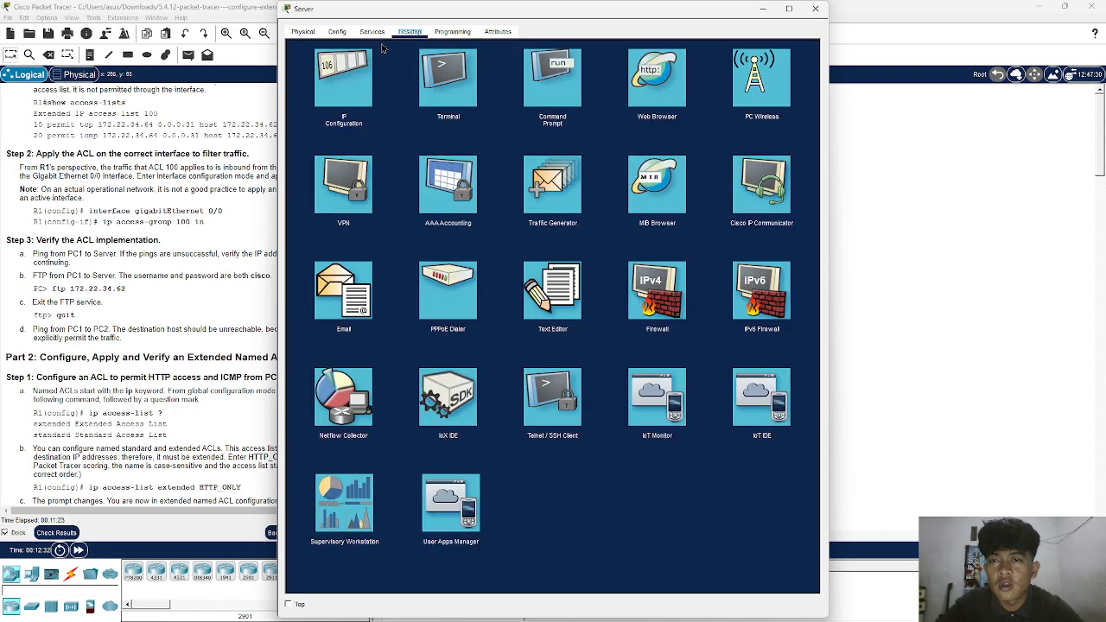
{"action": "left_click", "coordinate": [343, 79]}
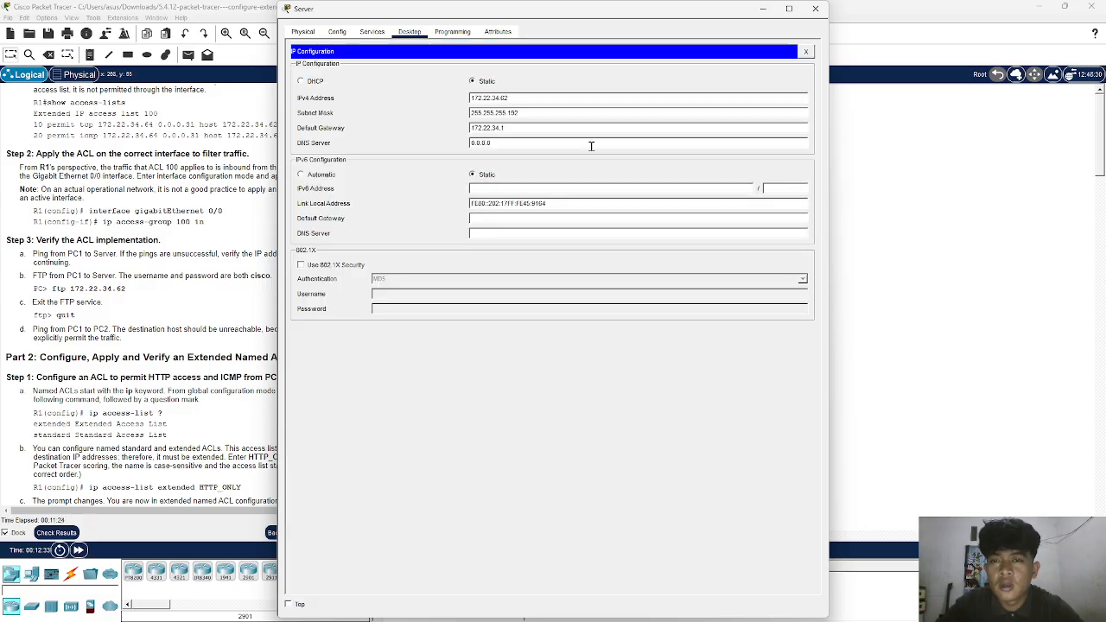
{"action": "double_click", "coordinate": [576, 98]}
{"action": "key", "text": "super+c"}
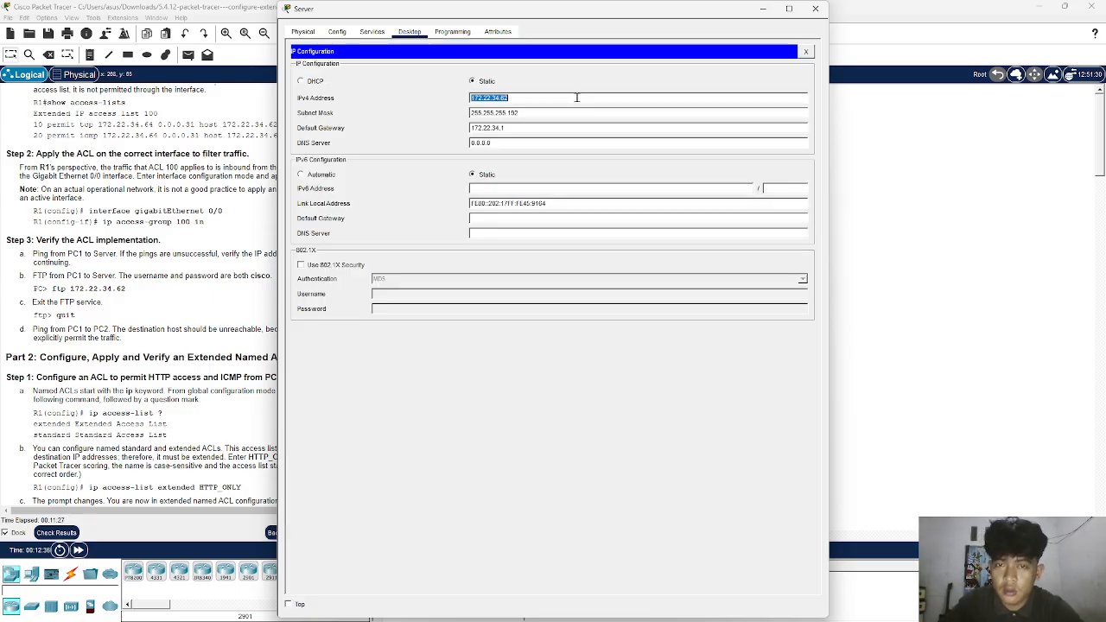
{"action": "left_click", "coordinate": [814, 9]}
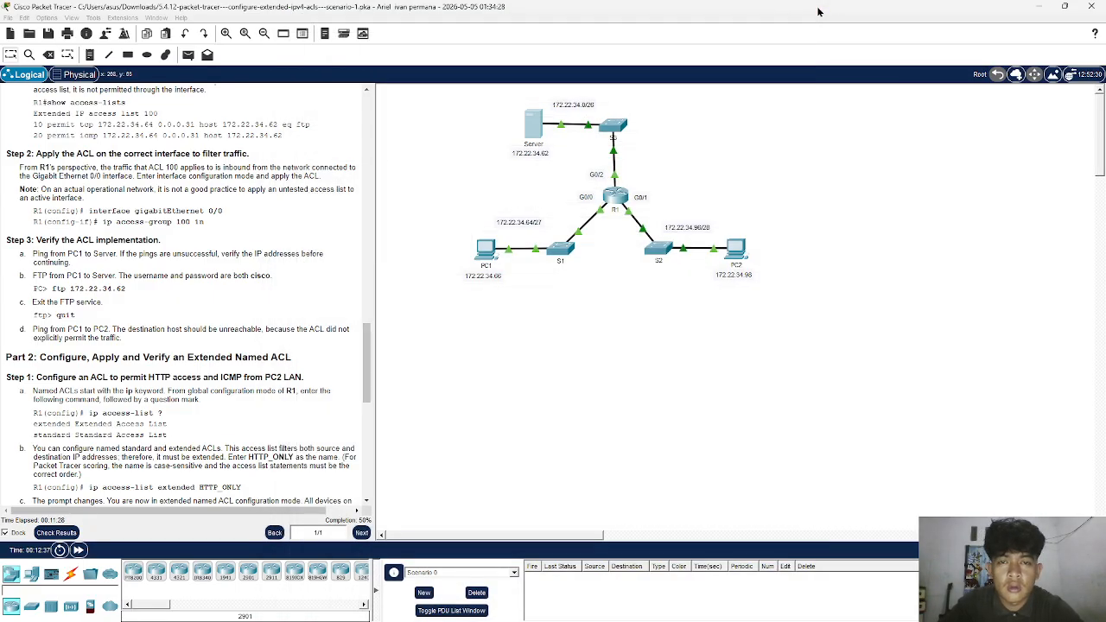
- Ping the server at 172.22.34.62 from PC1's command prompt, review the replies and close the prompt
{"action": "left_click", "coordinate": [484, 249]}
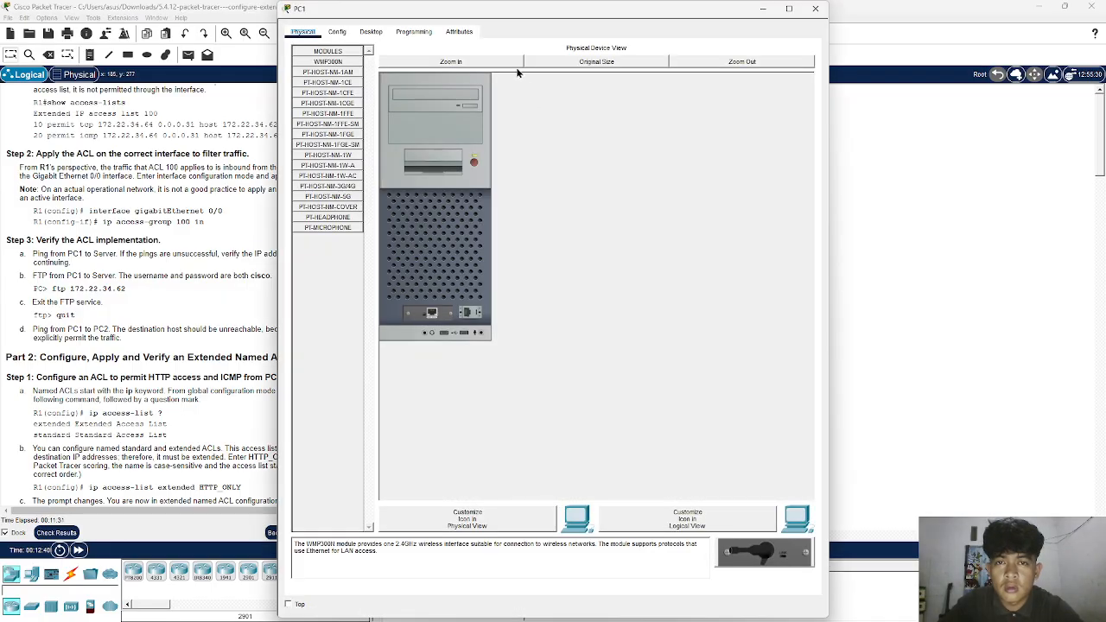
{"action": "left_click", "coordinate": [370, 32]}
{"action": "left_click", "coordinate": [656, 91]}
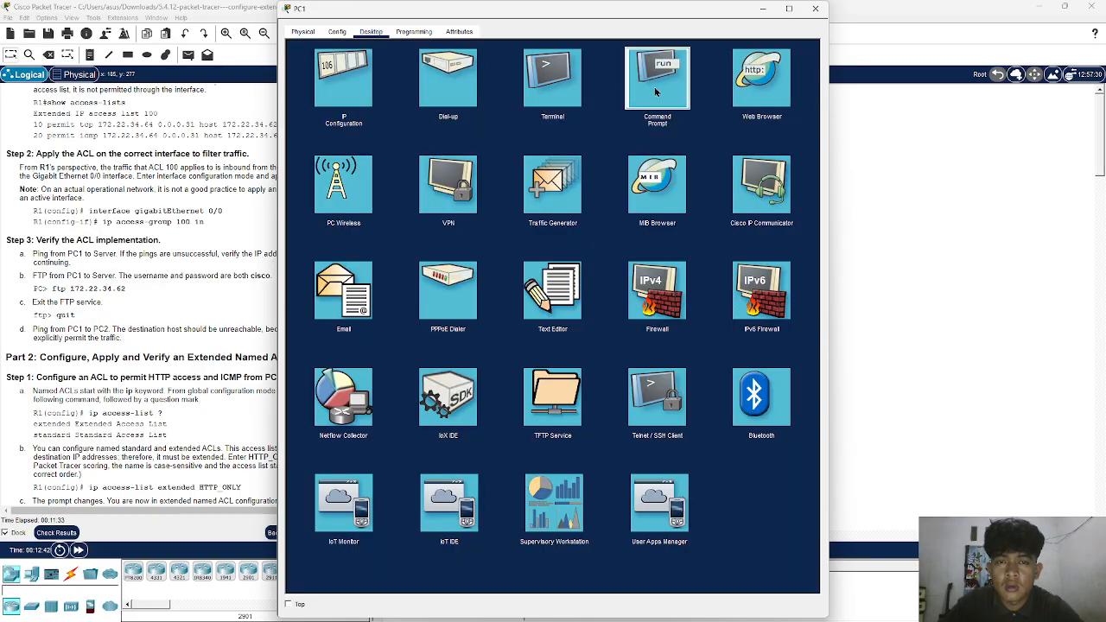
{"action": "type", "text": "ping"}
{"action": "right_click", "coordinate": [485, 179]}
{"action": "left_click", "coordinate": [502, 191]}
{"action": "key", "text": "Return"}
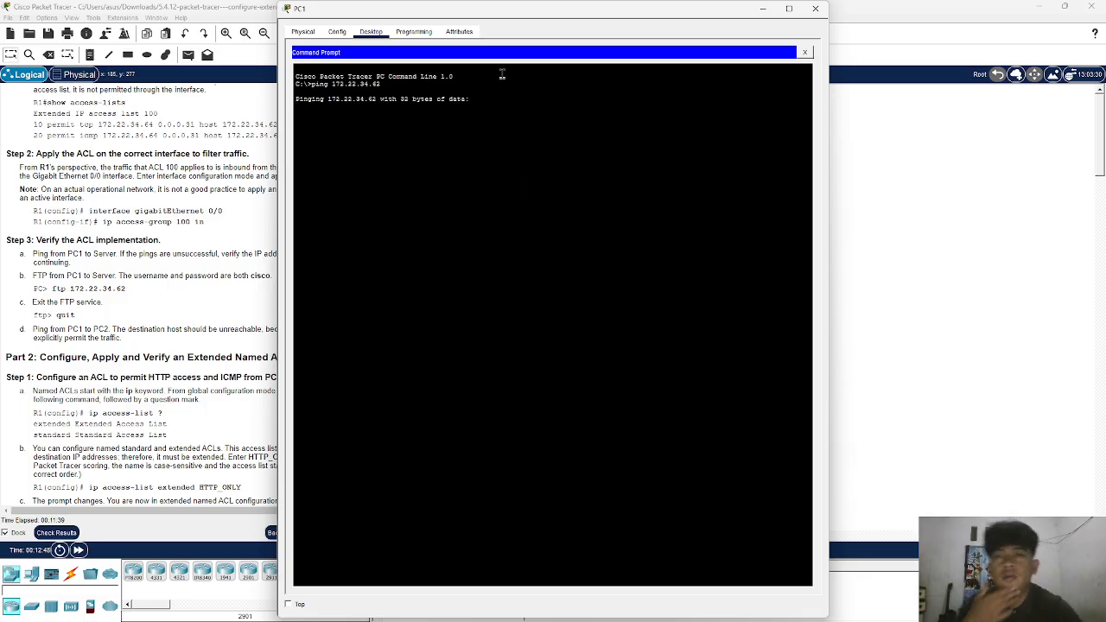
{"action": "left_click_drag", "start_coordinate": [480, 12], "coordinate": [590, 24]}
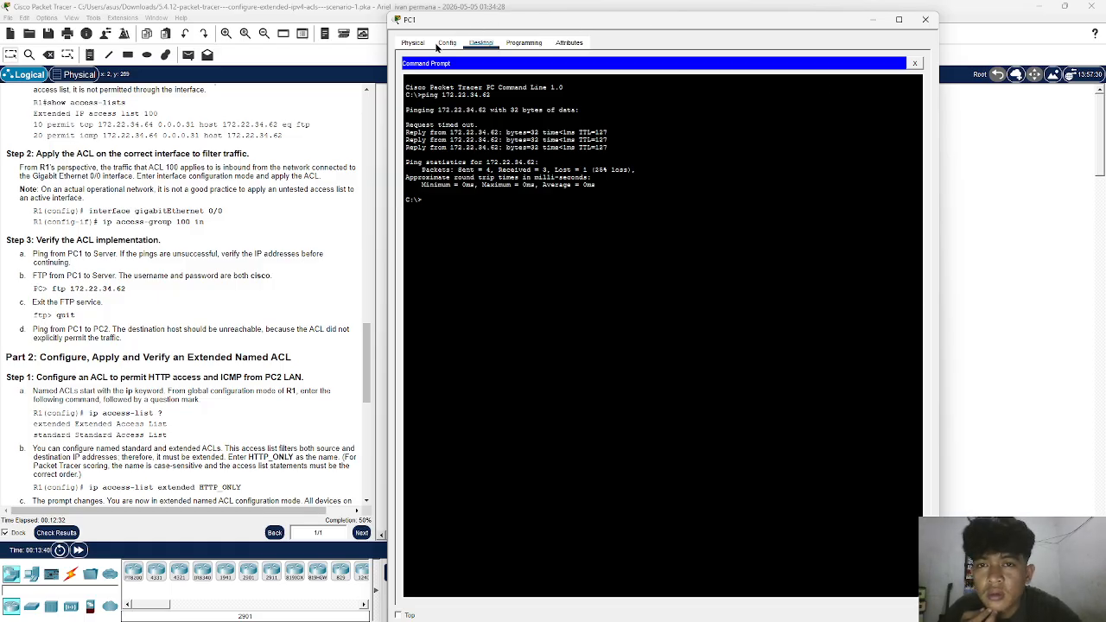
{"action": "left_click", "coordinate": [915, 63]}
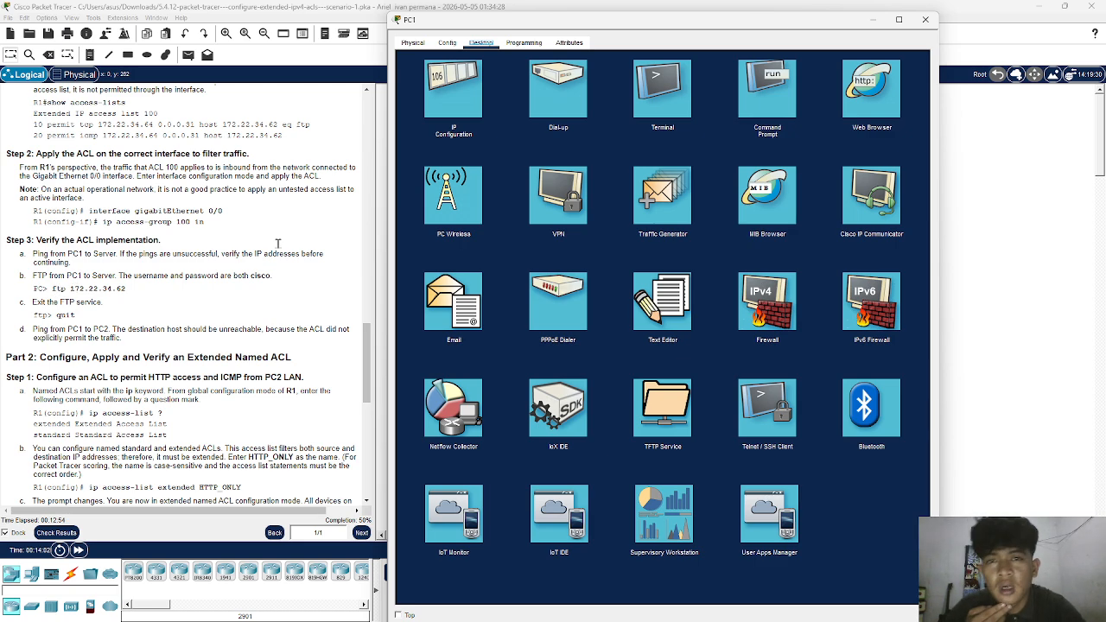
- Open an FTP connection to the server from PC1's command prompt with ftp 172.22.34.62
{"action": "left_click", "coordinate": [749, 73]}
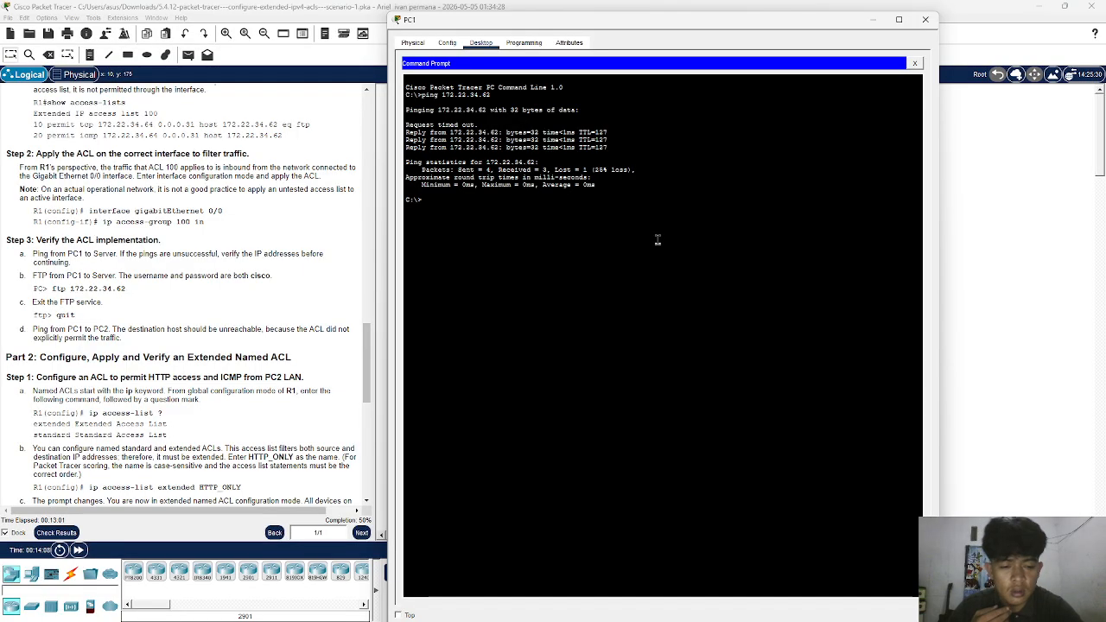
{"action": "type", "text": "ftp"}
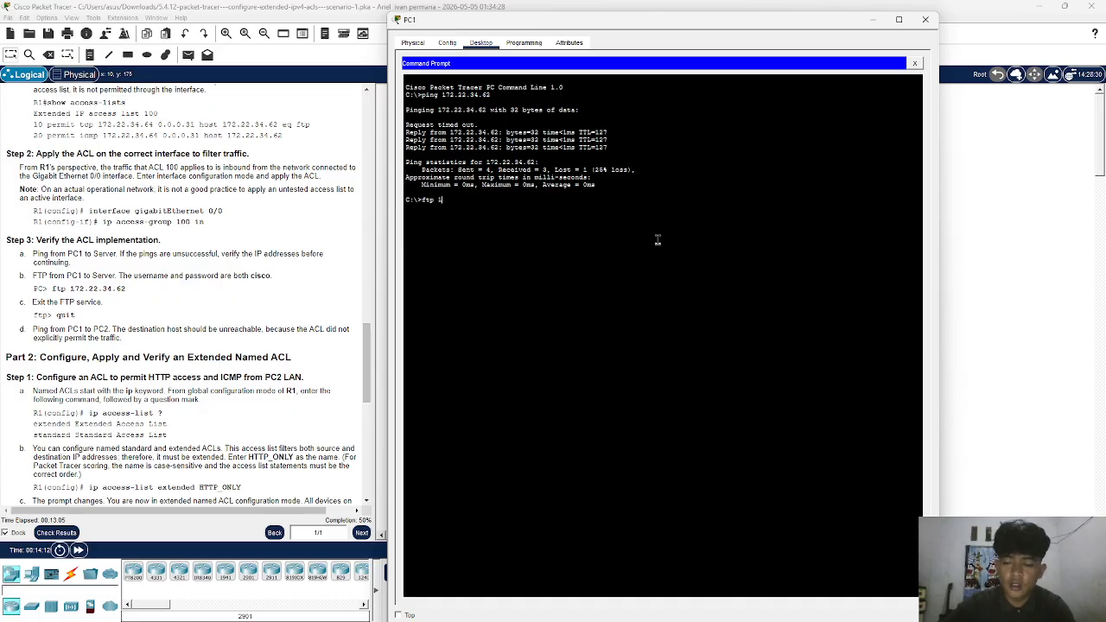
{"action": "type", "text": " 172.168."}
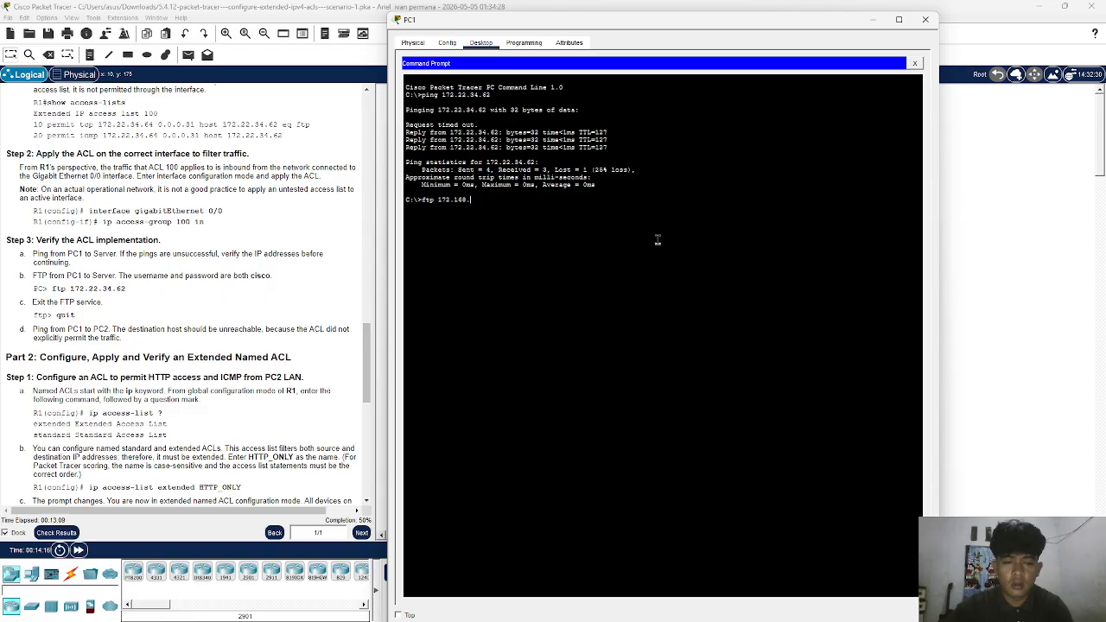
{"action": "key", "text": "BackSpace"}
{"action": "key", "text": "BackSpace"}
{"action": "key", "text": "BackSpace"}
{"action": "type", "text": "22.34.6"}
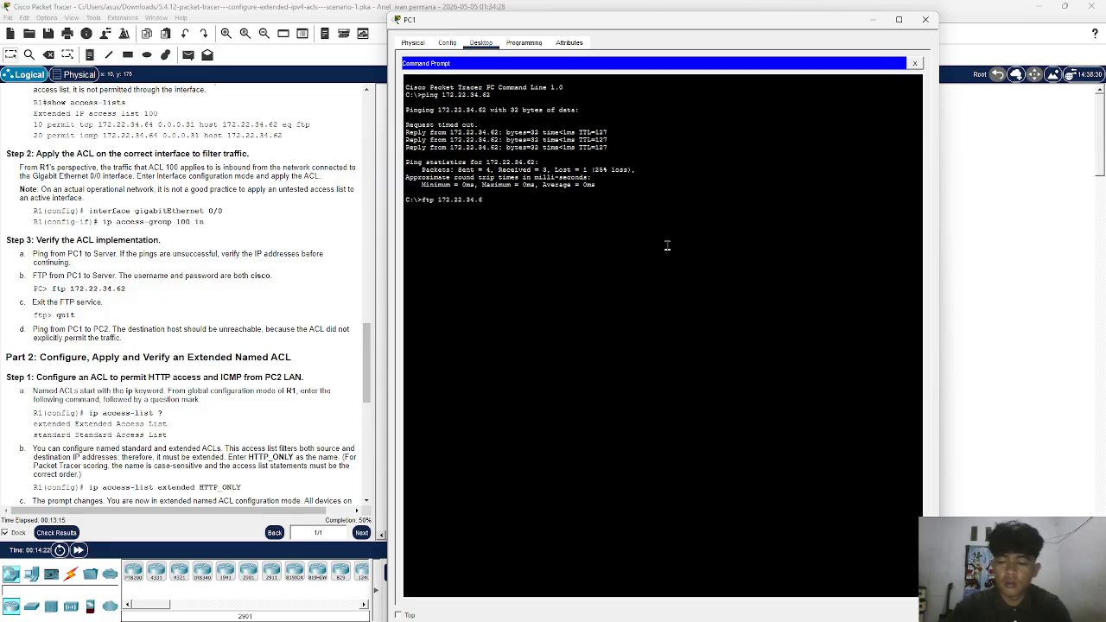
{"action": "type", "text": "2"}
{"action": "key", "text": "Return"}
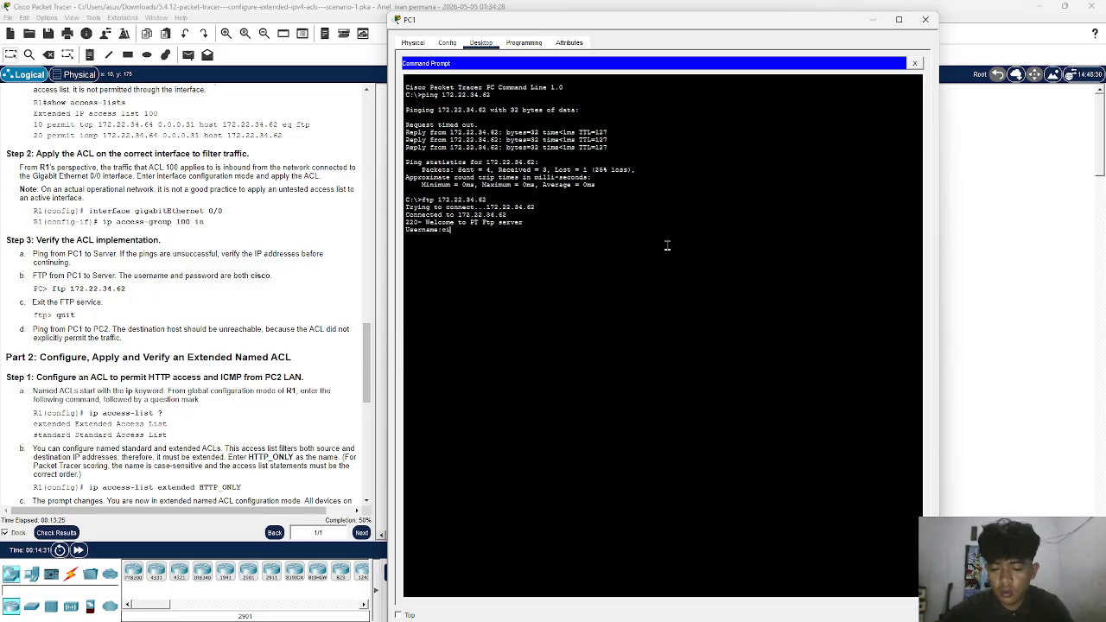
- Log in to the FTP server with the username and account password given in the instructions
{"action": "key", "text": "Return"}
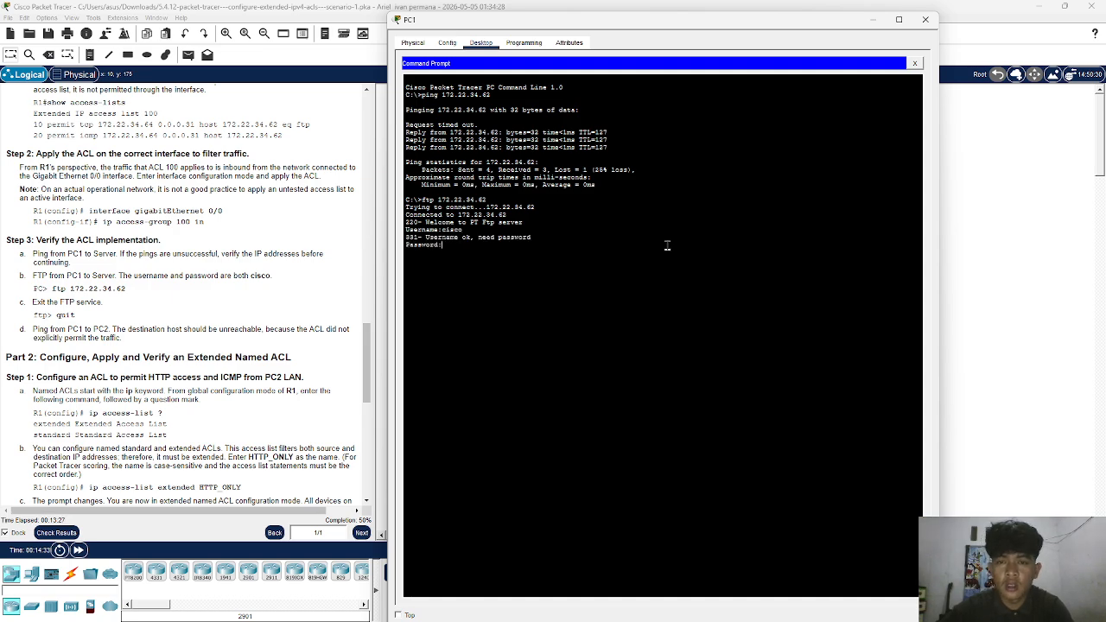
{"action": "type", "text": "c"}
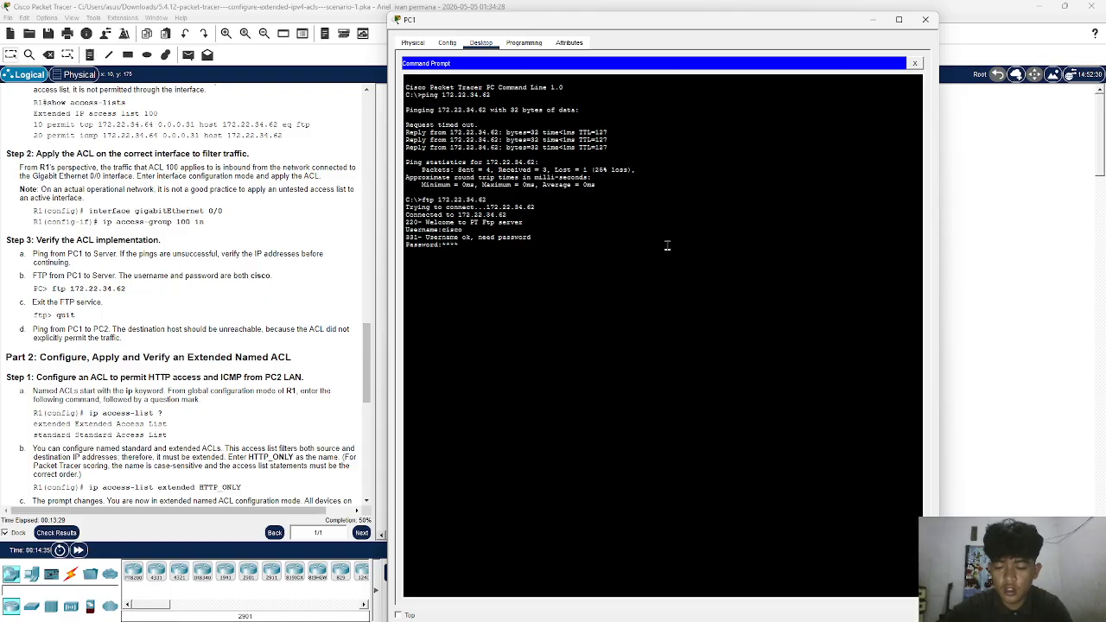
{"action": "type", "text": "isco"}
{"action": "key", "text": "Return"}
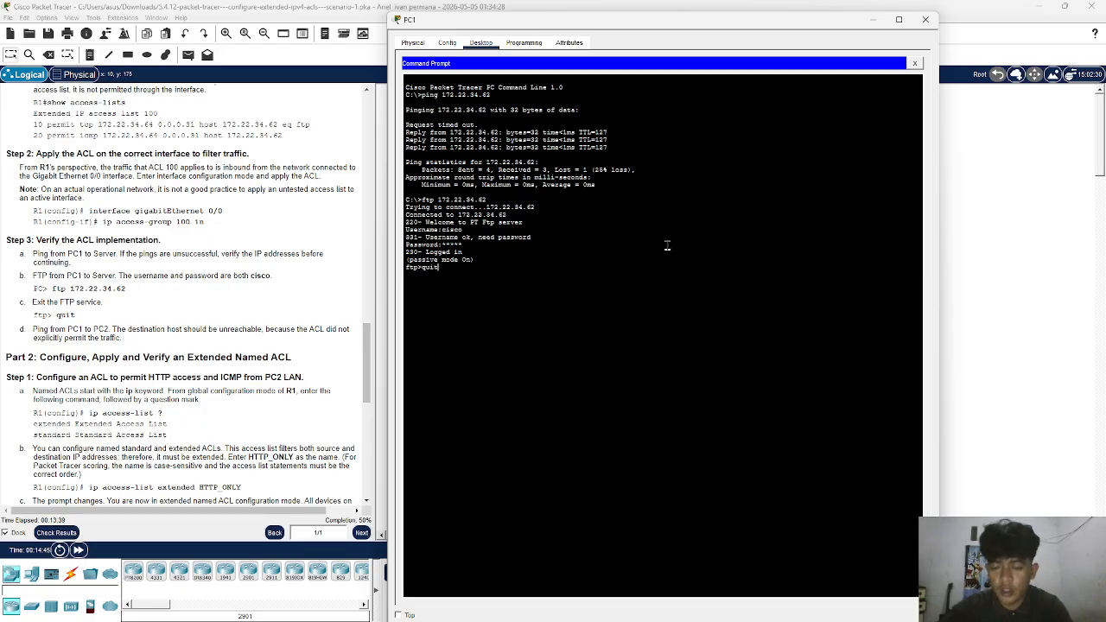
- Exit the FTP session with quit and return to PC1's command prompt
{"action": "key", "text": "Return"}
{"action": "key", "text": "Return"}
{"action": "key", "text": "Return"}
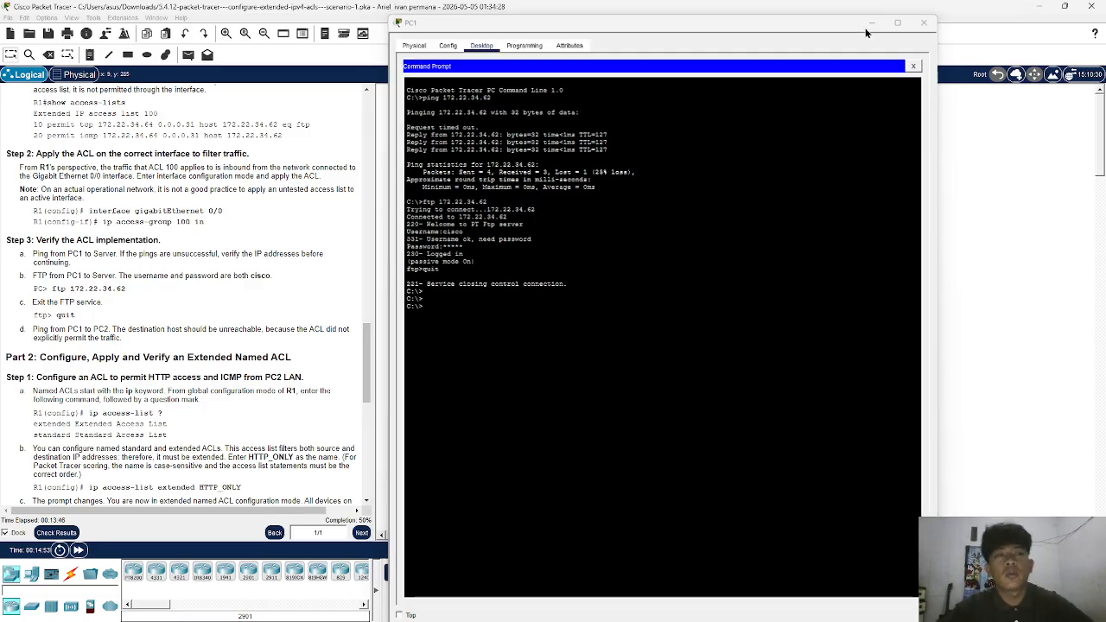
- Close PC1's window and copy PC2's IPv4 address from its IP configuration
{"action": "left_click", "coordinate": [925, 19]}
{"action": "left_click", "coordinate": [736, 249]}
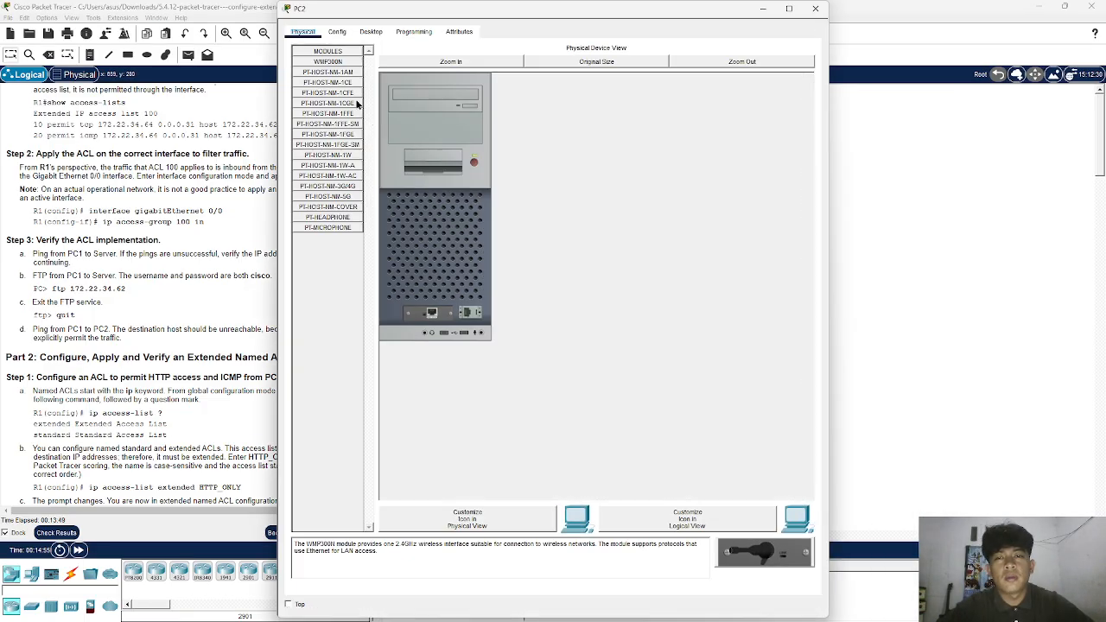
{"action": "left_click", "coordinate": [371, 31]}
{"action": "left_click", "coordinate": [333, 108]}
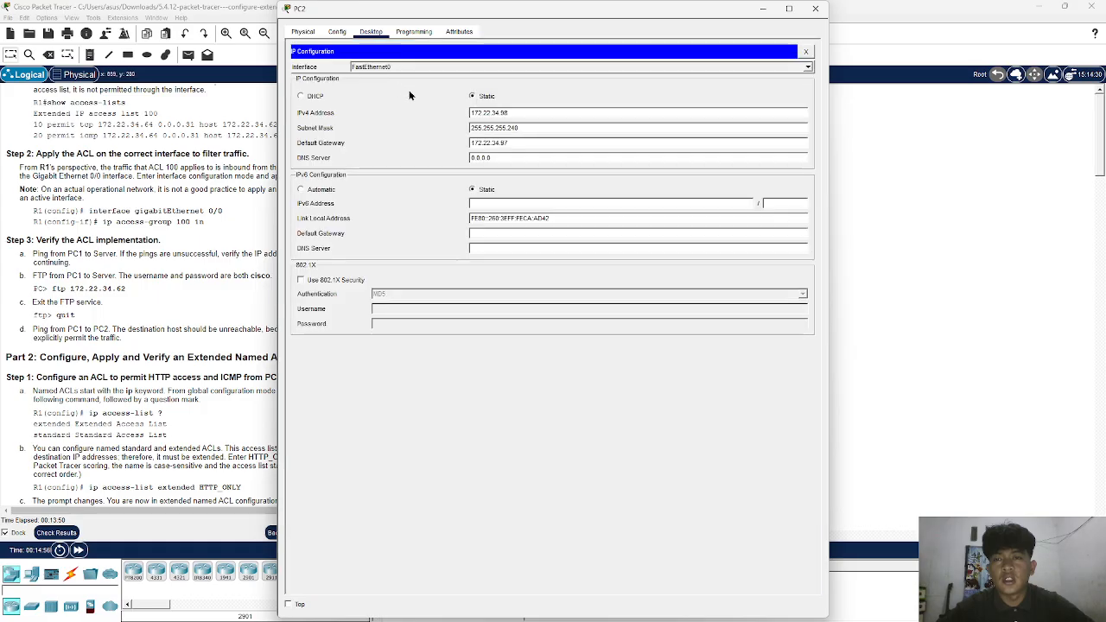
{"action": "double_click", "coordinate": [528, 110]}
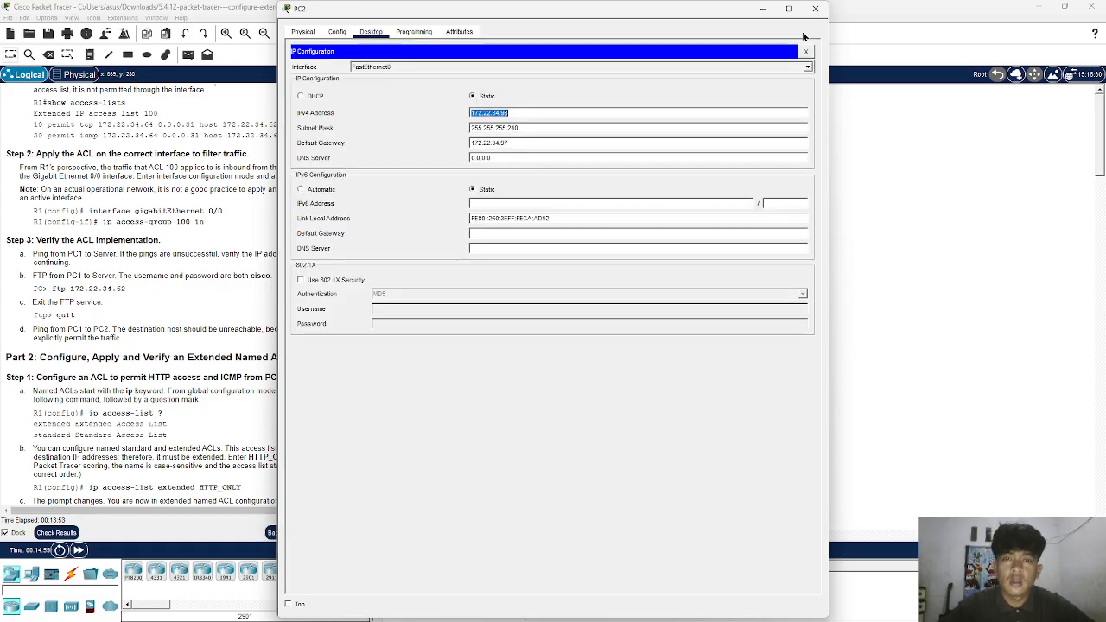
{"action": "left_click", "coordinate": [815, 9]}
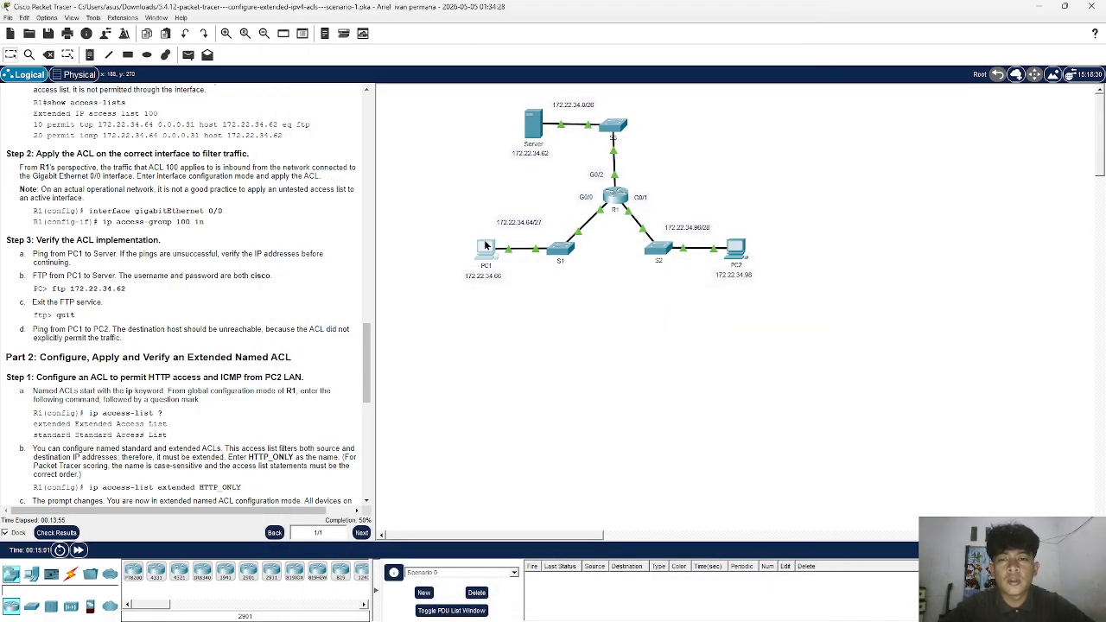
- Ping PC2 at 172.22.34.98 from PC1's command prompt, review the replies and close PC1's window
{"action": "left_click", "coordinate": [485, 248]}
{"action": "type", "text": "ping "}
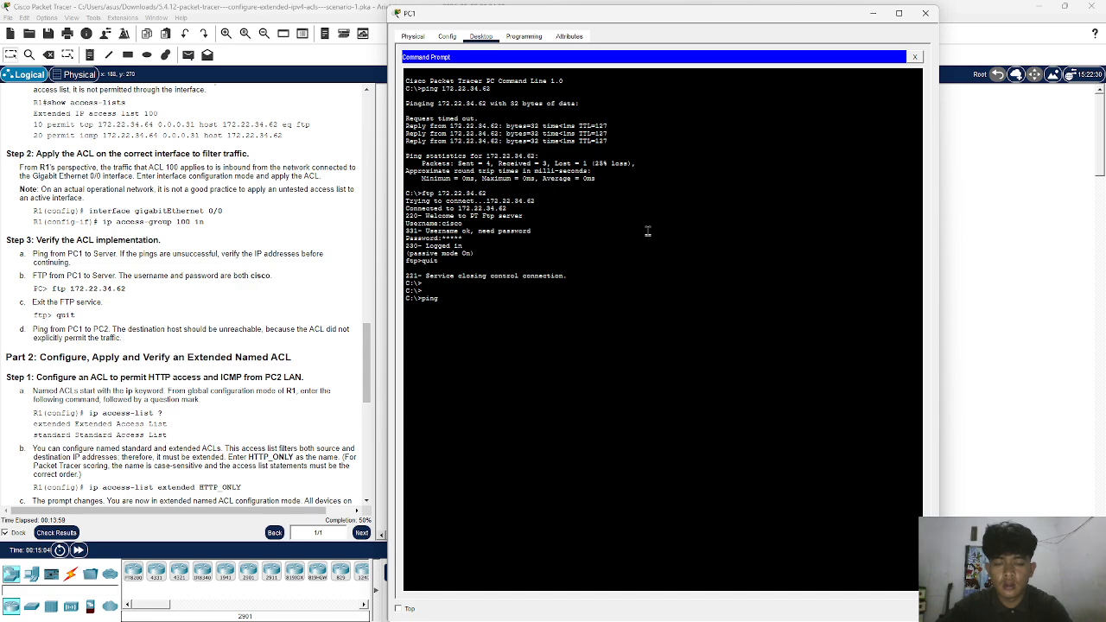
{"action": "type", "text": "172.22.34.98"}
{"action": "key", "text": "Return"}
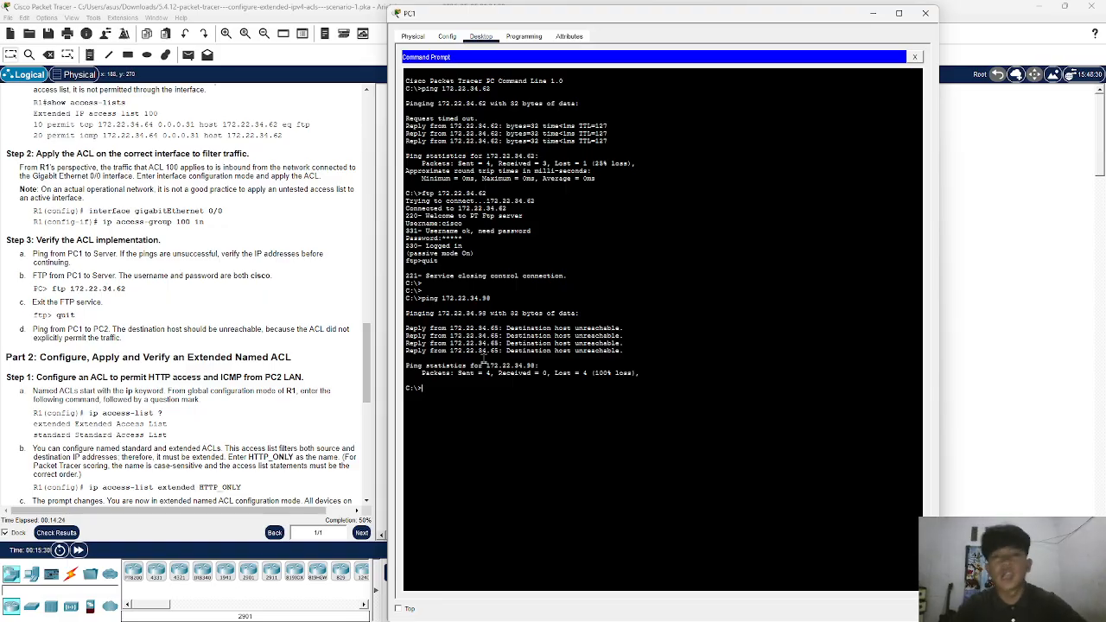
{"action": "left_click", "coordinate": [926, 13]}
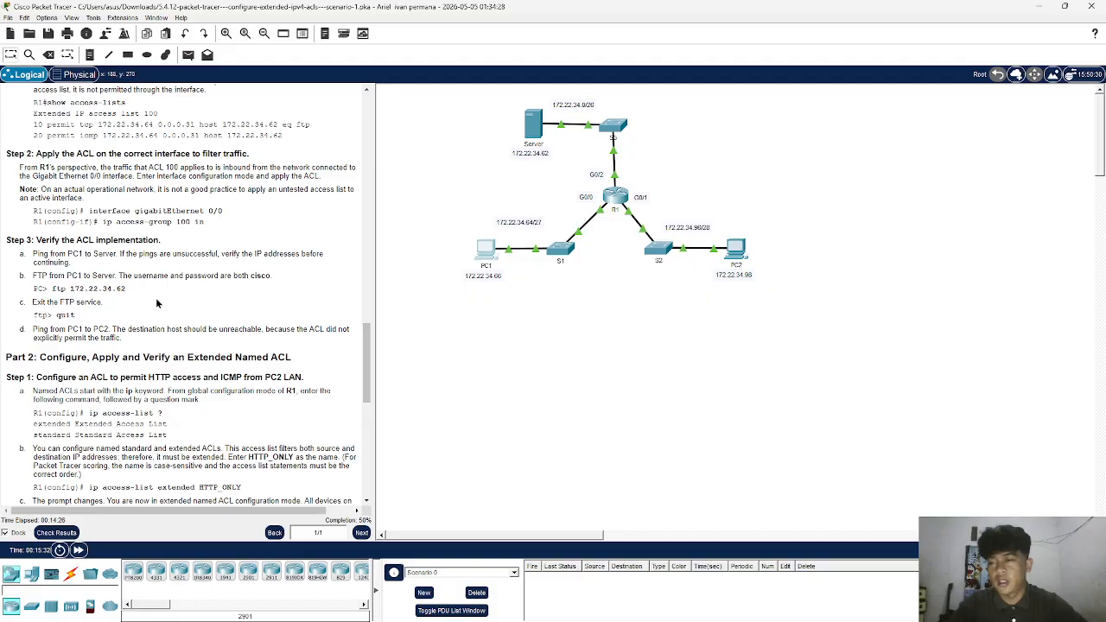
- Reopen R1's command line and exit interface configuration mode back to global configuration mode
{"action": "scroll", "coordinate": [158, 302], "scroll_direction": "down", "scroll_amount": 3}
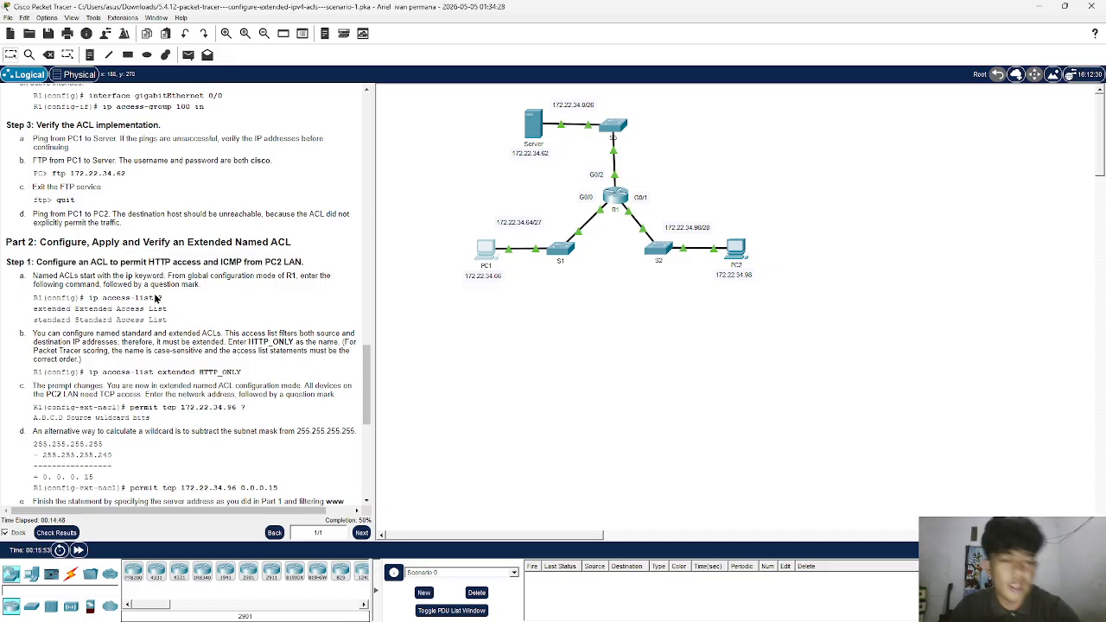
{"action": "left_click", "coordinate": [619, 195]}
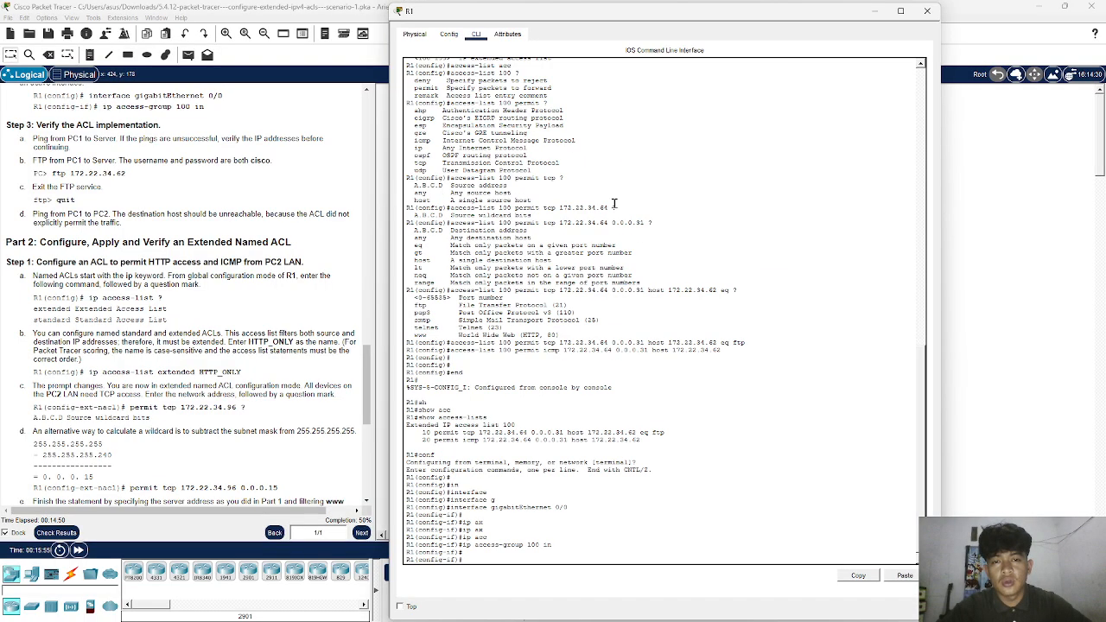
{"action": "key", "text": "Return"}
{"action": "key", "text": "Return"}
{"action": "type", "text": "exit"}
{"action": "key", "text": "Return"}
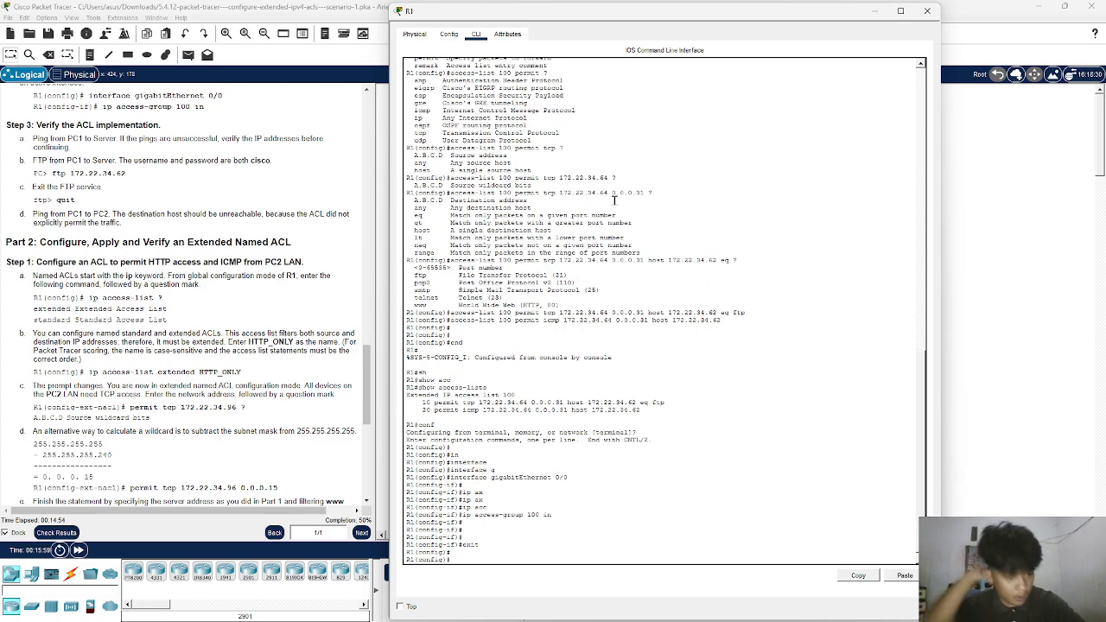
- List the available options for the ip access-list command on R1 with the question-mark help
{"action": "type", "text": "ip ac"}
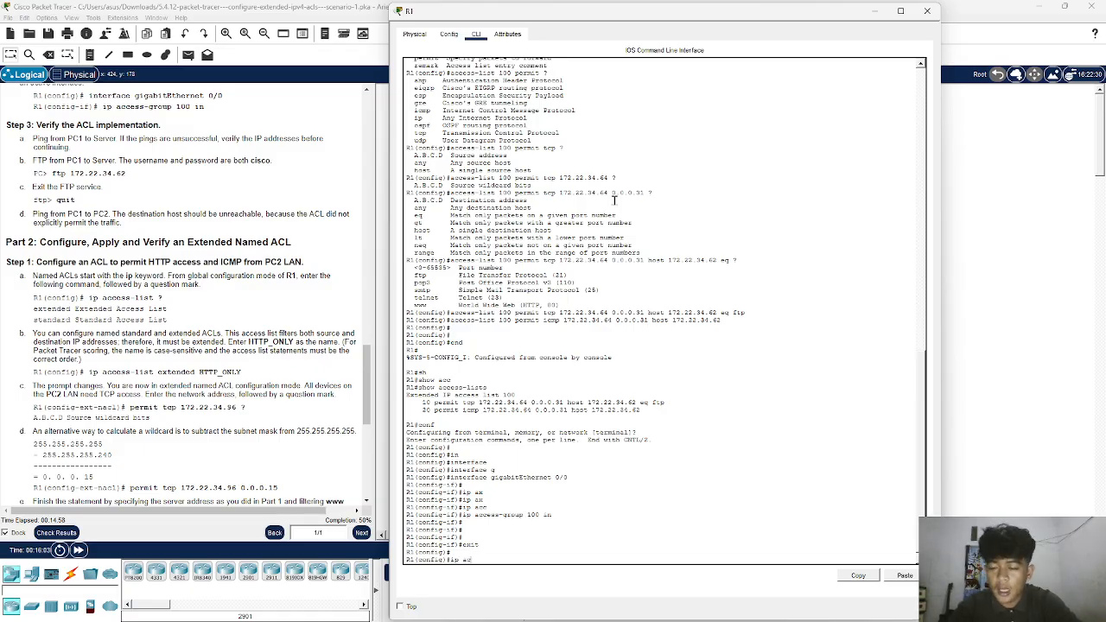
{"action": "type", "text": "c"}
{"action": "key", "text": "Tab"}
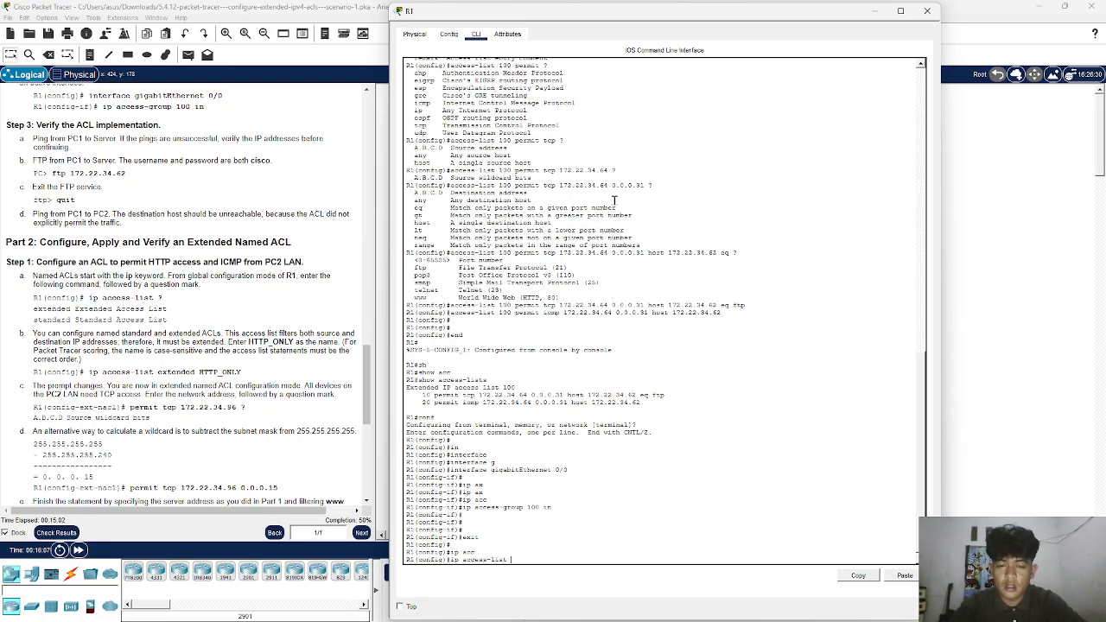
{"action": "type", "text": "?"}
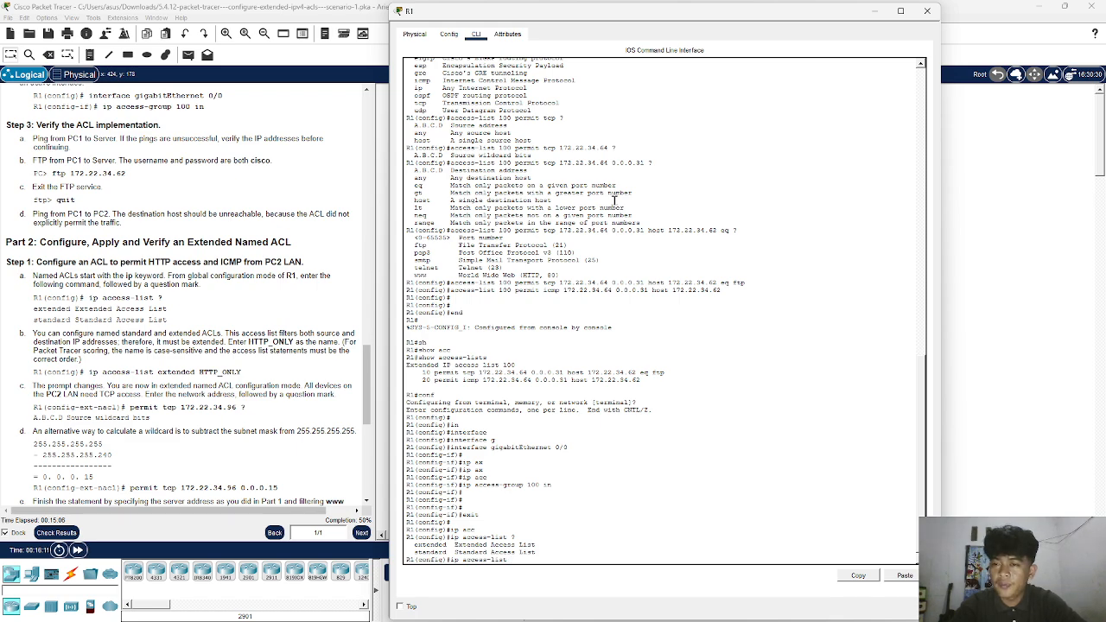
- Create the extended named ACL HTTP_ONLY on R1 and enter its configuration mode
{"action": "scroll", "coordinate": [331, 273], "scroll_direction": "down", "scroll_amount": 2}
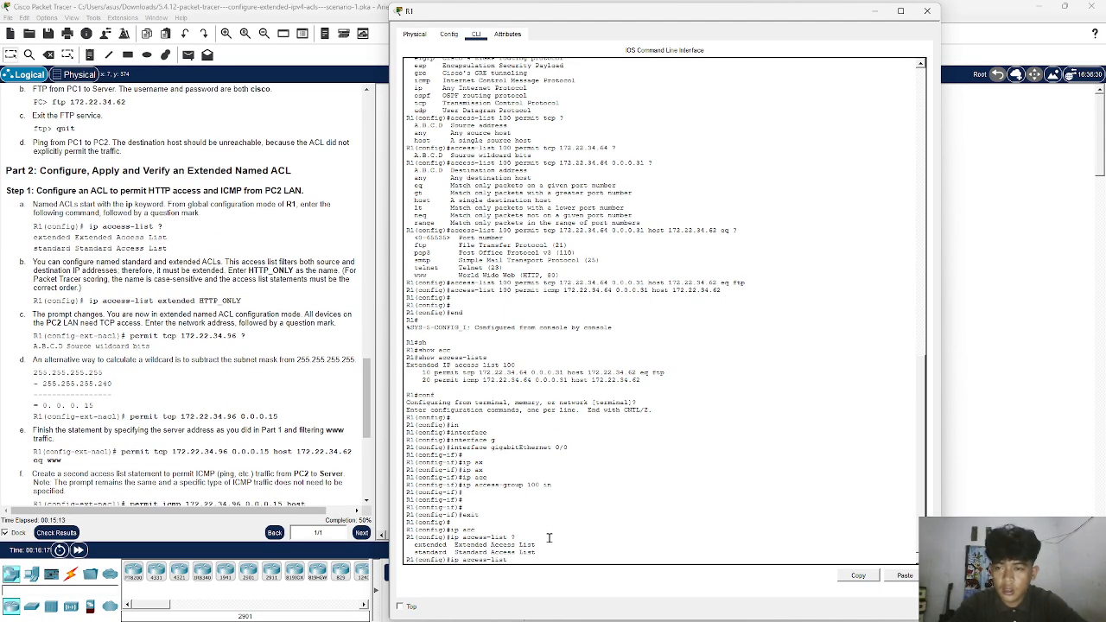
{"action": "type", "text": "x"}
{"action": "key", "text": "Tab"}
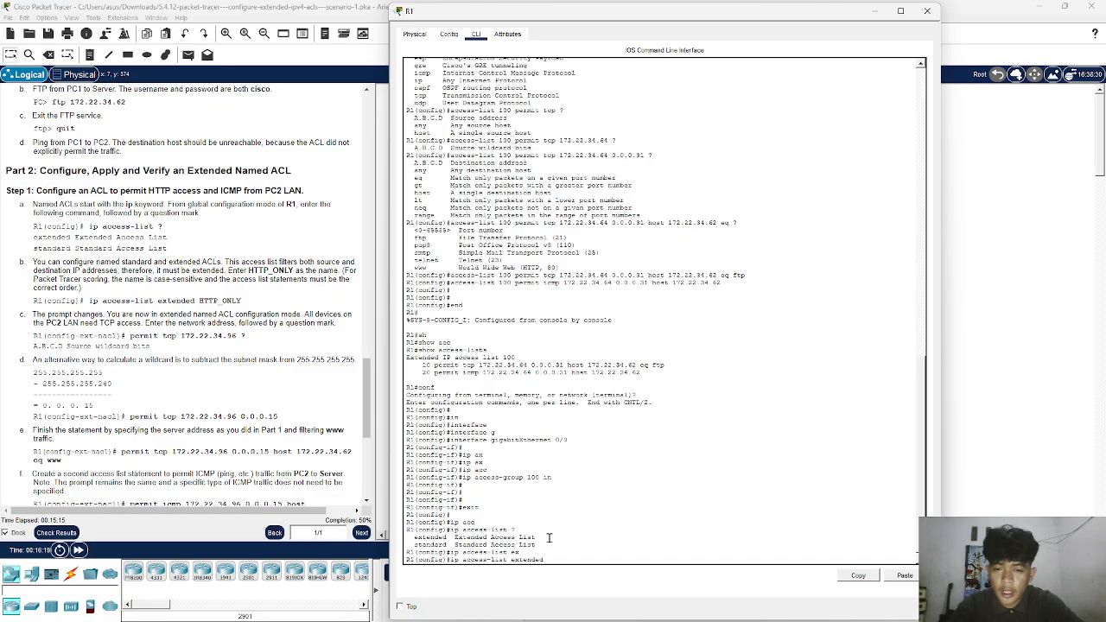
{"action": "type", "text": "HTTP"}
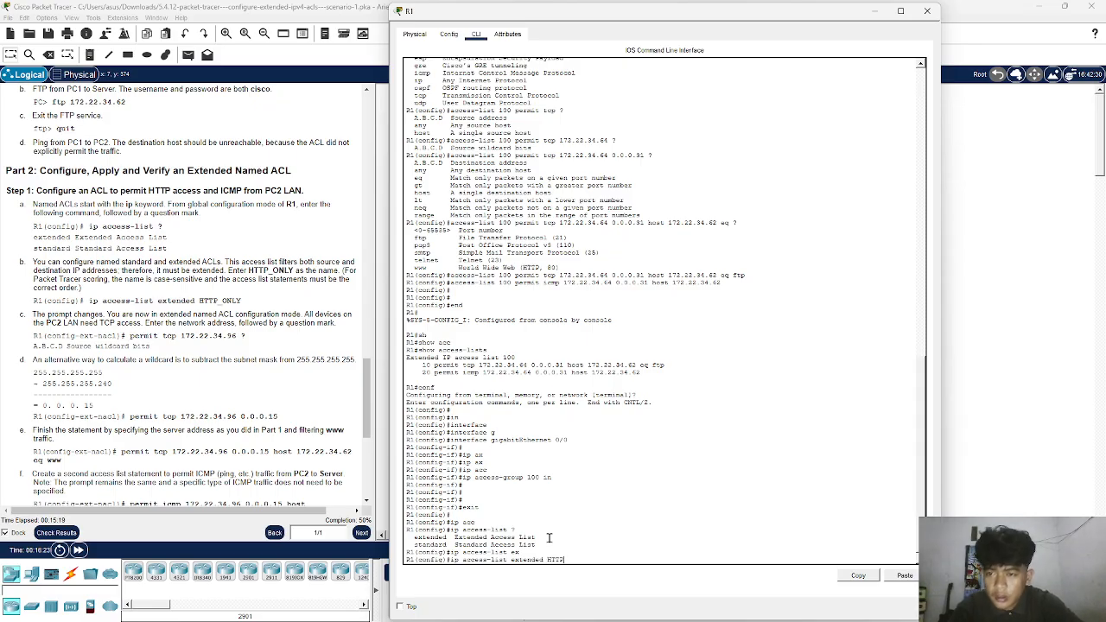
{"action": "type", "text": "_ONLY"}
{"action": "key", "text": "Return"}
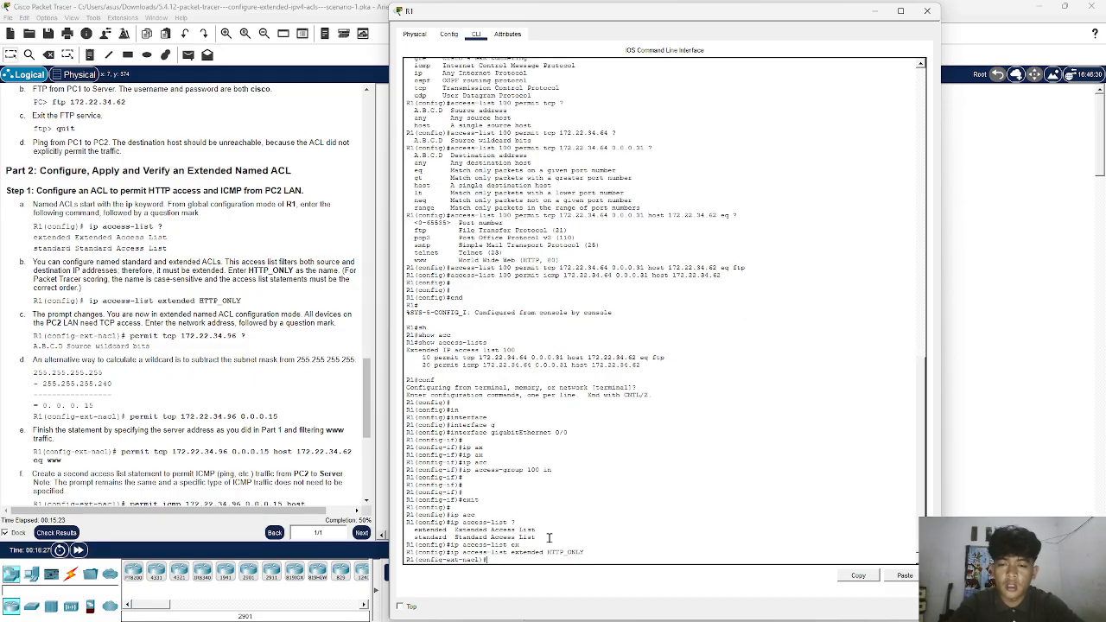
{"action": "key", "text": "Up"}
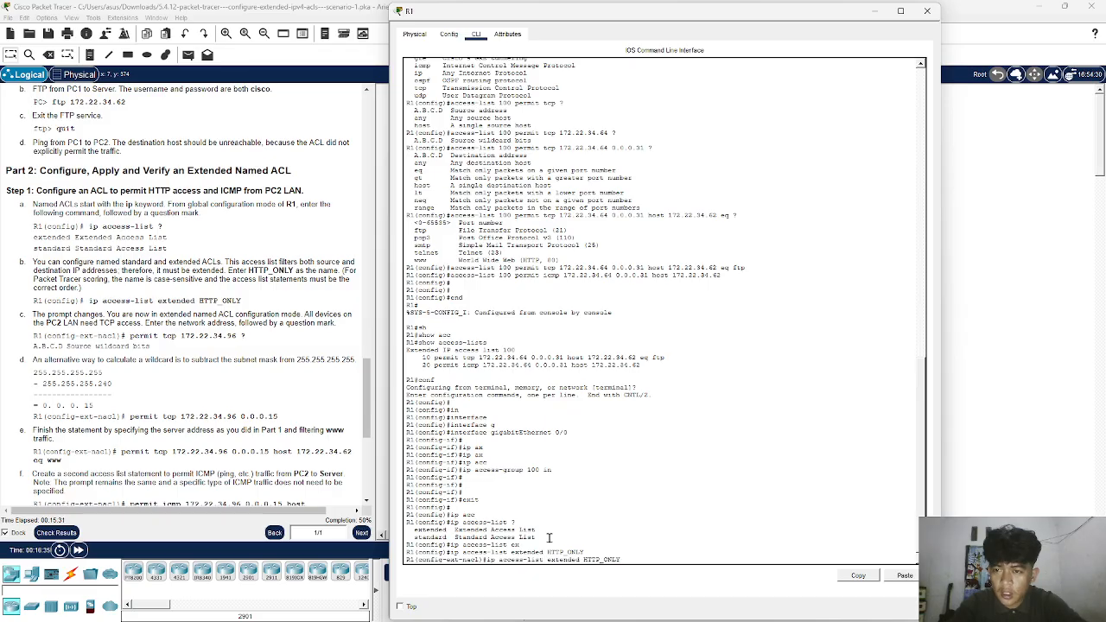
{"action": "key", "text": "Return"}
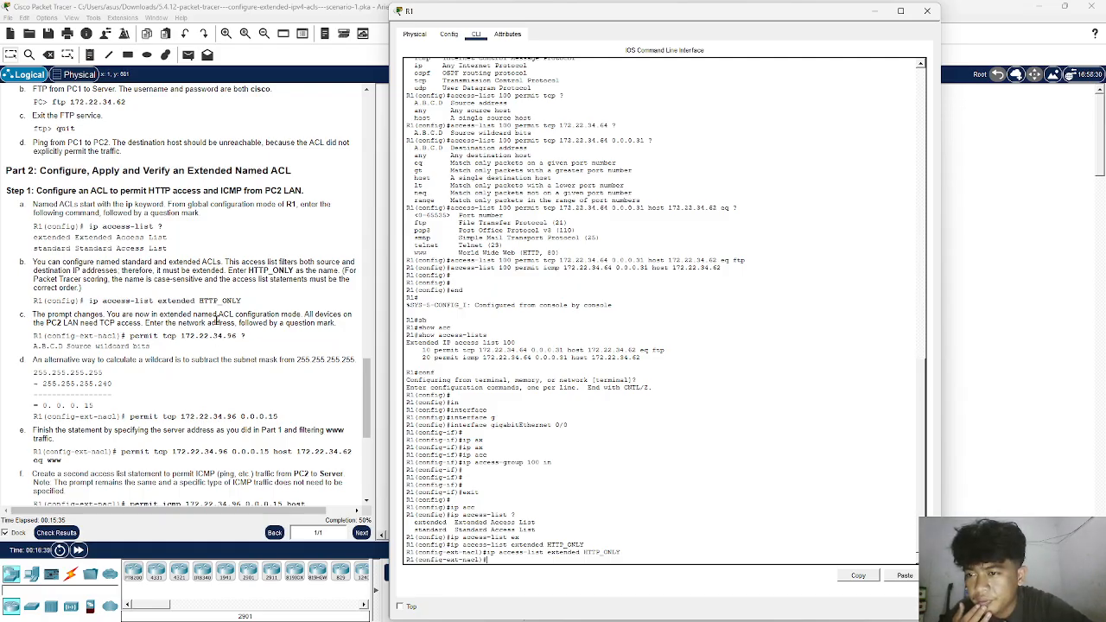
- Query the help for permit tcp 172.22.34.96 ? in the HTTP_ONLY configuration mode
{"action": "scroll", "coordinate": [216, 320], "scroll_direction": "down", "scroll_amount": 2}
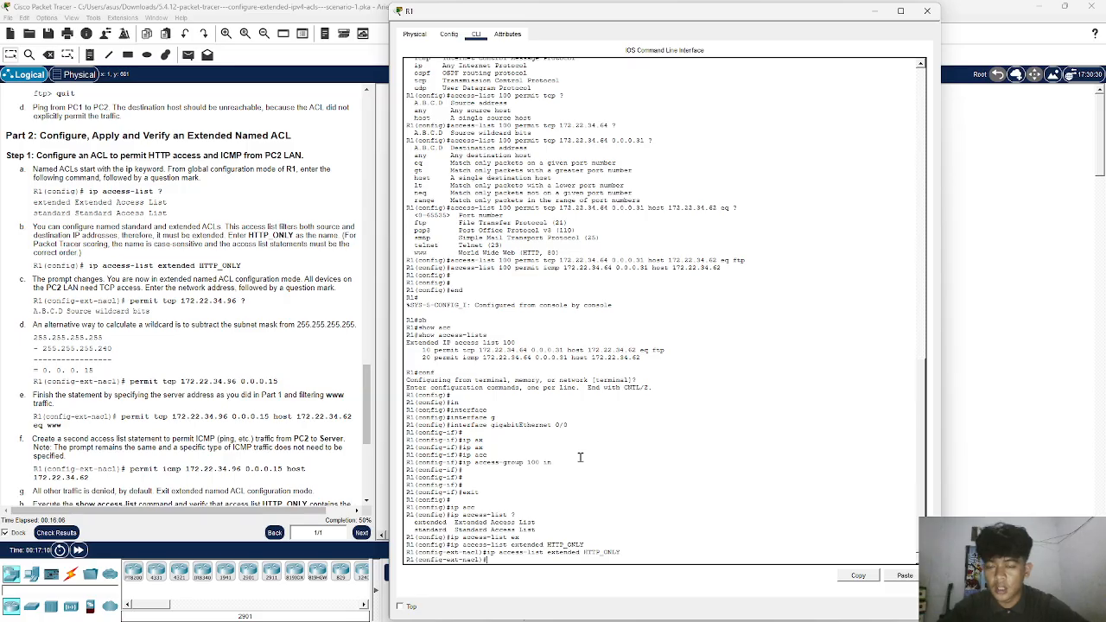
{"action": "type", "text": "er"}
{"action": "key", "text": "Tab"}
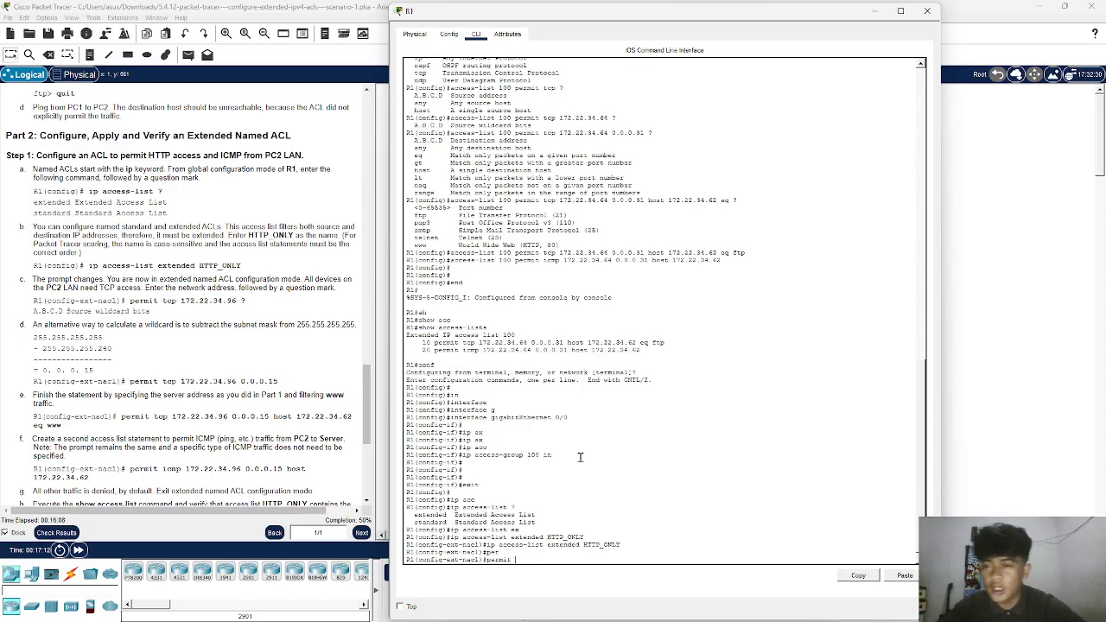
{"action": "type", "text": "t"}
{"action": "key", "text": "Tab"}
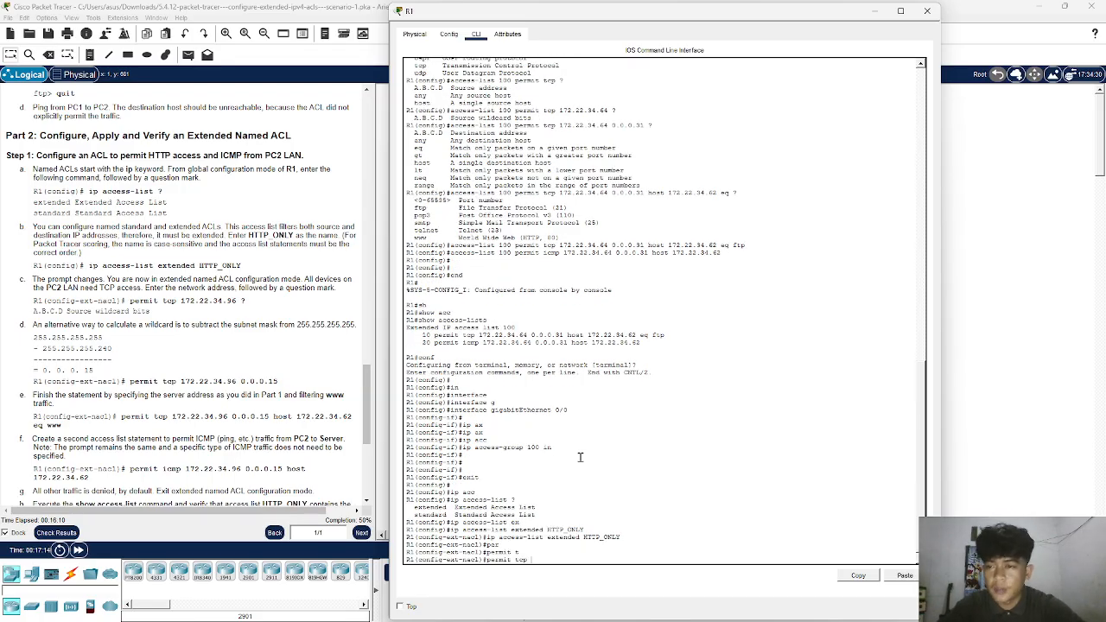
{"action": "type", "text": "172.1"}
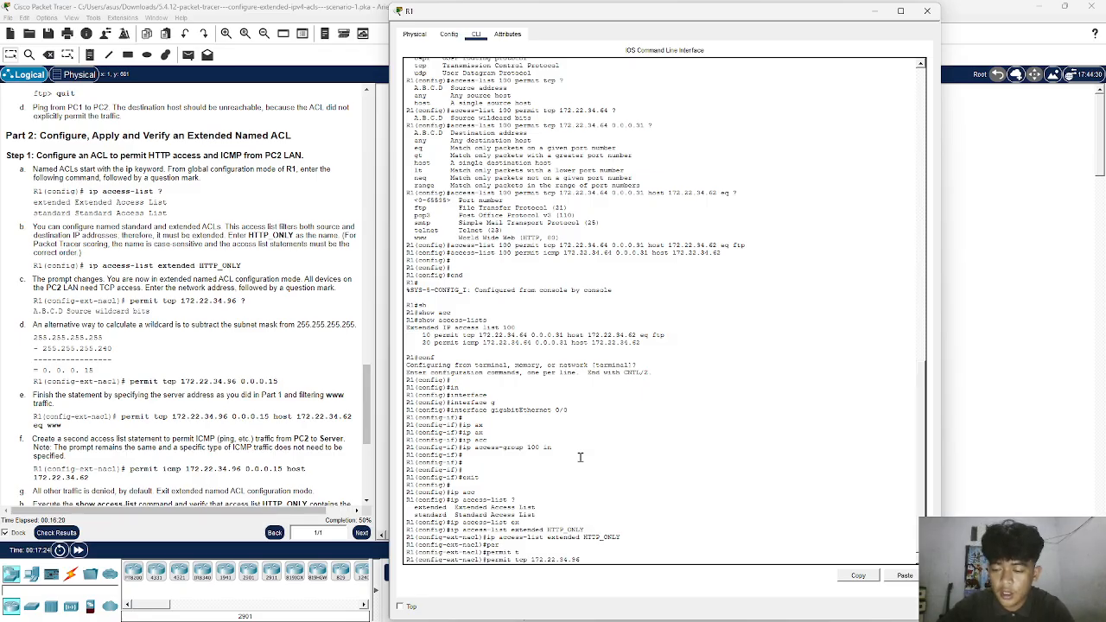
{"action": "type", "text": "?"}
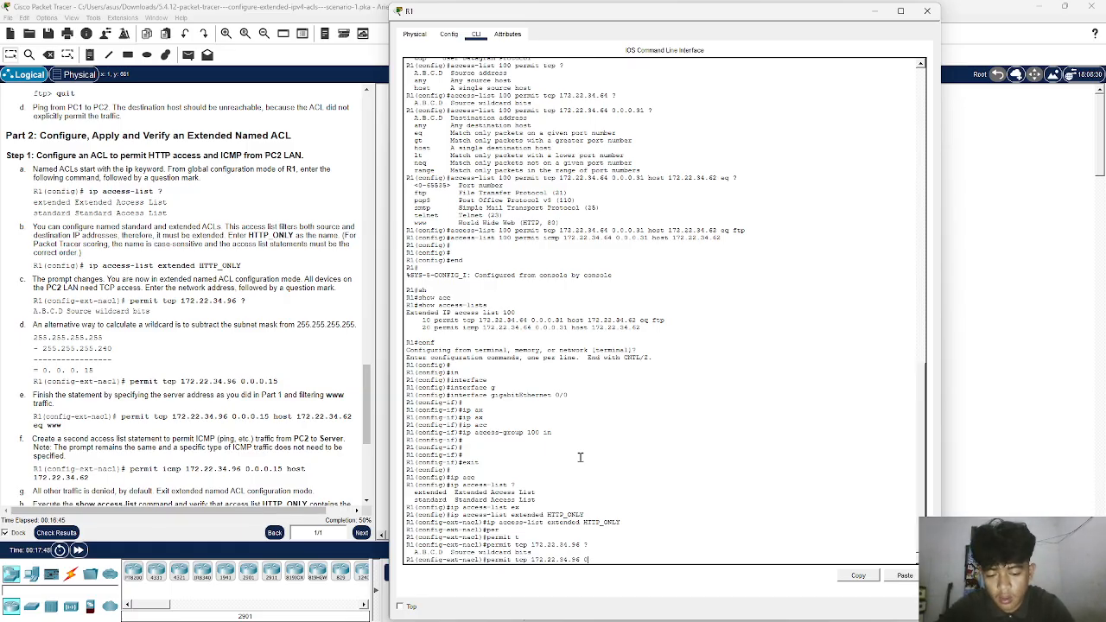
- Try to enter permit tcp 172.22.34.96 0.0.0.15 in the HTTP_ONLY access list, then run it again
{"action": "type", "text": "5"}
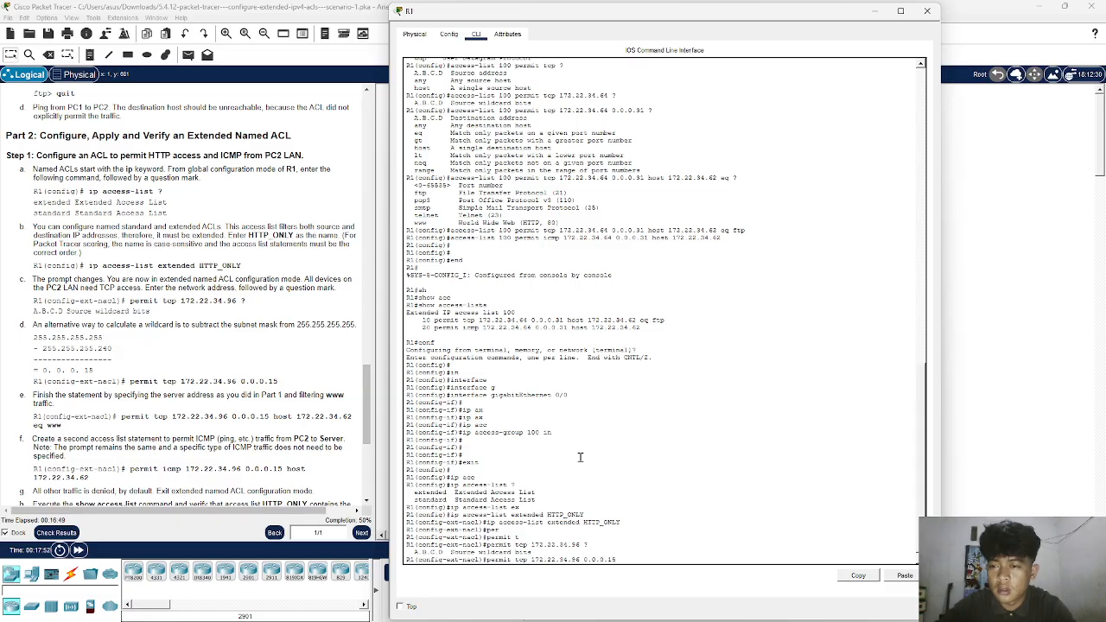
{"action": "key", "text": "Return"}
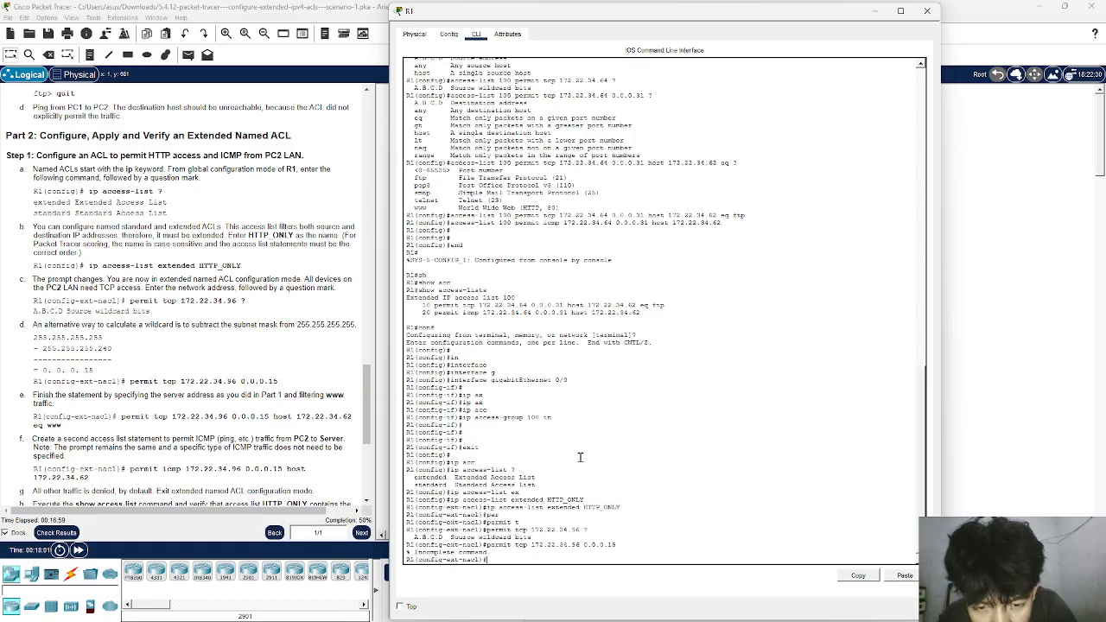
{"action": "key", "text": "Up"}
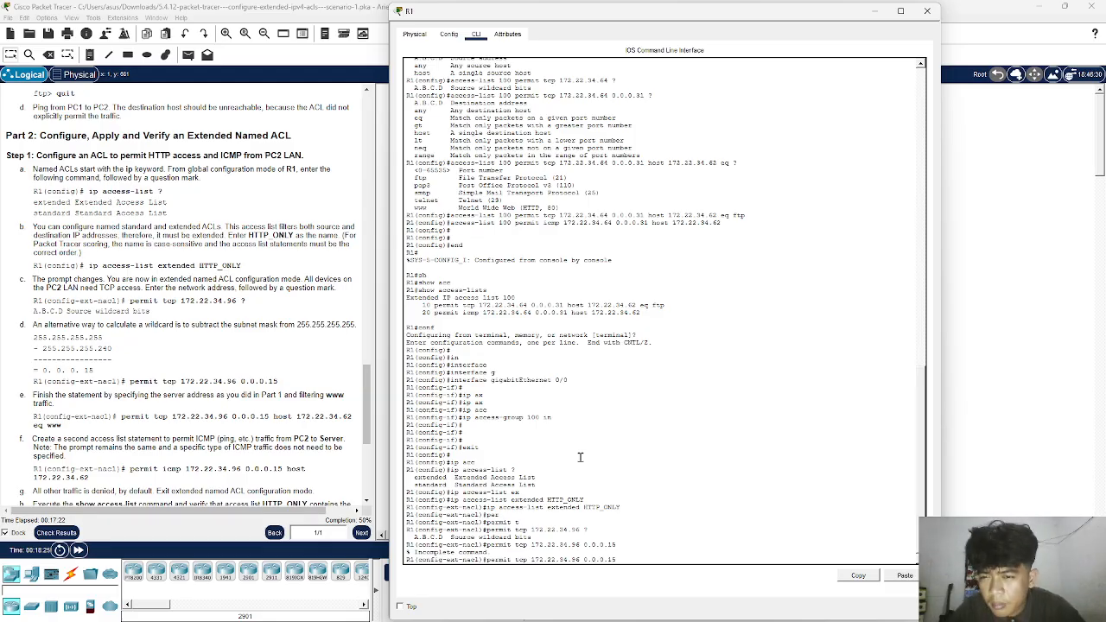
{"action": "key", "text": "Return"}
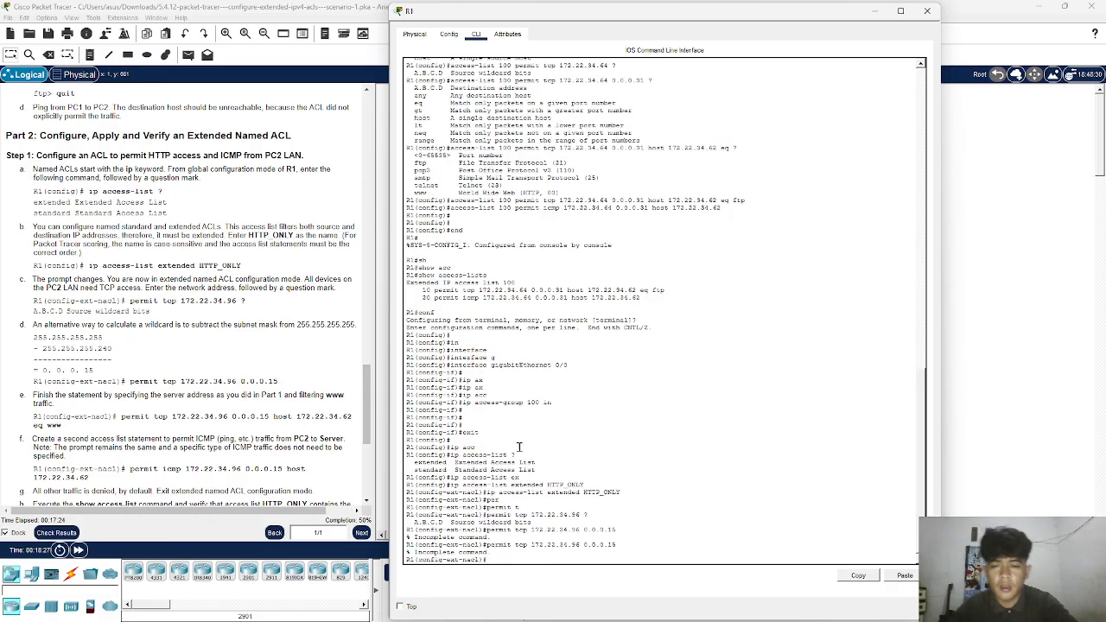
- Copy the permit tcp 172.22.34.96 0.0.0.15 statement from the instructions and try running it on R1's command line
{"action": "left_click", "coordinate": [128, 381]}
{"action": "left_click_drag", "start_coordinate": [128, 381], "coordinate": [273, 380]}
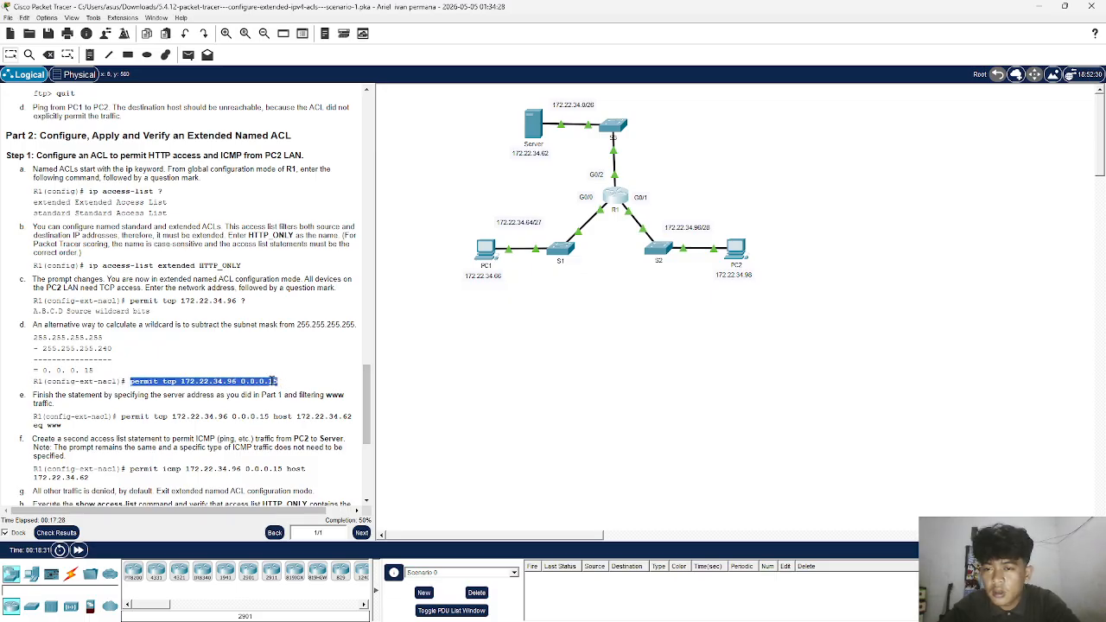
{"action": "right_click", "coordinate": [273, 380]}
{"action": "left_click", "coordinate": [289, 391]}
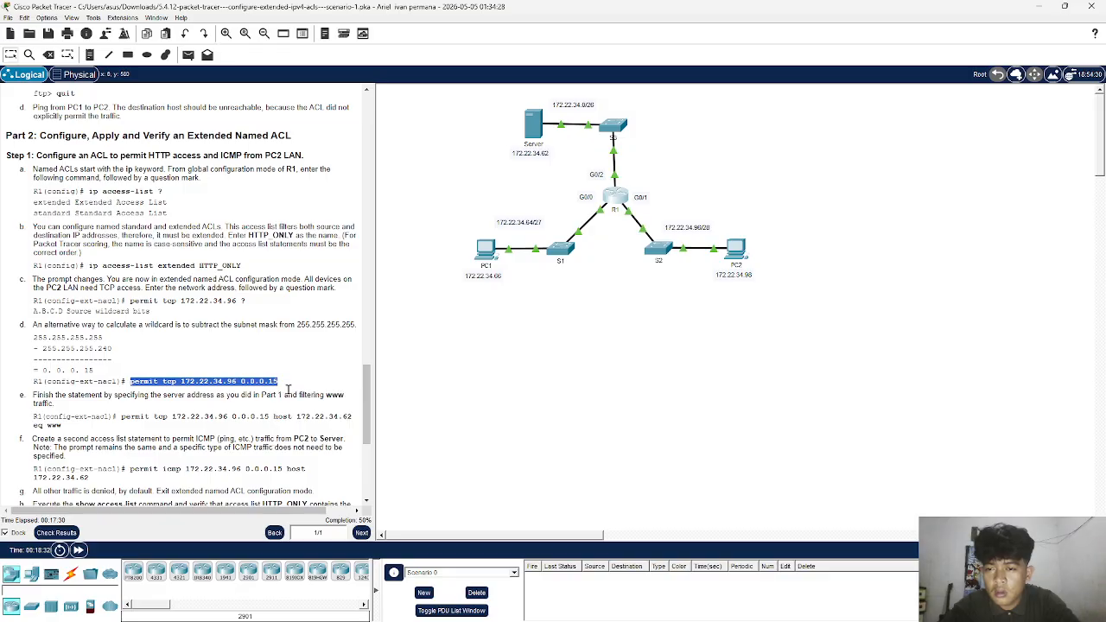
{"action": "left_click", "coordinate": [618, 197]}
{"action": "right_click", "coordinate": [662, 374]}
{"action": "left_click", "coordinate": [680, 389]}
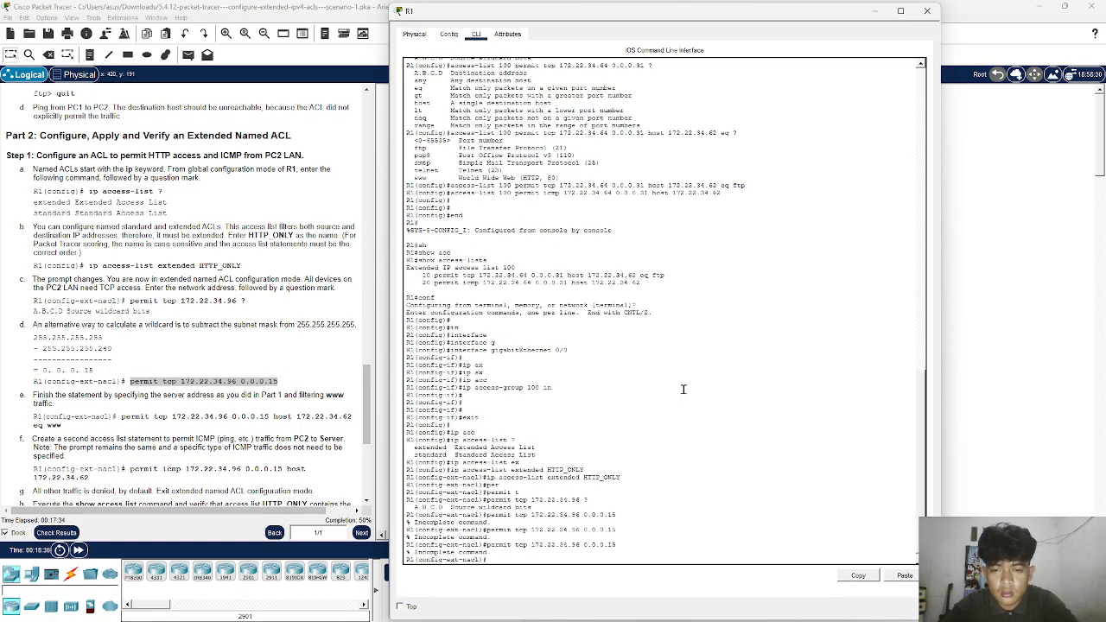
{"action": "key", "text": "Return"}
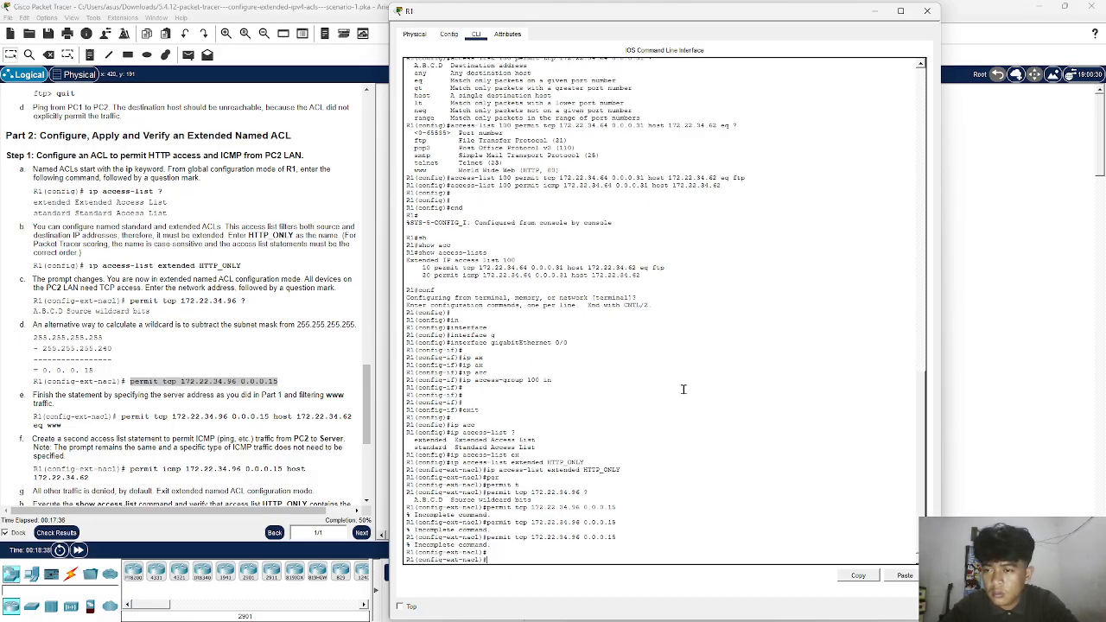
{"action": "key", "text": "Return"}
{"action": "key", "text": "Return"}
{"action": "key", "text": "Return"}
{"action": "key", "text": "Return"}
{"action": "key", "text": "Return"}
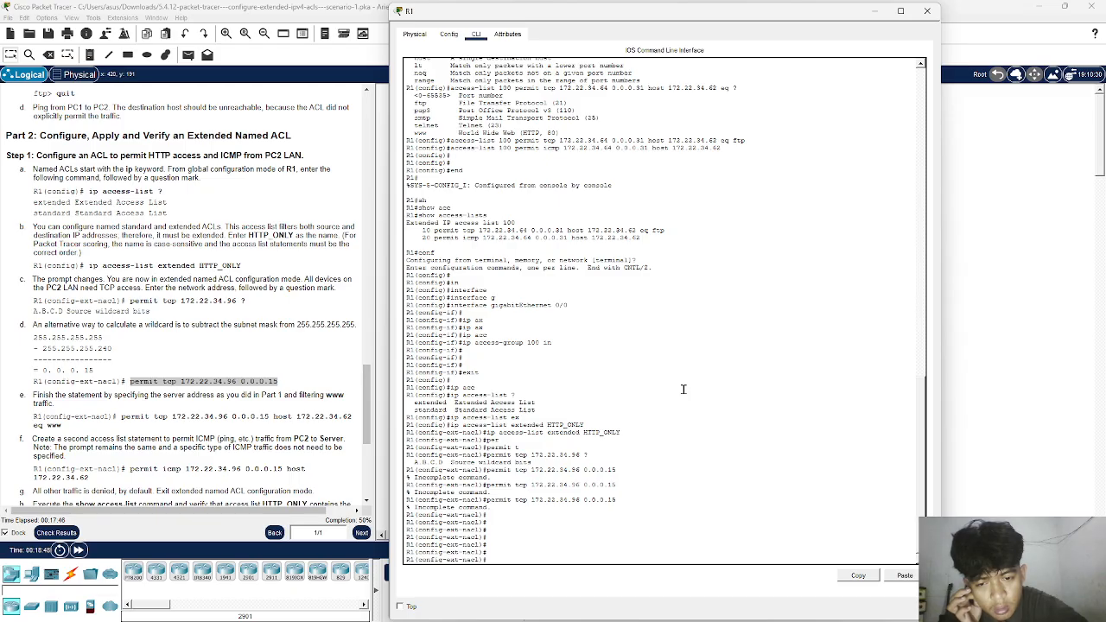
{"action": "key", "text": "Up"}
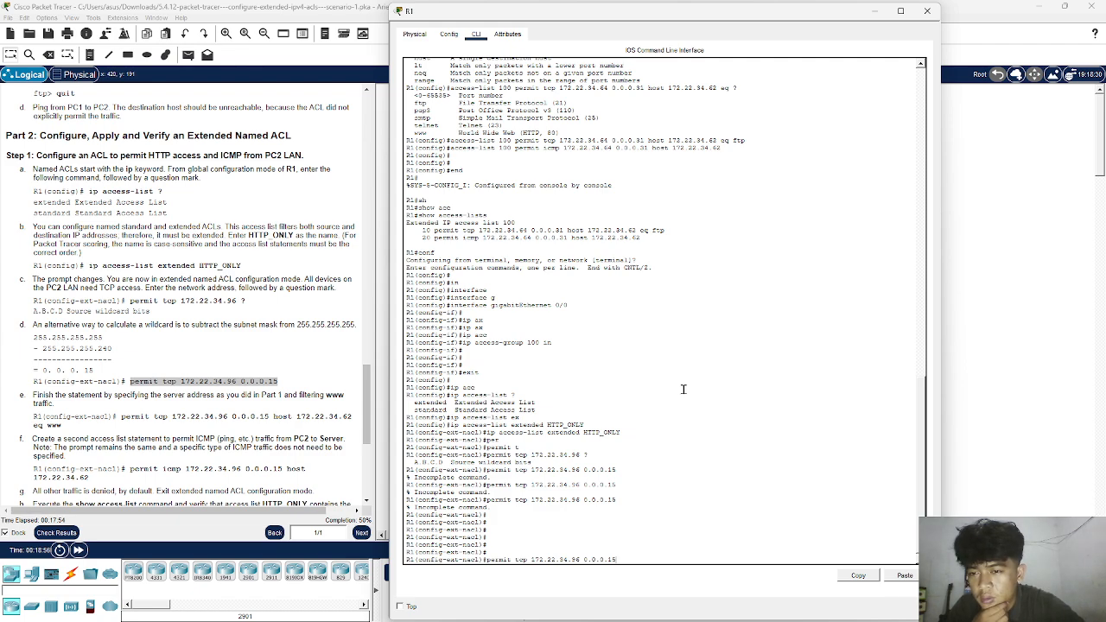
{"action": "key", "text": "Return"}
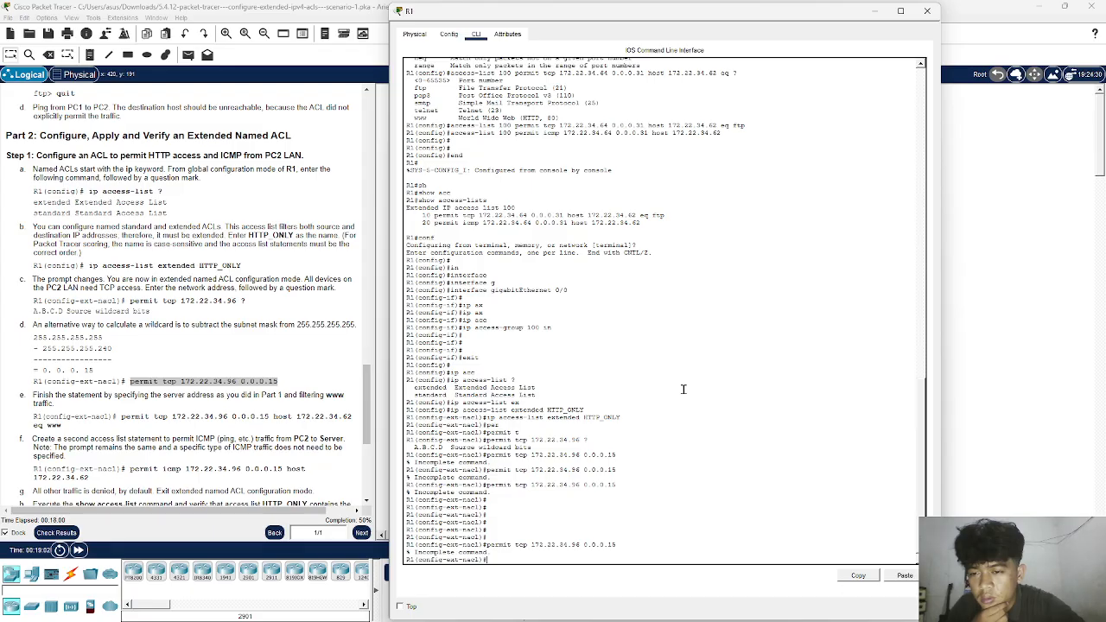
- Check the activity results, review the assessment items for ACLs and ports, and close the results
{"action": "left_click", "coordinate": [57, 533]}
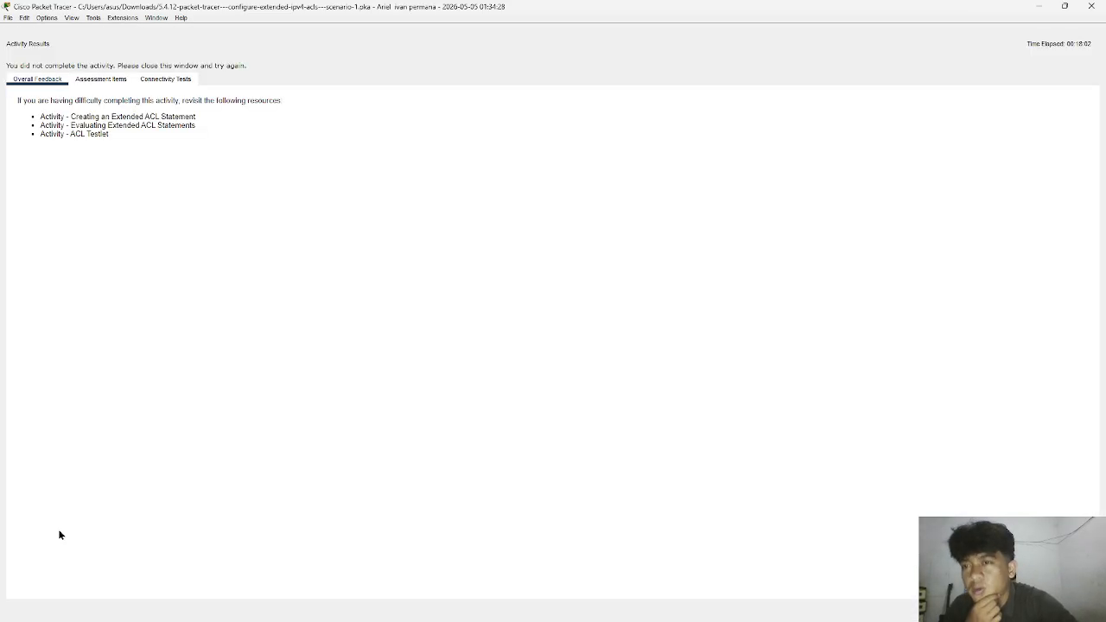
{"action": "left_click", "coordinate": [95, 79]}
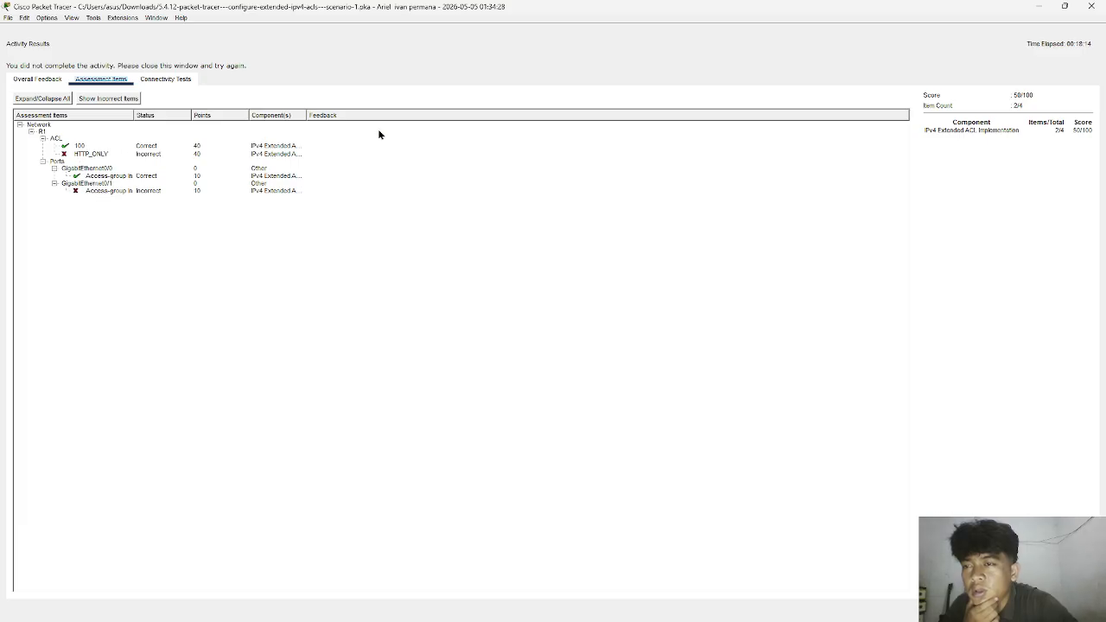
{"action": "left_click", "coordinate": [1090, 7]}
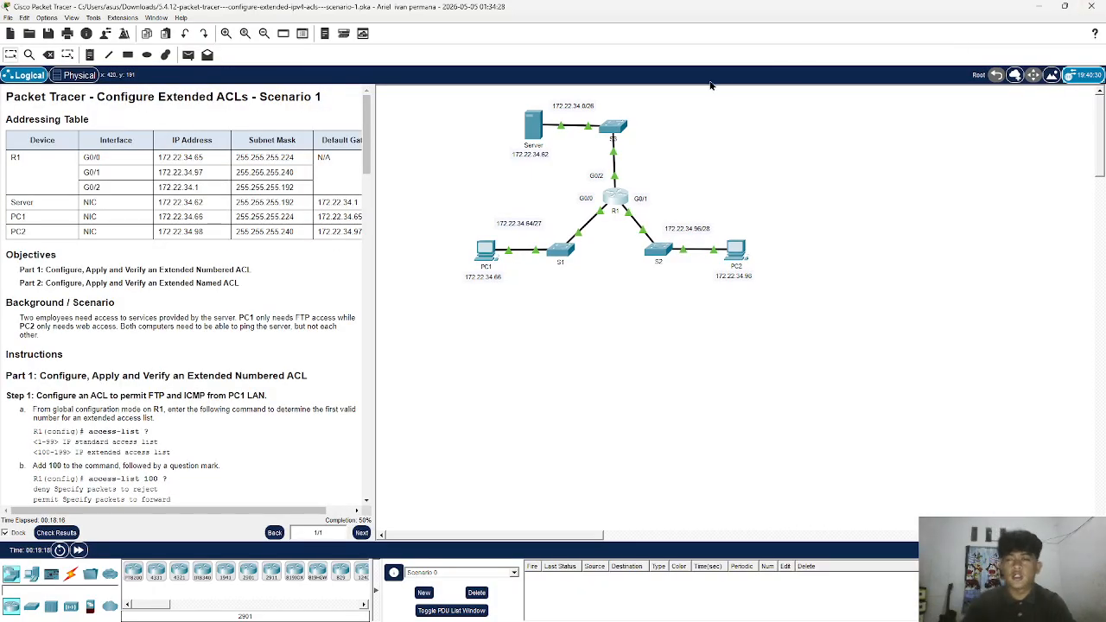
- Copy the statement permit tcp 172.22.34.96 0.0.0.15 host 172.22.34.62 eq www from Part 2, step 1e of the instructions
{"action": "scroll", "coordinate": [163, 320], "scroll_direction": "down", "scroll_amount": 10}
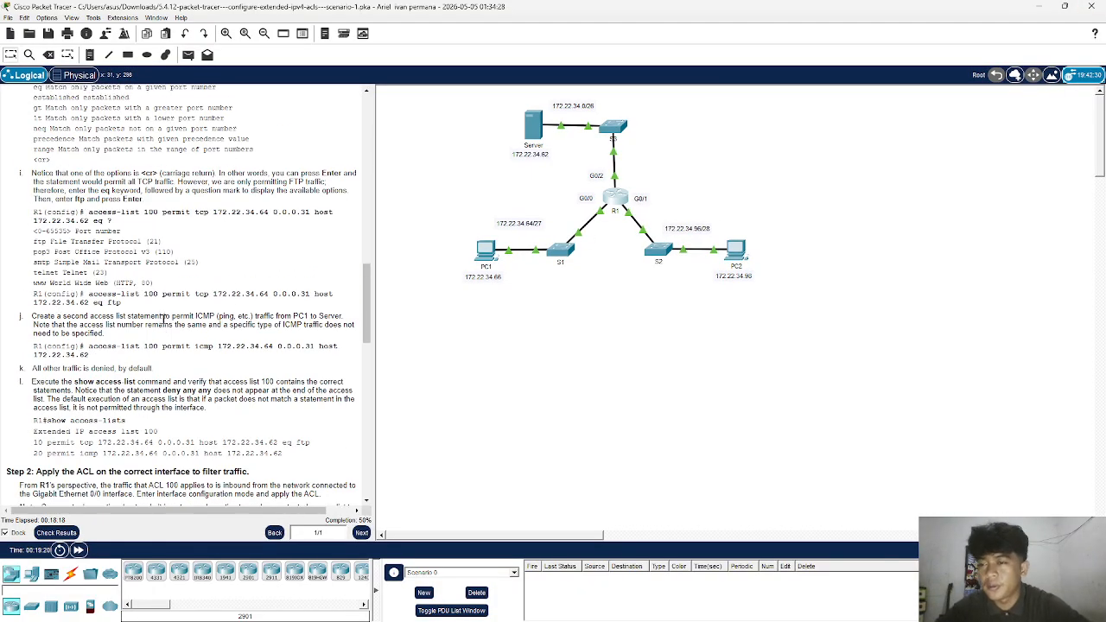
{"action": "scroll", "coordinate": [163, 319], "scroll_direction": "down", "scroll_amount": 6}
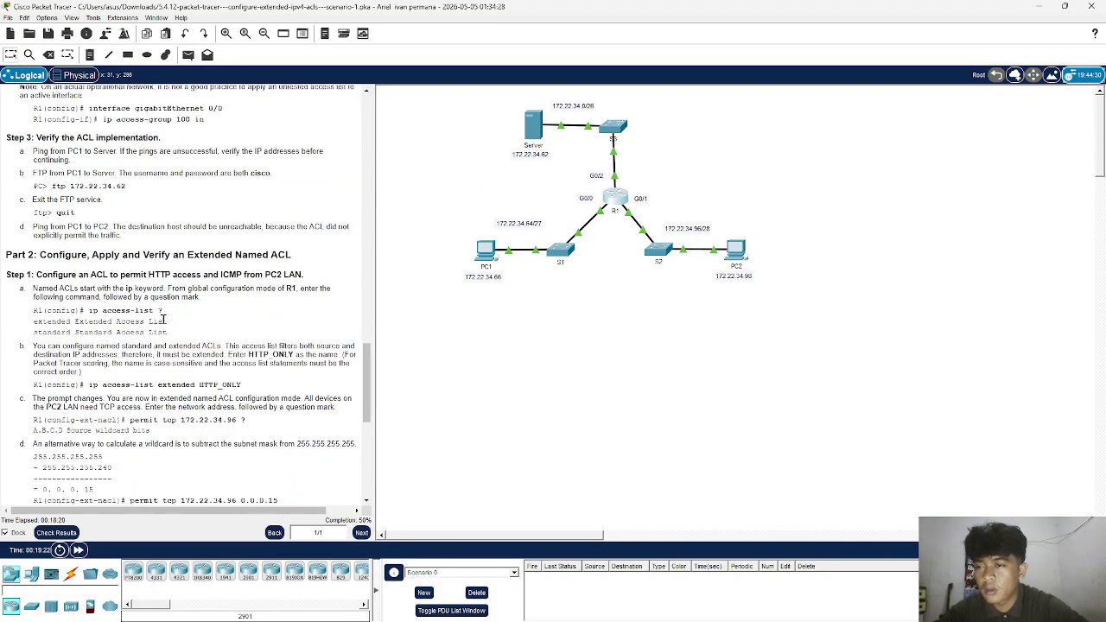
{"action": "scroll", "coordinate": [162, 319], "scroll_direction": "down", "scroll_amount": 5}
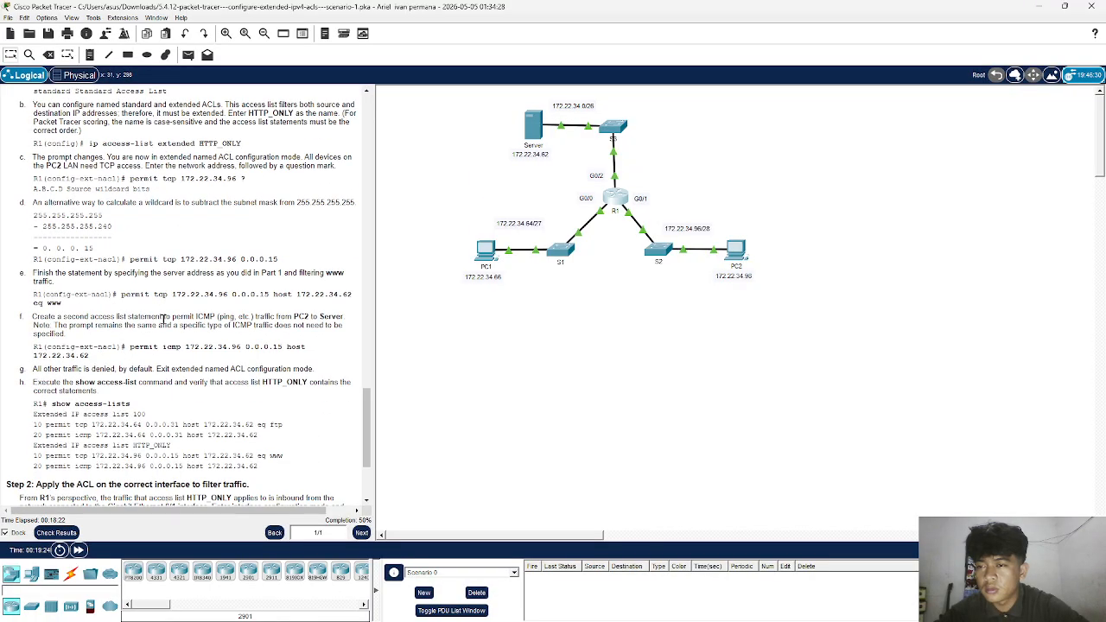
{"action": "left_click", "coordinate": [619, 203]}
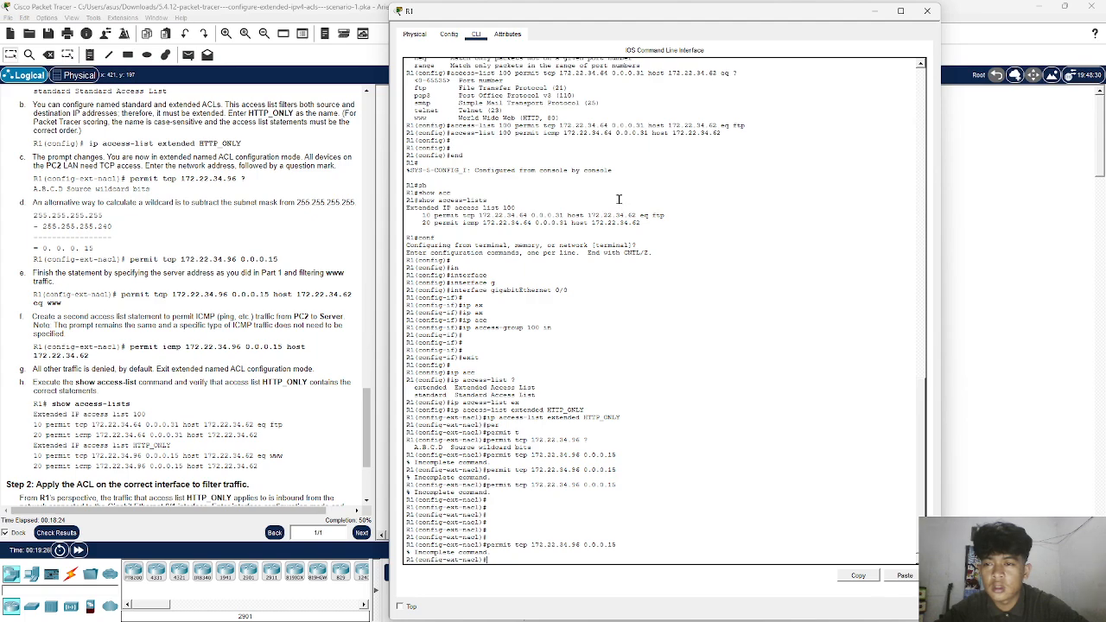
{"action": "scroll", "coordinate": [177, 293], "scroll_direction": "down", "scroll_amount": 2}
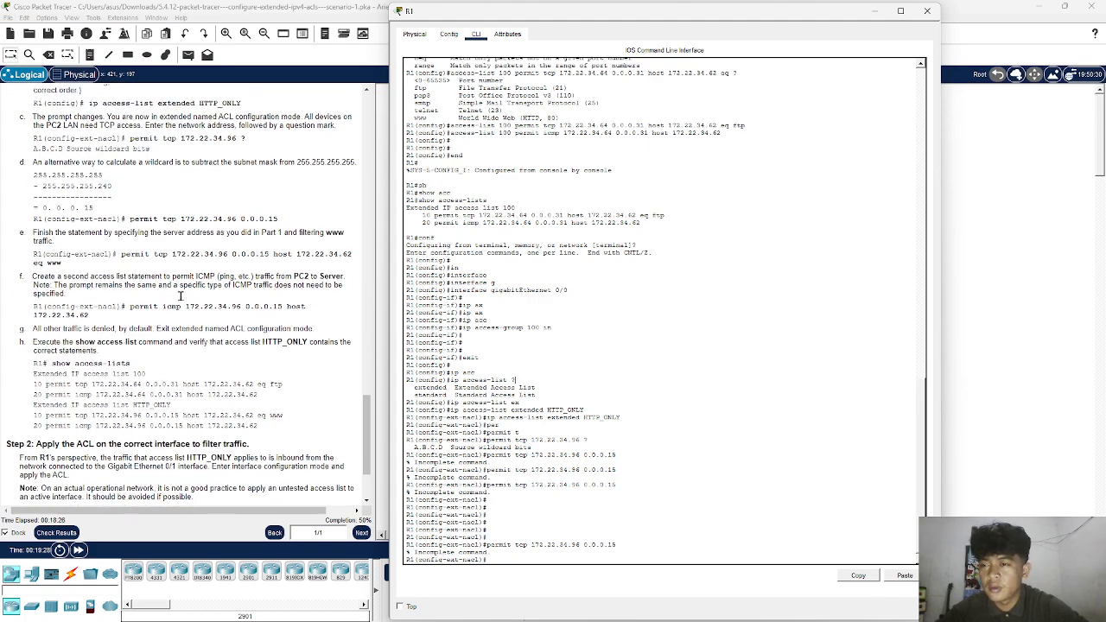
{"action": "left_click", "coordinate": [121, 246]}
{"action": "triple_click", "coordinate": [122, 247]}
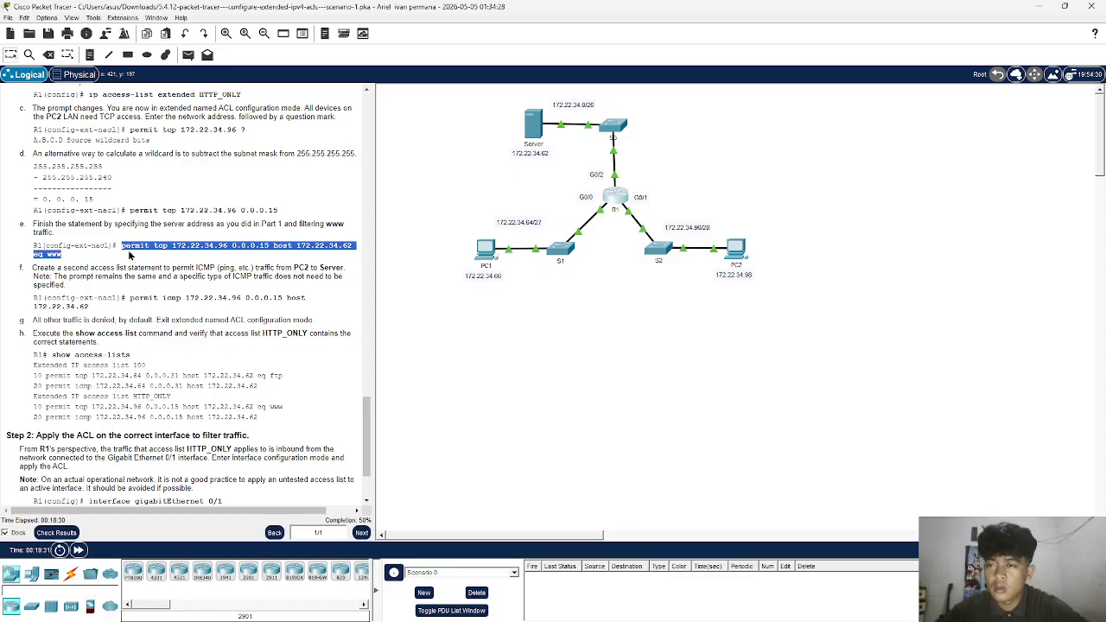
{"action": "right_click", "coordinate": [128, 248]}
{"action": "left_click", "coordinate": [143, 256]}
- Paste the copied web-traffic permit statement into R1's HTTP_ONLY configuration mode and run it
{"action": "left_click", "coordinate": [615, 197]}
{"action": "right_click", "coordinate": [636, 253]}
{"action": "left_click", "coordinate": [651, 264]}
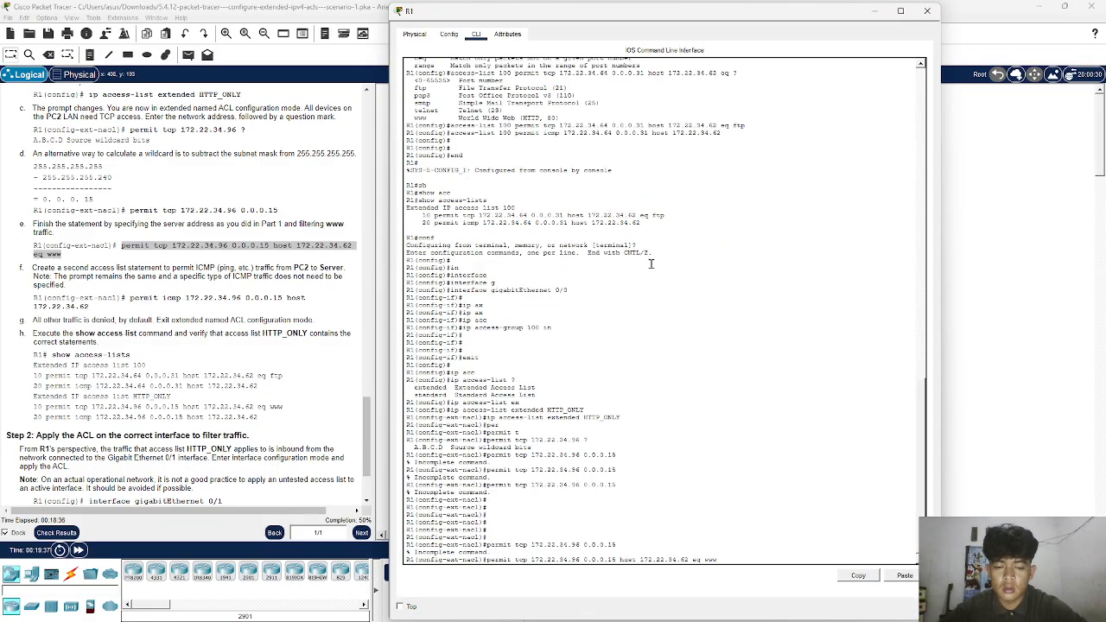
{"action": "key", "text": "Return"}
{"action": "key", "text": "Return"}
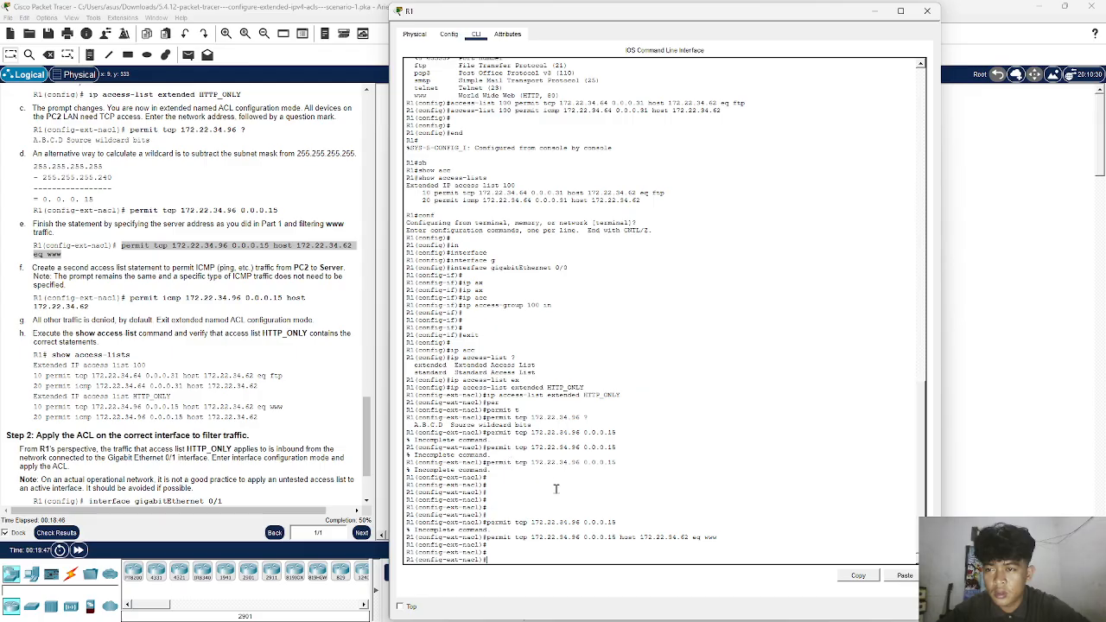
- Add the statement permit tcp 172.22.34.96 0.0.0.15 host 172.22.34.62 to the HTTP_ONLY access list
{"action": "key", "text": "ctrl+v"}
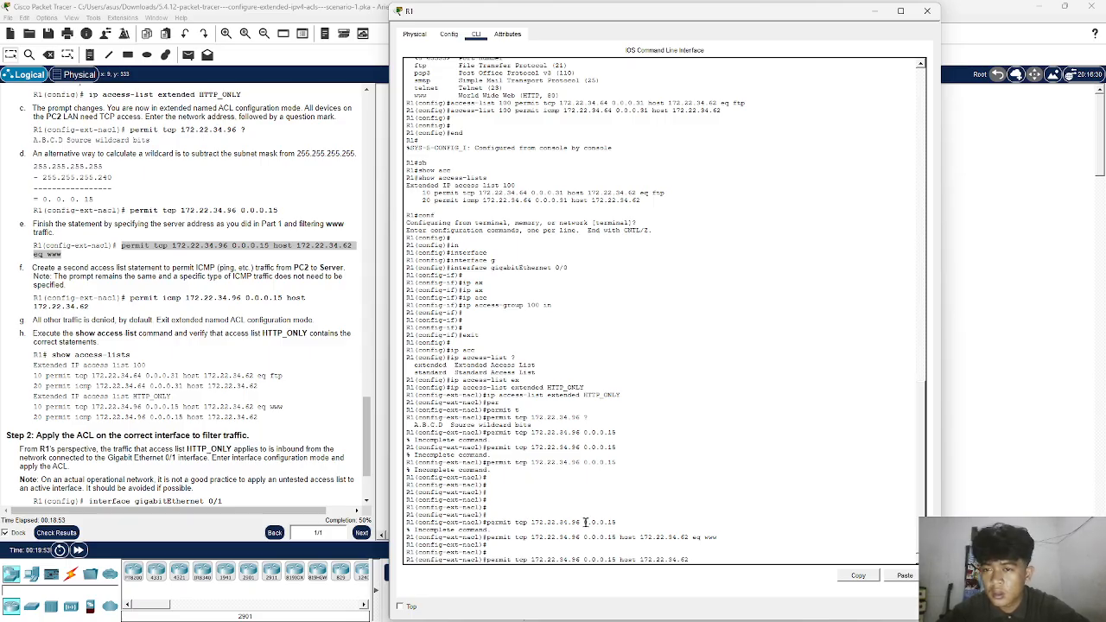
{"action": "key", "text": "Return"}
{"action": "key", "text": "Return"}
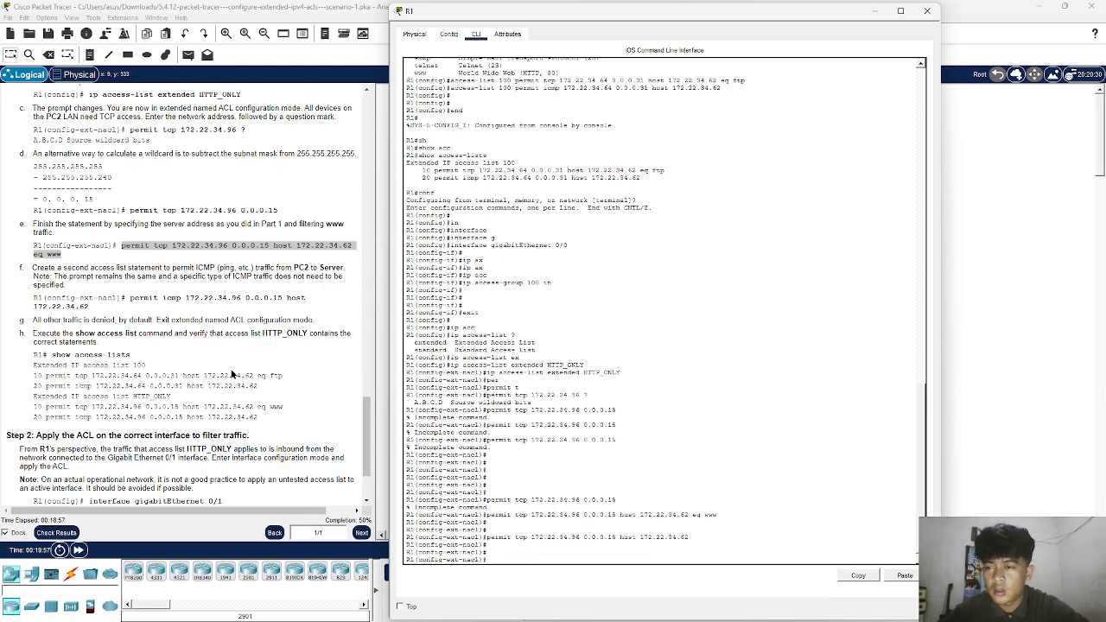
- Exit to R1's privileged mode with end and list the configured ACLs with show access-lists
{"action": "scroll", "coordinate": [234, 375], "scroll_direction": "down", "scroll_amount": 1}
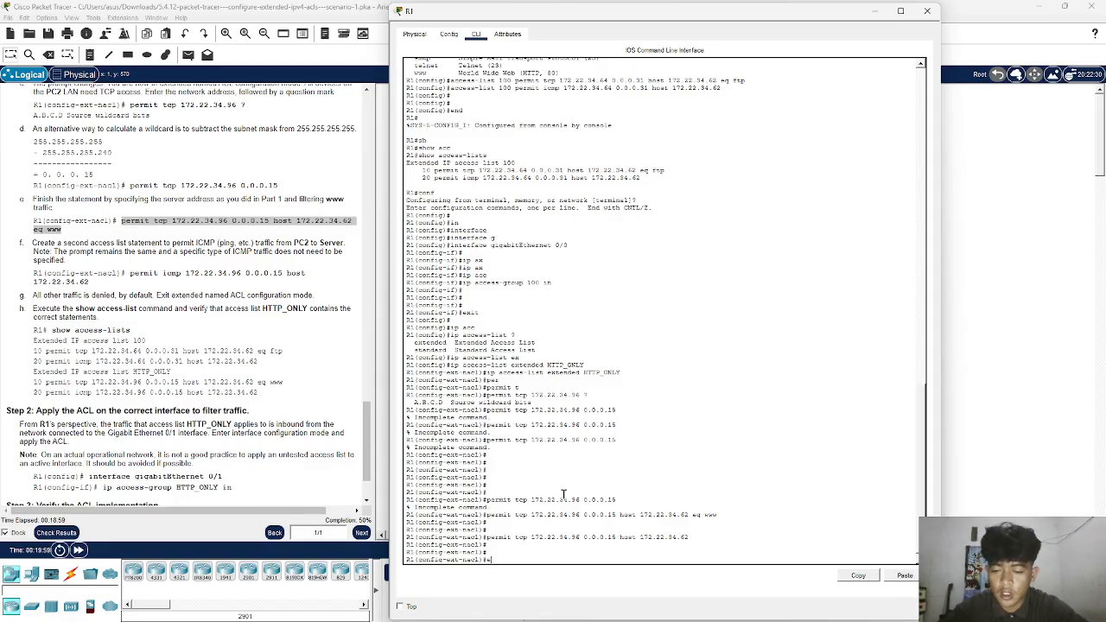
{"action": "type", "text": "end"}
{"action": "key", "text": "Return"}
{"action": "key", "text": "Return"}
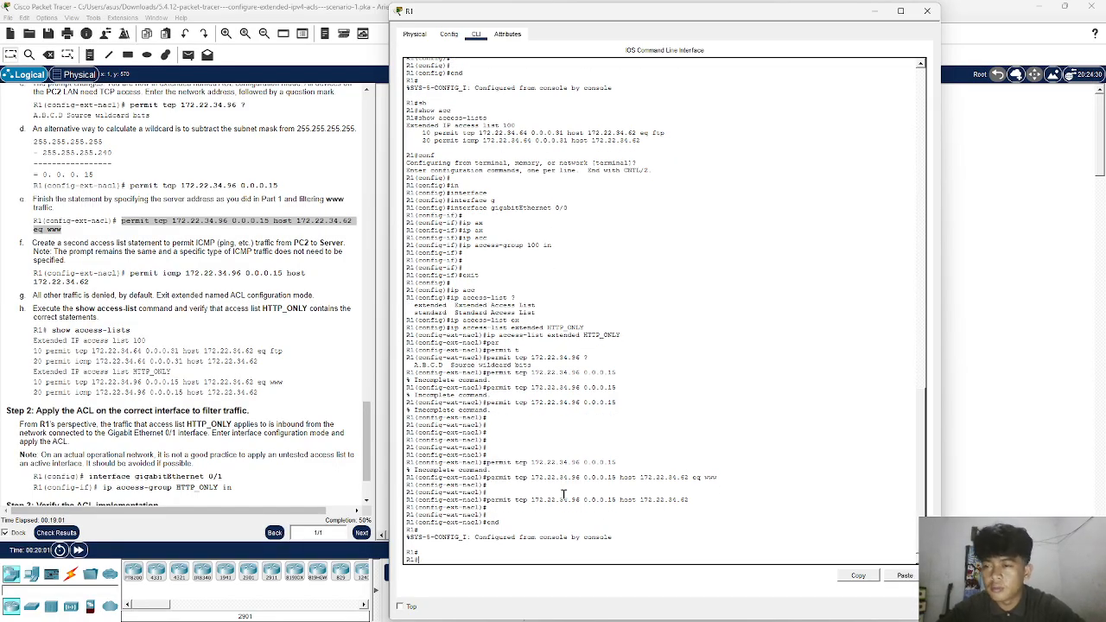
{"action": "type", "text": "sh"}
{"action": "key", "text": "Tab"}
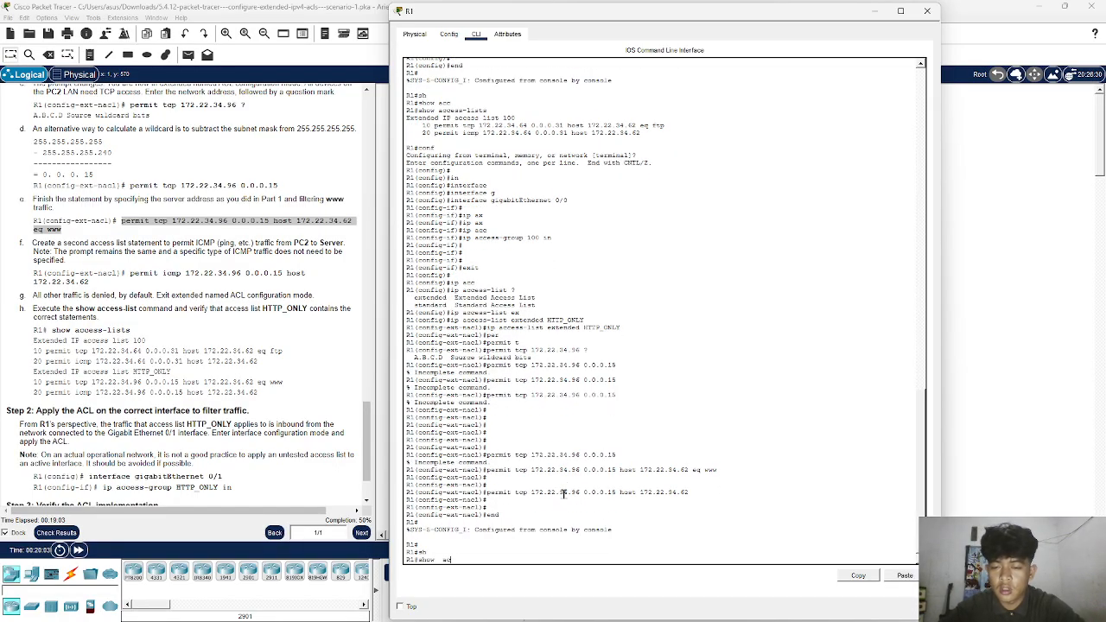
{"action": "type", "text": "ac"}
{"action": "key", "text": "Tab"}
{"action": "key", "text": "Return"}
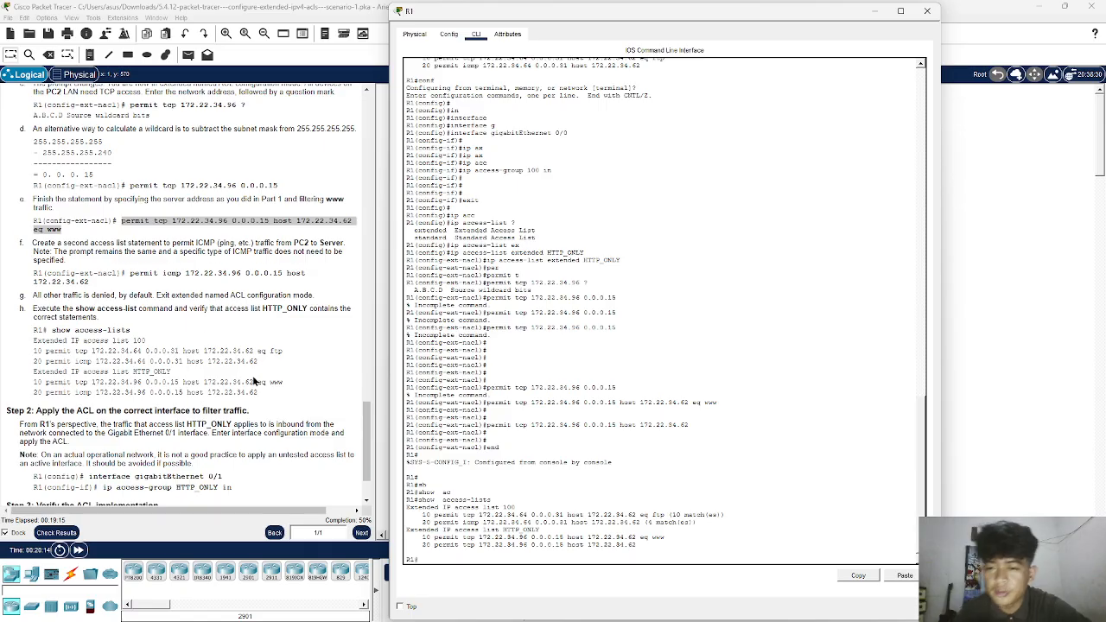
- Return to R1's global configuration mode and enter configuration of interface gigabitEthernet 0/1
{"action": "scroll", "coordinate": [254, 381], "scroll_direction": "down", "scroll_amount": 2}
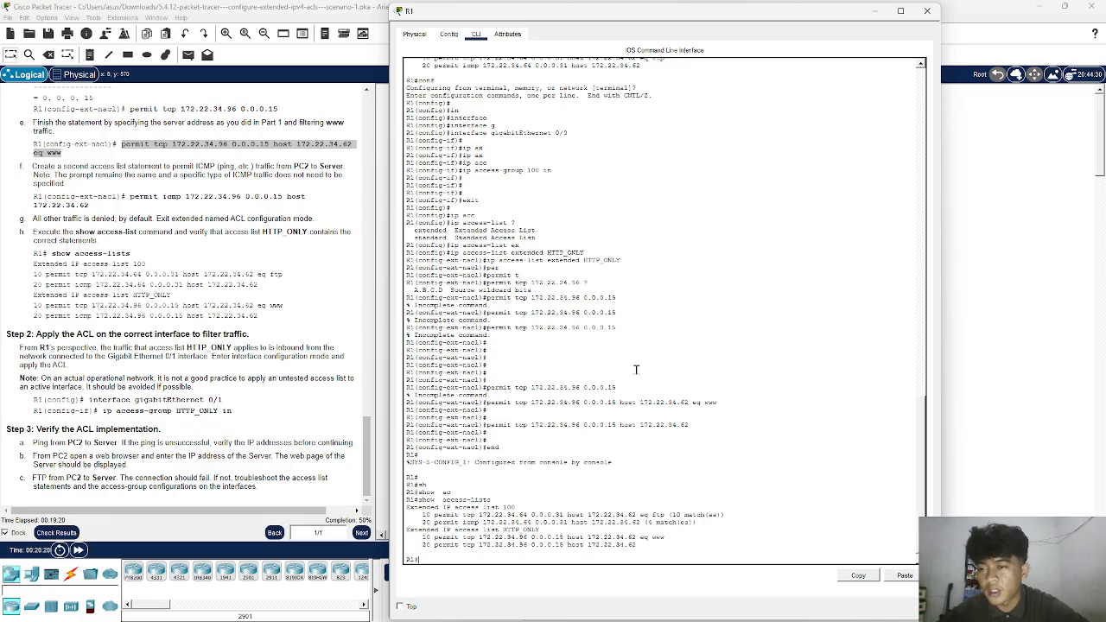
{"action": "type", "text": "nf"}
{"action": "key", "text": "Return"}
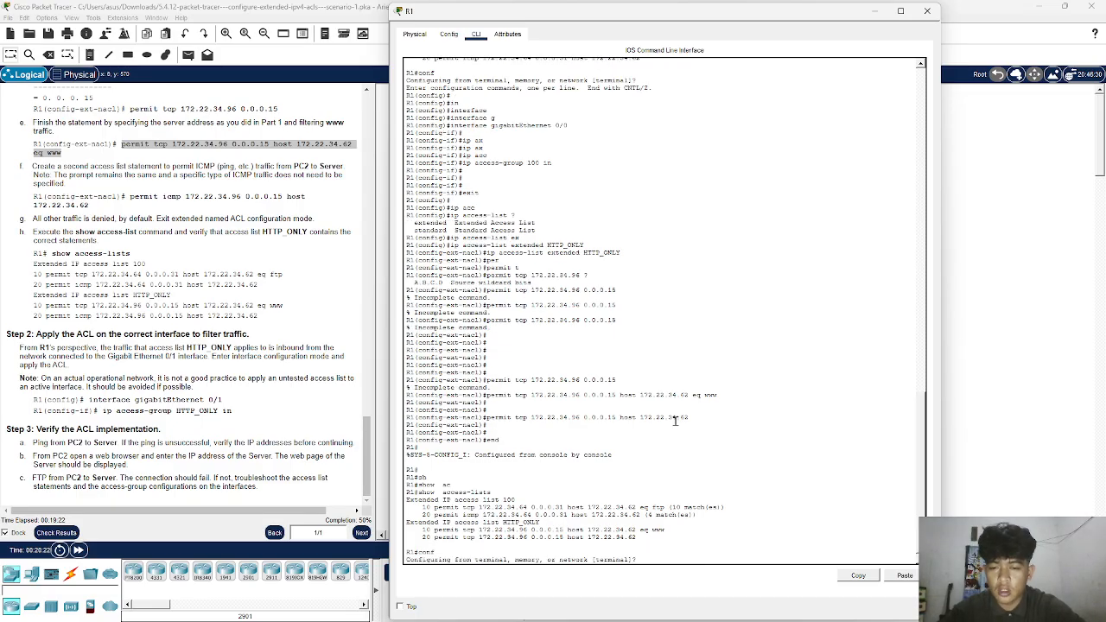
{"action": "type", "text": "in"}
{"action": "key", "text": "Tab"}
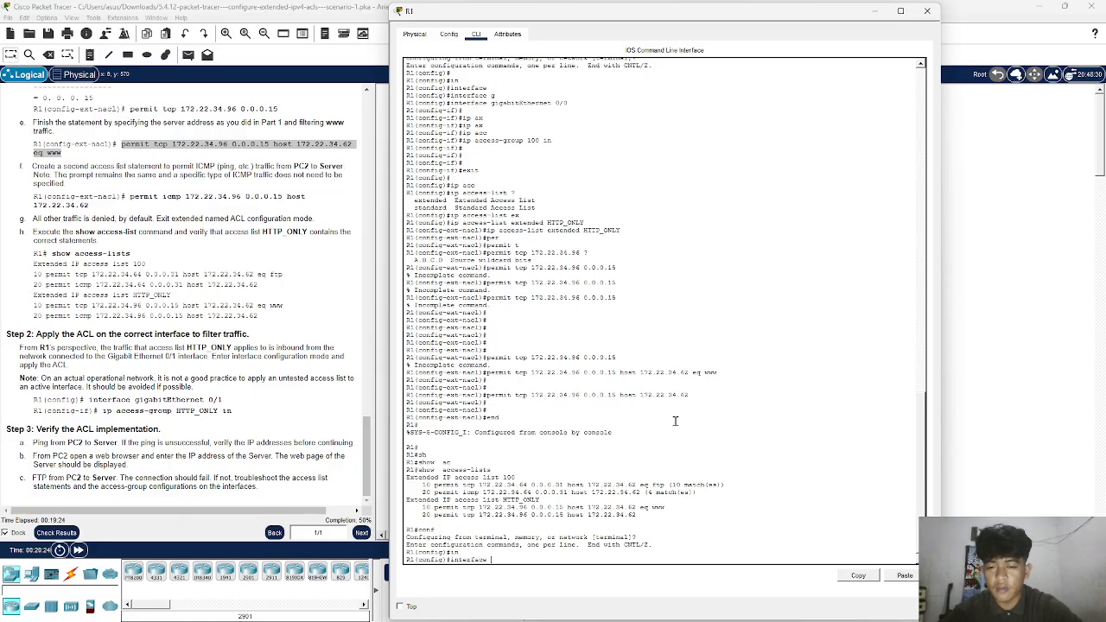
{"action": "type", "text": "g"}
{"action": "key", "text": "Tab"}
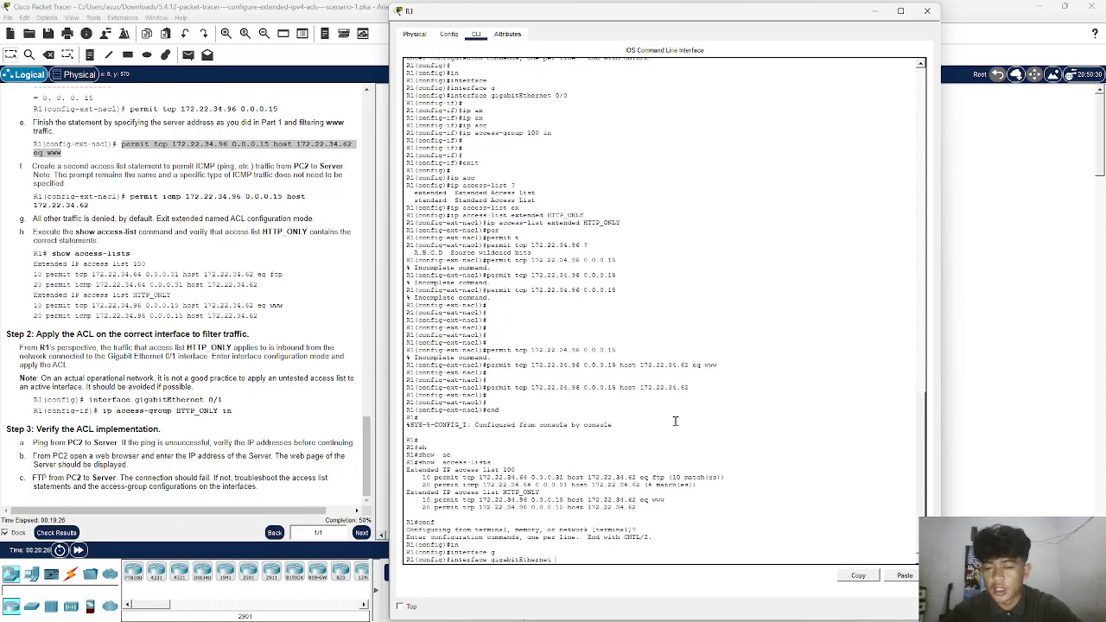
{"action": "type", "text": "0/1"}
{"action": "key", "text": "Return"}
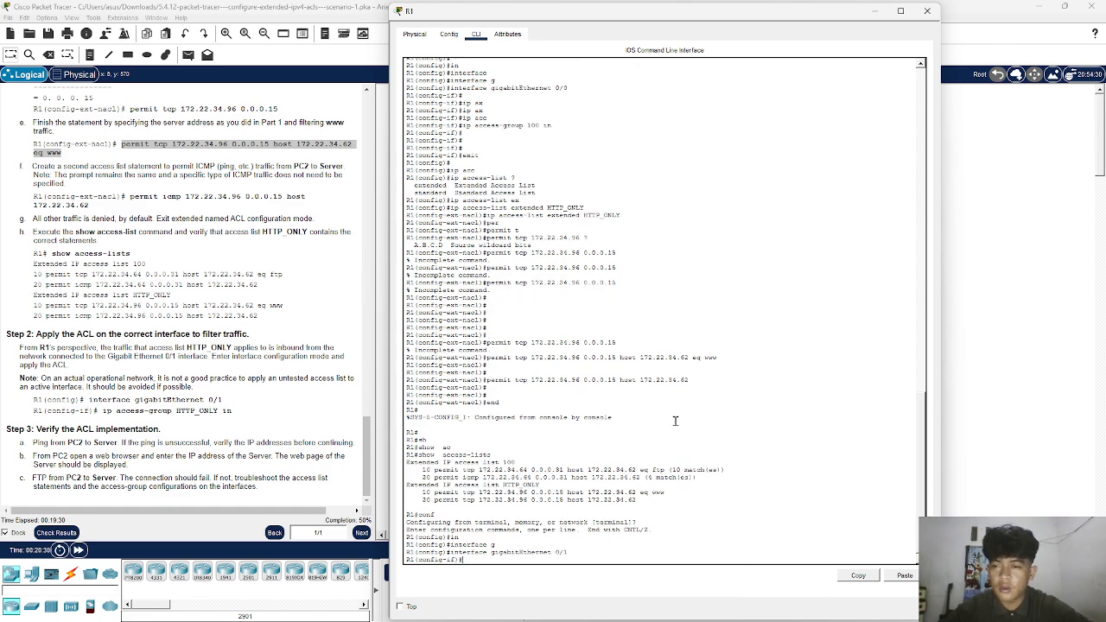
{"action": "key", "text": "Return"}
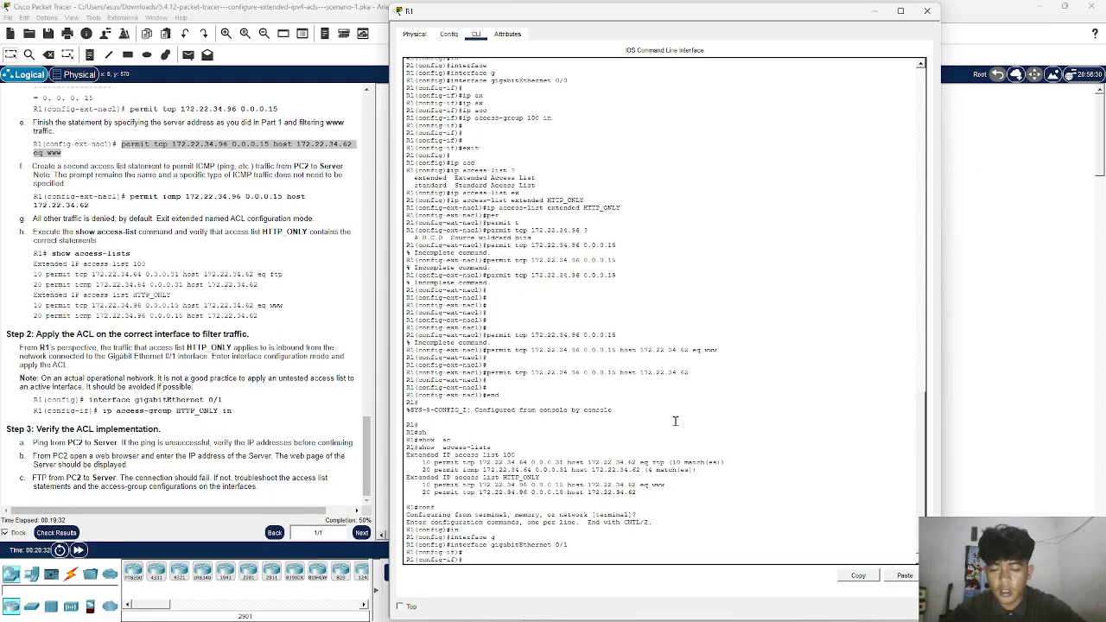
- Apply the HTTP_ONLY ACL inbound on the interface with ip access-group HTTP_ONLY in
{"action": "type", "text": "ip"}
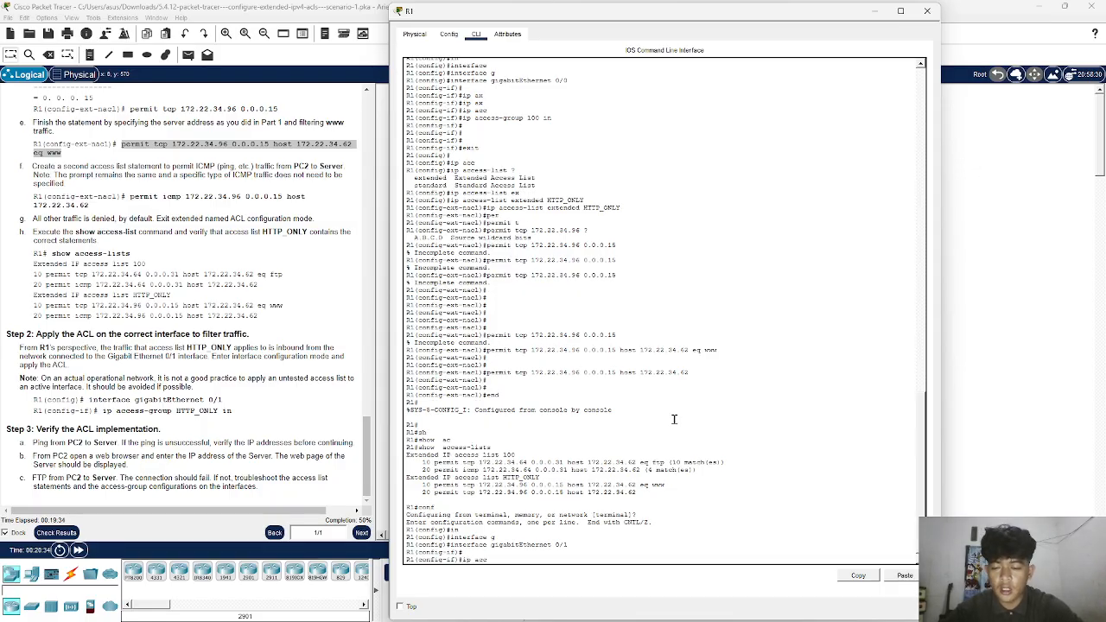
{"action": "type", "text": " acc"}
{"action": "key", "text": "Tab"}
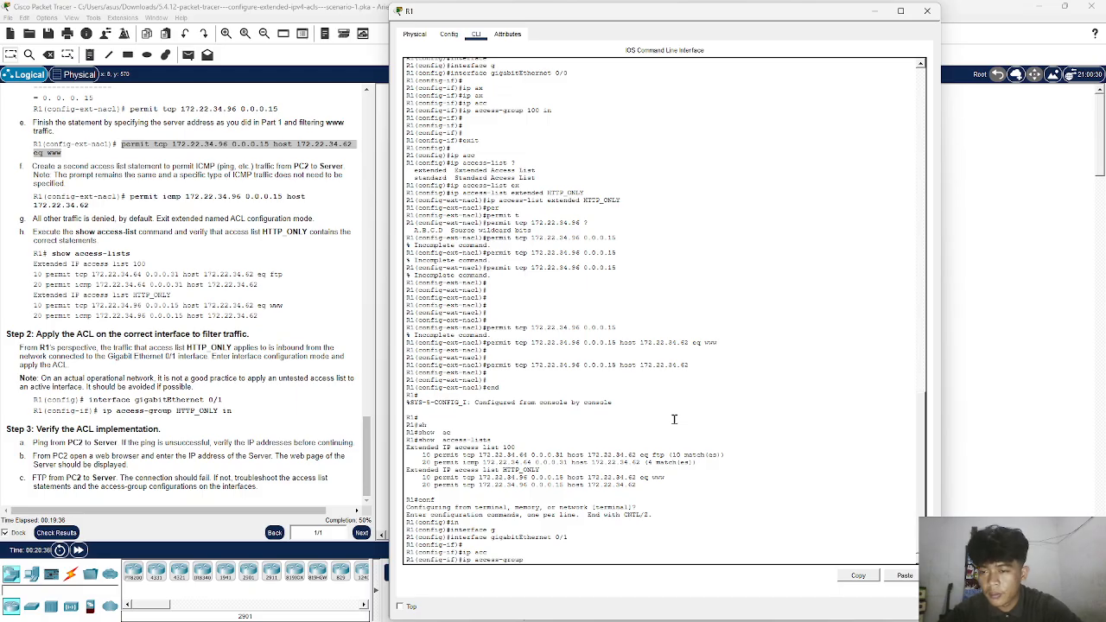
{"action": "type", "text": "HTTP_ON"}
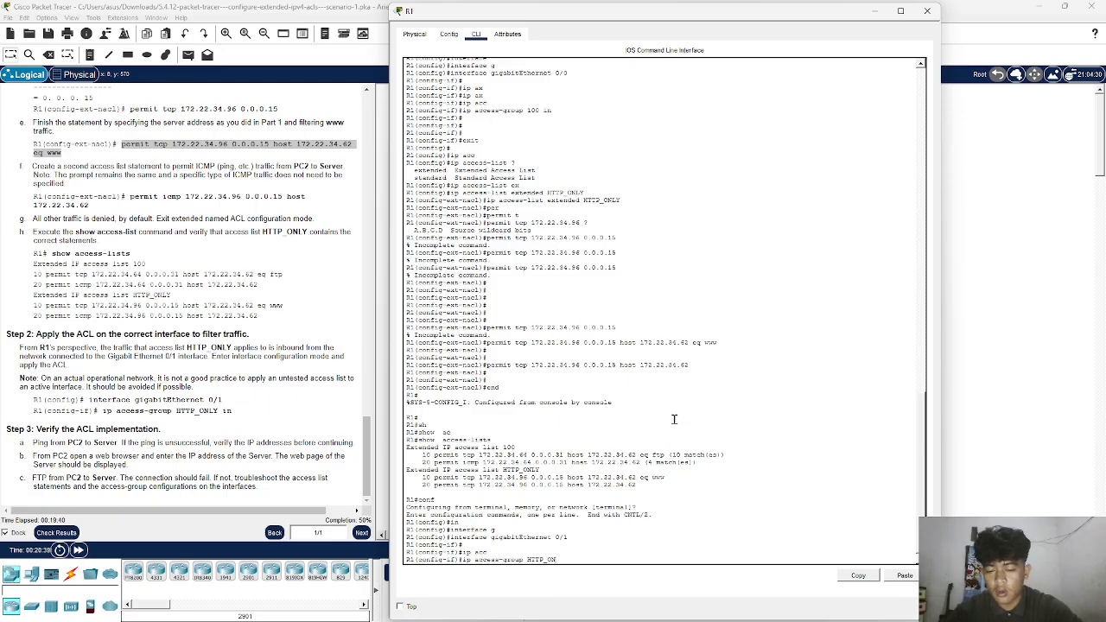
{"action": "type", "text": "LY in"}
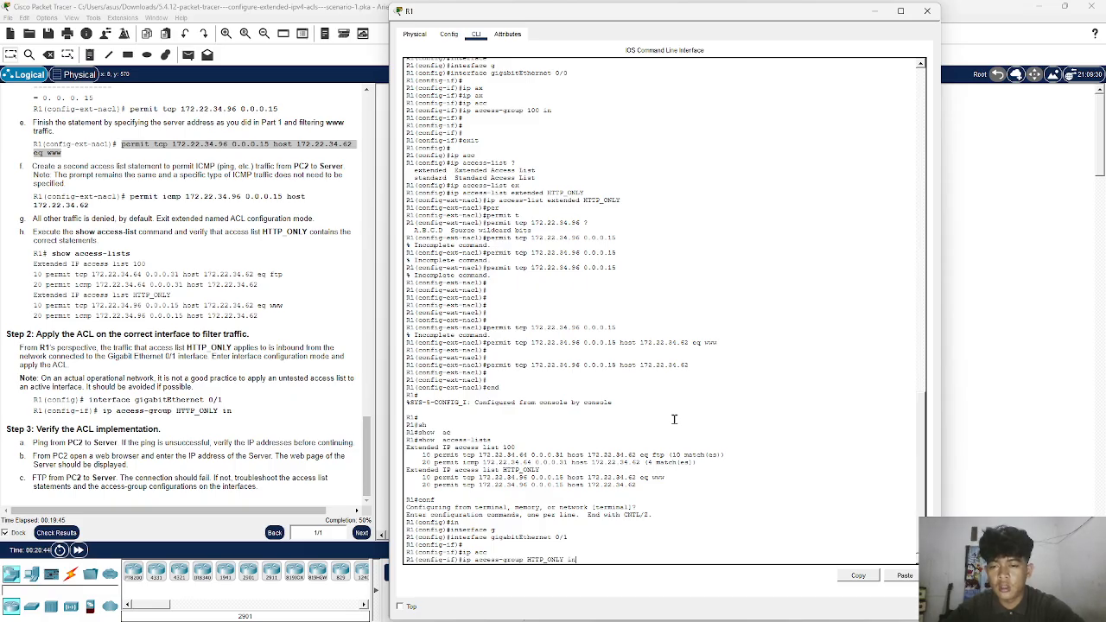
{"action": "key", "text": "Return"}
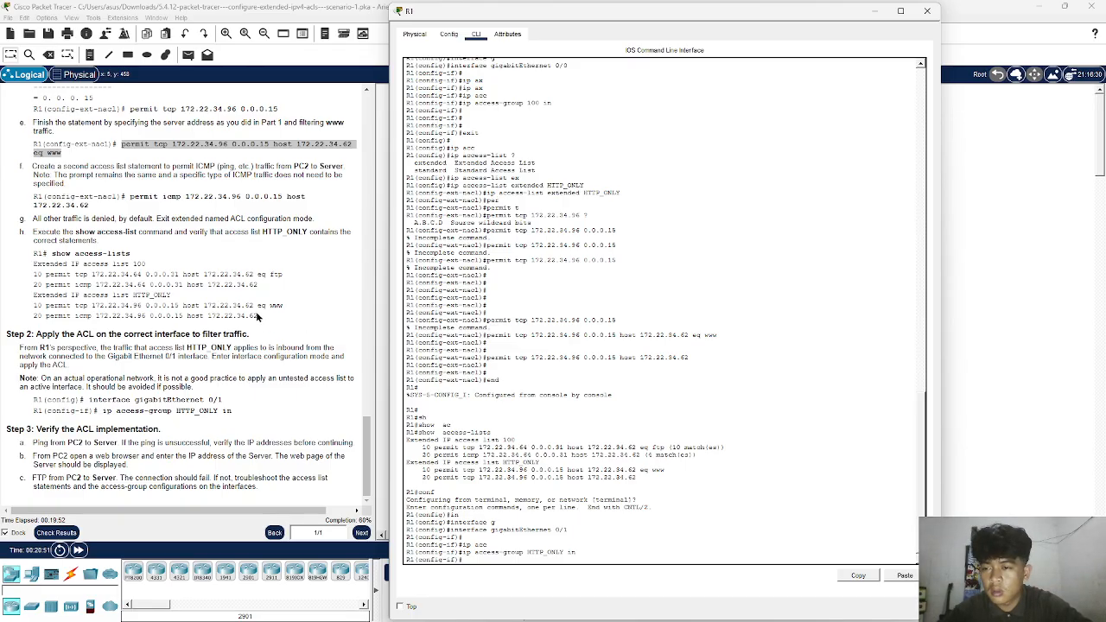
{"action": "key", "text": "Return"}
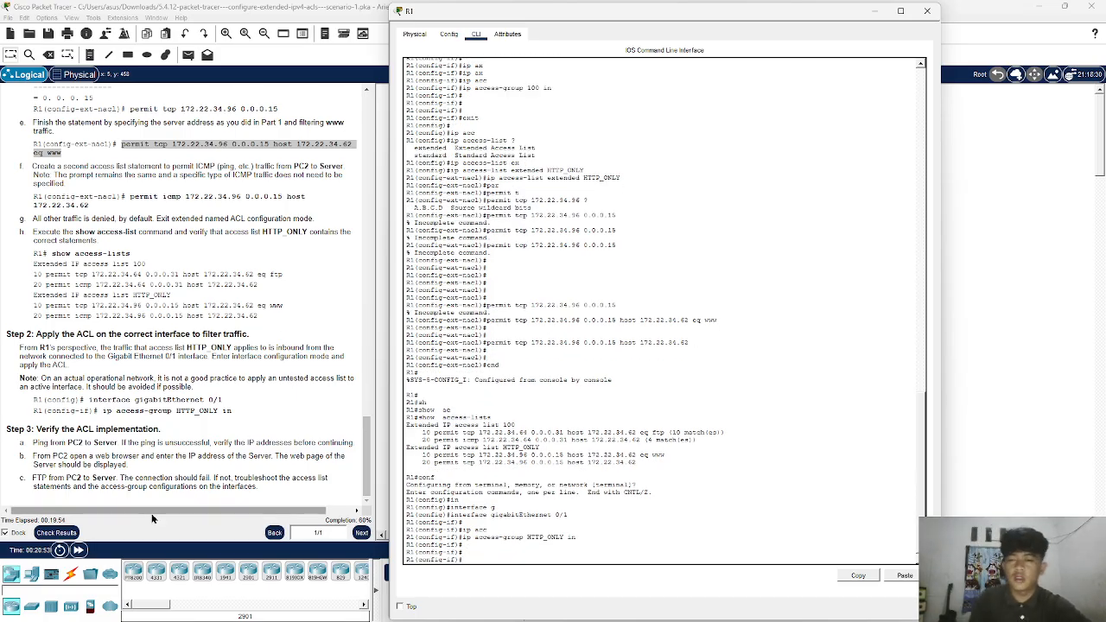
- Check the activity results, review the status of each assessment item, and close the results
{"action": "left_click", "coordinate": [57, 532]}
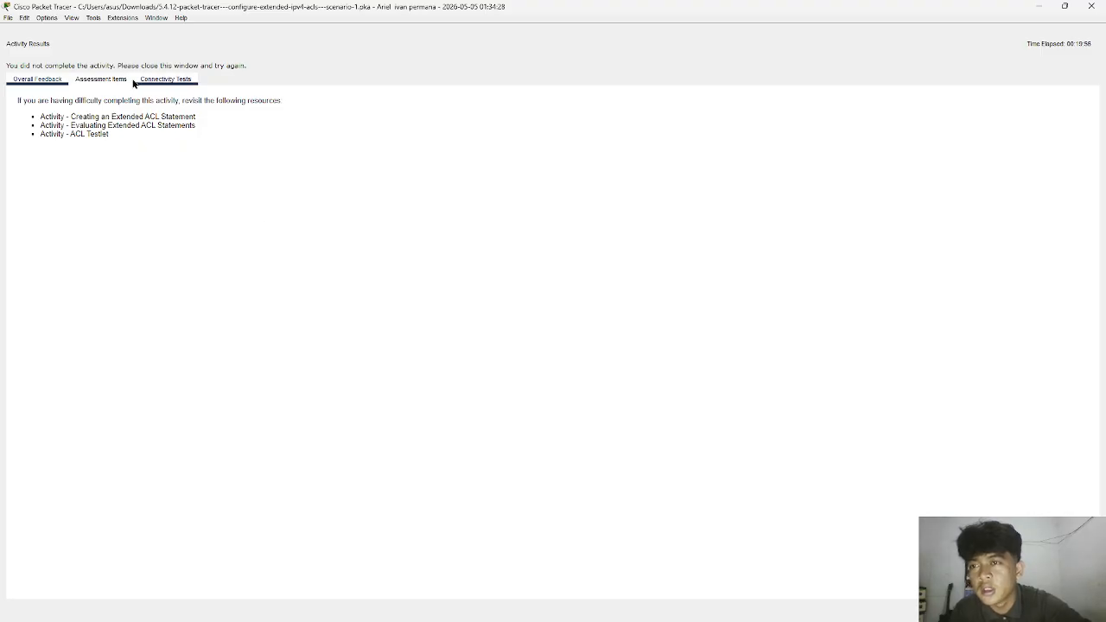
{"action": "left_click", "coordinate": [100, 79]}
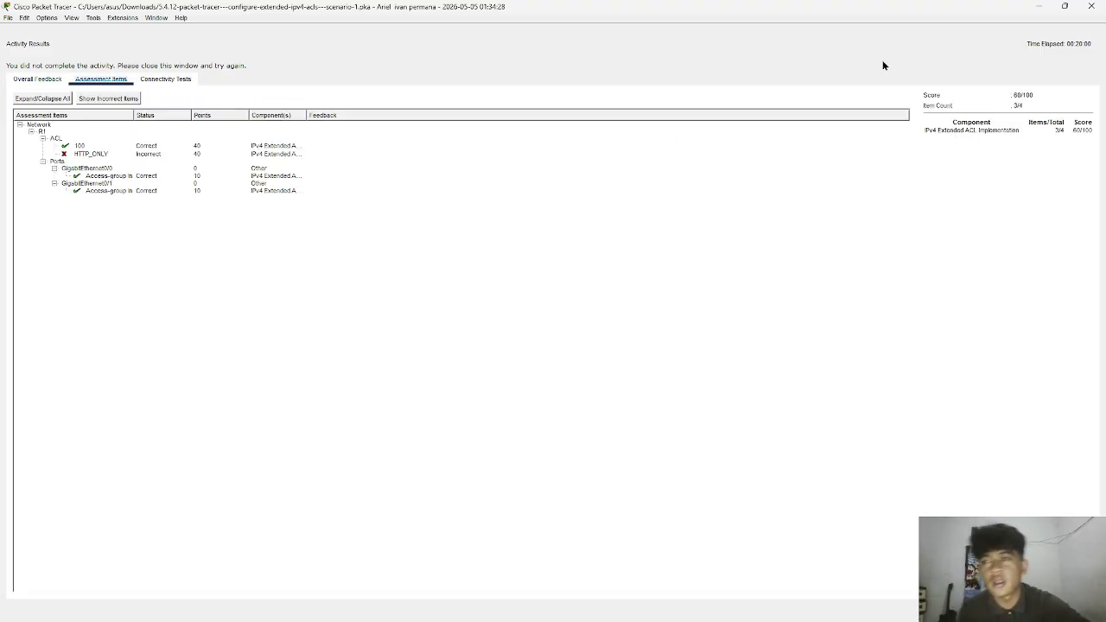
{"action": "left_click", "coordinate": [1103, 6]}
- Reread the instructions for the numbered ACL and the HTTP_ONLY named ACL to compare the required statements
{"action": "scroll", "coordinate": [279, 237], "scroll_direction": "down", "scroll_amount": 6}
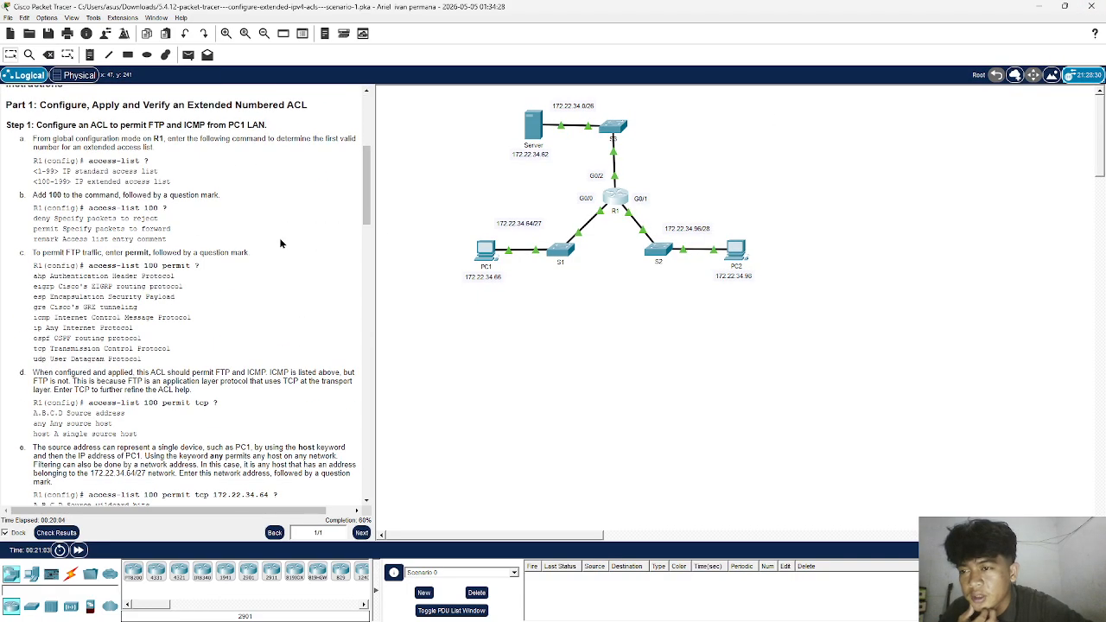
{"action": "scroll", "coordinate": [279, 238], "scroll_direction": "down", "scroll_amount": 7}
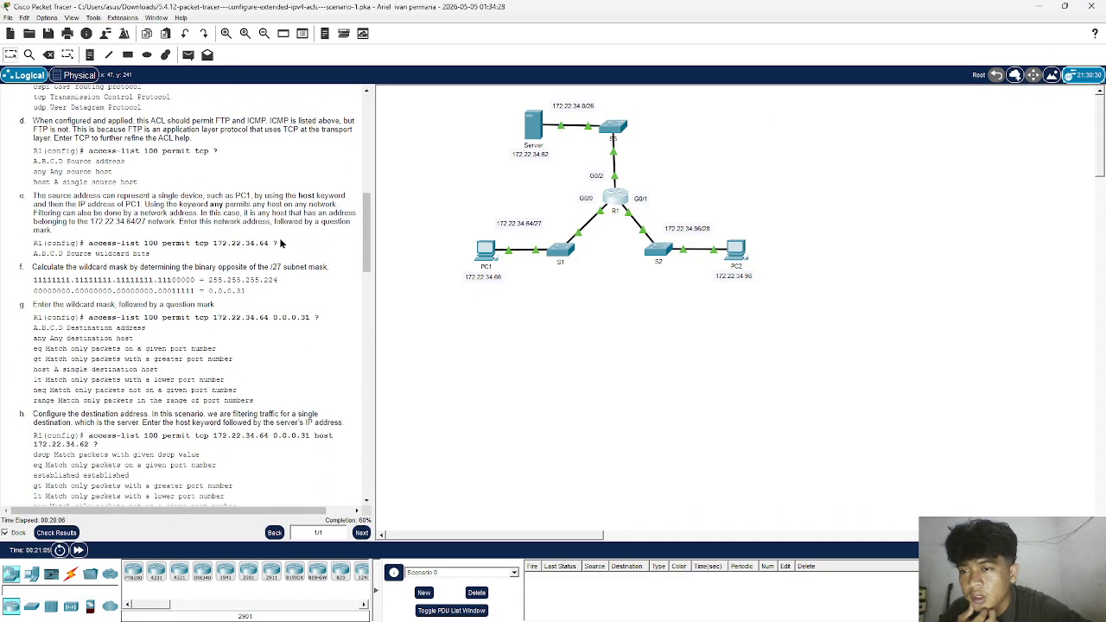
{"action": "scroll", "coordinate": [281, 243], "scroll_direction": "down", "scroll_amount": 6}
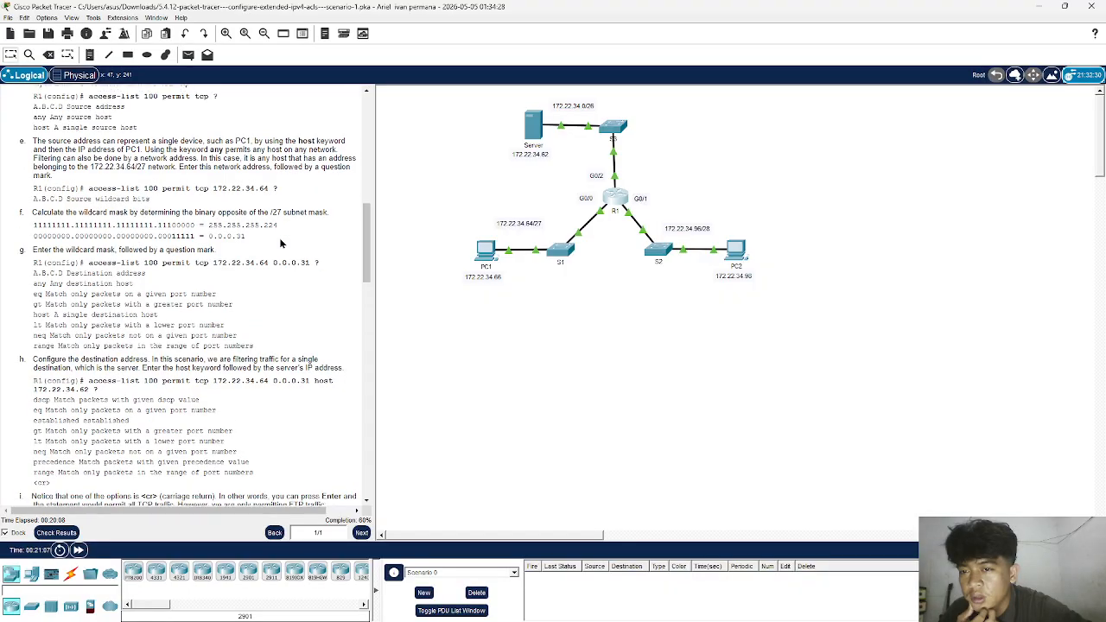
{"action": "scroll", "coordinate": [280, 243], "scroll_direction": "down", "scroll_amount": 12}
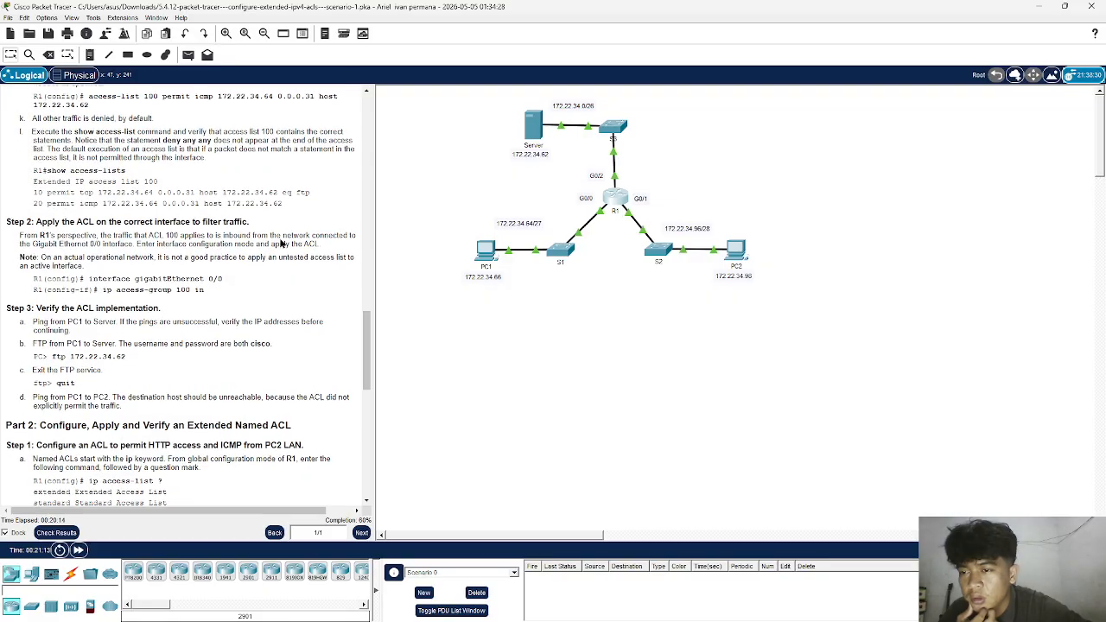
{"action": "scroll", "coordinate": [281, 243], "scroll_direction": "down", "scroll_amount": 5}
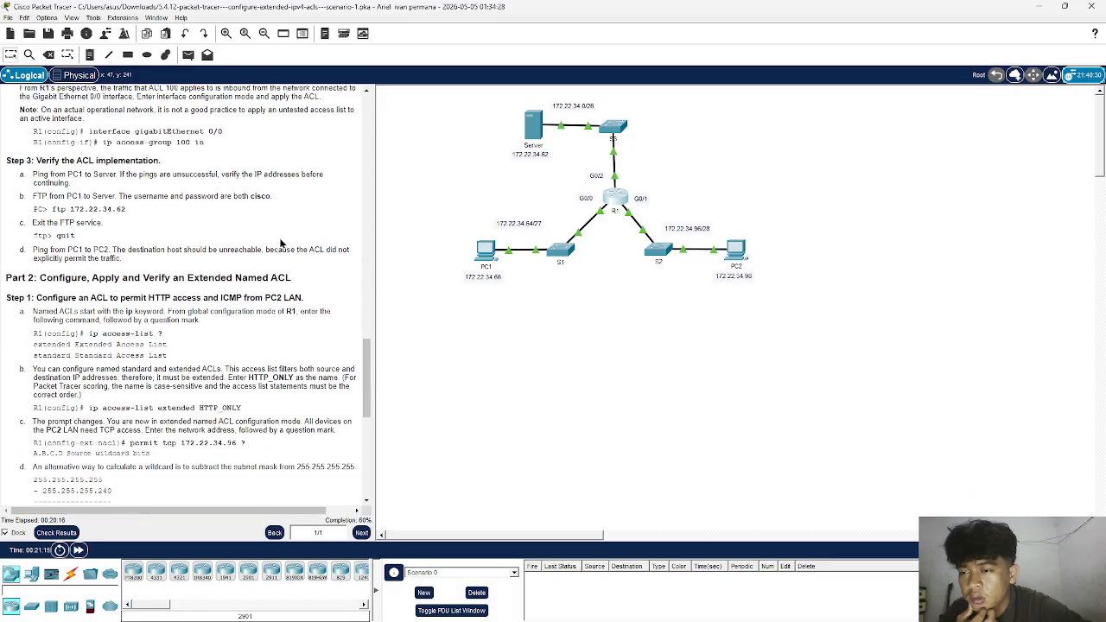
{"action": "scroll", "coordinate": [281, 242], "scroll_direction": "down", "scroll_amount": 4}
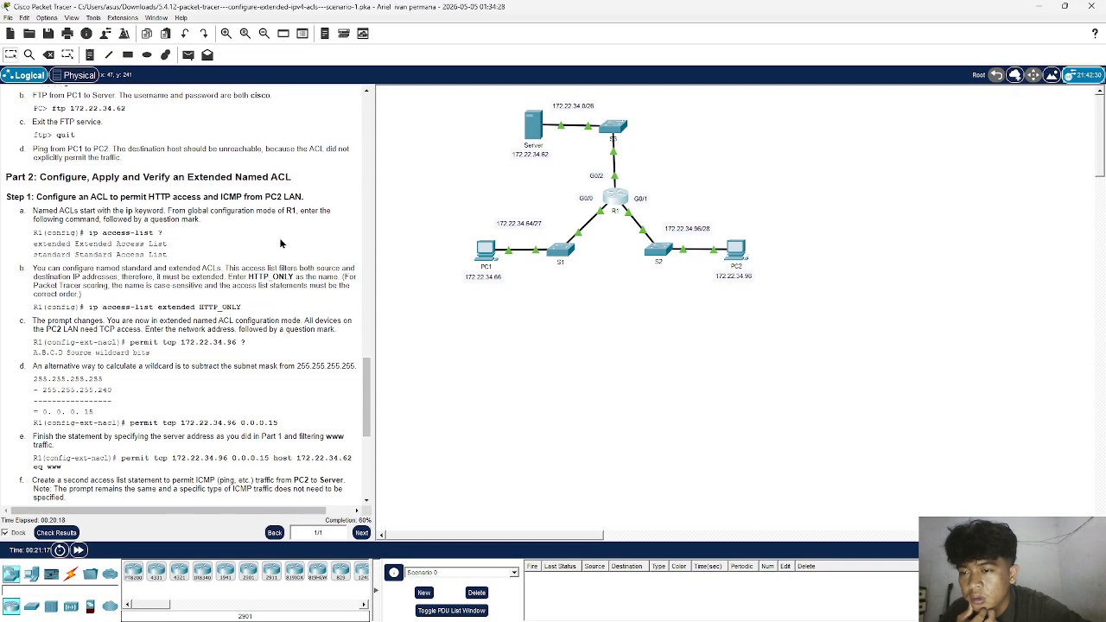
{"action": "scroll", "coordinate": [280, 244], "scroll_direction": "up", "scroll_amount": 5}
{"action": "scroll", "coordinate": [147, 322], "scroll_direction": "up", "scroll_amount": 1}
{"action": "scroll", "coordinate": [147, 320], "scroll_direction": "up", "scroll_amount": 4}
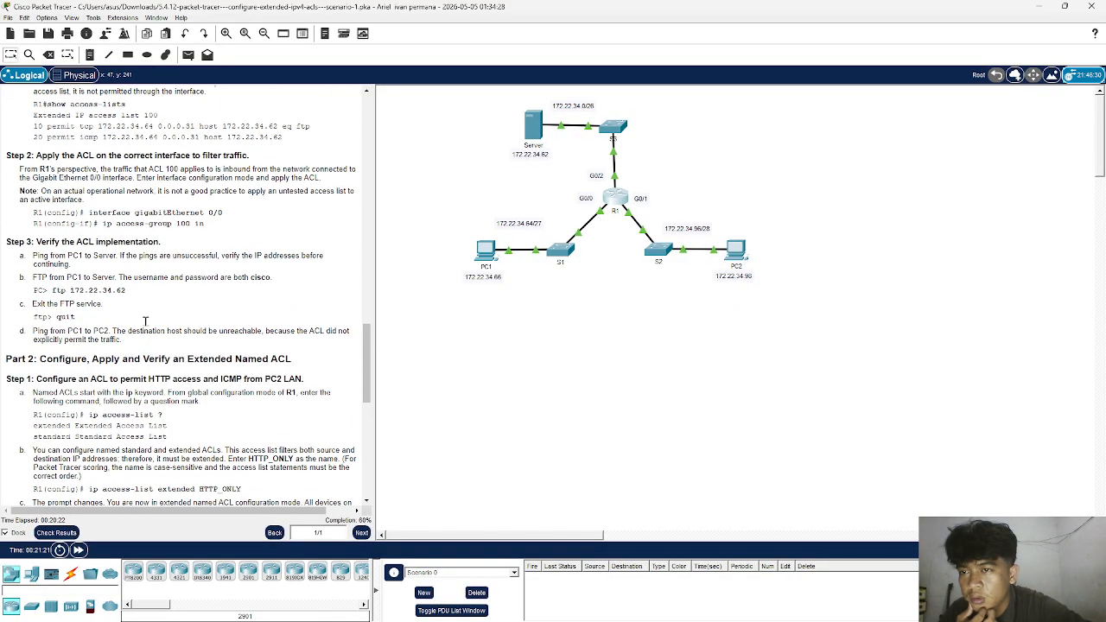
- Reopen R1's CLI, leave the current interface, and enter configuration of interface gigabitEthernet 0/0
{"action": "left_click", "coordinate": [614, 200]}
{"action": "left_click", "coordinate": [692, 356]}
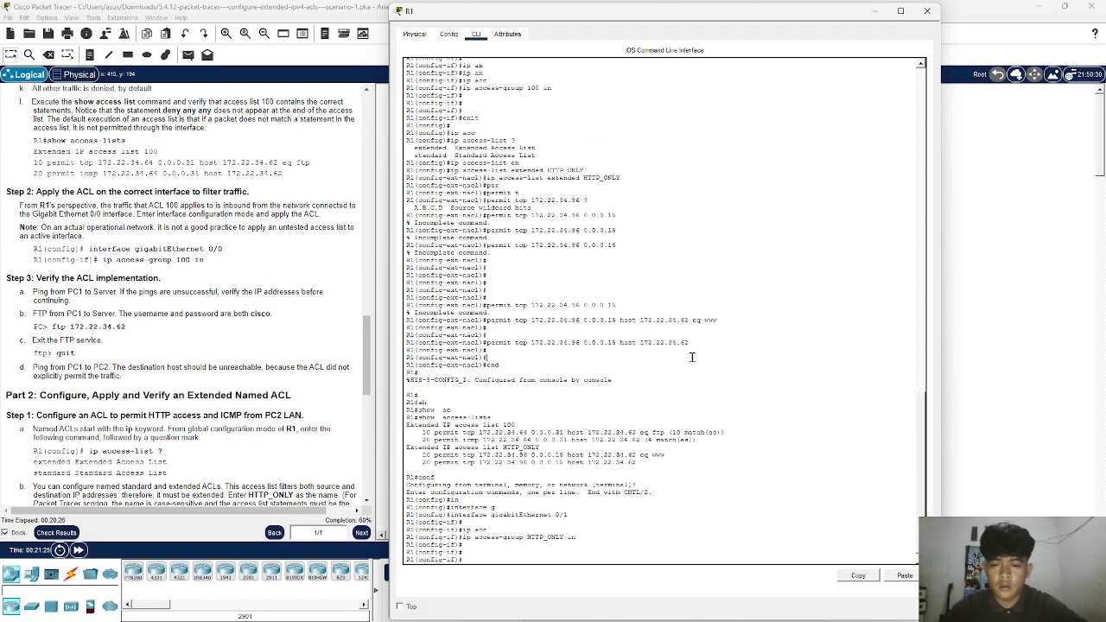
{"action": "type", "text": "exit"}
{"action": "key", "text": "Return"}
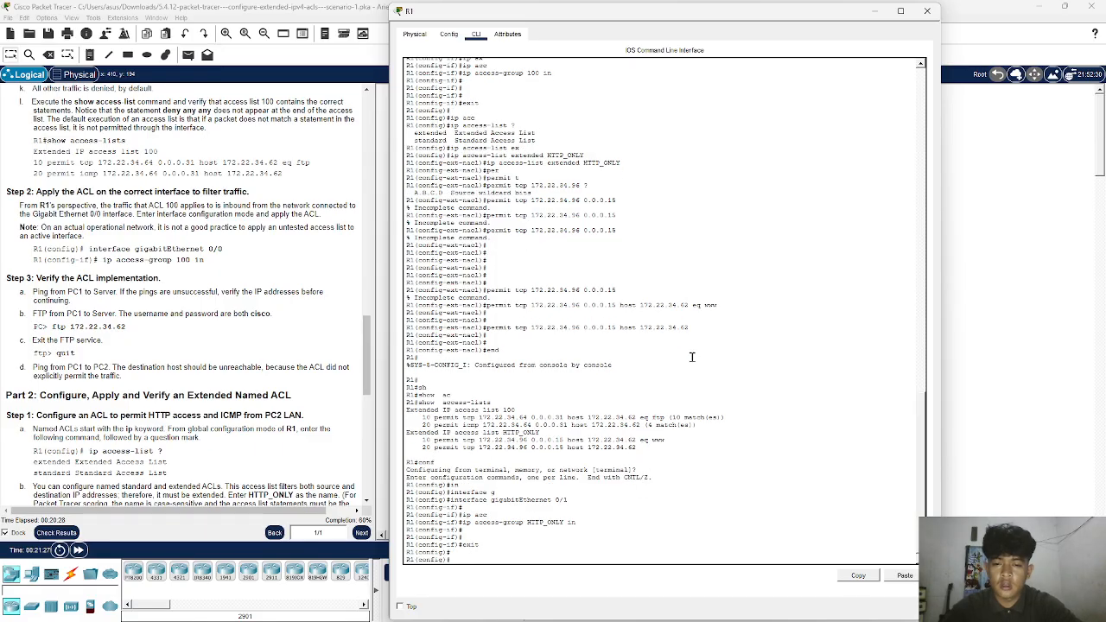
{"action": "type", "text": "in"}
{"action": "key", "text": "Tab"}
{"action": "type", "text": "g"}
{"action": "key", "text": "Tab"}
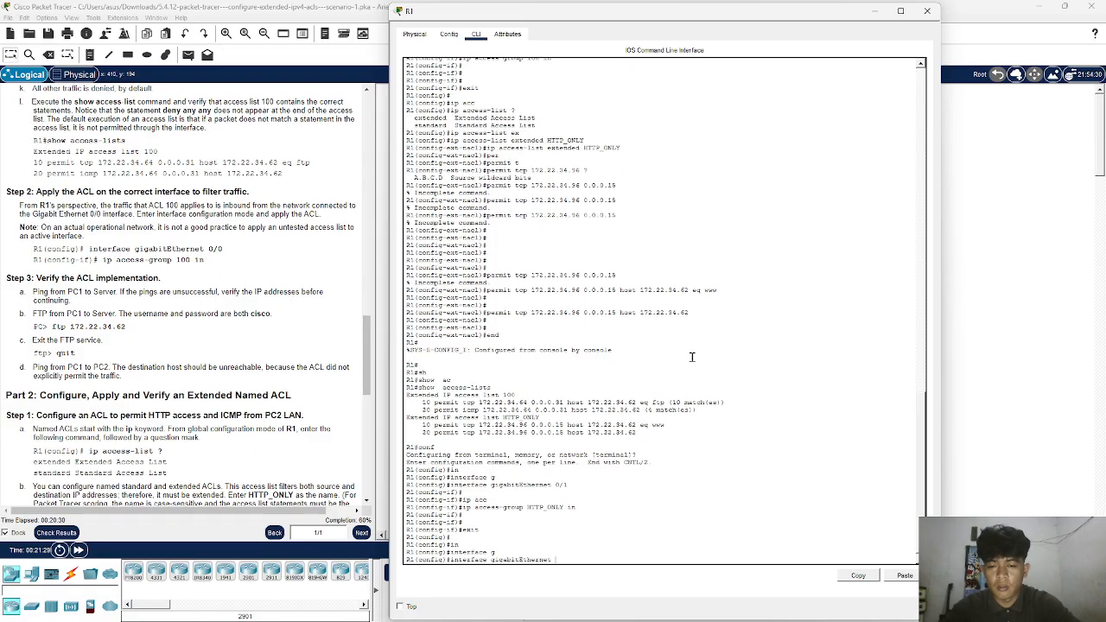
{"action": "type", "text": "0/0"}
{"action": "key", "text": "Return"}
{"action": "key", "text": "Return"}
{"action": "key", "text": "Return"}
- Apply ACL 100 inbound on gigabitEthernet 0/0 with ip access-group 100 in
{"action": "type", "text": "ip"}
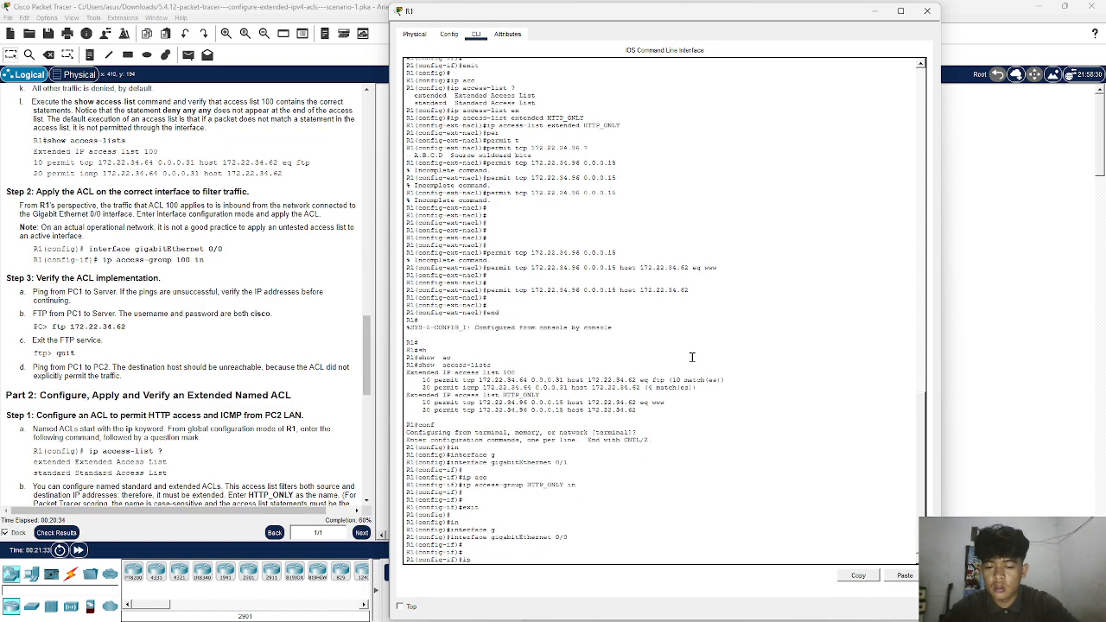
{"action": "type", "text": " acc"}
{"action": "key", "text": "Tab"}
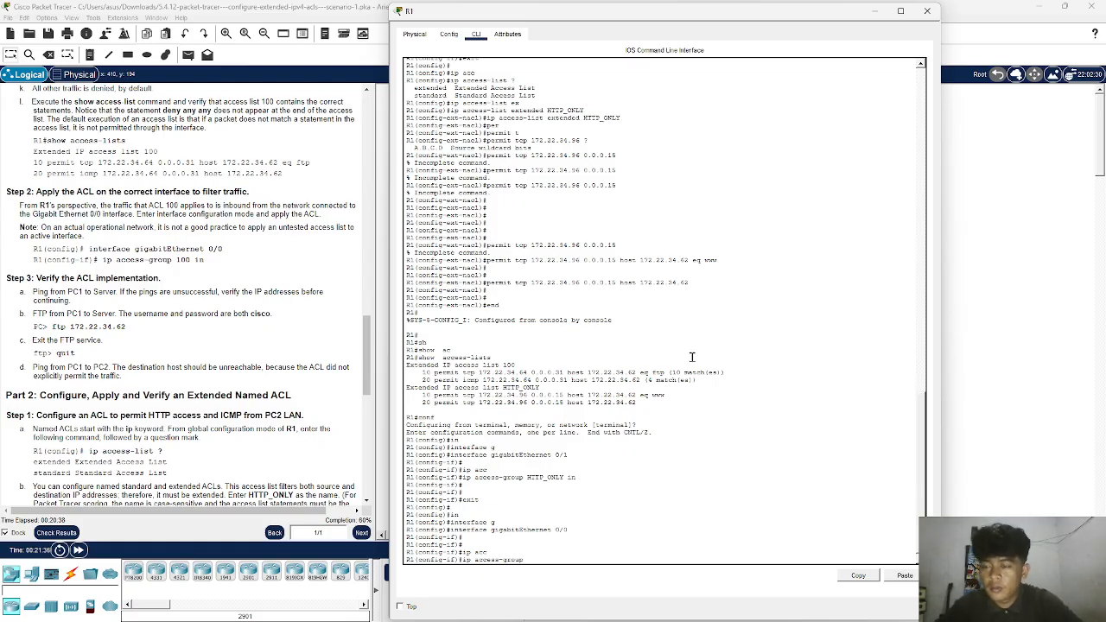
{"action": "type", "text": "100 in"}
{"action": "key", "text": "Return"}
{"action": "key", "text": "Return"}
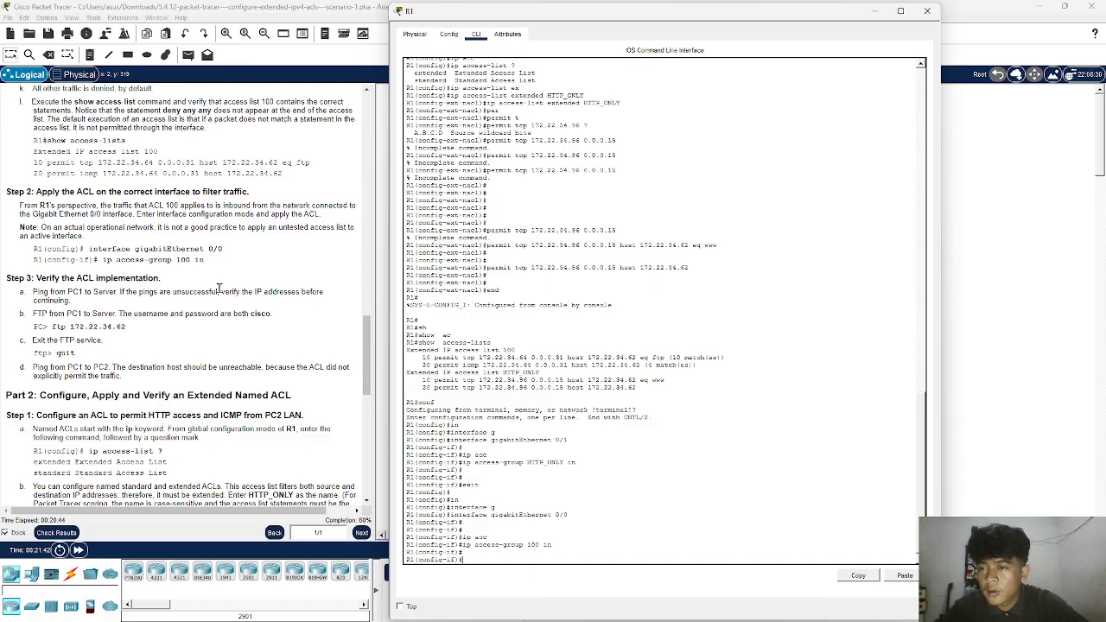
- Apply the HTTP_ONLY ACL inbound on gigabitEthernet 0/0 with ip access-group HTTP_ONLY in
{"action": "scroll", "coordinate": [218, 288], "scroll_direction": "down", "scroll_amount": 10}
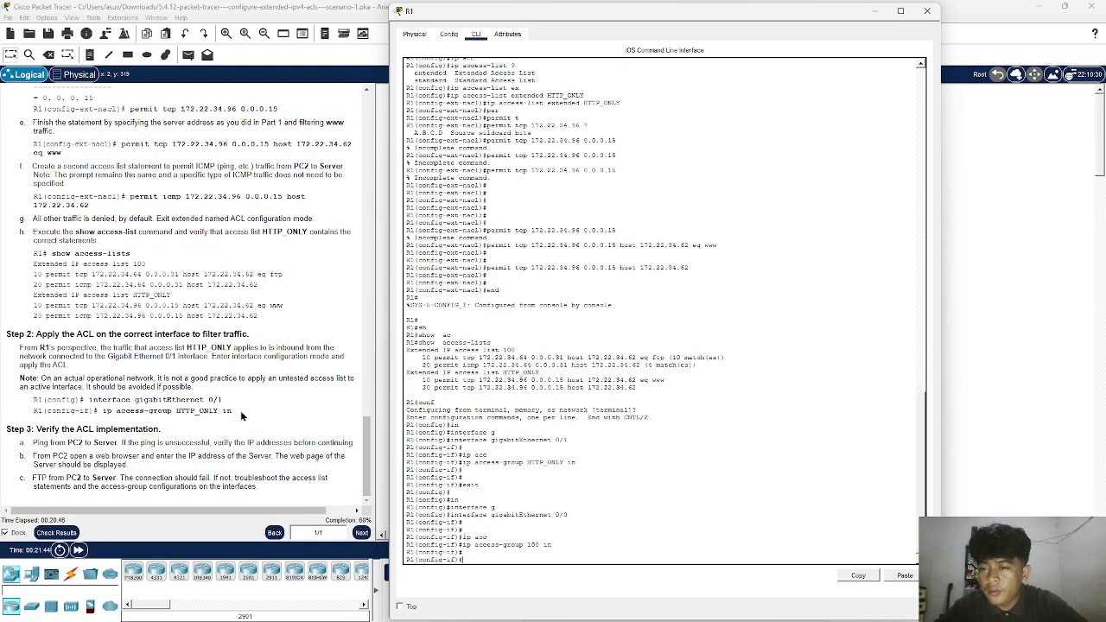
{"action": "type", "text": "e"}
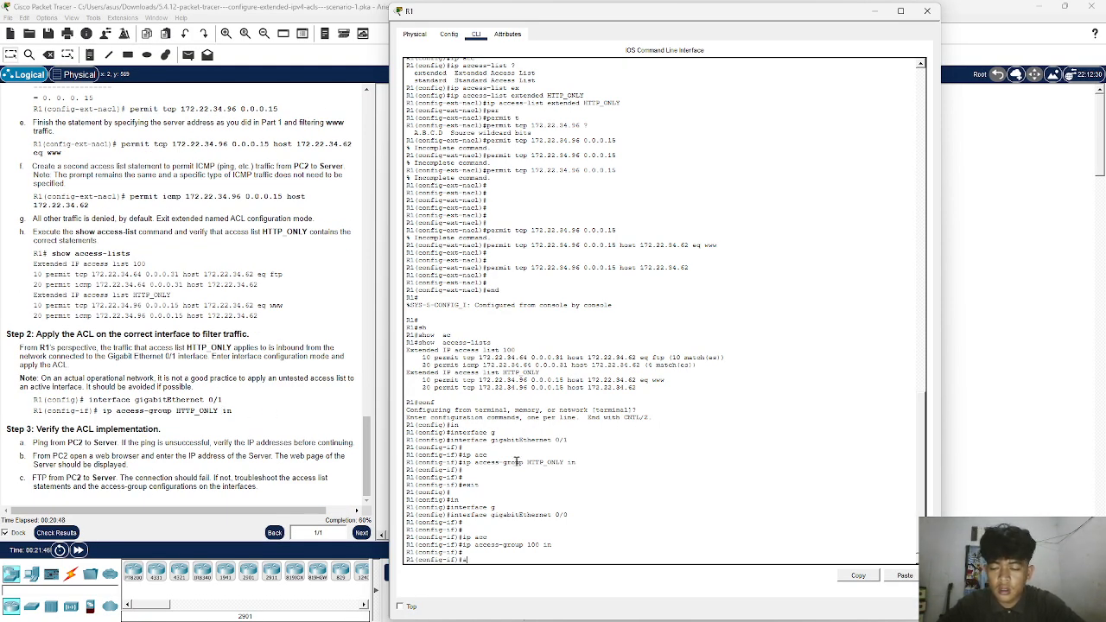
{"action": "type", "text": "cc"}
{"action": "key", "text": "Tab"}
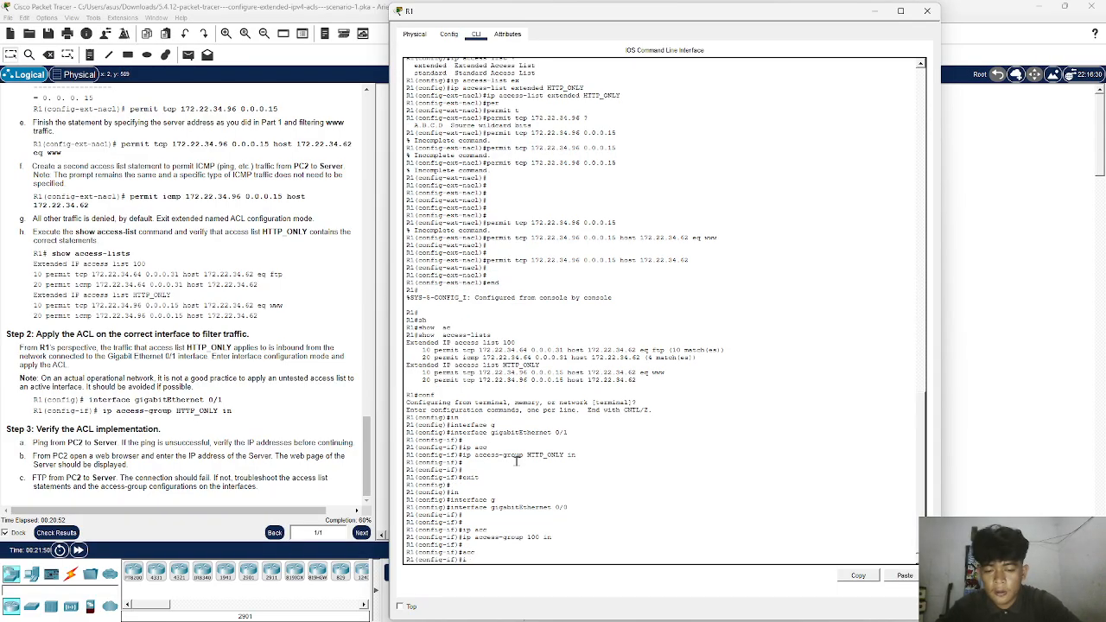
{"action": "type", "text": "a"}
{"action": "key", "text": "Tab"}
{"action": "type", "text": "cc"}
{"action": "key", "text": "Tab"}
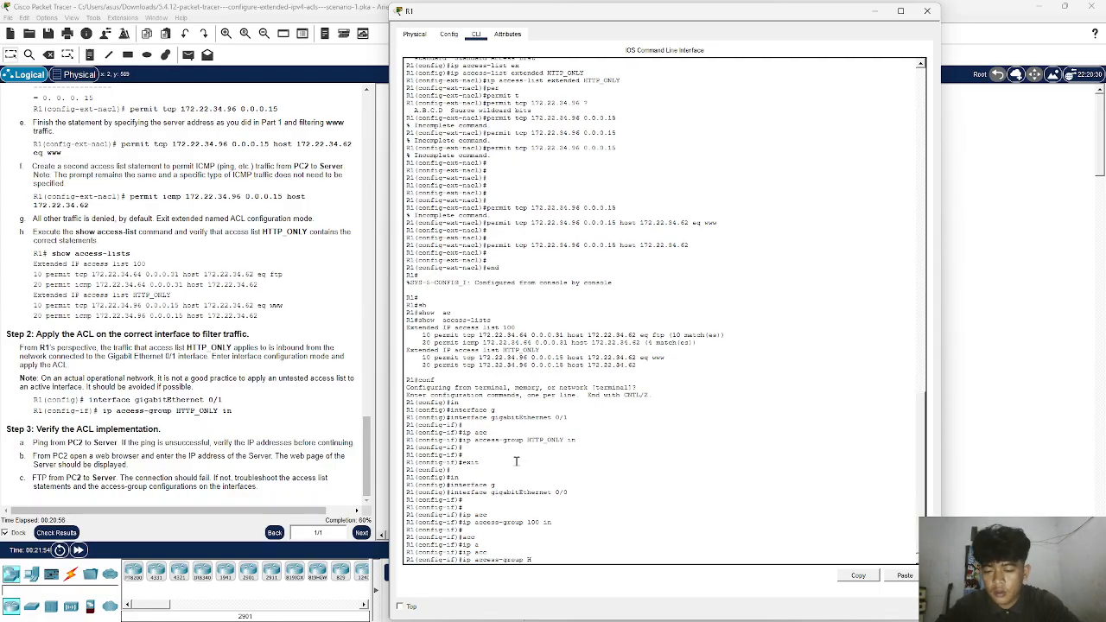
{"action": "type", "text": "HTTP_ONLY in"}
{"action": "key", "text": "Return"}
{"action": "key", "text": "Return"}
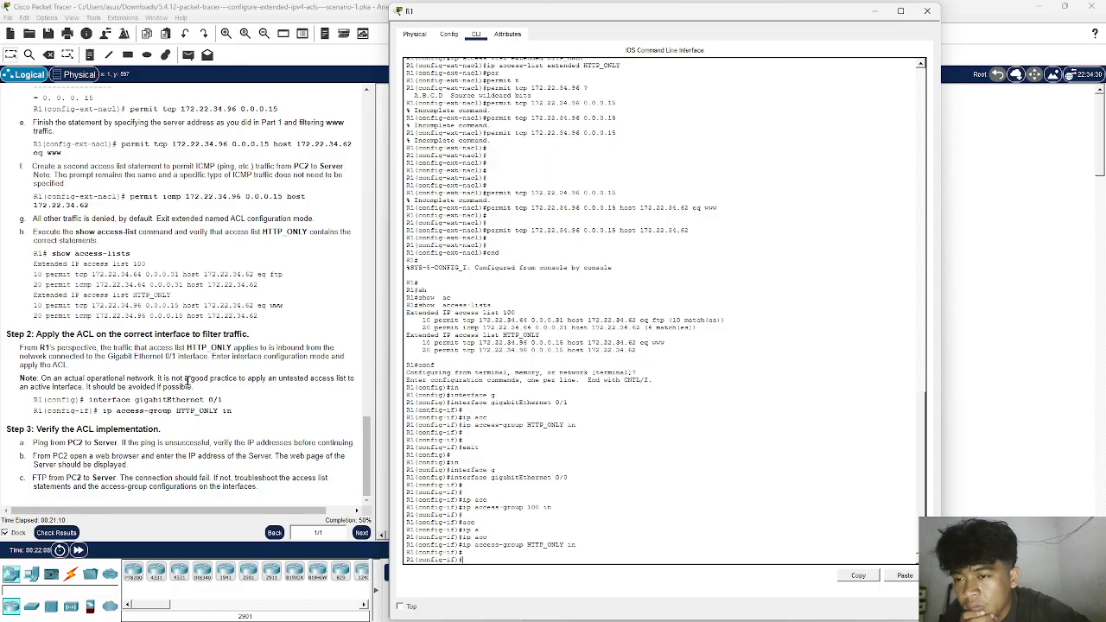
- Exit to R1's global configuration mode and enter configuration of interface gigabitEthernet 0/1
{"action": "scroll", "coordinate": [186, 380], "scroll_direction": "up", "scroll_amount": 2}
{"action": "scroll", "coordinate": [187, 371], "scroll_direction": "down", "scroll_amount": 2}
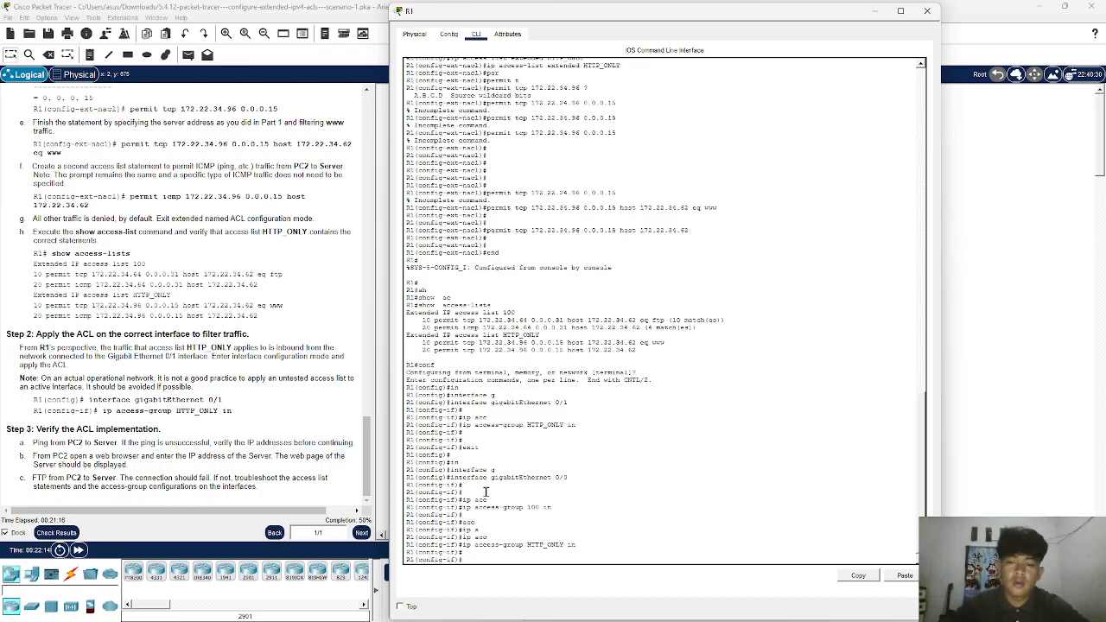
{"action": "type", "text": "exit"}
{"action": "key", "text": "Return"}
{"action": "key", "text": "Return"}
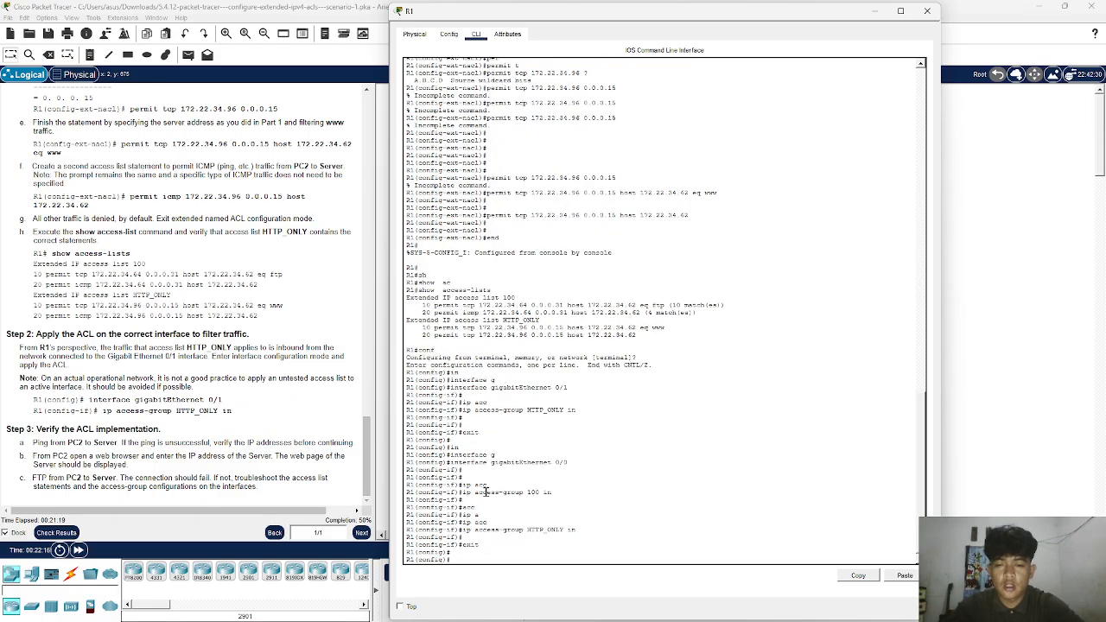
{"action": "key", "text": "Up"}
{"action": "key", "text": "Up"}
{"action": "key", "text": "Up"}
{"action": "key", "text": "Up"}
{"action": "key", "text": "Up"}
{"action": "key", "text": "Up"}
{"action": "key", "text": "Up"}
{"action": "key", "text": "Up"}
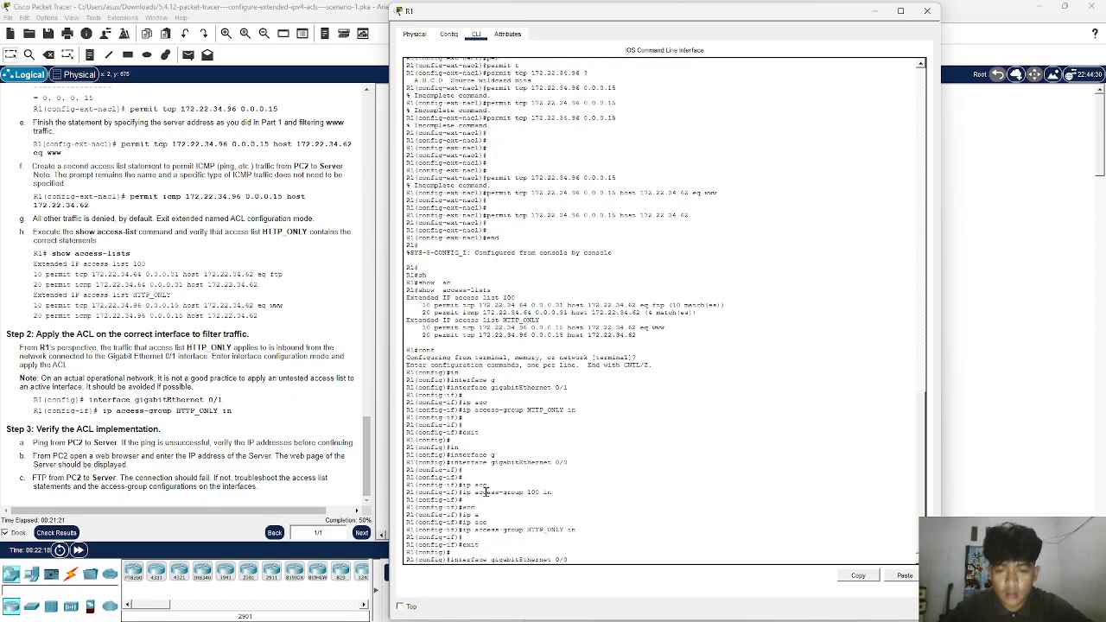
{"action": "key", "text": "Up"}
{"action": "key", "text": "Down"}
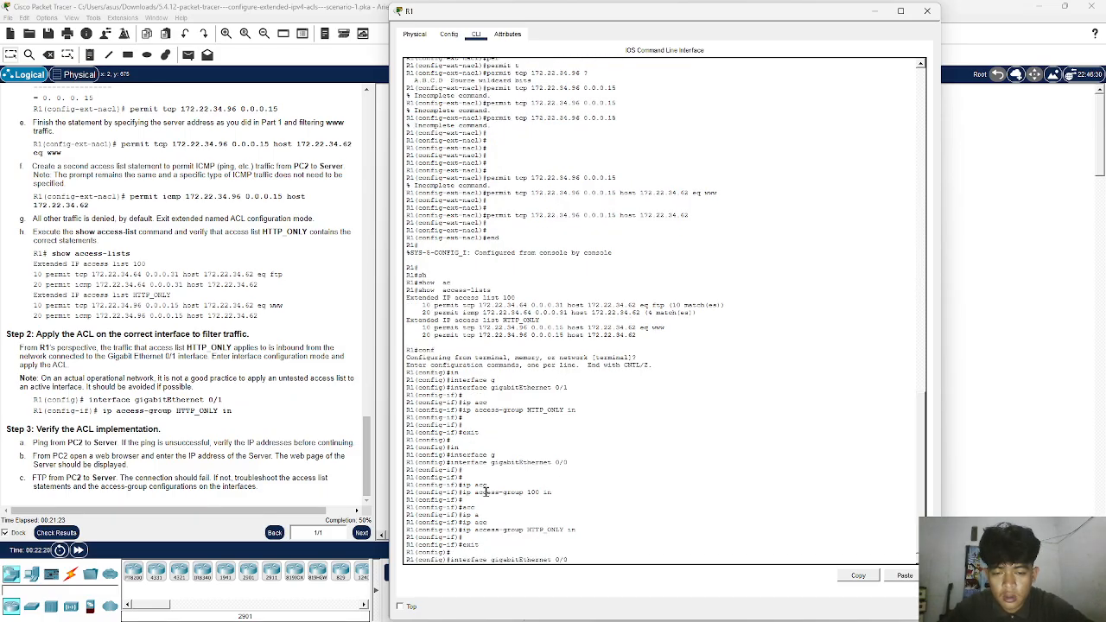
{"action": "key", "text": "BackSpace"}
{"action": "type", "text": "1"}
{"action": "key", "text": "Return"}
- Reissue ip access-group HTTP_ONLY in on gigabitEthernet 0/1 to apply the named ACL inbound
{"action": "key", "text": "Up"}
{"action": "key", "text": "Up"}
{"action": "key", "text": "Up"}
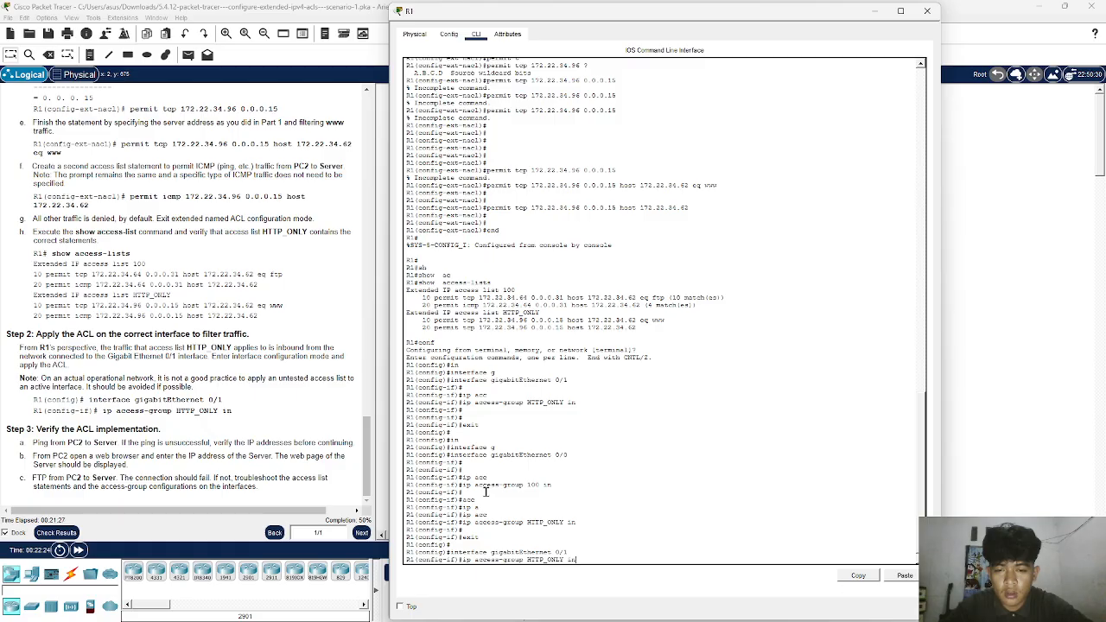
{"action": "key", "text": "Up"}
{"action": "key", "text": "Up"}
{"action": "key", "text": "Up"}
{"action": "key", "text": "Up"}
{"action": "key", "text": "Down"}
{"action": "key", "text": "Down"}
{"action": "key", "text": "Down"}
{"action": "key", "text": "Down"}
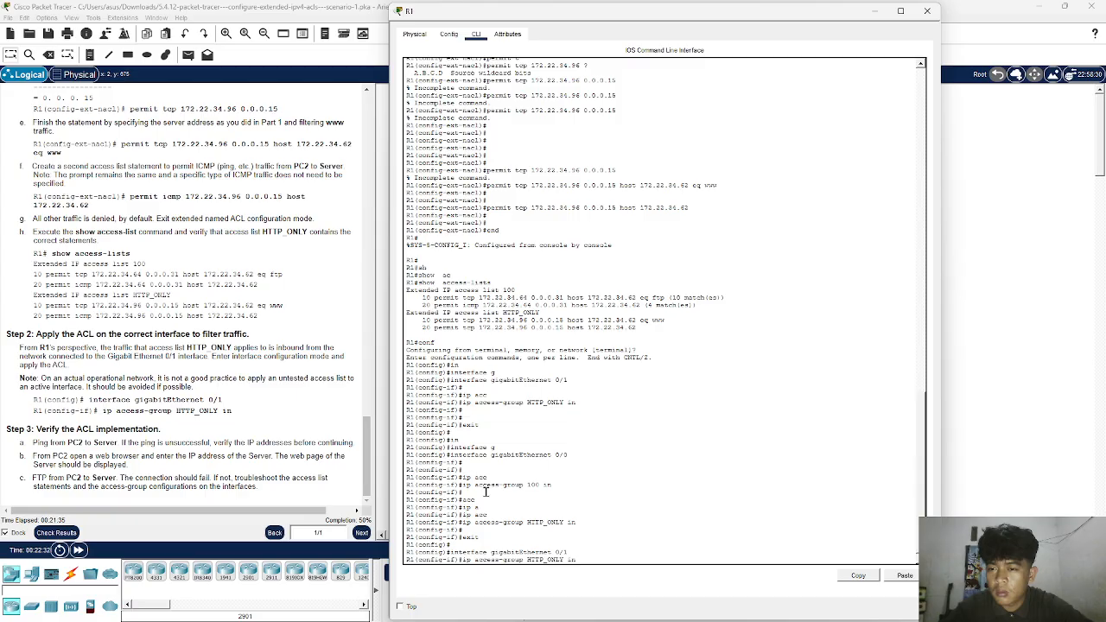
{"action": "key", "text": "Up"}
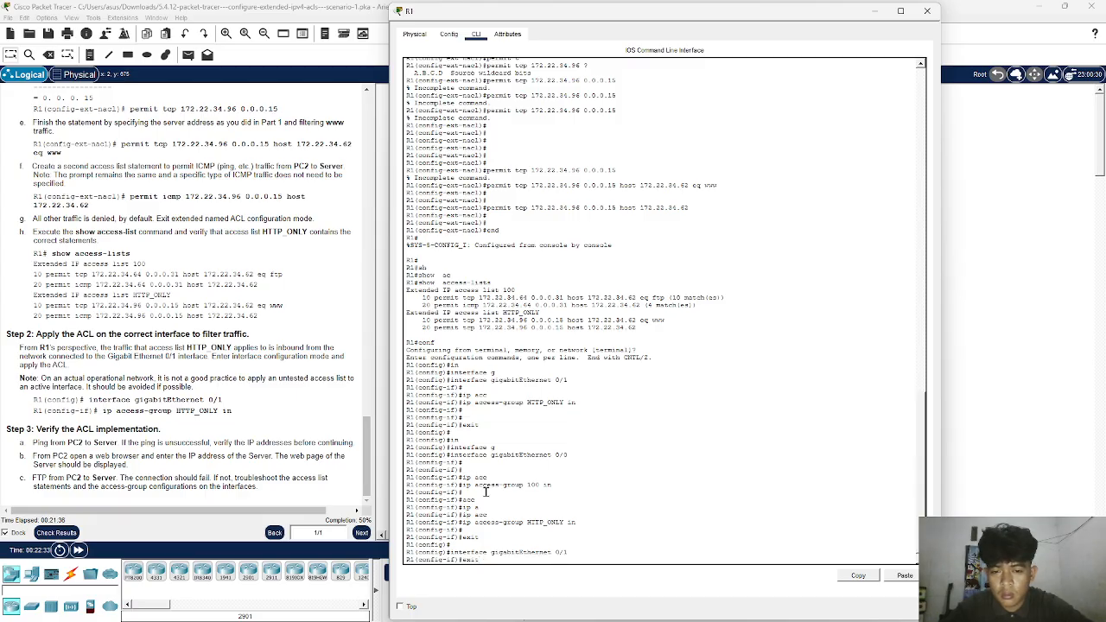
{"action": "key", "text": "Down"}
{"action": "key", "text": "Up"}
{"action": "key", "text": "Up"}
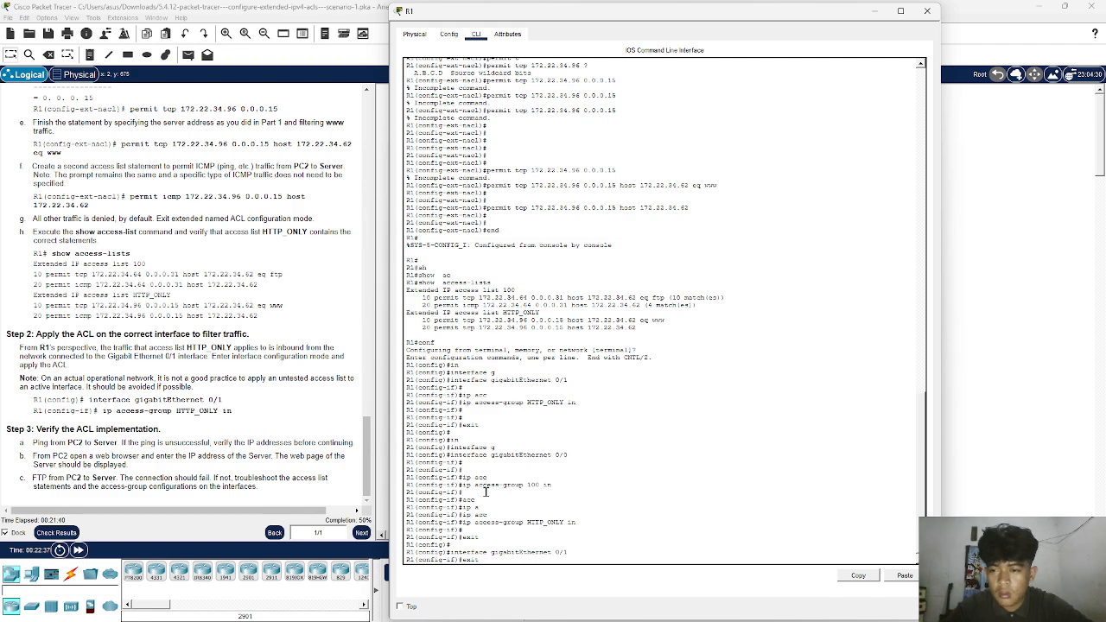
{"action": "key", "text": "Up"}
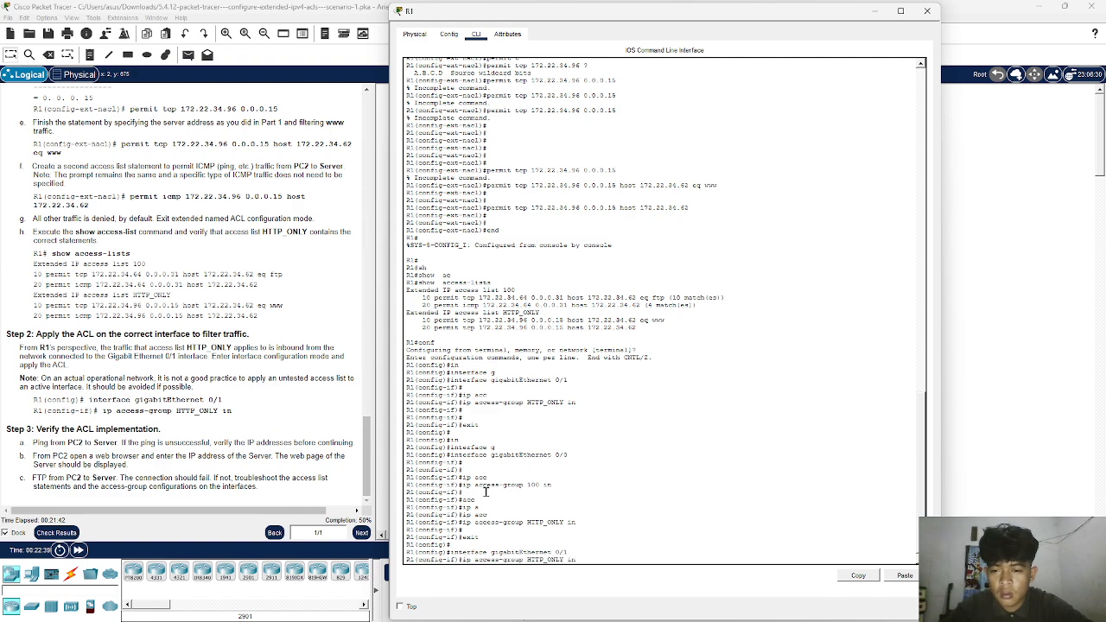
{"action": "key", "text": "Return"}
{"action": "key", "text": "Return"}
{"action": "key", "text": "Return"}
{"action": "key", "text": "Return"}
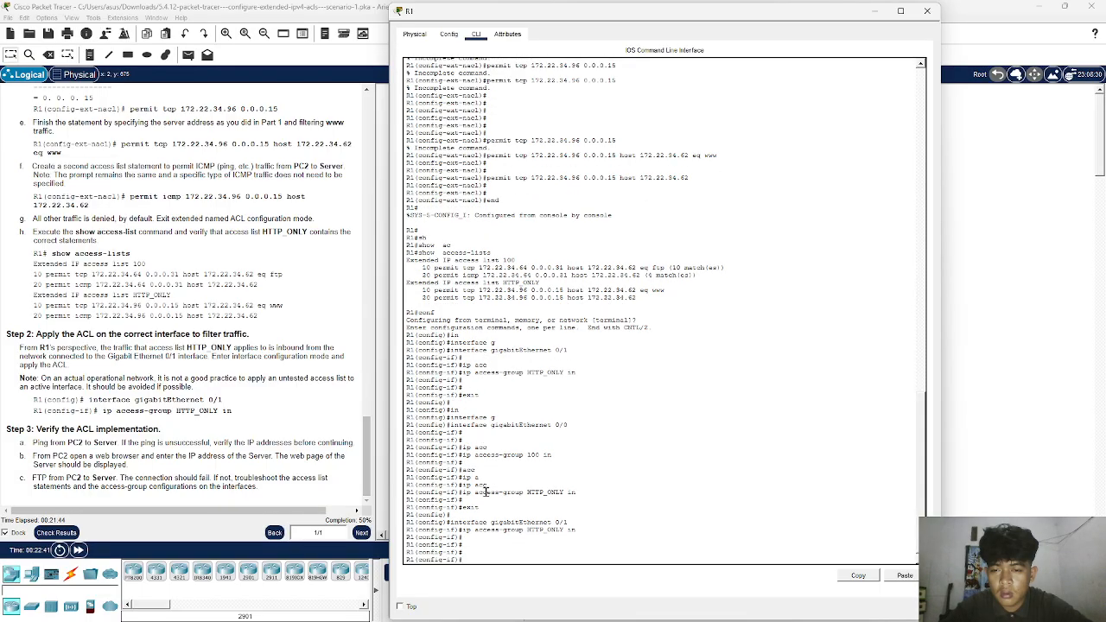
- Check the activity results, review the status of the assessment items, and close the results
{"action": "left_click", "coordinate": [43, 534]}
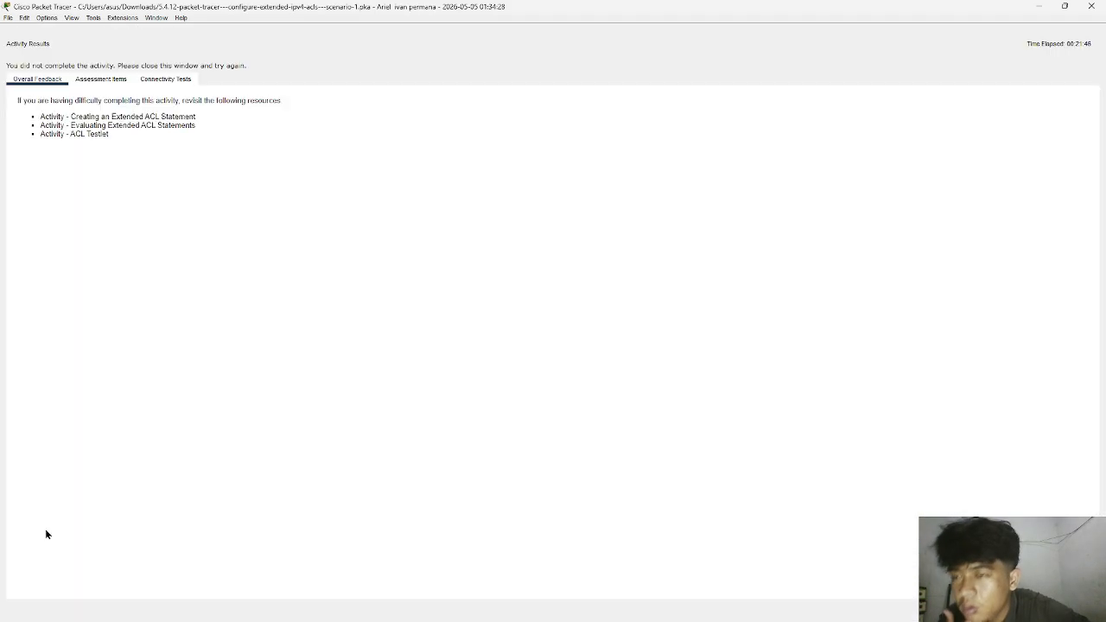
{"action": "left_click", "coordinate": [102, 80]}
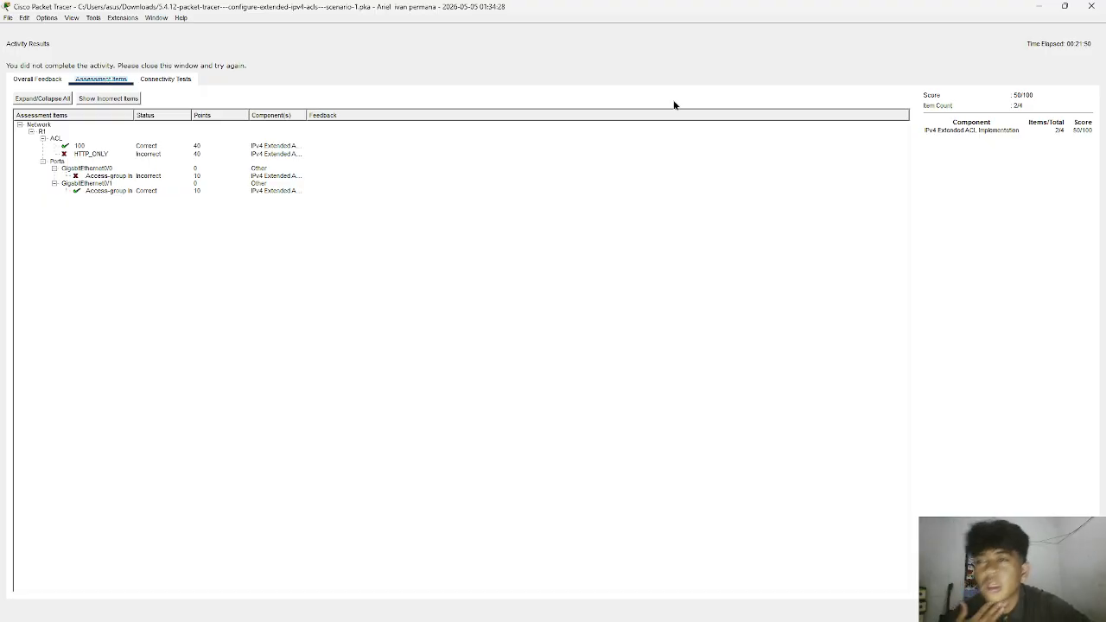
{"action": "left_click", "coordinate": [1090, 6]}
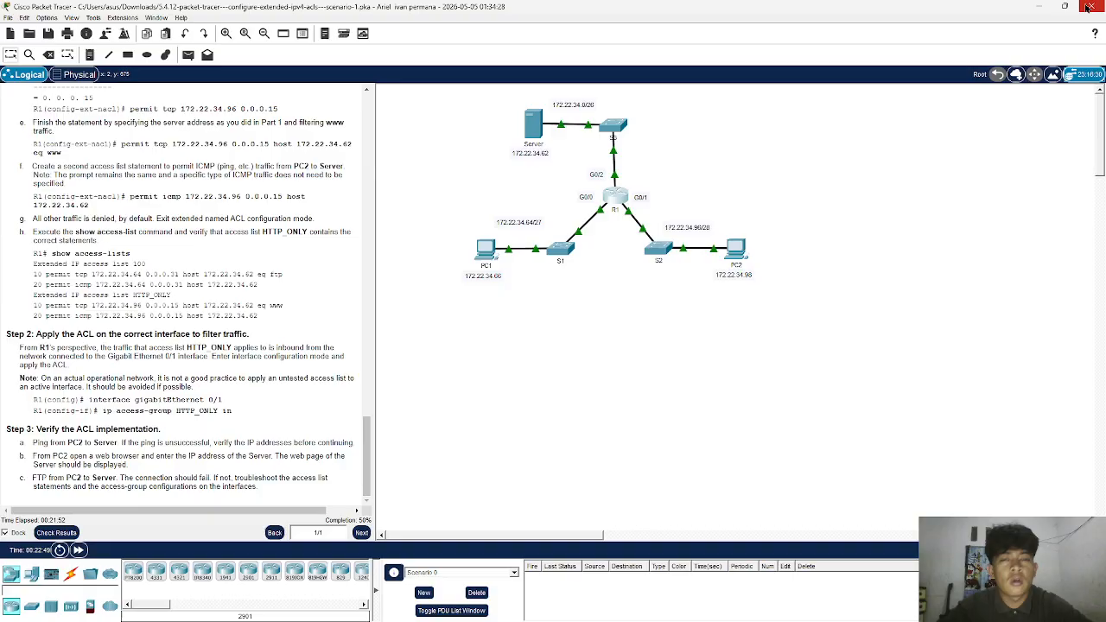
- Reopen R1's CLI, return to global configuration mode, and enter configuration of interface gigabitEthernet 0/0
{"action": "left_click", "coordinate": [615, 196]}
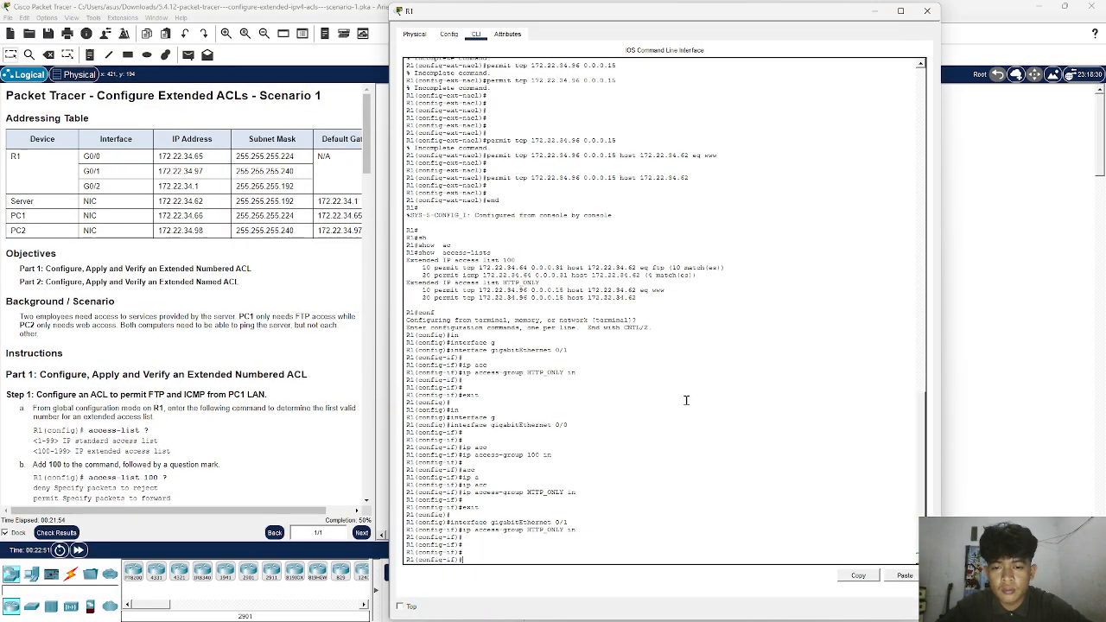
{"action": "type", "text": "exit"}
{"action": "key", "text": "Return"}
{"action": "key", "text": "Return"}
{"action": "key", "text": "Up"}
{"action": "key", "text": "Up"}
{"action": "key", "text": "Up"}
{"action": "key", "text": "Up"}
{"action": "key", "text": "Up"}
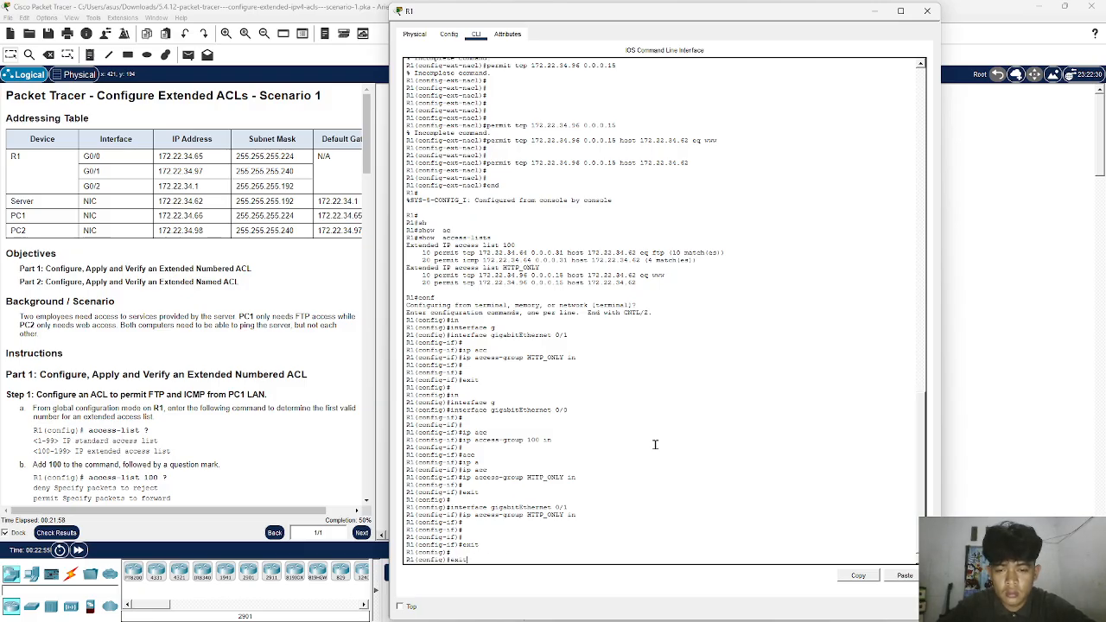
{"action": "key", "text": "Down"}
{"action": "key", "text": "Up"}
{"action": "type", "text": "9"}
{"action": "key", "text": "Return"}
{"action": "key", "text": "Return"}
{"action": "key", "text": "Return"}
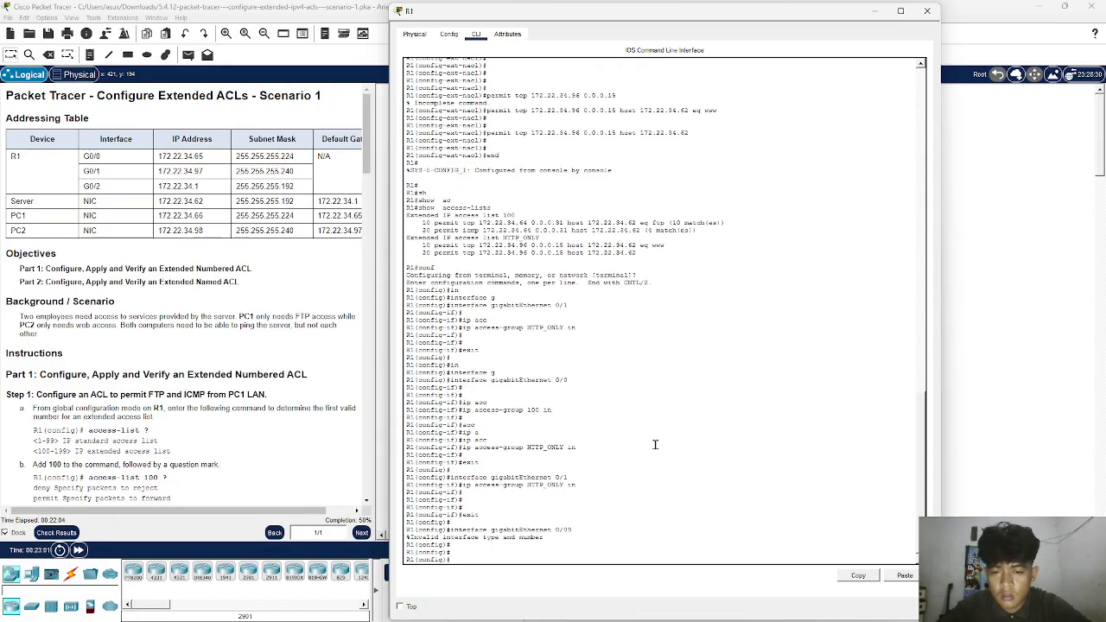
{"action": "key", "text": "Up"}
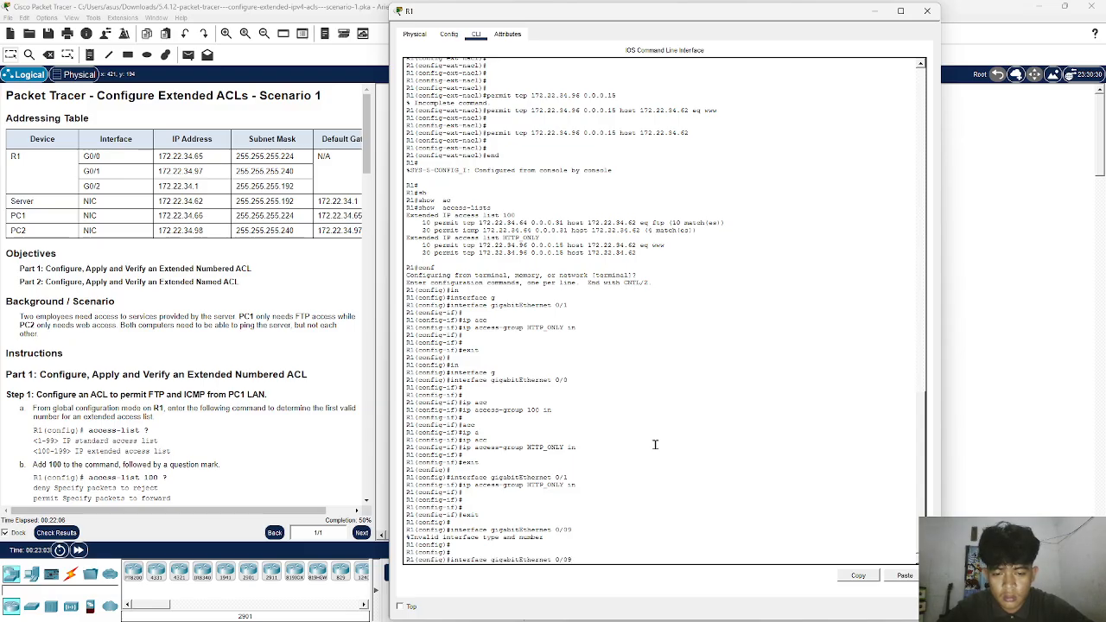
{"action": "key", "text": "BackSpace"}
{"action": "key", "text": "Return"}
- Consult the instructions for ACL 100 and reapply it inbound on gigabitEthernet 0/0 with ip access-group 100 in
{"action": "scroll", "coordinate": [207, 327], "scroll_direction": "down", "scroll_amount": 7}
{"action": "scroll", "coordinate": [207, 328], "scroll_direction": "down", "scroll_amount": 2}
{"action": "scroll", "coordinate": [207, 327], "scroll_direction": "up", "scroll_amount": 3}
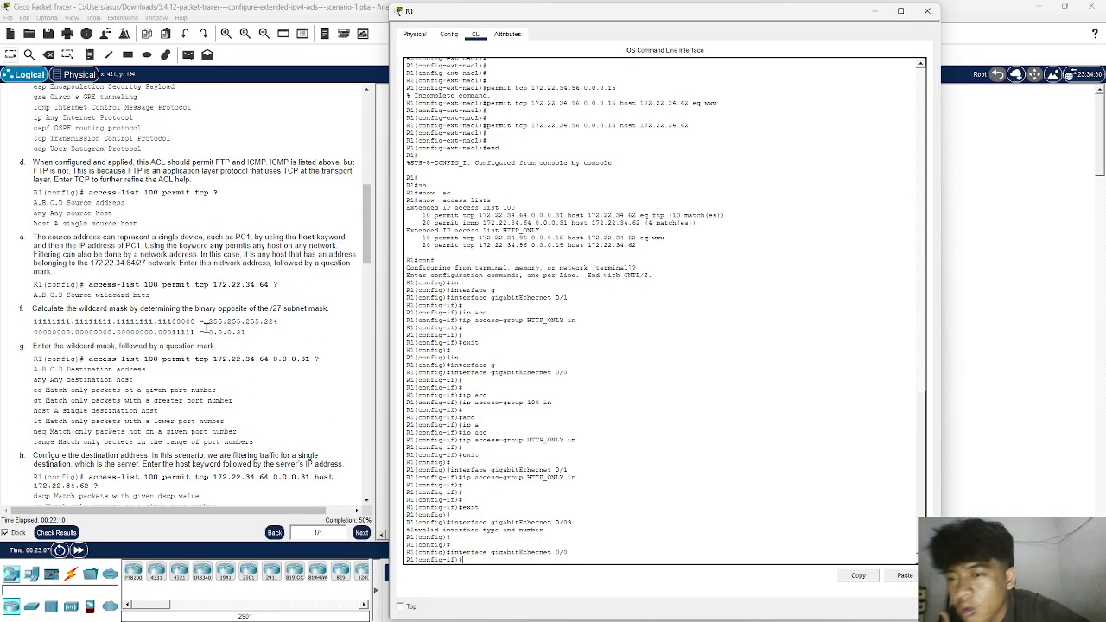
{"action": "scroll", "coordinate": [207, 327], "scroll_direction": "up", "scroll_amount": 7}
{"action": "scroll", "coordinate": [206, 327], "scroll_direction": "down", "scroll_amount": 15}
{"action": "scroll", "coordinate": [206, 327], "scroll_direction": "down", "scroll_amount": 6}
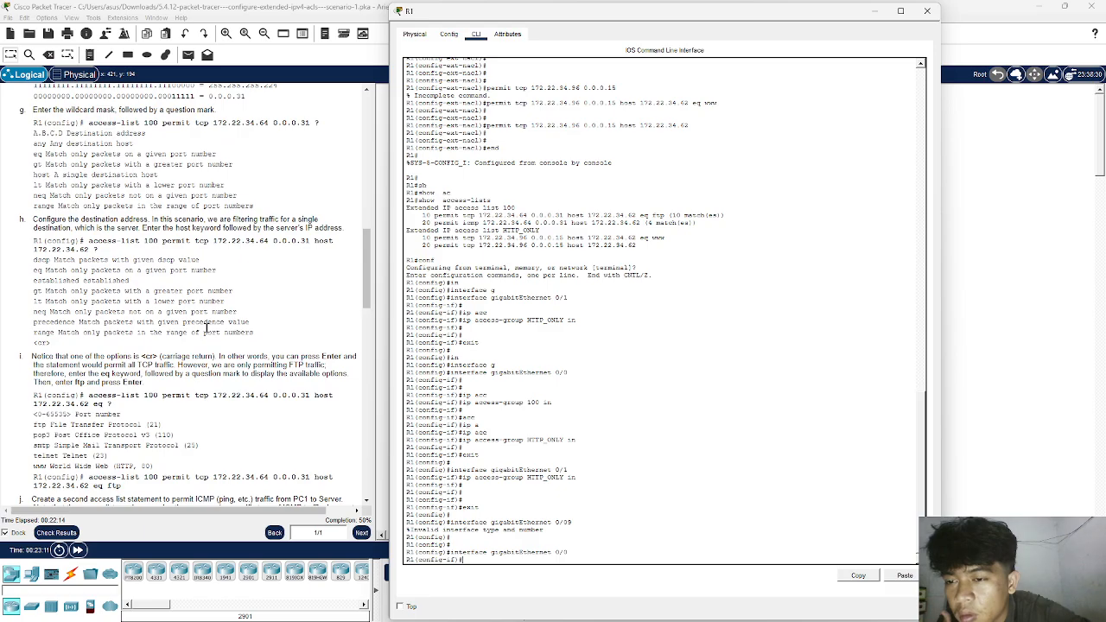
{"action": "scroll", "coordinate": [207, 327], "scroll_direction": "down", "scroll_amount": 4}
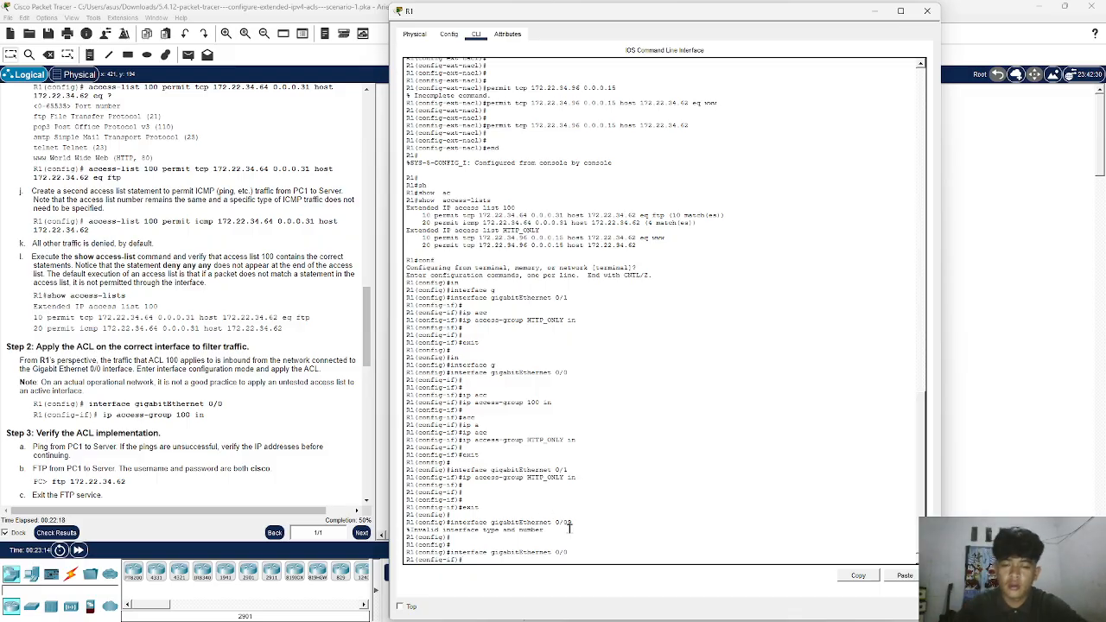
{"action": "type", "text": "cc"}
{"action": "key", "text": "Tab"}
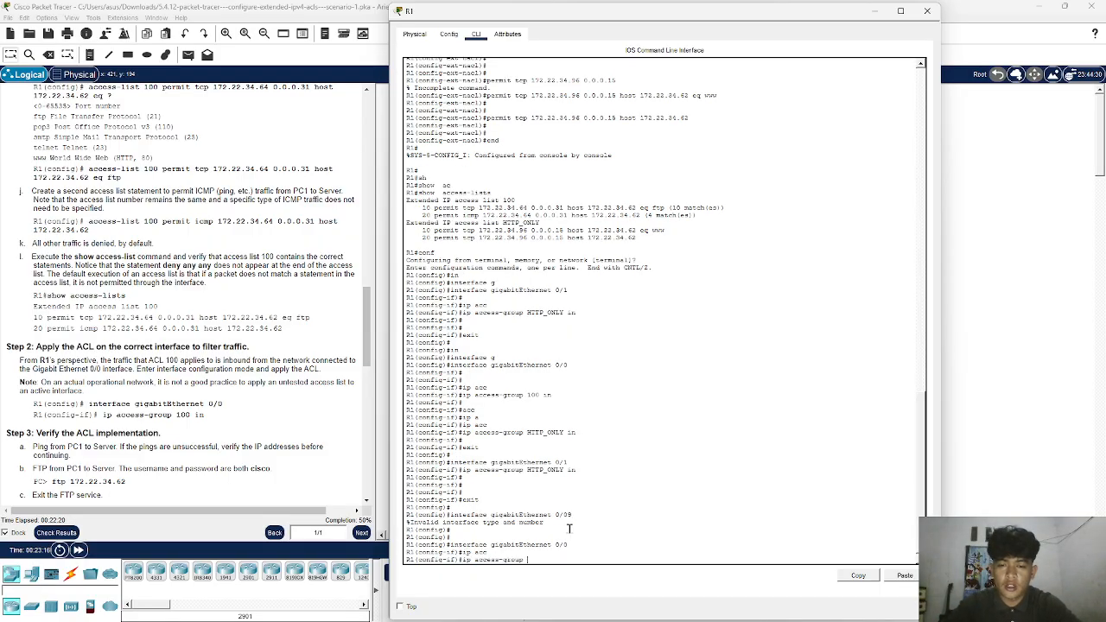
{"action": "type", "text": "100"}
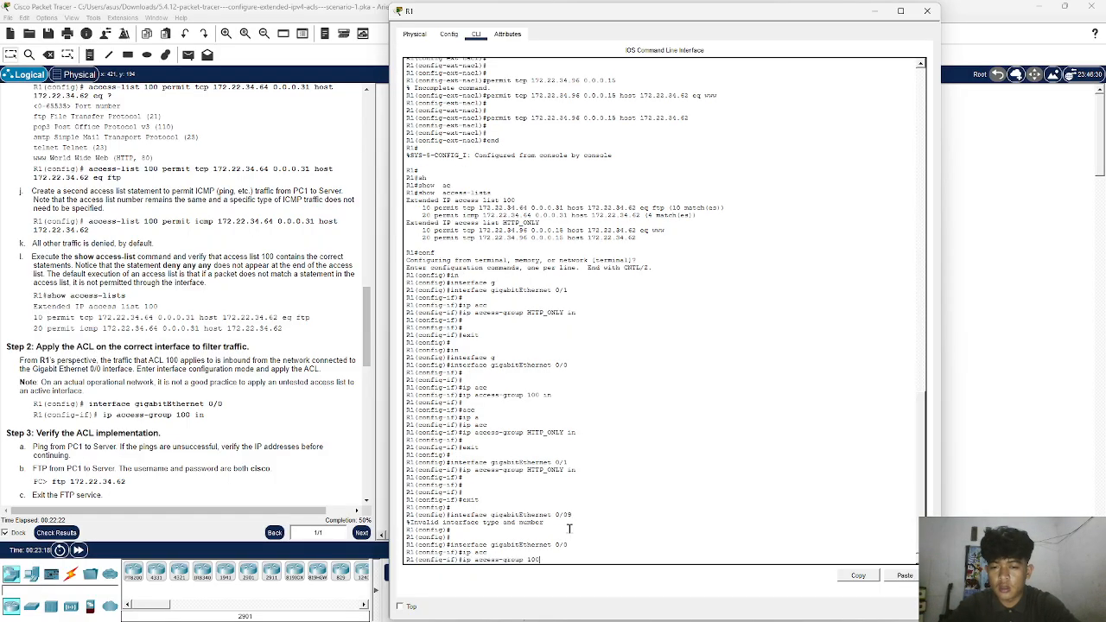
{"action": "type", "text": " in"}
{"action": "key", "text": "Return"}
{"action": "key", "text": "Return"}
{"action": "key", "text": "Return"}
{"action": "key", "text": "Return"}
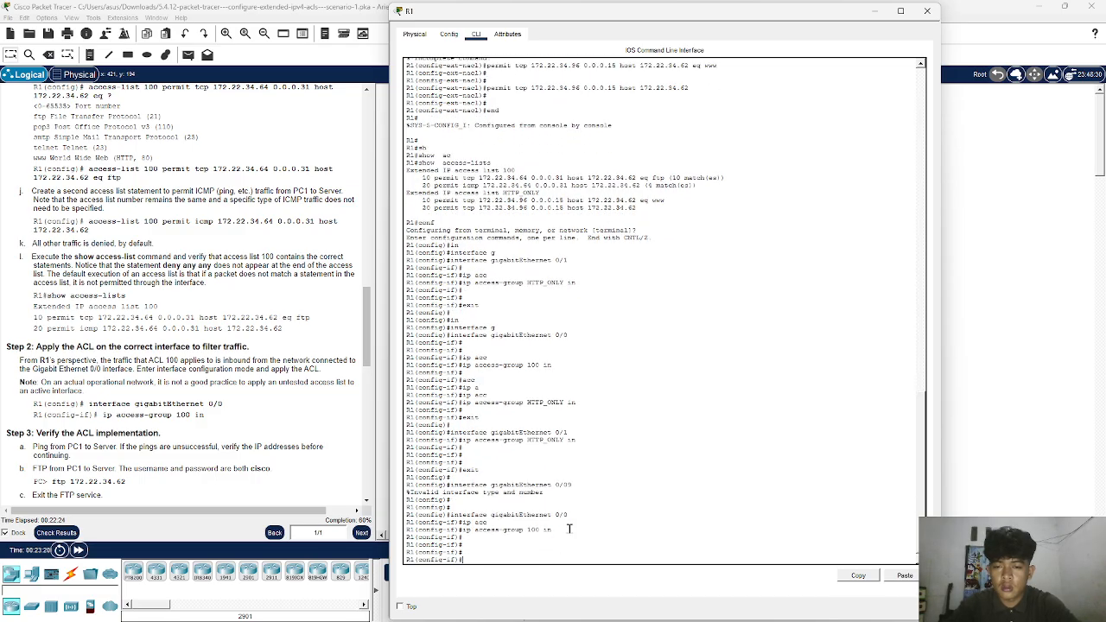
- Read the Part 2 instructions for the extended named ACL and return R1 to global configuration mode
{"action": "scroll", "coordinate": [254, 393], "scroll_direction": "down", "scroll_amount": 1}
{"action": "scroll", "coordinate": [253, 393], "scroll_direction": "down", "scroll_amount": 1}
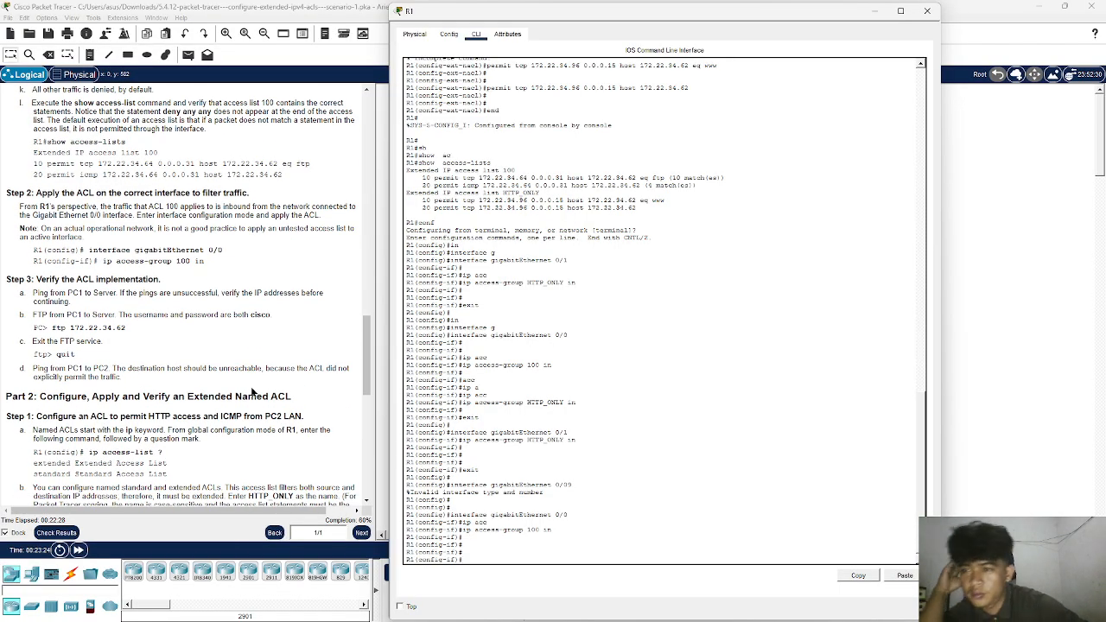
{"action": "scroll", "coordinate": [253, 393], "scroll_direction": "down", "scroll_amount": 2}
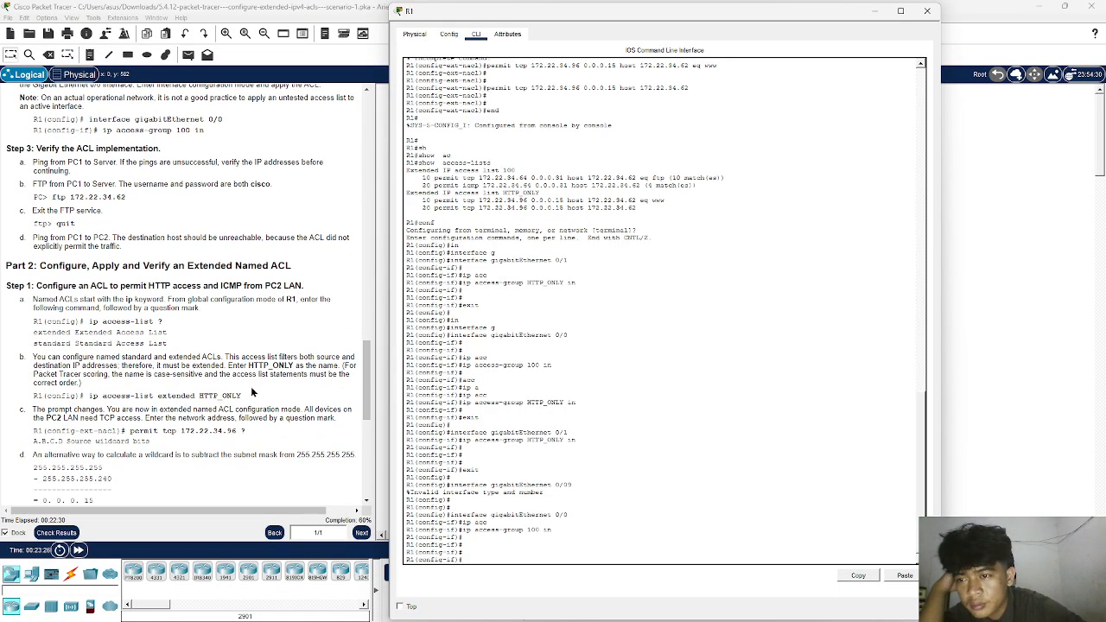
{"action": "scroll", "coordinate": [253, 394], "scroll_direction": "down", "scroll_amount": 2}
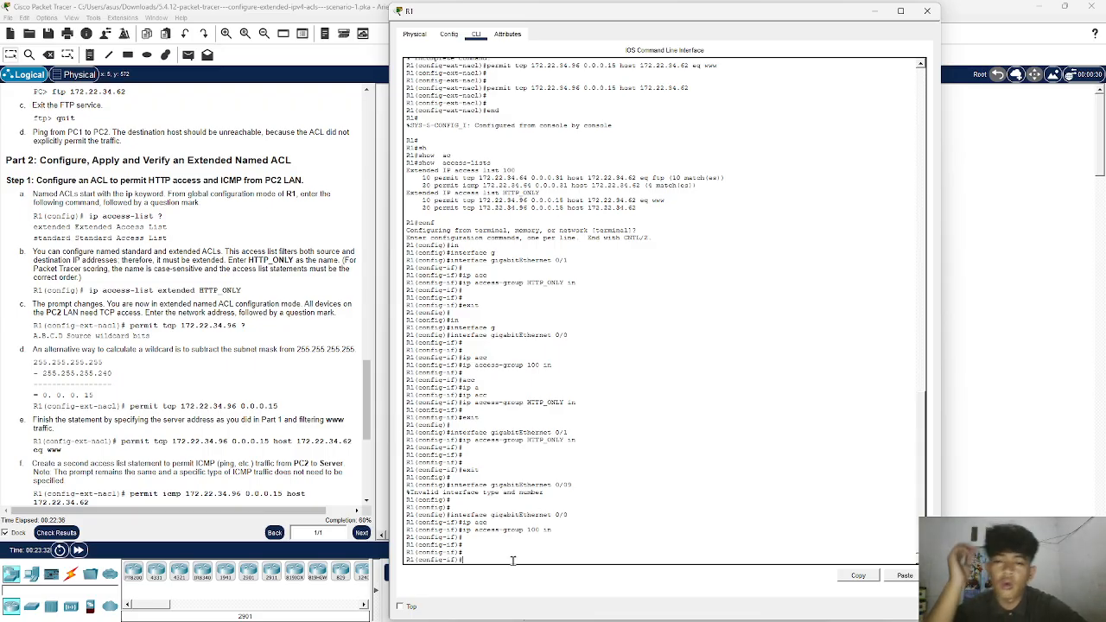
{"action": "type", "text": "exit"}
{"action": "key", "text": "Return"}
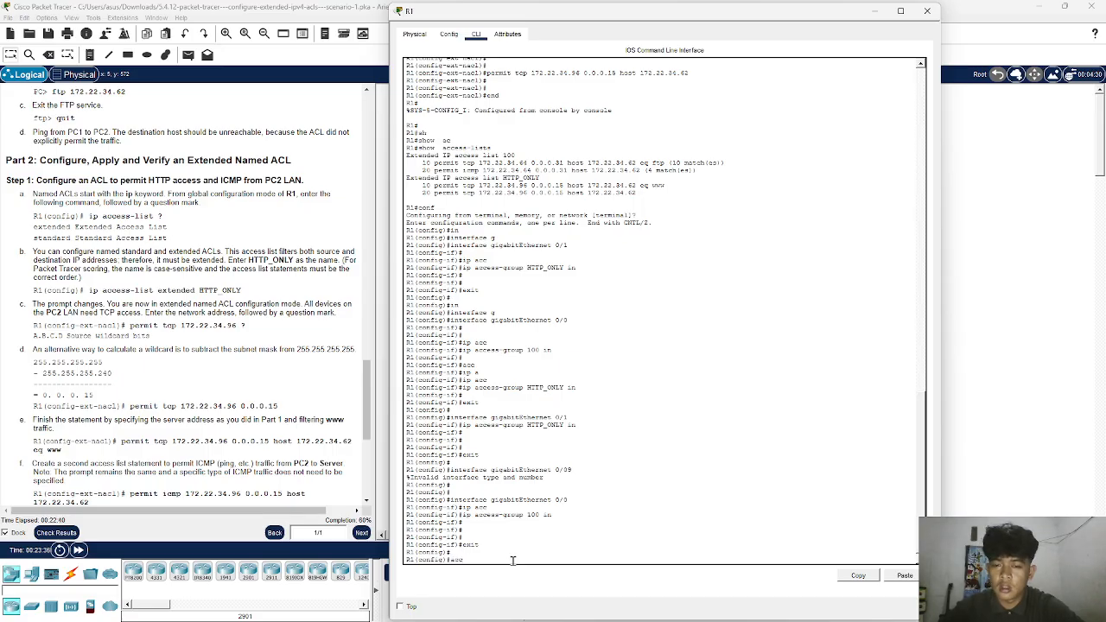
- Try to open the named ACL with the command access-list extended HTTP_ONLY in R1's global configuration mode
{"action": "type", "text": "acc"}
{"action": "key", "text": "Tab"}
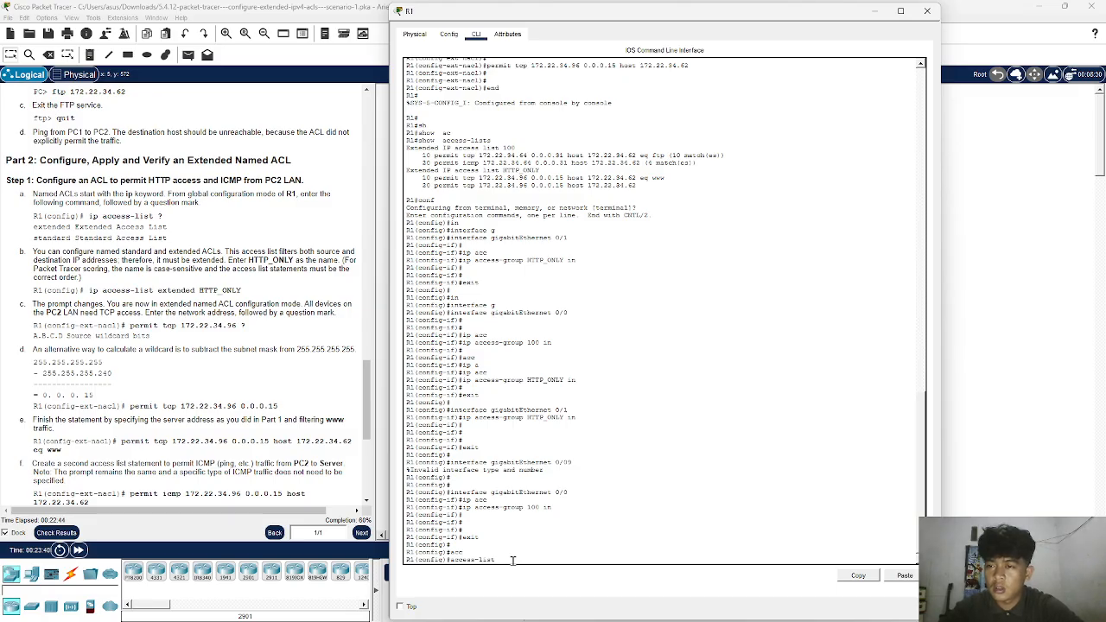
{"action": "type", "text": "ex"}
{"action": "key", "text": "Tab"}
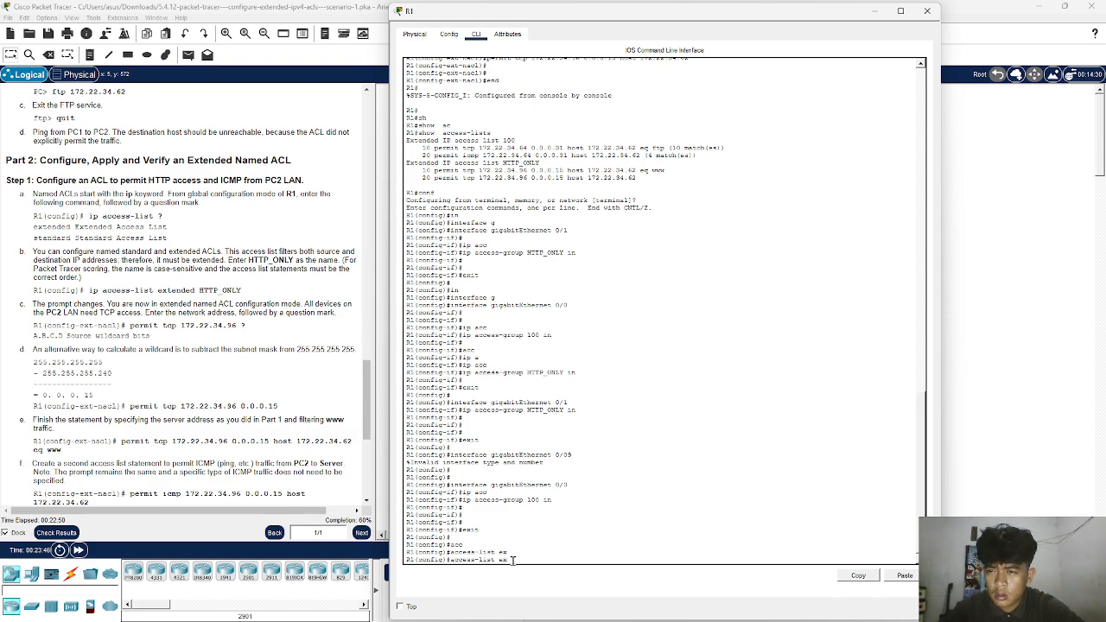
{"action": "type", "text": "tended"}
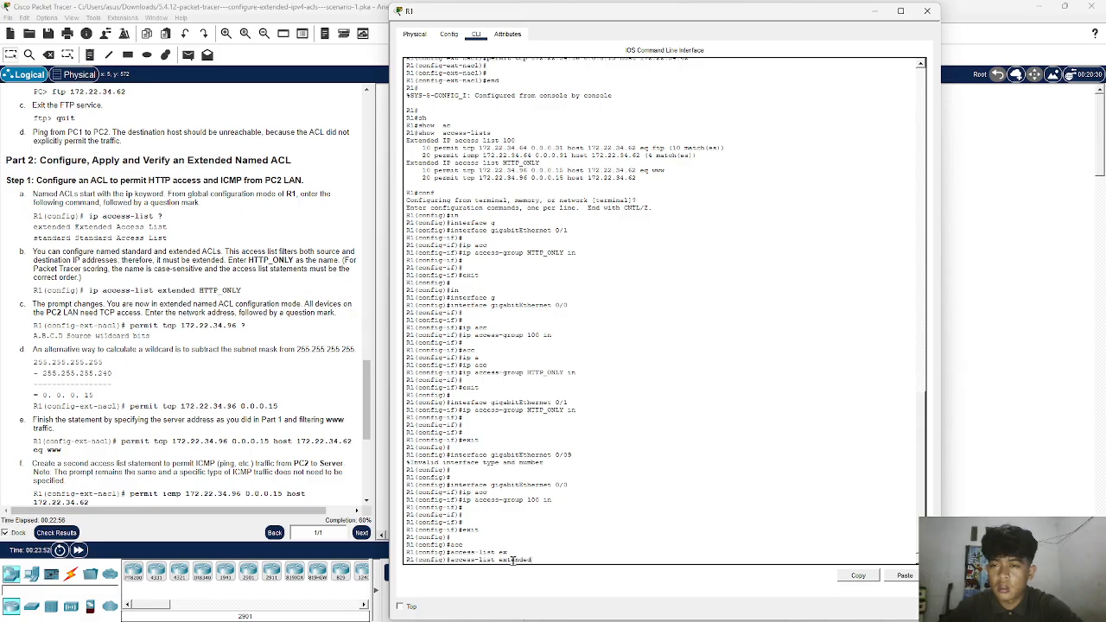
{"action": "type", "text": " HTTP_ONLY"}
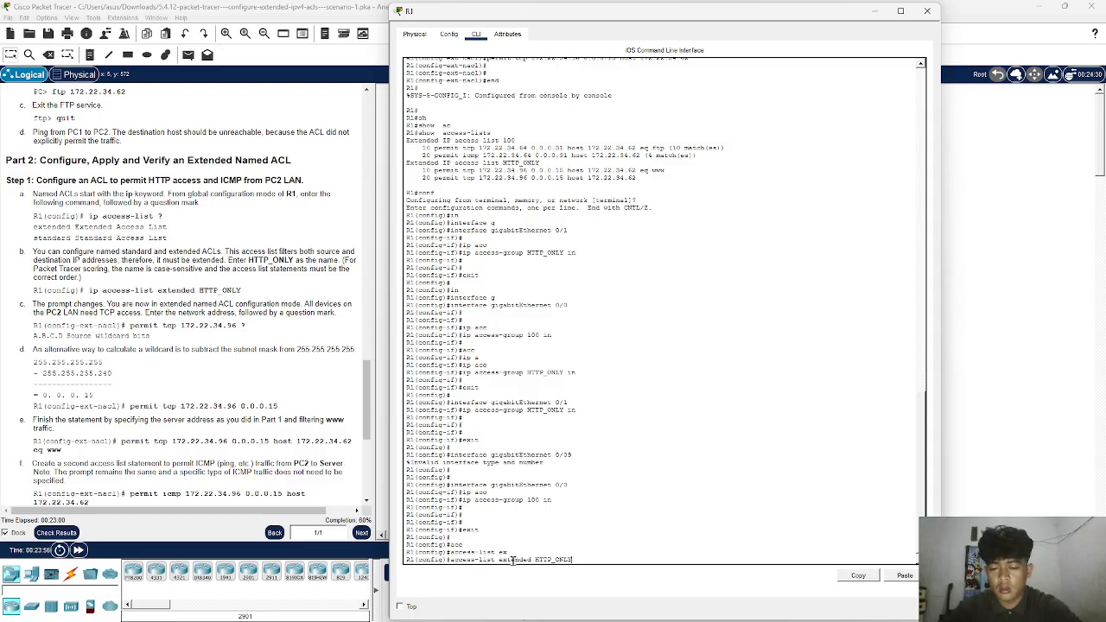
{"action": "key", "text": "Return"}
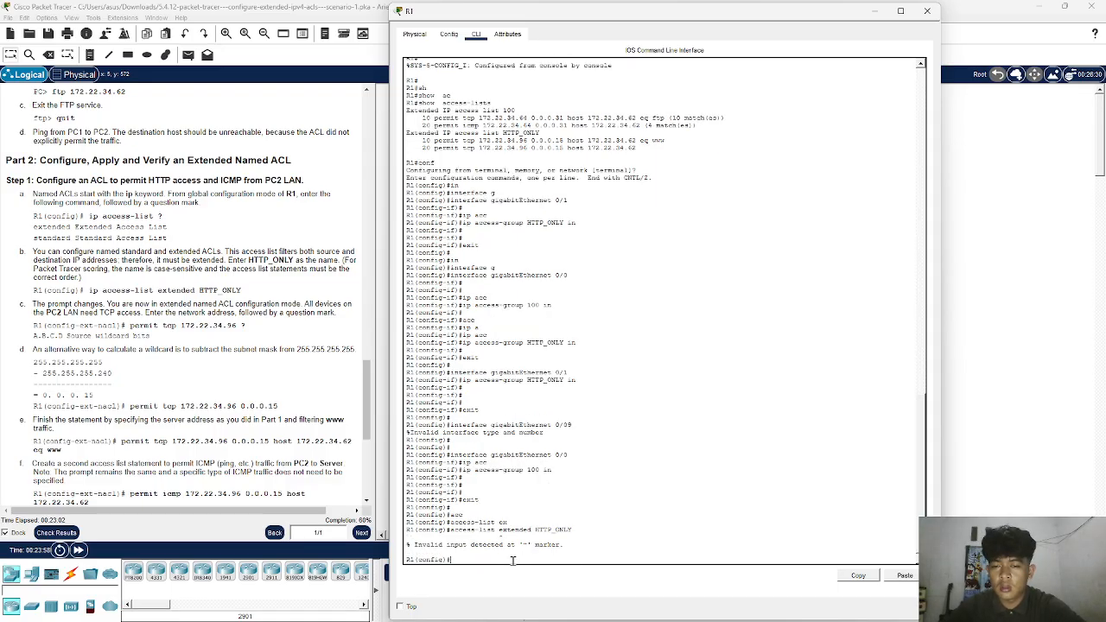
{"action": "key", "text": "Return"}
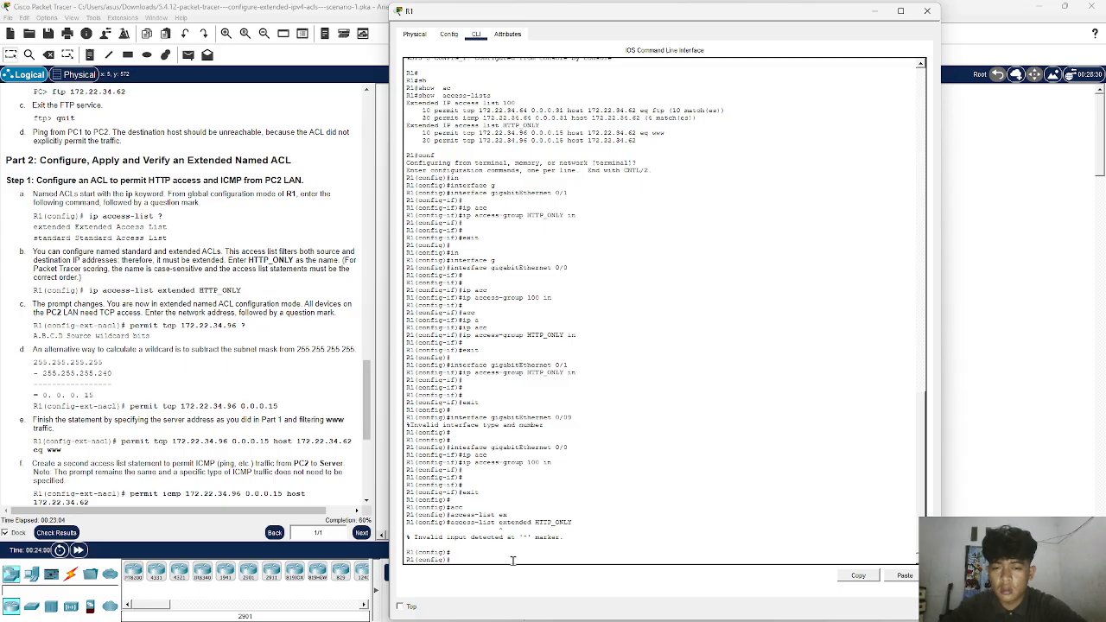
- Enter extended named ACL configuration mode on R1 with ip access-list extended HTTP_ONLY
{"action": "key", "text": "Up"}
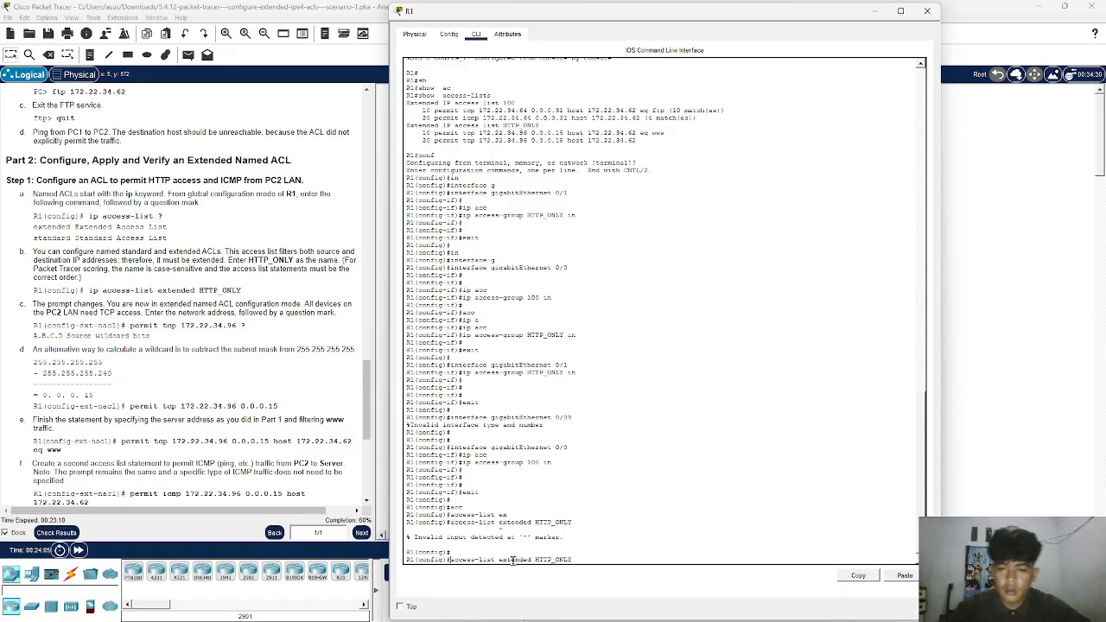
{"action": "type", "text": "ip"}
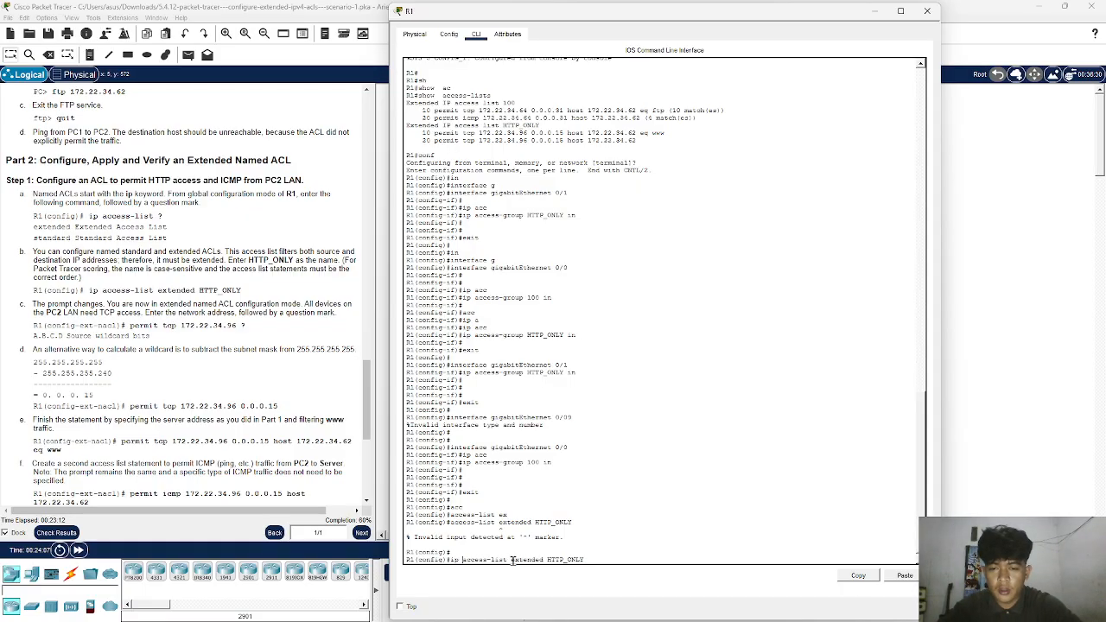
{"action": "key", "text": "Return"}
{"action": "key", "text": "Return"}
{"action": "key", "text": "Return"}
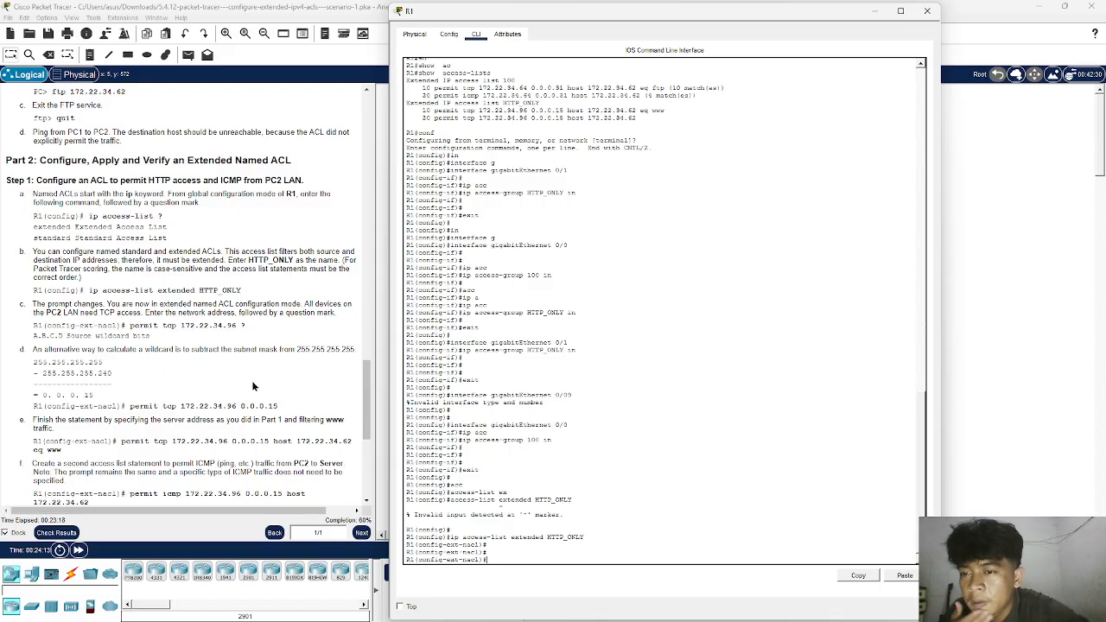
- Copy permit tcp 172.22.34.96 ? from the instructions and run it in R1's CLI to query the next parameter
{"action": "scroll", "coordinate": [254, 387], "scroll_direction": "down", "scroll_amount": 4}
{"action": "scroll", "coordinate": [253, 386], "scroll_direction": "up", "scroll_amount": 1}
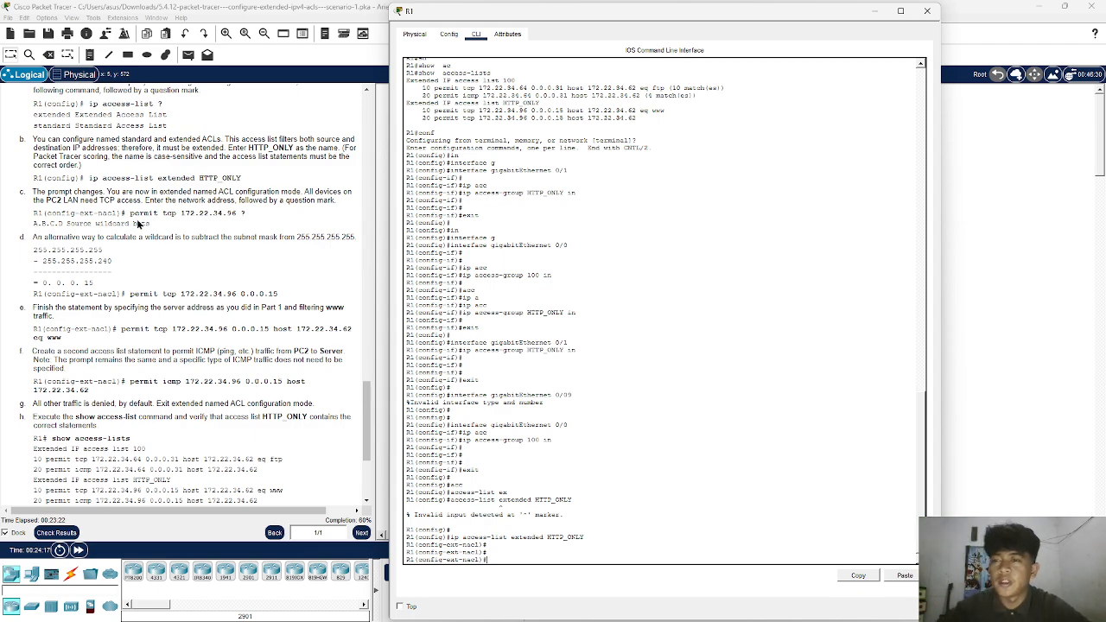
{"action": "left_click_drag", "start_coordinate": [126, 212], "coordinate": [249, 215]}
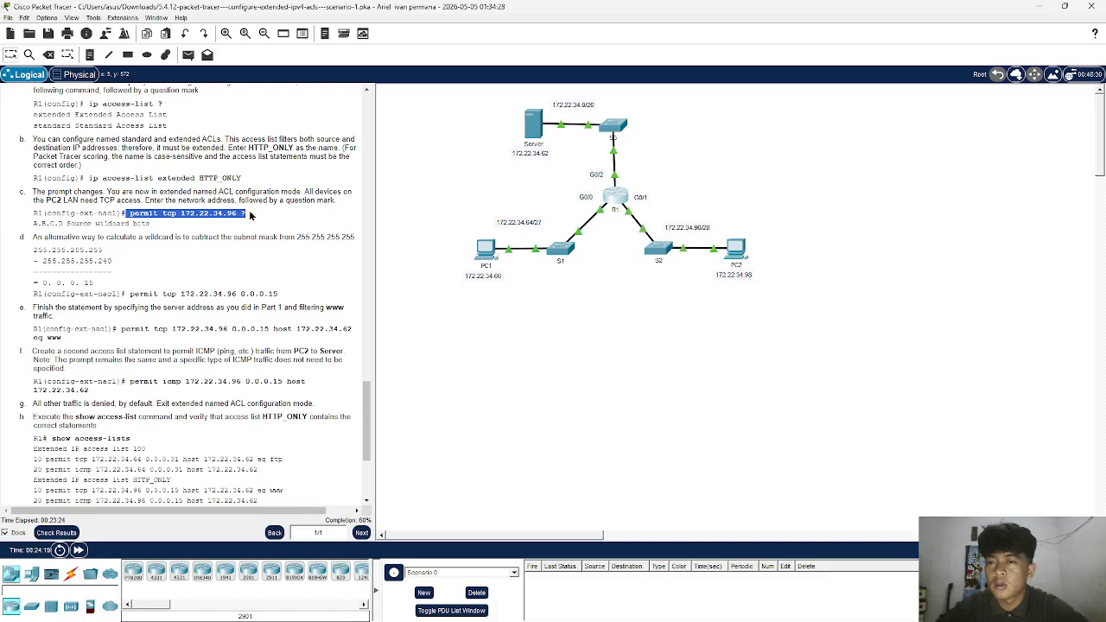
{"action": "right_click", "coordinate": [245, 212]}
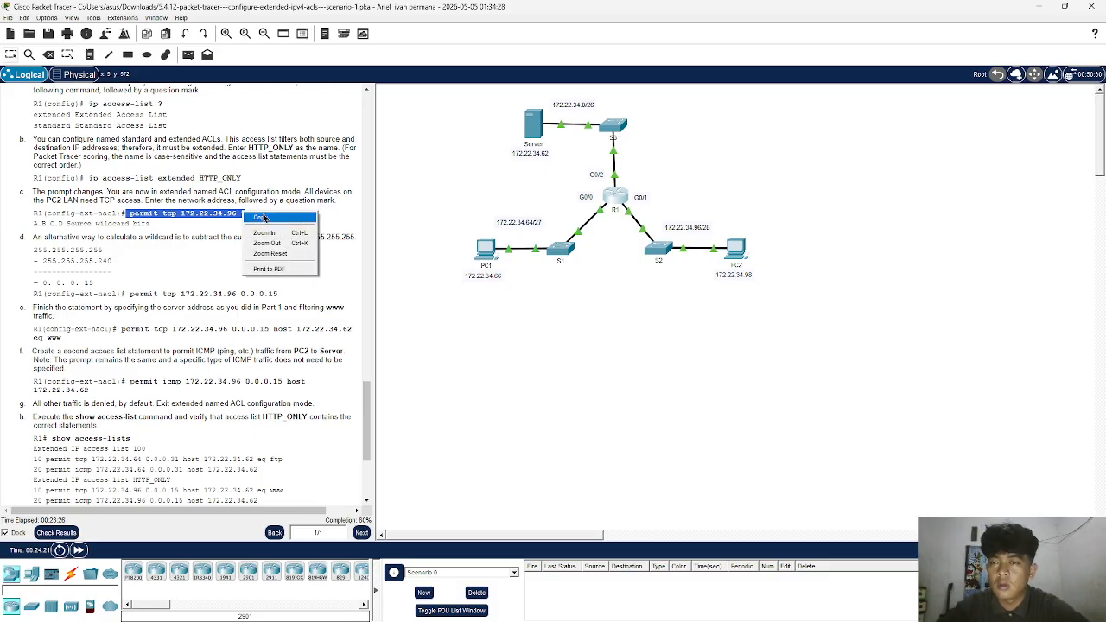
{"action": "left_click", "coordinate": [264, 217]}
{"action": "left_click", "coordinate": [615, 195]}
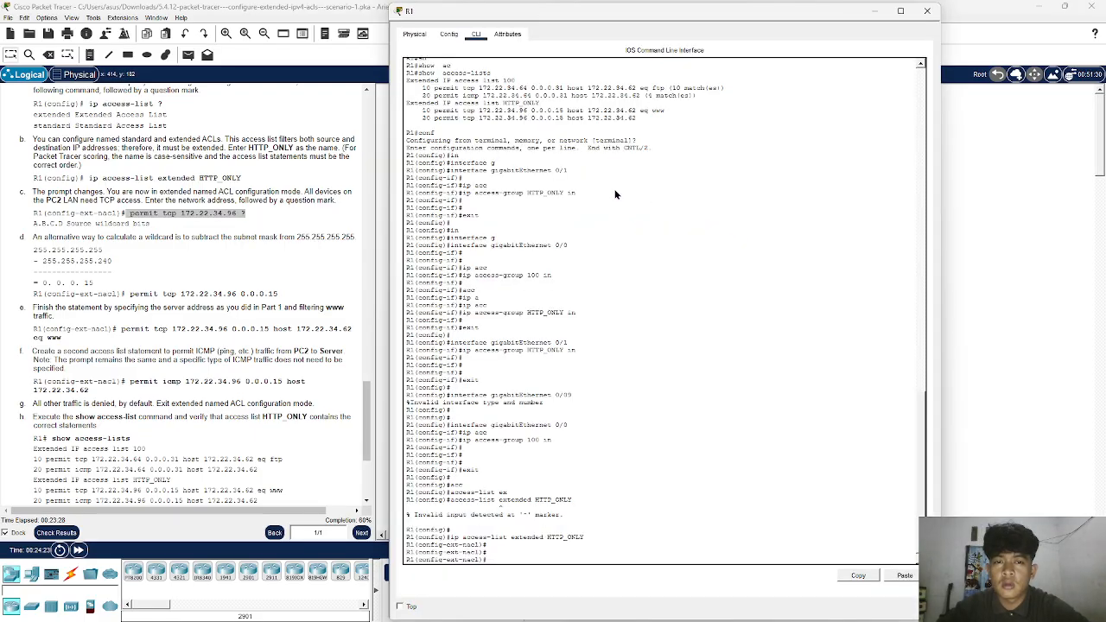
{"action": "right_click", "coordinate": [686, 307]}
{"action": "left_click", "coordinate": [705, 325]}
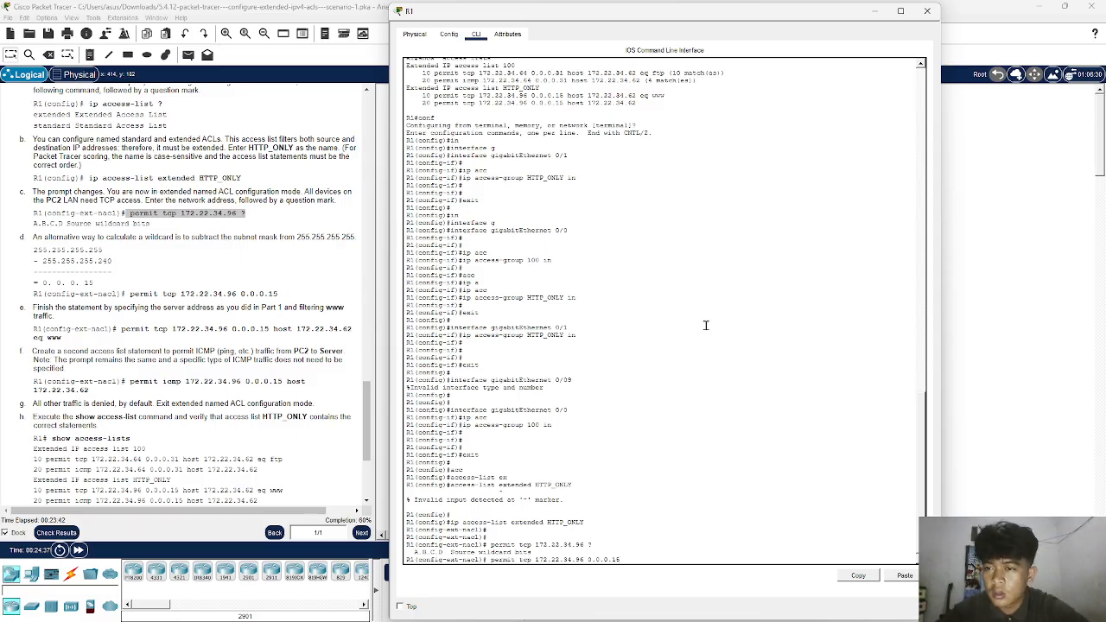
- Try to add the statement permit tcp 172.22.34.96 0.0.0.15 to the HTTP_ONLY ACL
{"action": "key", "text": "Return"}
{"action": "key", "text": "Return"}
{"action": "key", "text": "Return"}
{"action": "key", "text": "Return"}
{"action": "key", "text": "Return"}
{"action": "key", "text": "Return"}
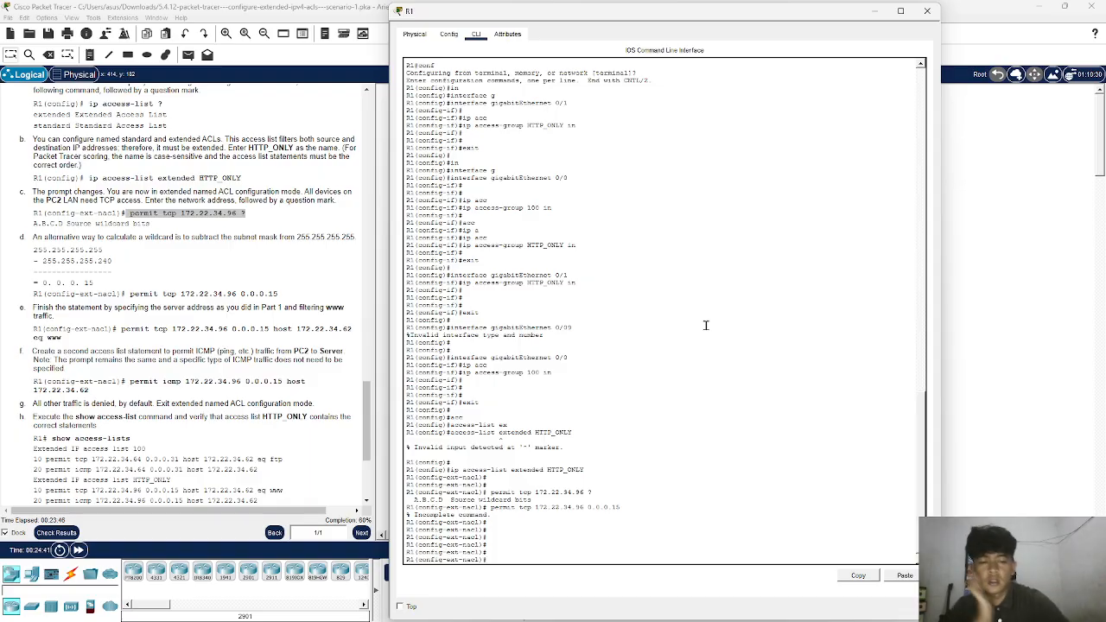
- Capture a screenshot of the latest permit tcp commands in R1's CLI and attach it to a new ChatGPT chat in Chrome
{"action": "key", "text": "super+shift+s"}
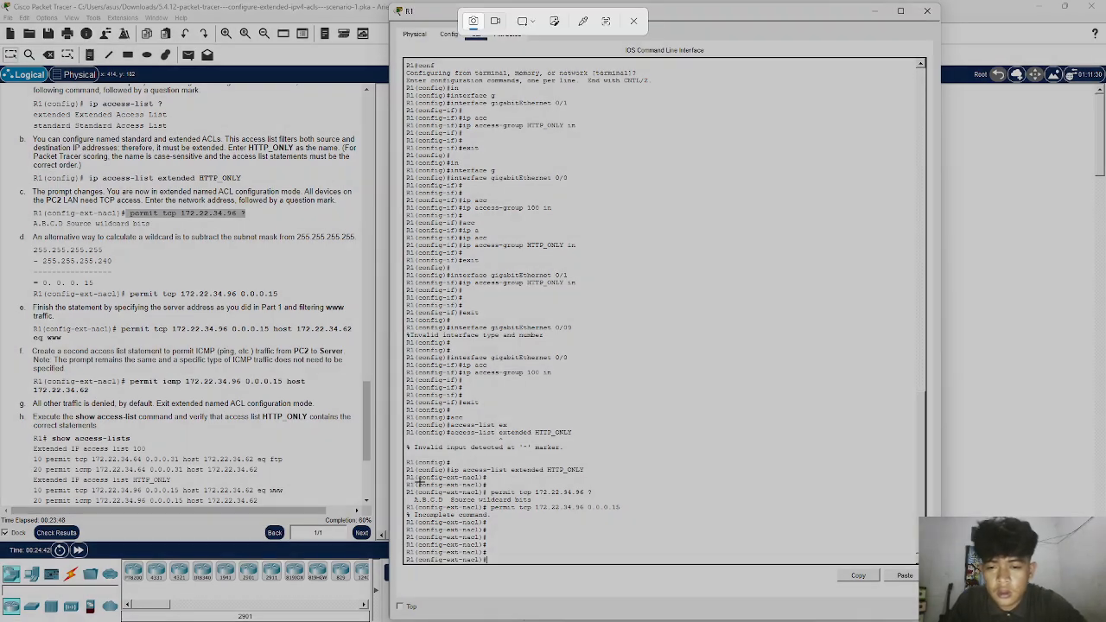
{"action": "left_click_drag", "start_coordinate": [405, 488], "coordinate": [617, 569]}
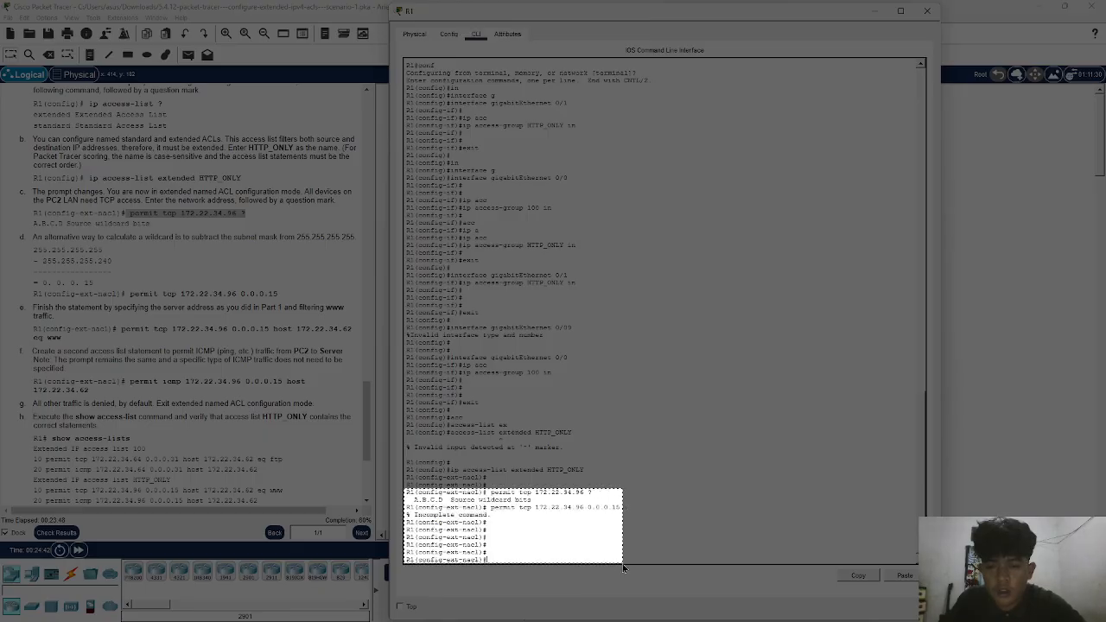
{"action": "mouse_move", "coordinate": [461, 609]}
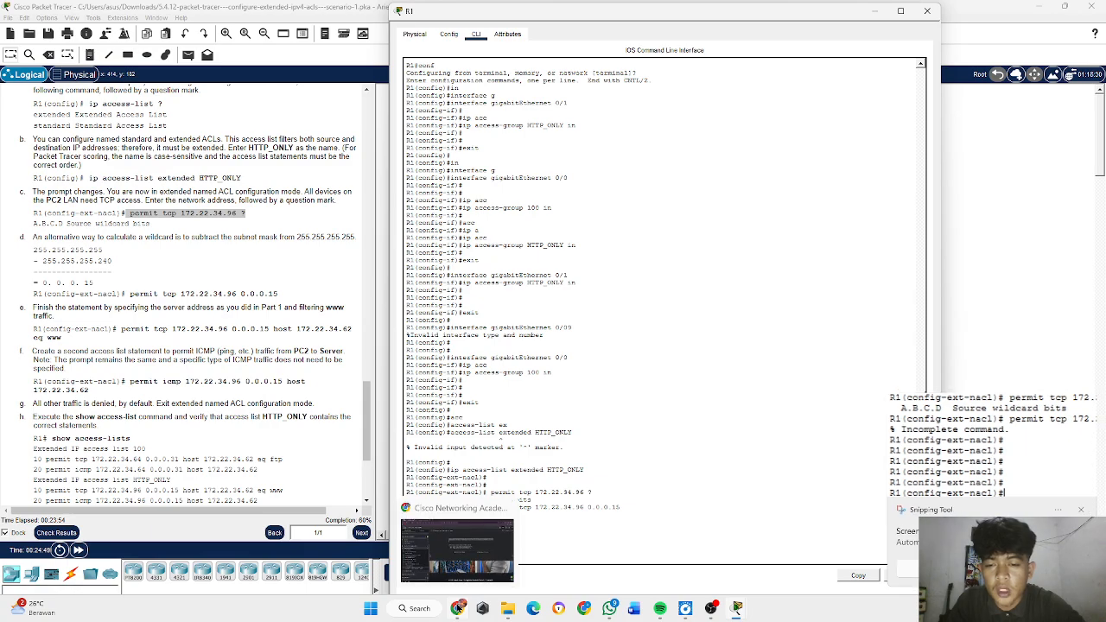
{"action": "left_click", "coordinate": [450, 560]}
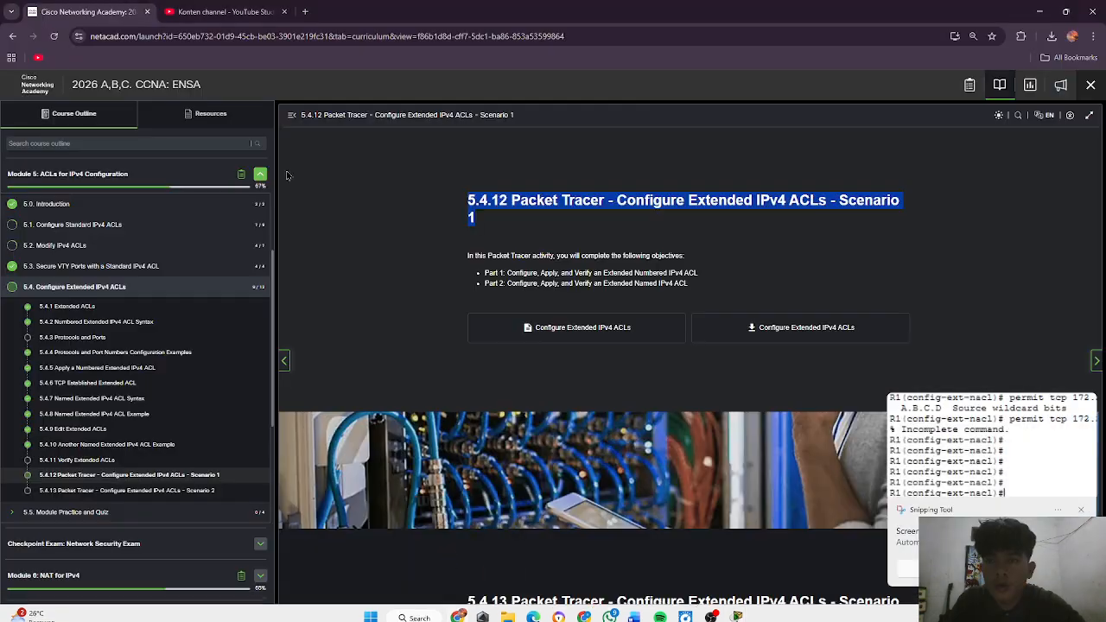
{"action": "left_click", "coordinate": [305, 11]}
{"action": "left_click", "coordinate": [306, 307]}
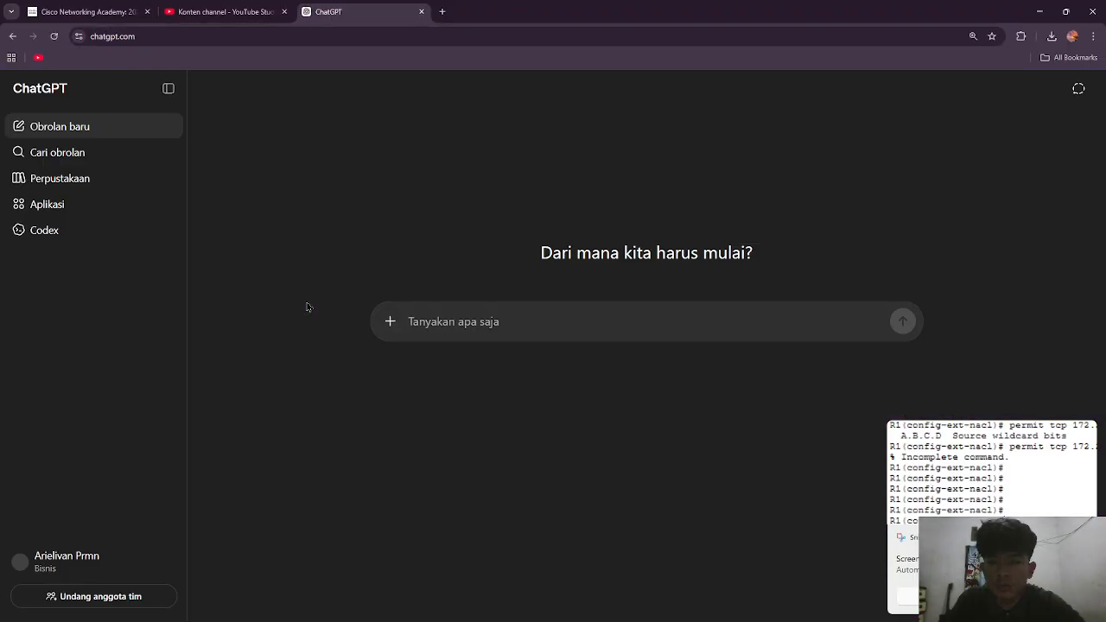
{"action": "left_click", "coordinate": [446, 320]}
{"action": "key", "text": "ctrl+v"}
- Ask ChatGPT about the screenshot with the message "ini kenapa jelaskn menggunakan bahasa indo"
{"action": "type", "text": "ini eknapa"}
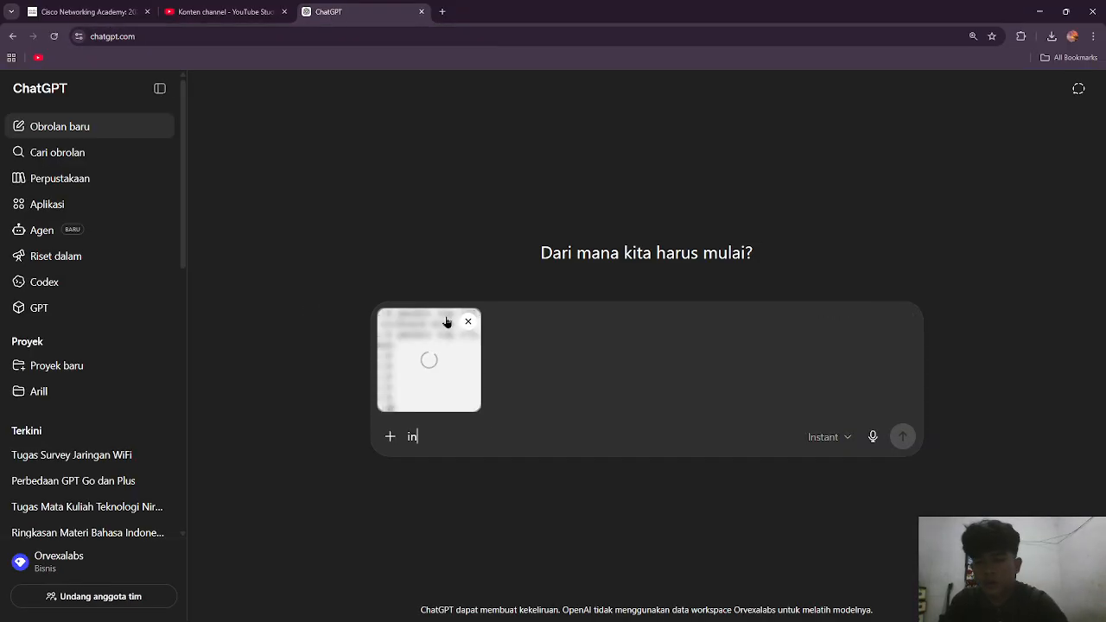
{"action": "key", "text": "BackSpace"}
{"action": "key", "text": "BackSpace"}
{"action": "key", "text": "BackSpace"}
{"action": "key", "text": "BackSpace"}
{"action": "key", "text": "BackSpace"}
{"action": "key", "text": "BackSpace"}
{"action": "type", "text": "kenap"}
{"action": "type", "text": "a mer"}
{"action": "key", "text": "BackSpace"}
{"action": "key", "text": "BackSpace"}
{"action": "key", "text": "BackSpace"}
{"action": "type", "text": "jelaskn menggunakan bas"}
{"action": "key", "text": "BackSpace"}
{"action": "type", "text": "hasa indo"}
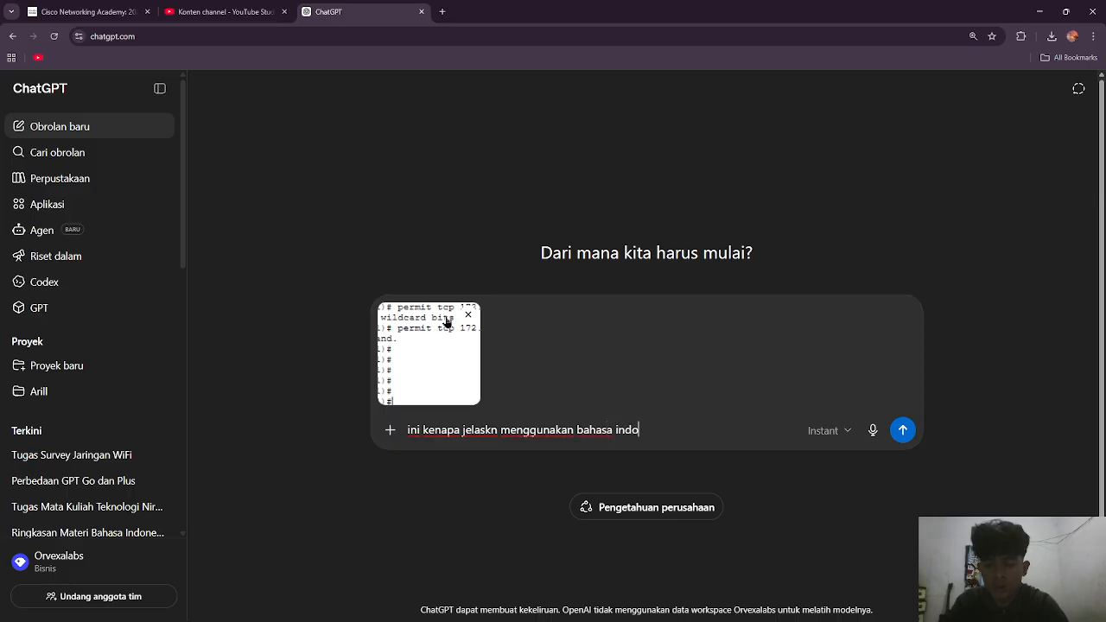
{"action": "key", "text": "Return"}
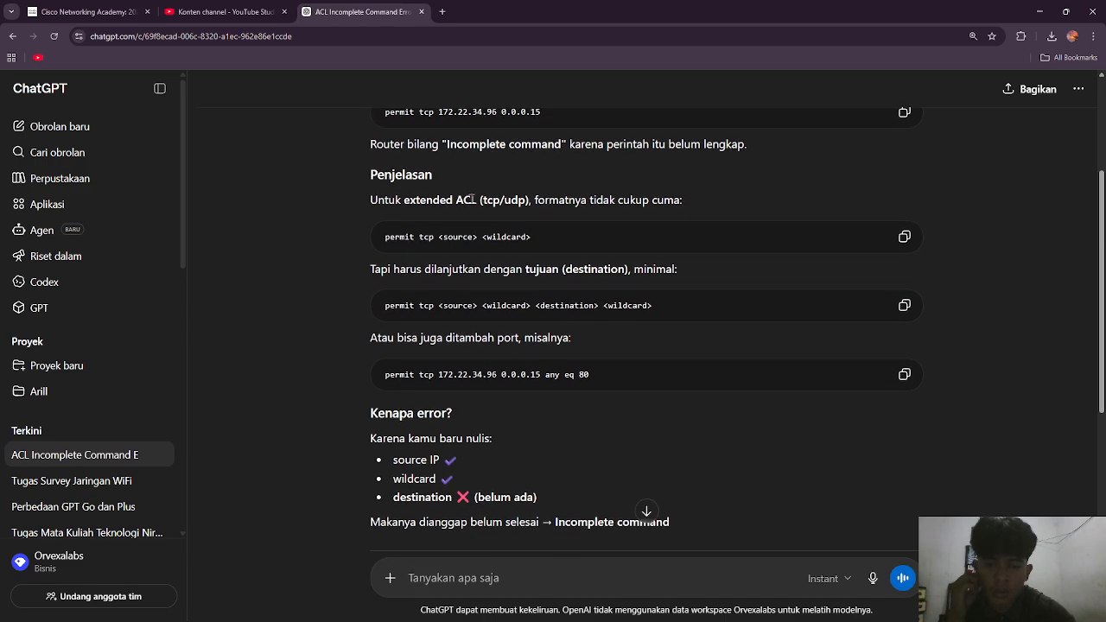
- Read ChatGPT's explanation of the command error and its example permit statements, then return to Packet Tracer
{"action": "scroll", "coordinate": [471, 201], "scroll_direction": "down", "scroll_amount": 2}
{"action": "scroll", "coordinate": [472, 201], "scroll_direction": "down", "scroll_amount": 3}
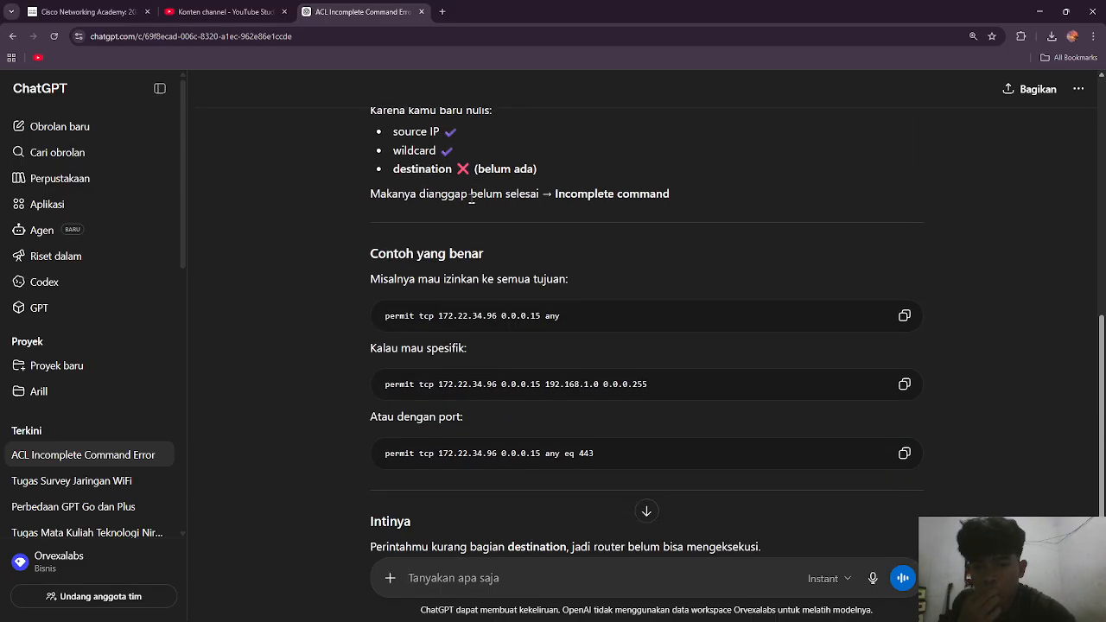
{"action": "scroll", "coordinate": [472, 201], "scroll_direction": "down", "scroll_amount": 1}
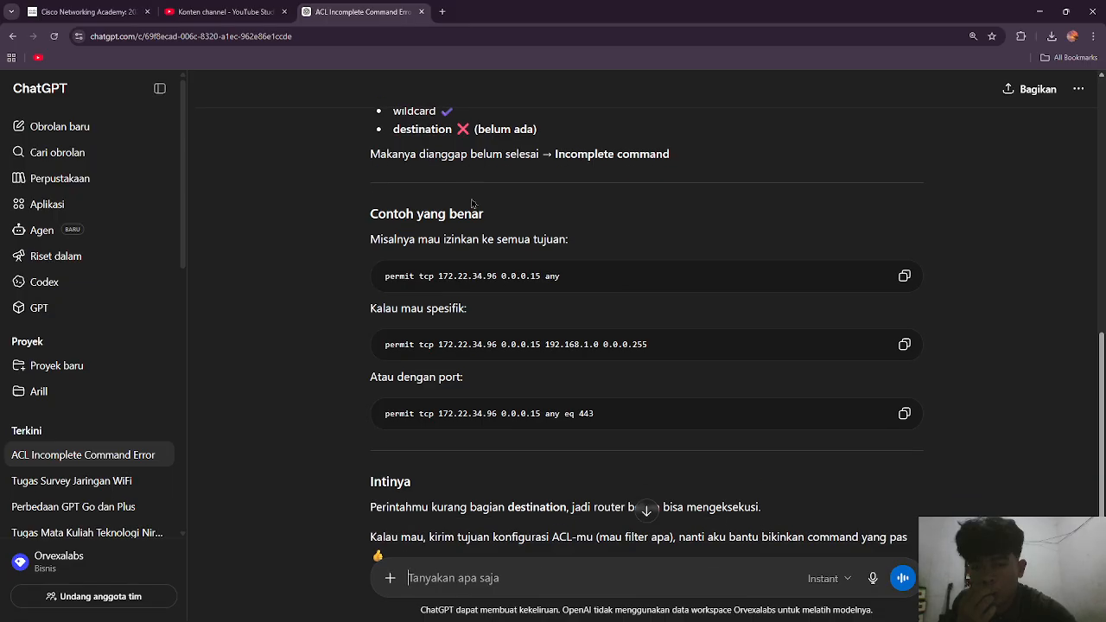
{"action": "scroll", "coordinate": [471, 203], "scroll_direction": "down", "scroll_amount": 2}
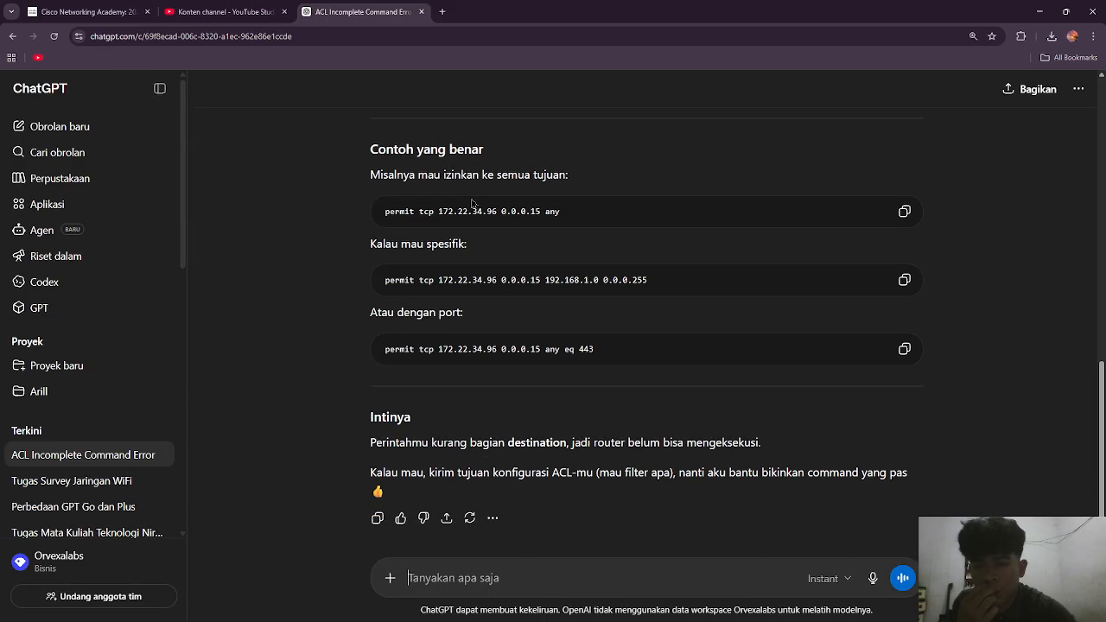
{"action": "left_click", "coordinate": [1039, 12]}
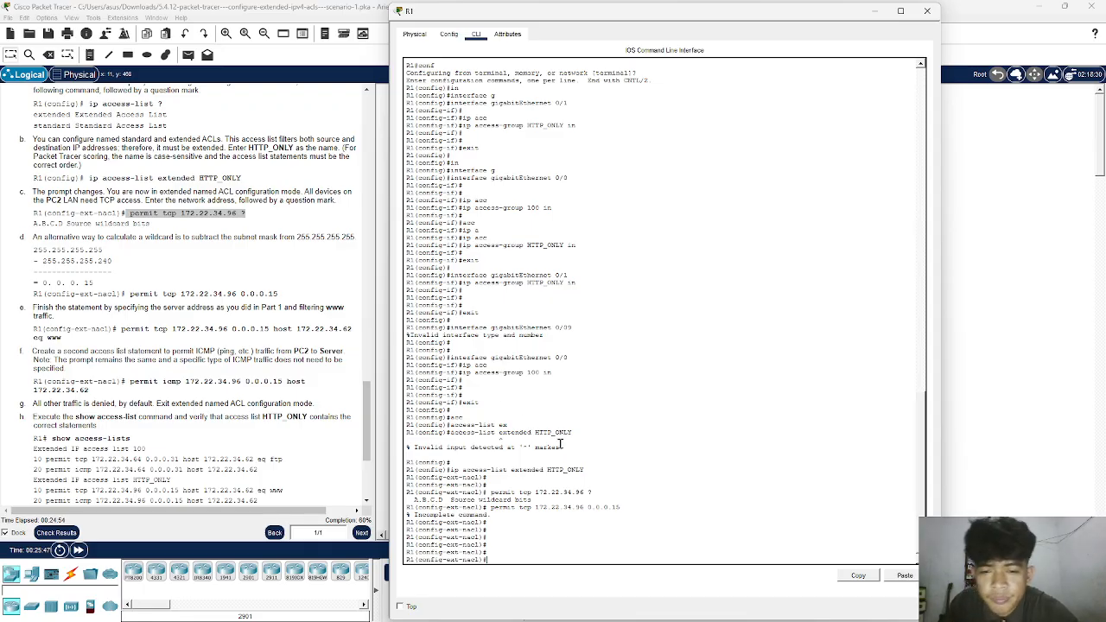
- Add the statement permit tcp 172.22.34.96 0.0.0.15 any to the HTTP_ONLY ACL on R1
{"action": "key", "text": "Up"}
{"action": "type", "text": "ho"}
{"action": "key", "text": "Return"}
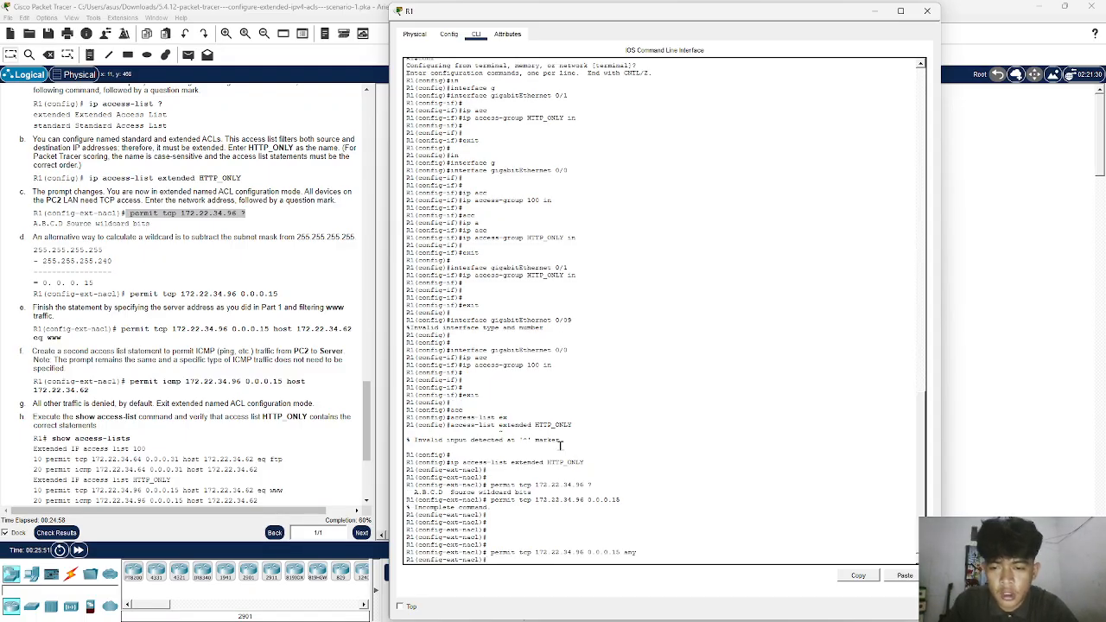
{"action": "key", "text": "Return"}
{"action": "key", "text": "Return"}
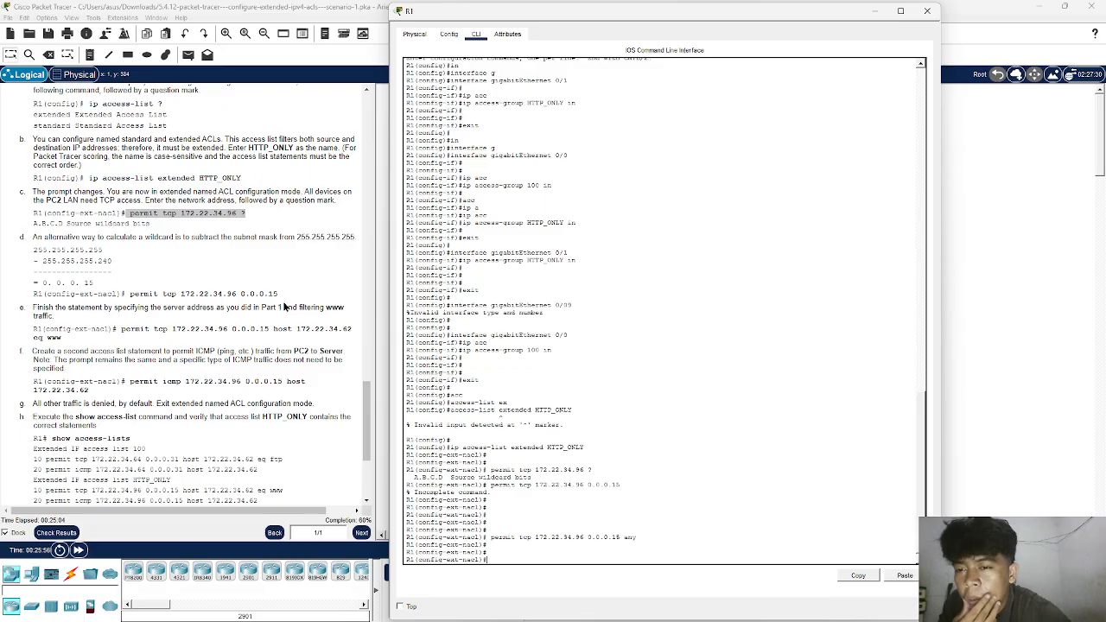
- Check the activity results, review the status of the assessment items, and close the results
{"action": "scroll", "coordinate": [284, 306], "scroll_direction": "down", "scroll_amount": 3}
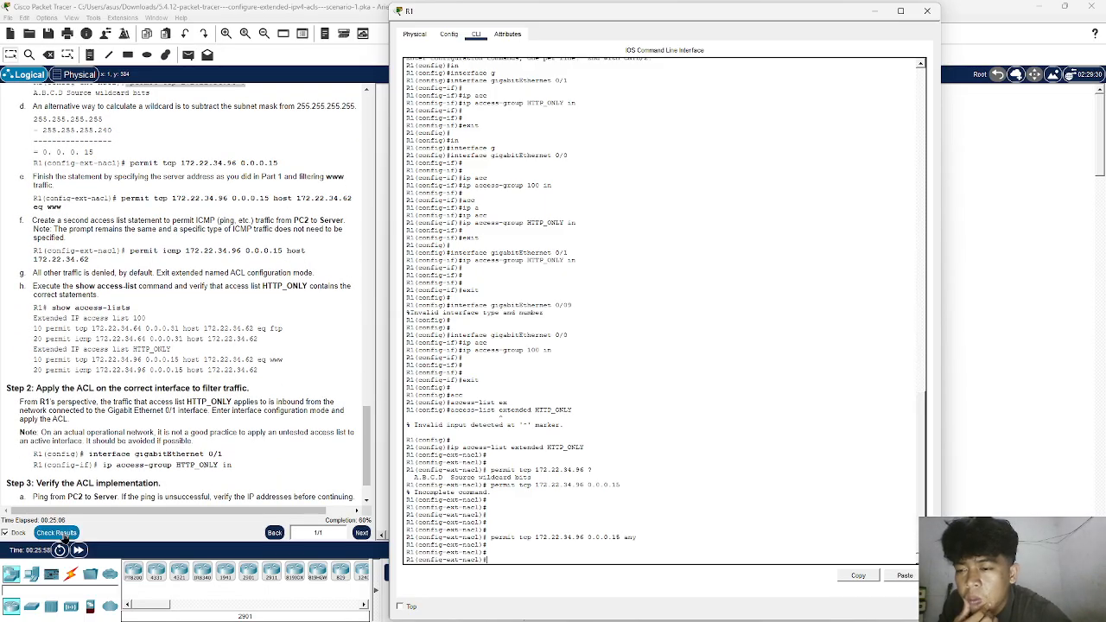
{"action": "left_click", "coordinate": [63, 533]}
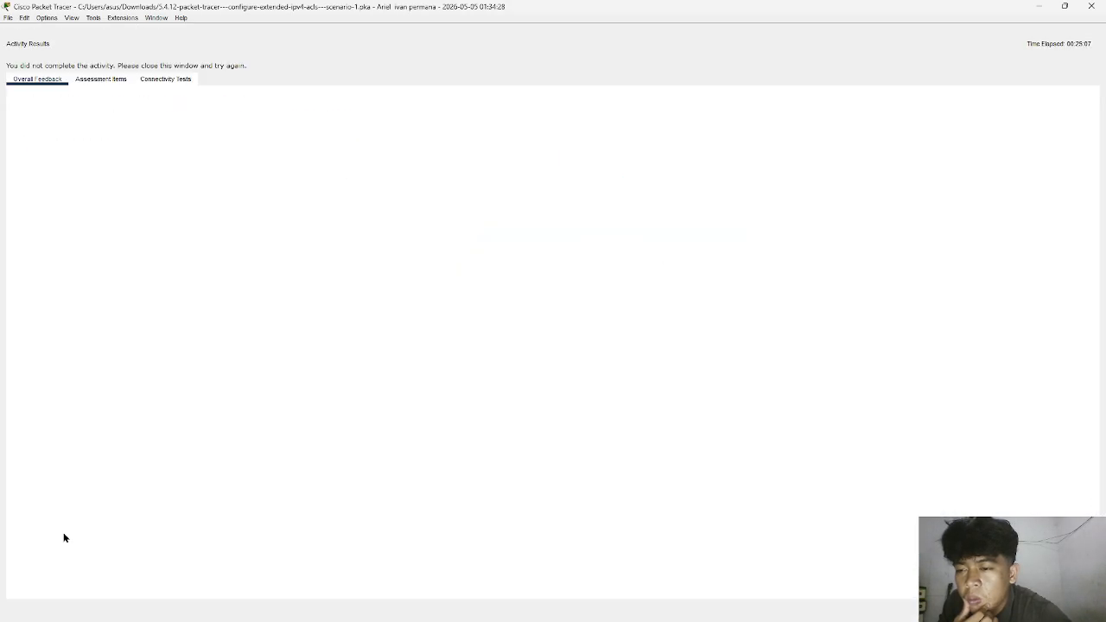
{"action": "left_click", "coordinate": [108, 80]}
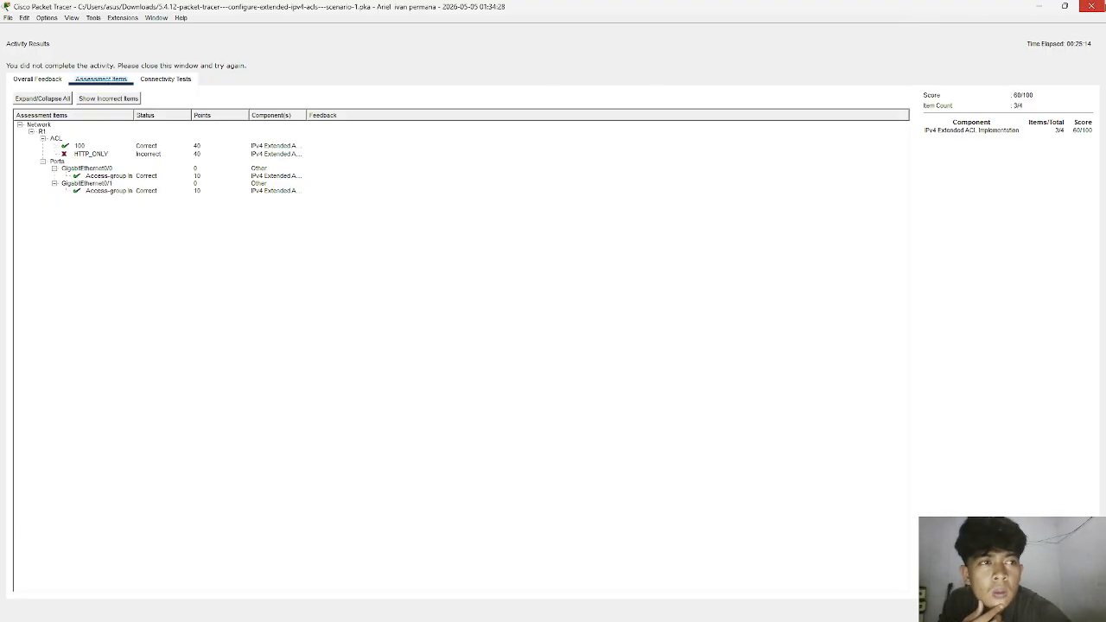
{"action": "left_click", "coordinate": [1090, 6]}
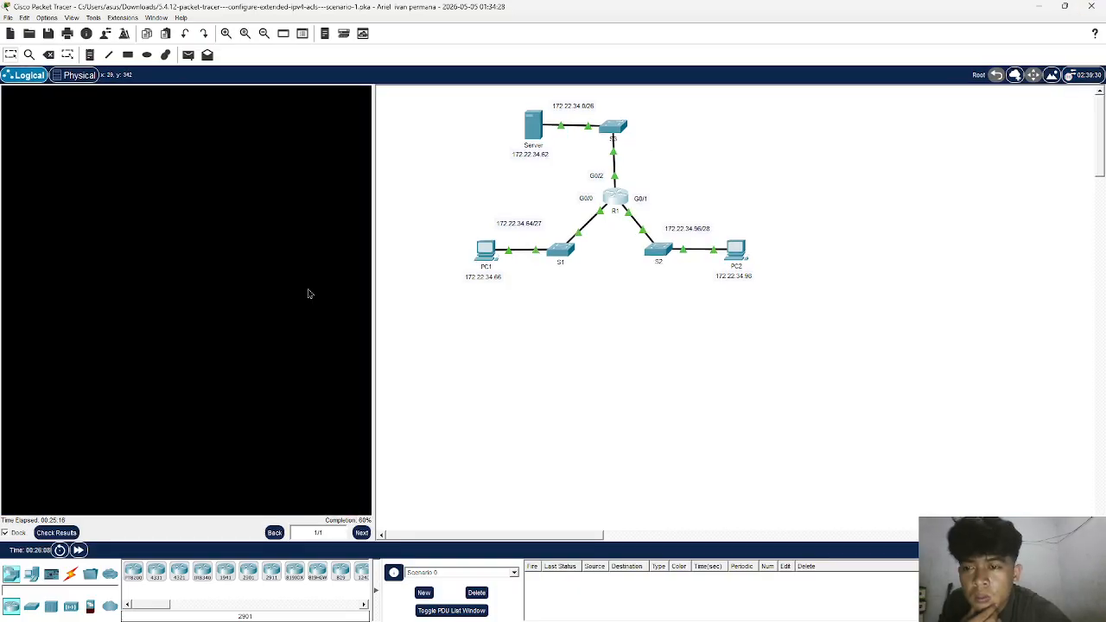
- Review the Part 1 instructions for configuring extended ACL 100 to permit FTP and ICMP from the PC1 LAN
{"action": "scroll", "coordinate": [308, 294], "scroll_direction": "down", "scroll_amount": 5}
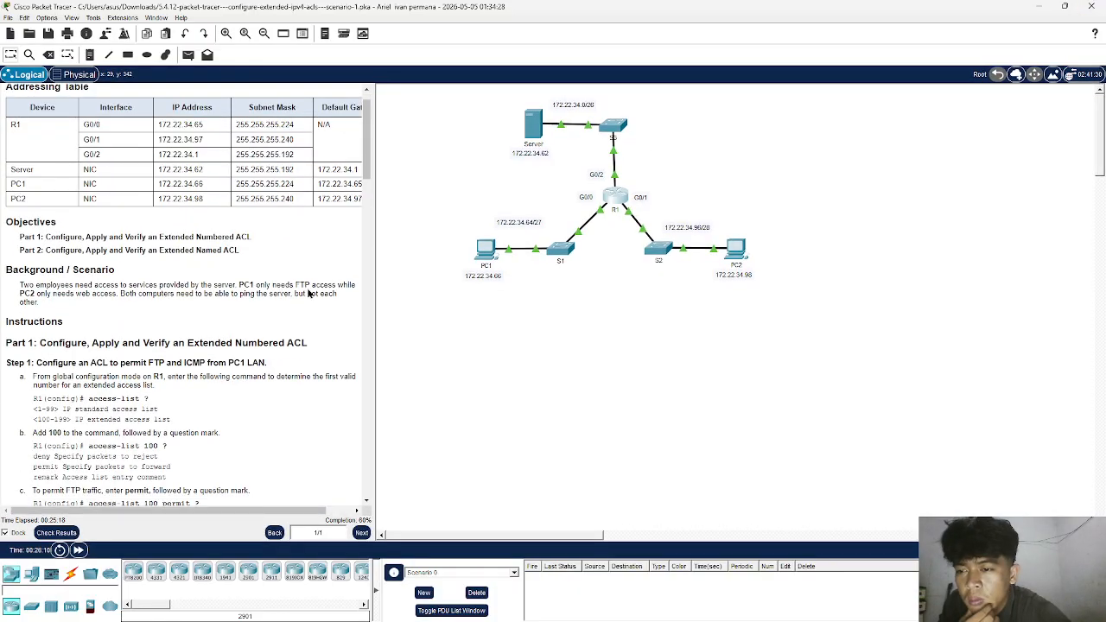
{"action": "scroll", "coordinate": [309, 294], "scroll_direction": "down", "scroll_amount": 3}
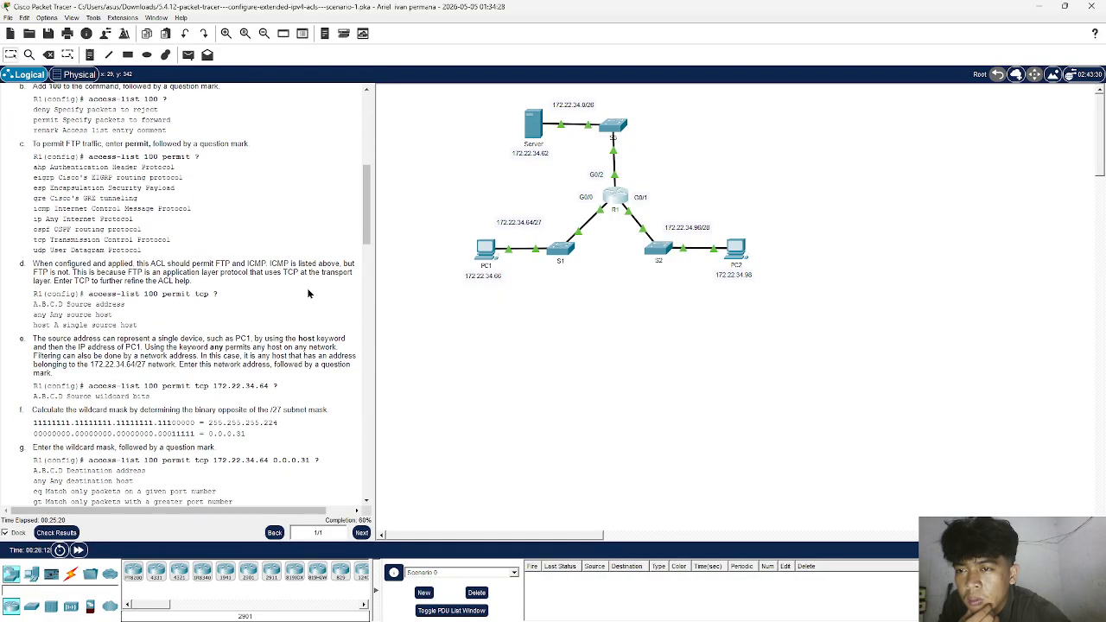
{"action": "scroll", "coordinate": [308, 294], "scroll_direction": "down", "scroll_amount": 2}
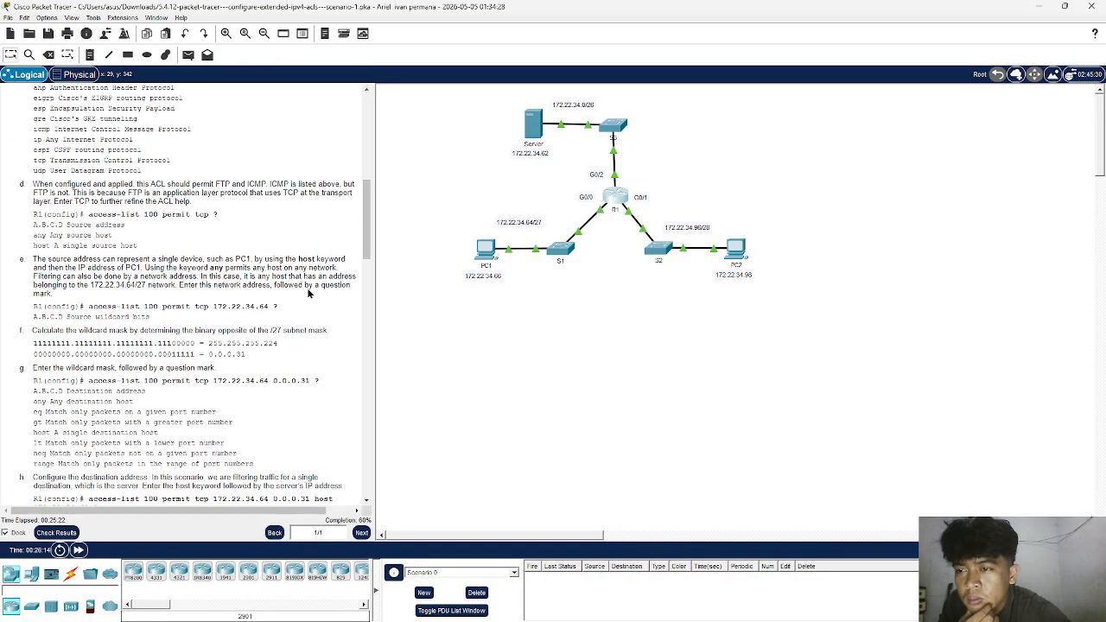
{"action": "scroll", "coordinate": [309, 293], "scroll_direction": "down", "scroll_amount": 3}
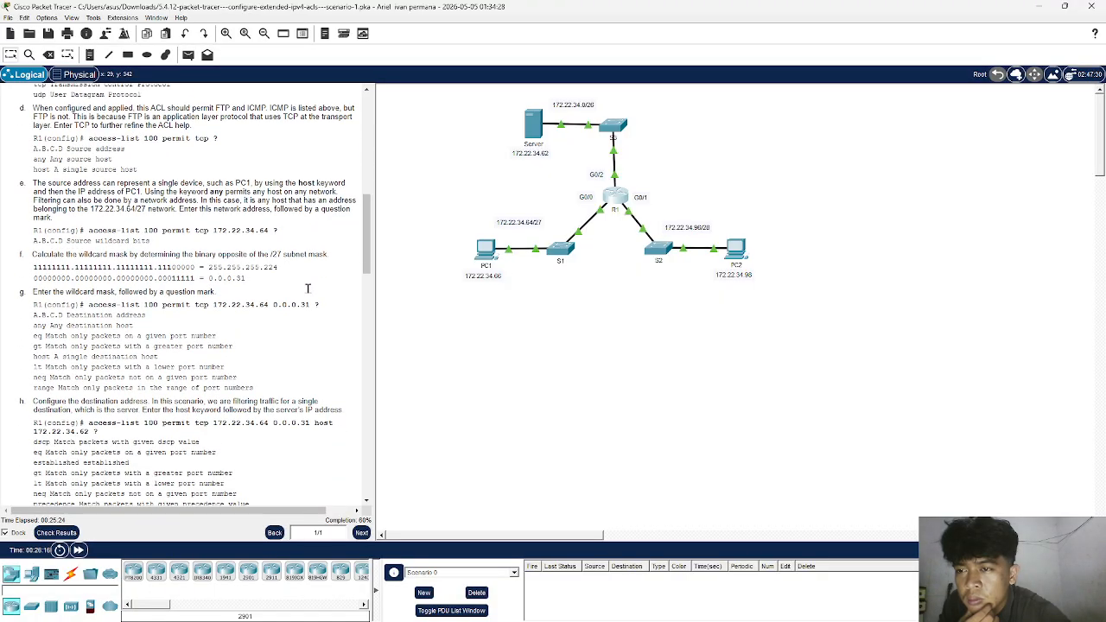
{"action": "scroll", "coordinate": [309, 294], "scroll_direction": "down", "scroll_amount": 1}
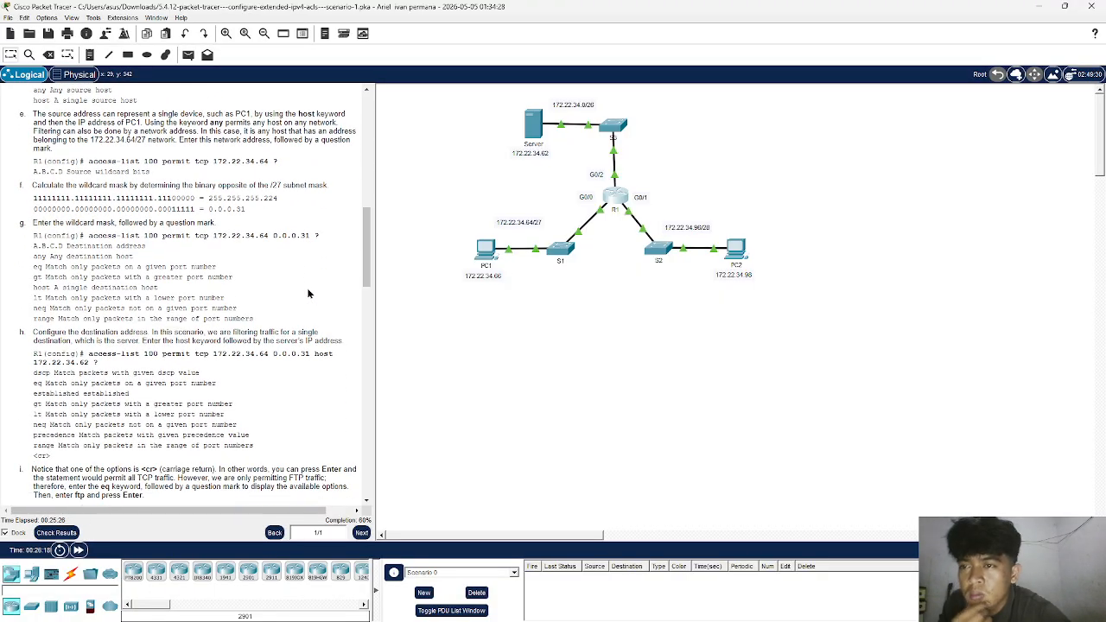
{"action": "scroll", "coordinate": [308, 293], "scroll_direction": "down", "scroll_amount": 10}
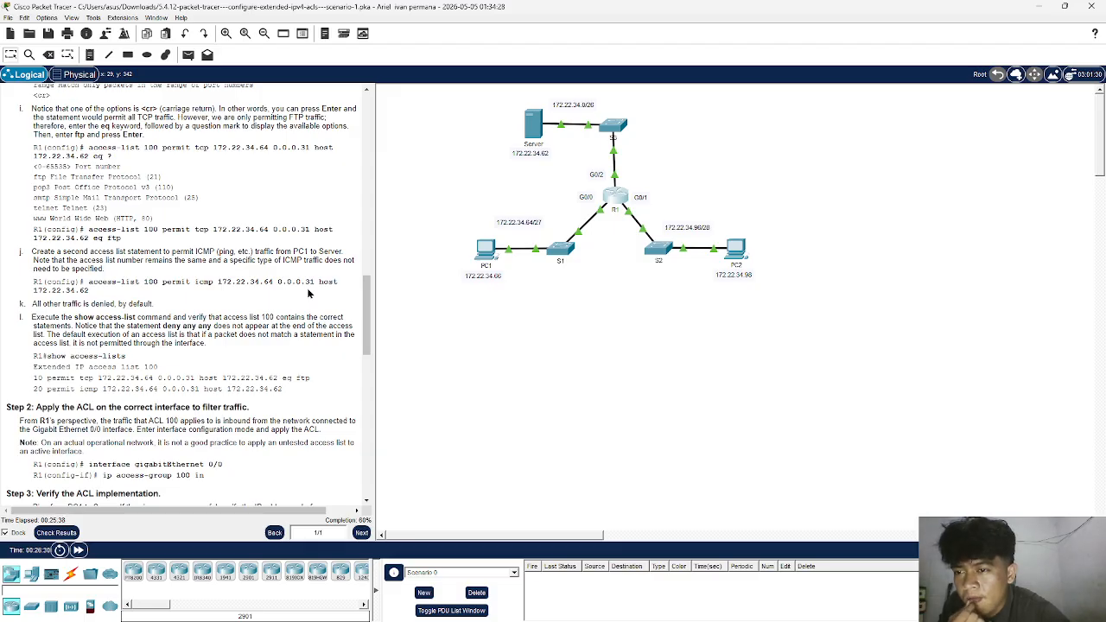
{"action": "scroll", "coordinate": [307, 289], "scroll_direction": "up", "scroll_amount": 2}
{"action": "scroll", "coordinate": [307, 288], "scroll_direction": "up", "scroll_amount": 4}
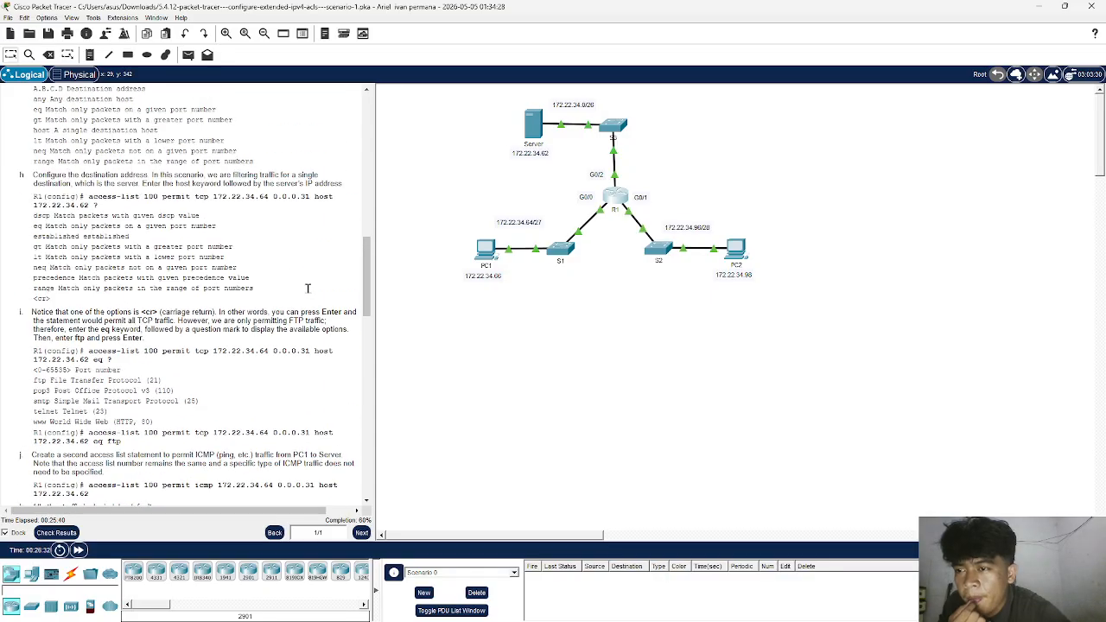
{"action": "scroll", "coordinate": [307, 294], "scroll_direction": "up", "scroll_amount": 20}
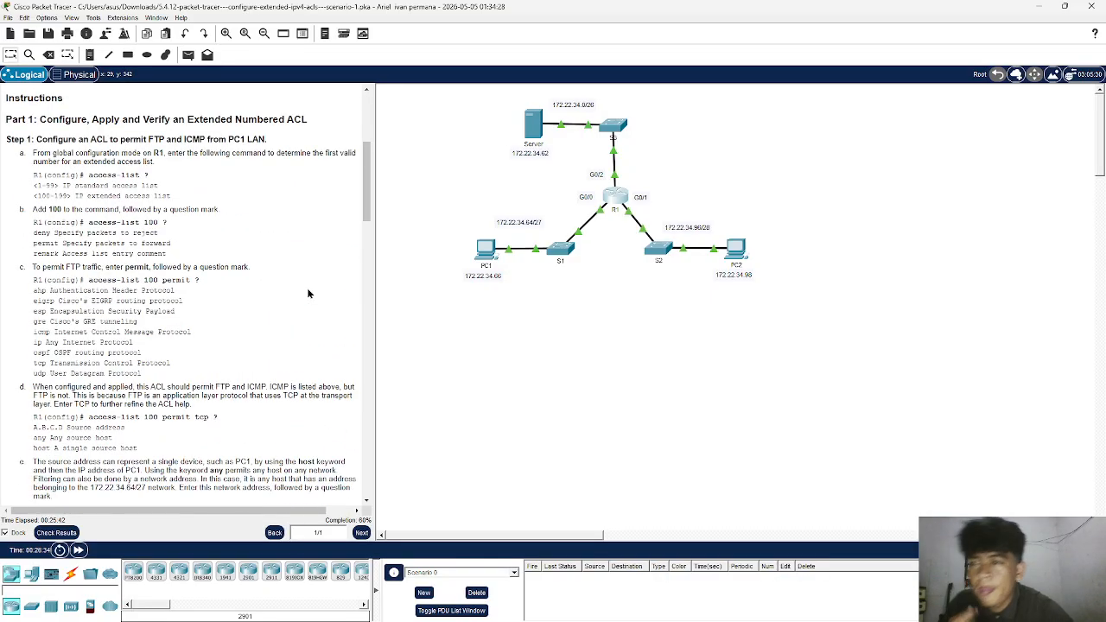
- Reopen R1's CLI, end the HTTP_ONLY ACL configuration, and re-enter global configuration mode from the terminal
{"action": "left_click", "coordinate": [615, 197]}
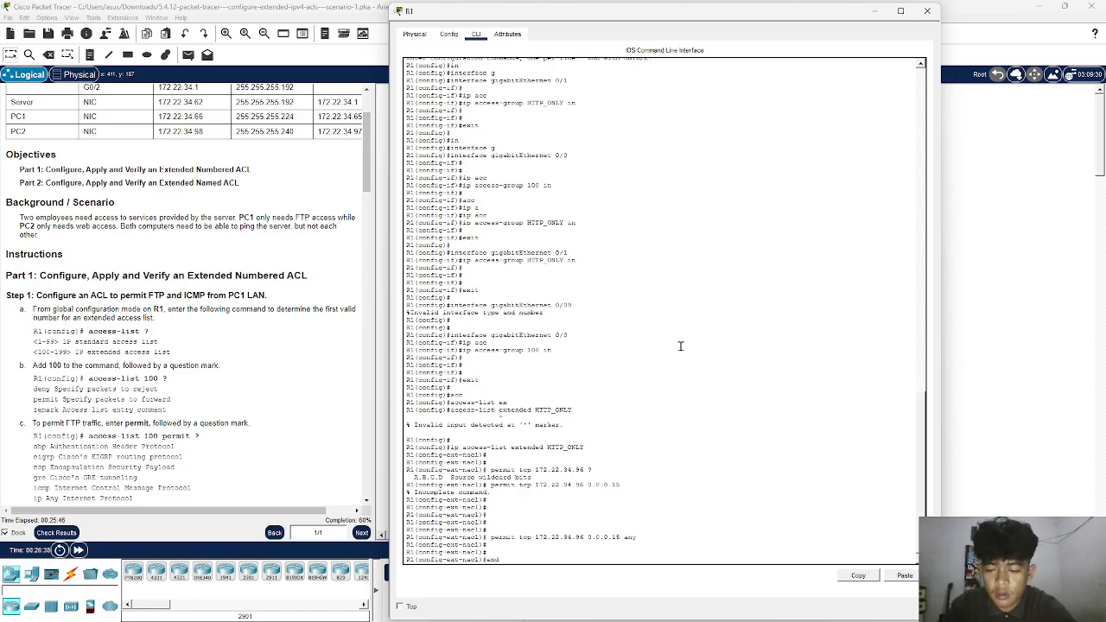
{"action": "type", "text": "end"}
{"action": "key", "text": "Return"}
{"action": "key", "text": "Return"}
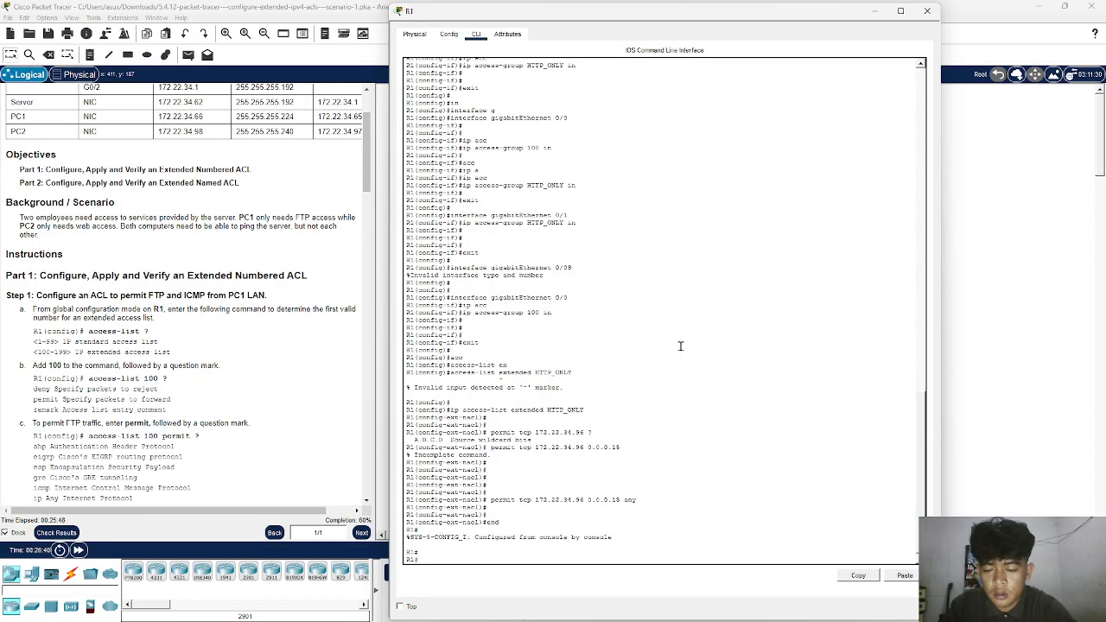
{"action": "type", "text": "conf"}
{"action": "key", "text": "Return"}
{"action": "key", "text": "Return"}
{"action": "key", "text": "Return"}
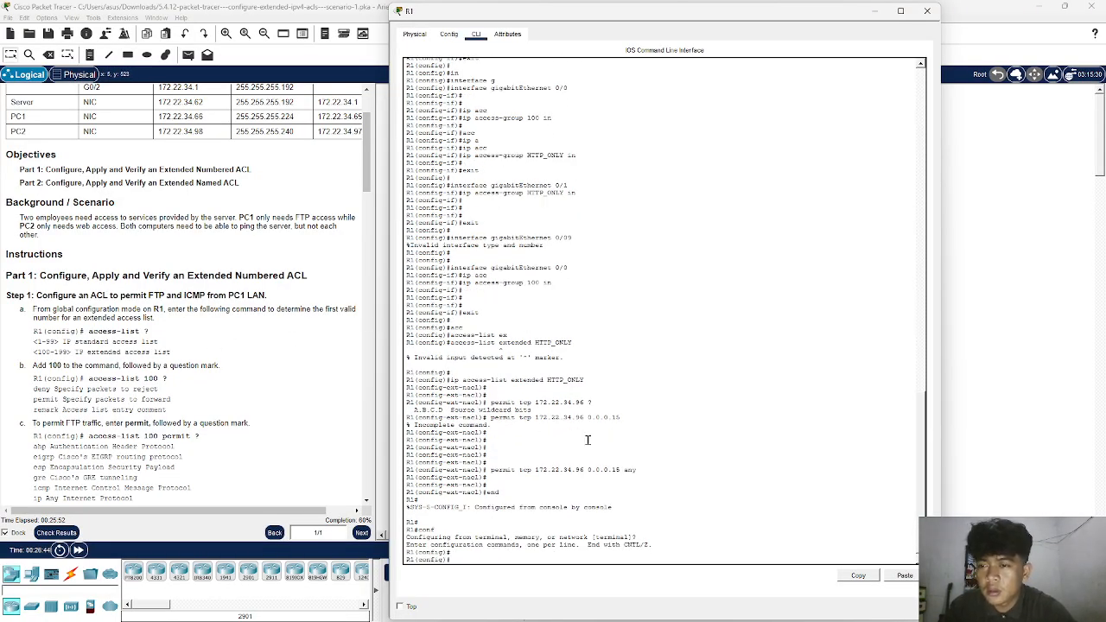
- Start an access-list command in R1's global configuration mode and list its valid number ranges with the ? help
{"action": "type", "text": "acc"}
{"action": "key", "text": "Tab"}
{"action": "key", "text": "Return"}
{"action": "type", "text": "acc"}
{"action": "key", "text": "Tab"}
{"action": "type", "text": "?"}
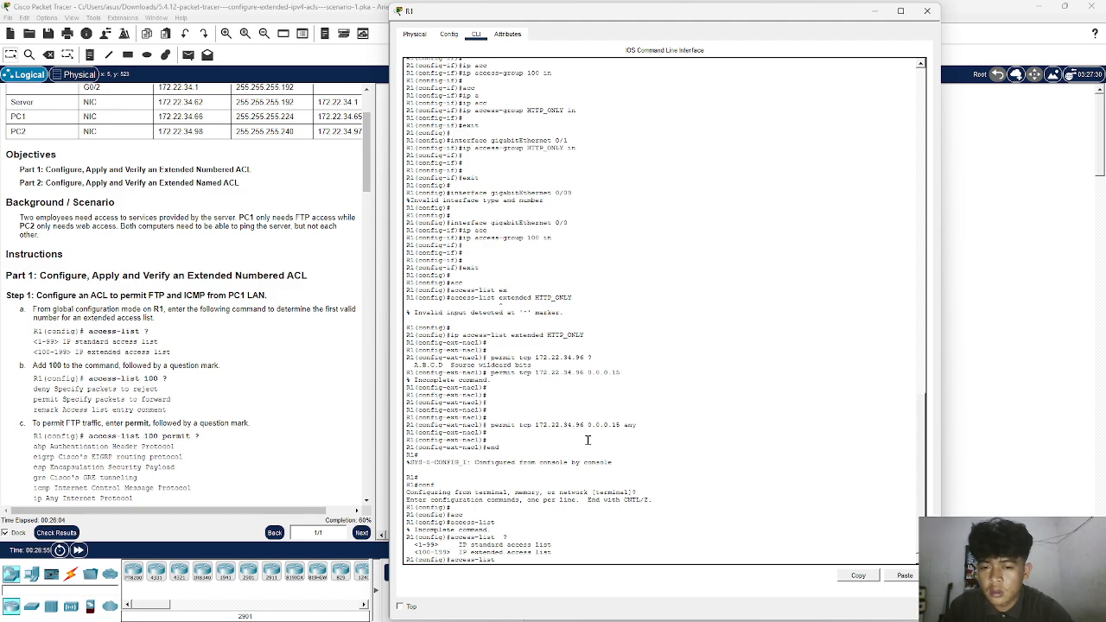
- Extend the command to access-list 100 permit tcp, listing the help options after 100, permit and tcp
{"action": "type", "text": "100"}
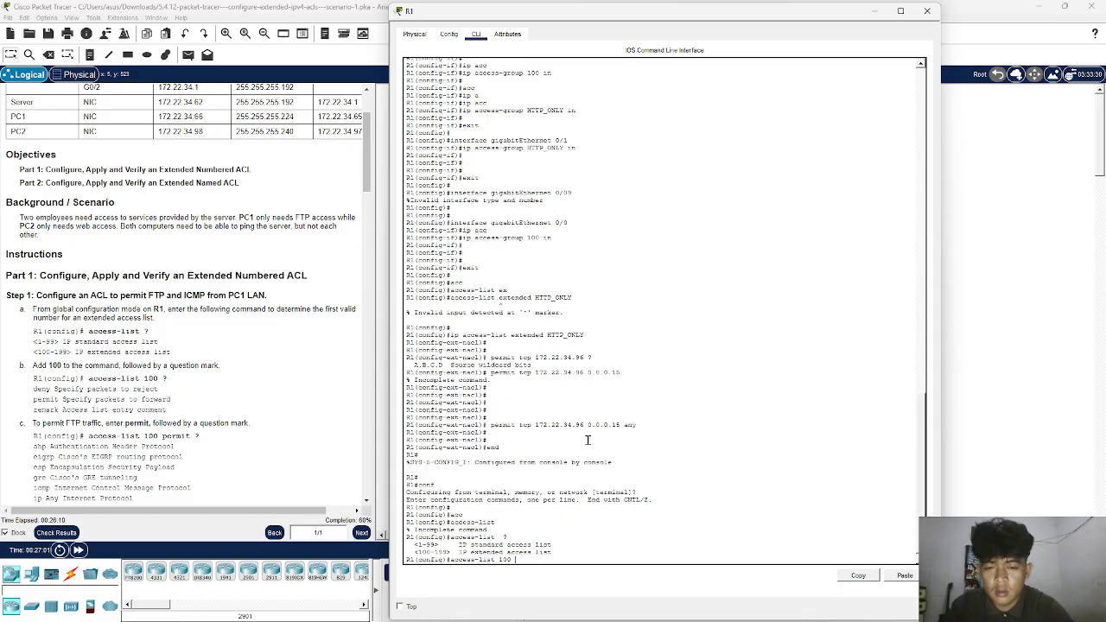
{"action": "type", "text": " ?"}
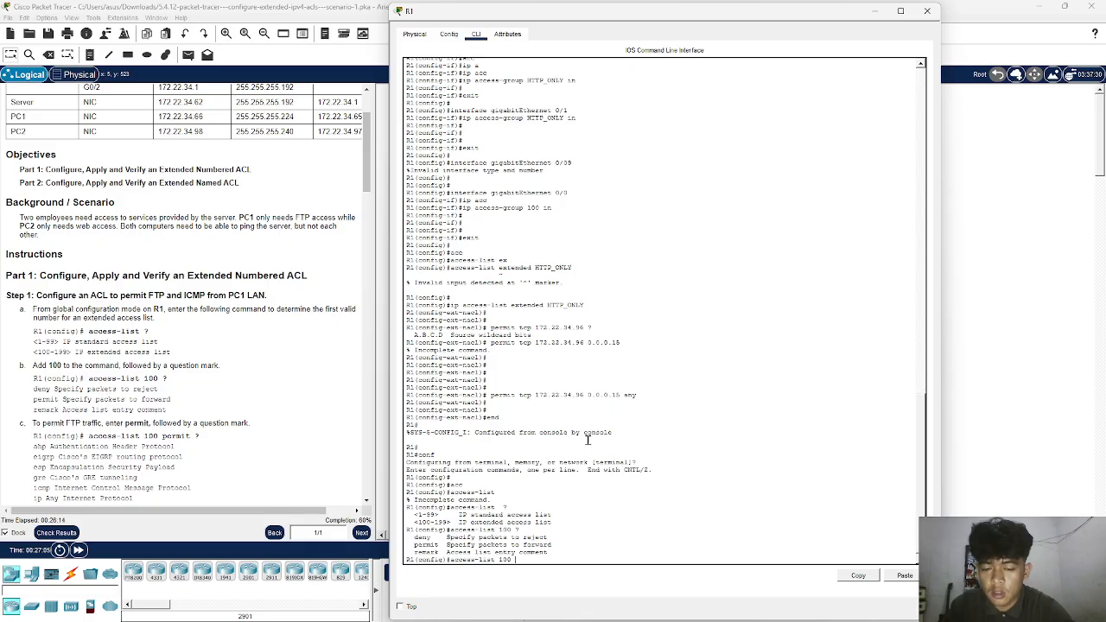
{"action": "type", "text": "permit "}
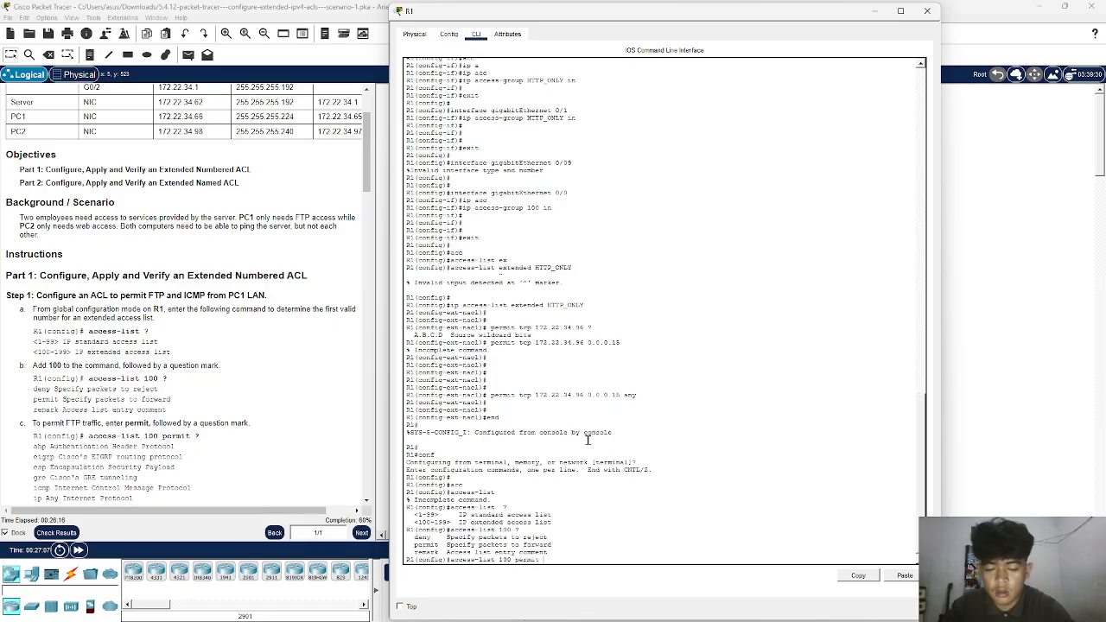
{"action": "type", "text": "?"}
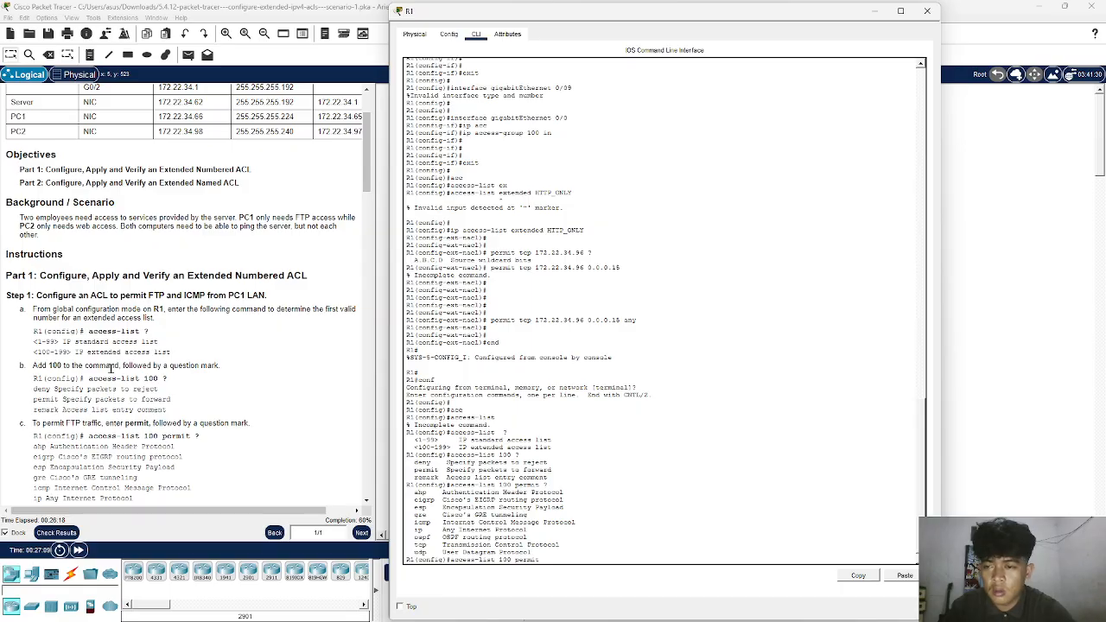
{"action": "scroll", "coordinate": [110, 369], "scroll_direction": "down", "scroll_amount": 7}
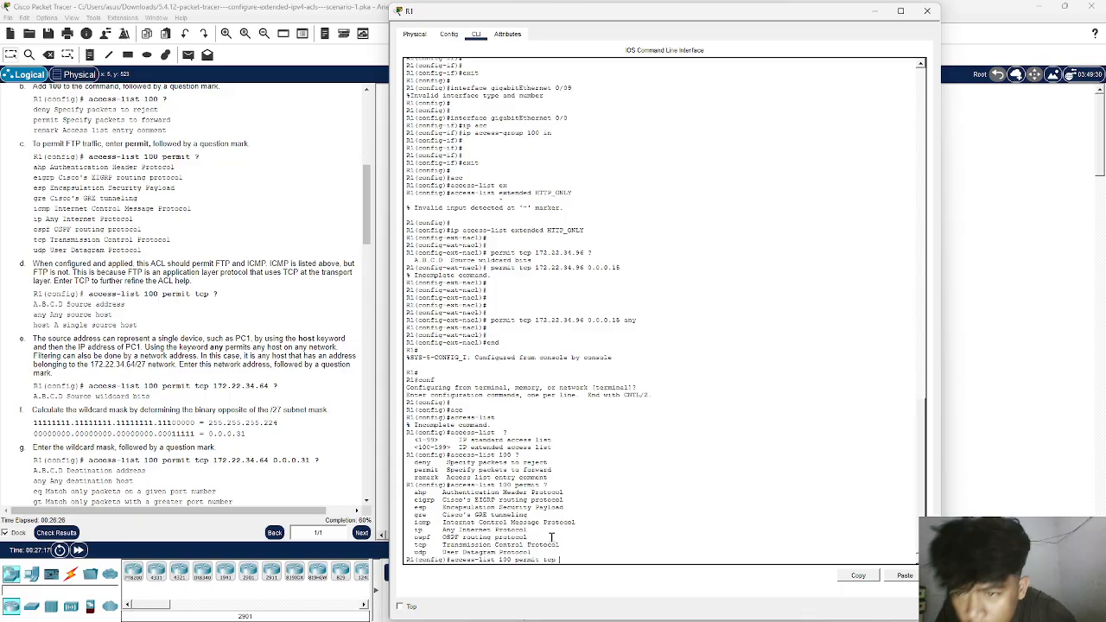
{"action": "type", "text": "?"}
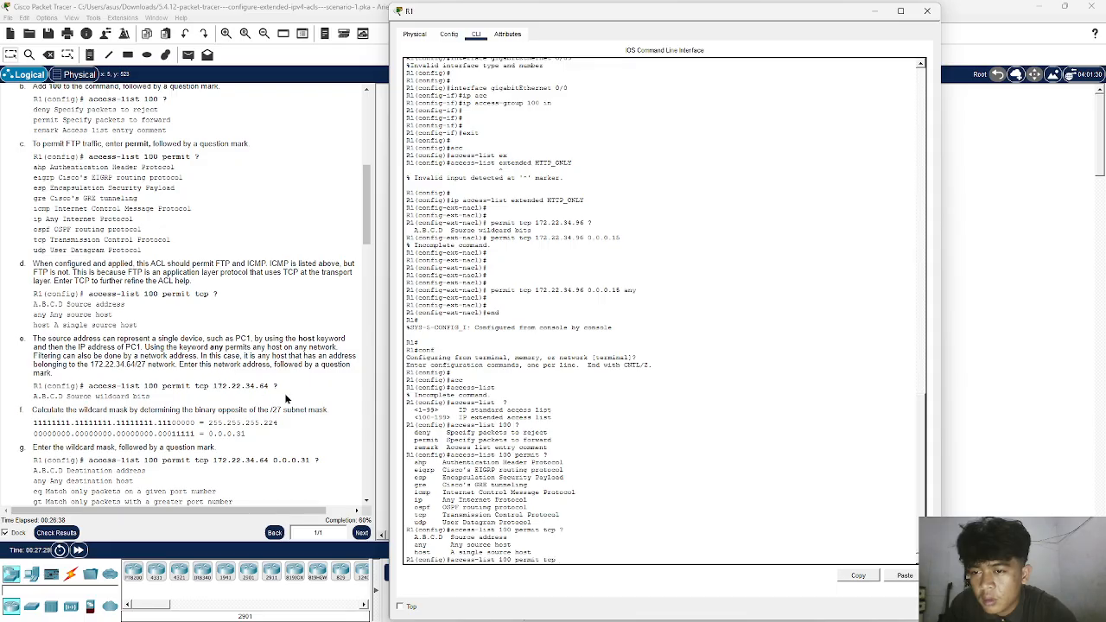
- Add source network 172.22.34.64 with wildcard 0.0.0.31 to the ACL 100 tcp statement, listing the help options after each
{"action": "type", "text": "172.22.34.64"}
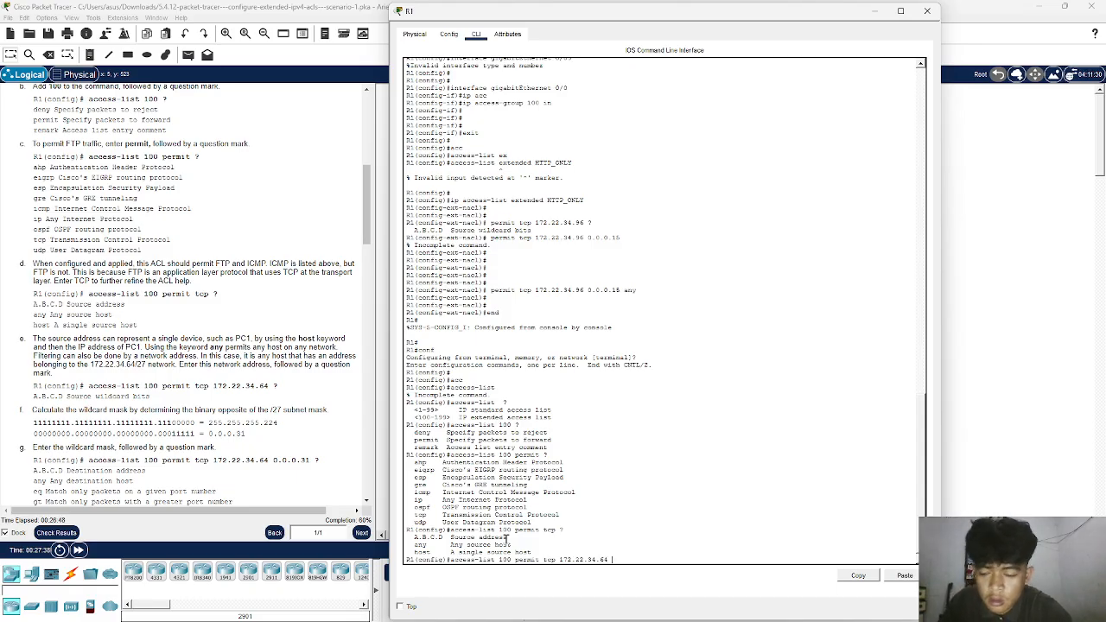
{"action": "type", "text": "?"}
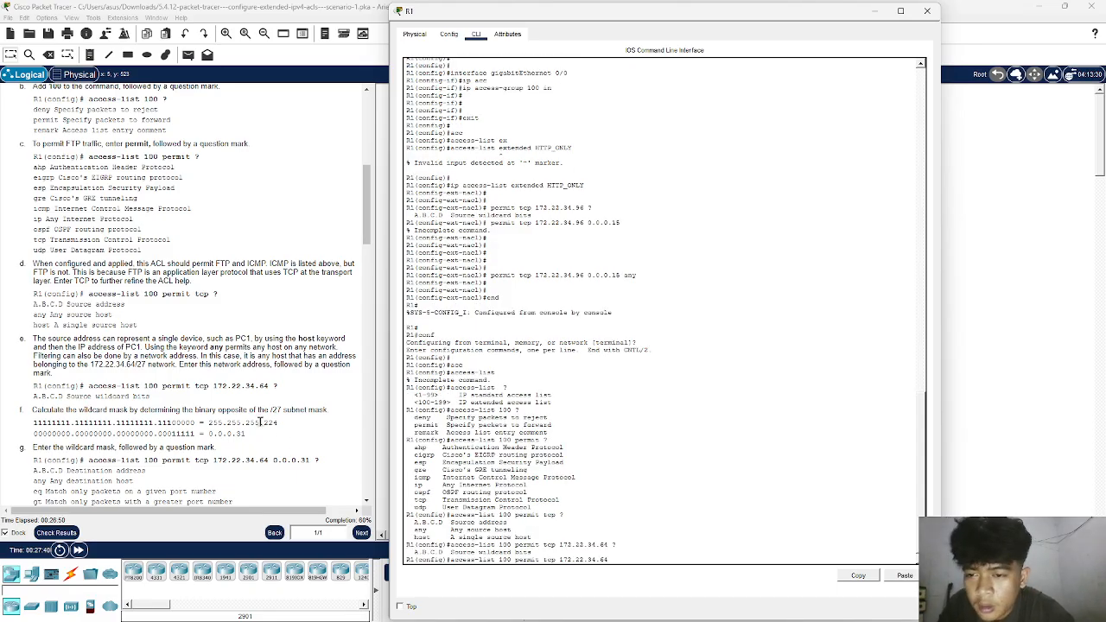
{"action": "scroll", "coordinate": [239, 414], "scroll_direction": "down", "scroll_amount": 2}
{"action": "scroll", "coordinate": [241, 417], "scroll_direction": "down", "scroll_amount": 1}
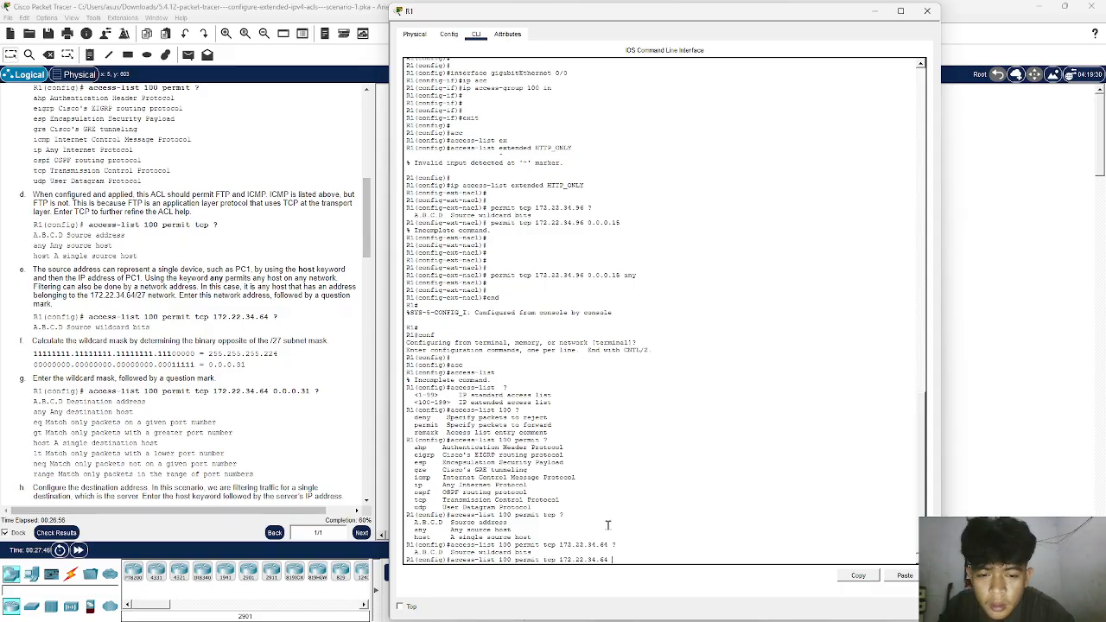
{"action": "type", "text": ".0.0.31"}
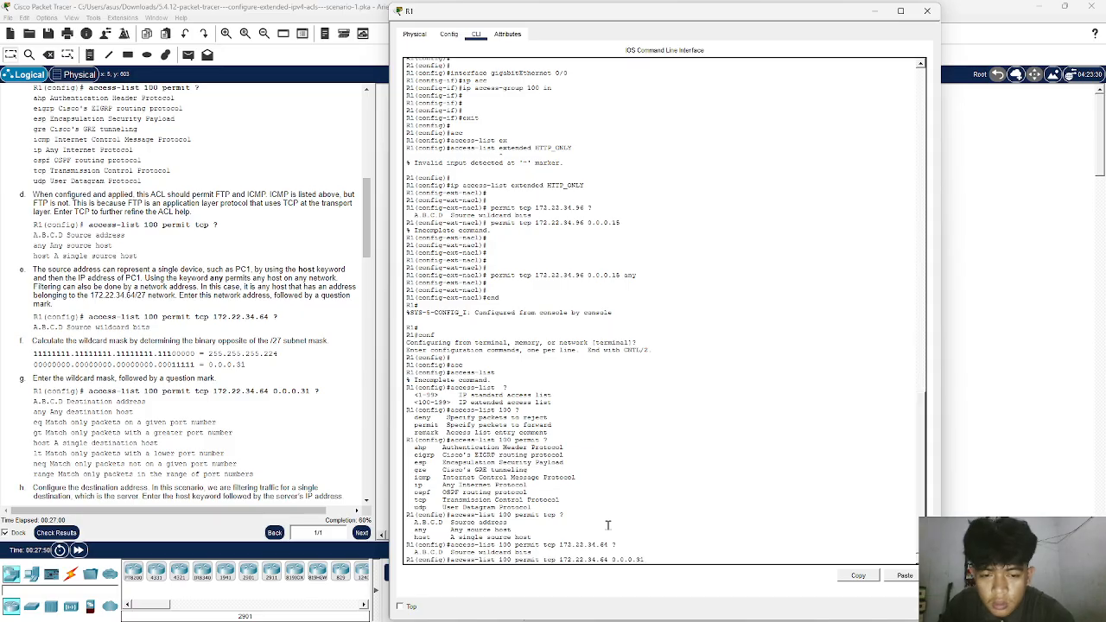
{"action": "type", "text": " ?"}
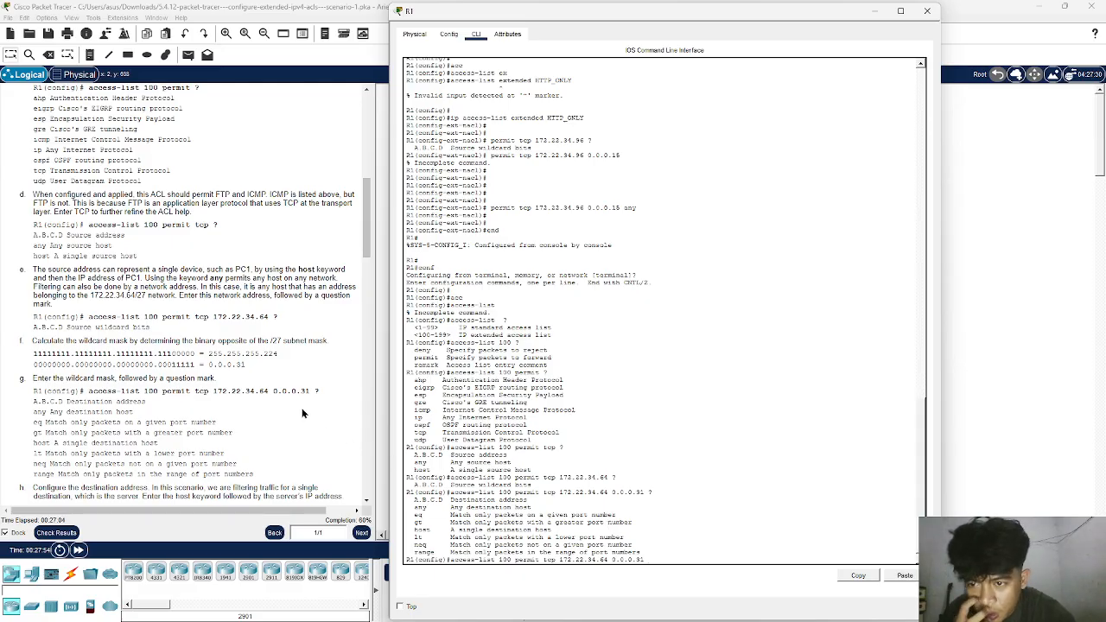
- Complete the ACL 100 tcp statement with host 172.22.34.62 eq ftp, listing the options after the host and eq, and submit it
{"action": "scroll", "coordinate": [301, 413], "scroll_direction": "down", "scroll_amount": 1}
{"action": "scroll", "coordinate": [302, 413], "scroll_direction": "down", "scroll_amount": 3}
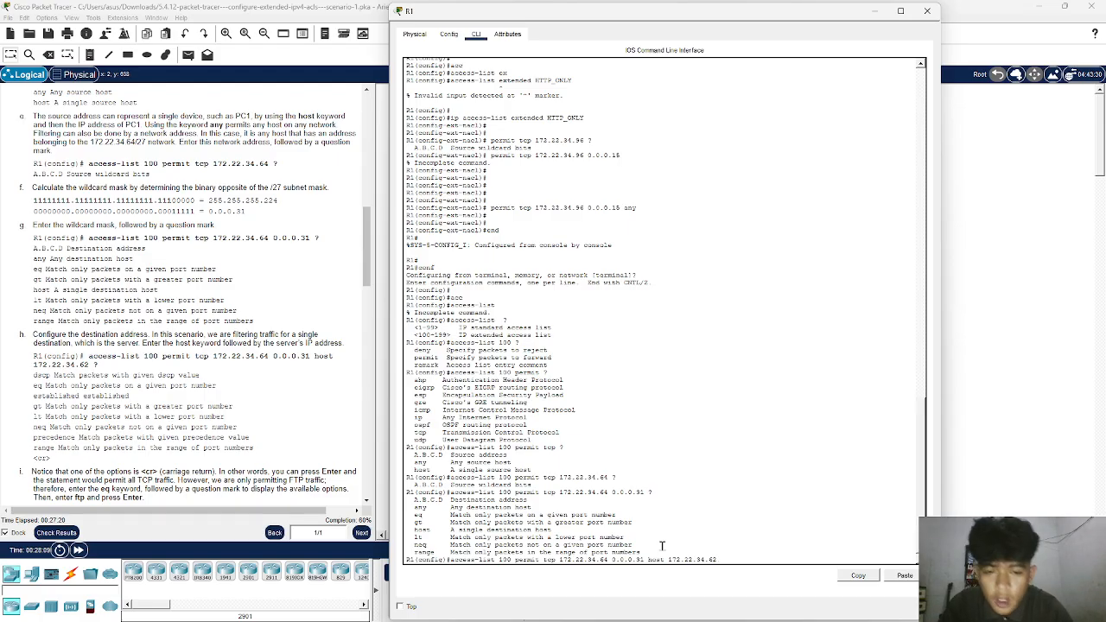
{"action": "type", "text": "?"}
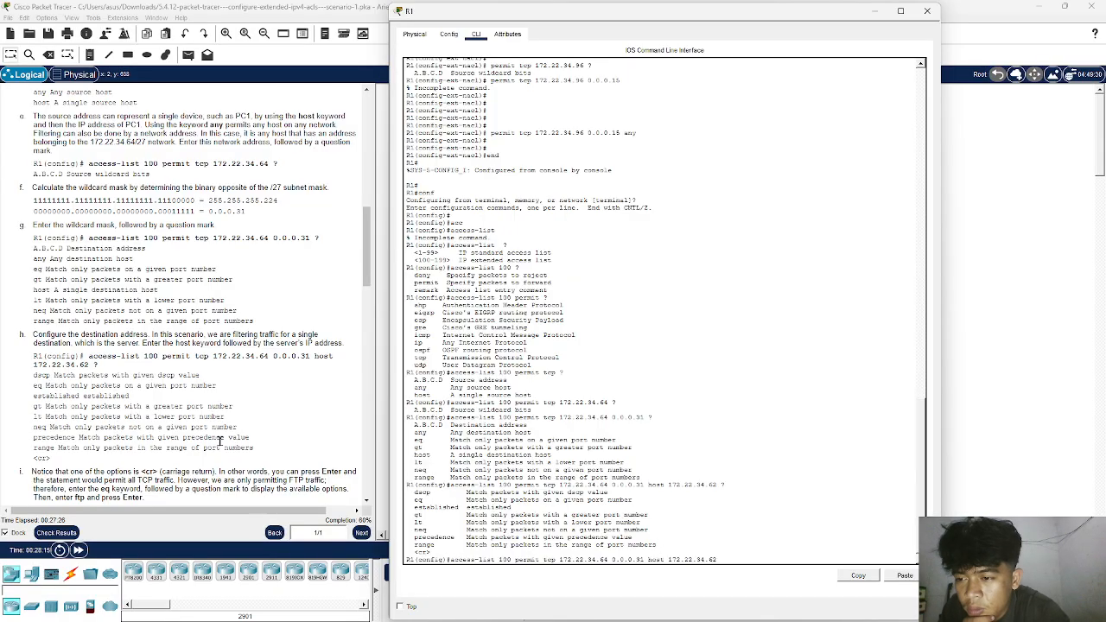
{"action": "scroll", "coordinate": [220, 441], "scroll_direction": "down", "scroll_amount": 3}
{"action": "scroll", "coordinate": [219, 441], "scroll_direction": "down", "scroll_amount": 2}
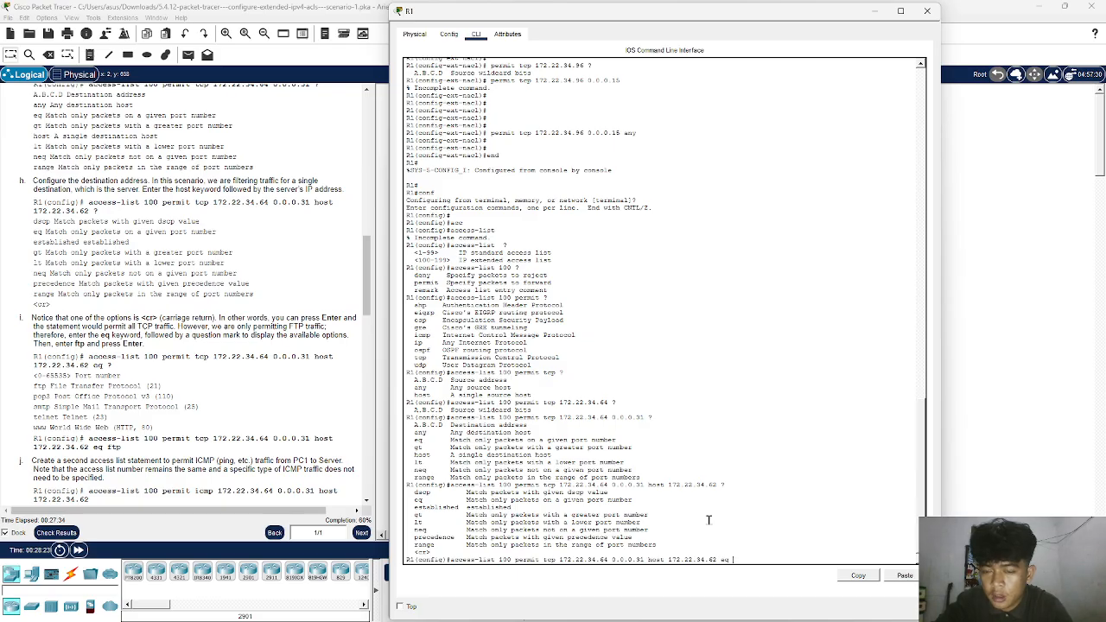
{"action": "type", "text": "?"}
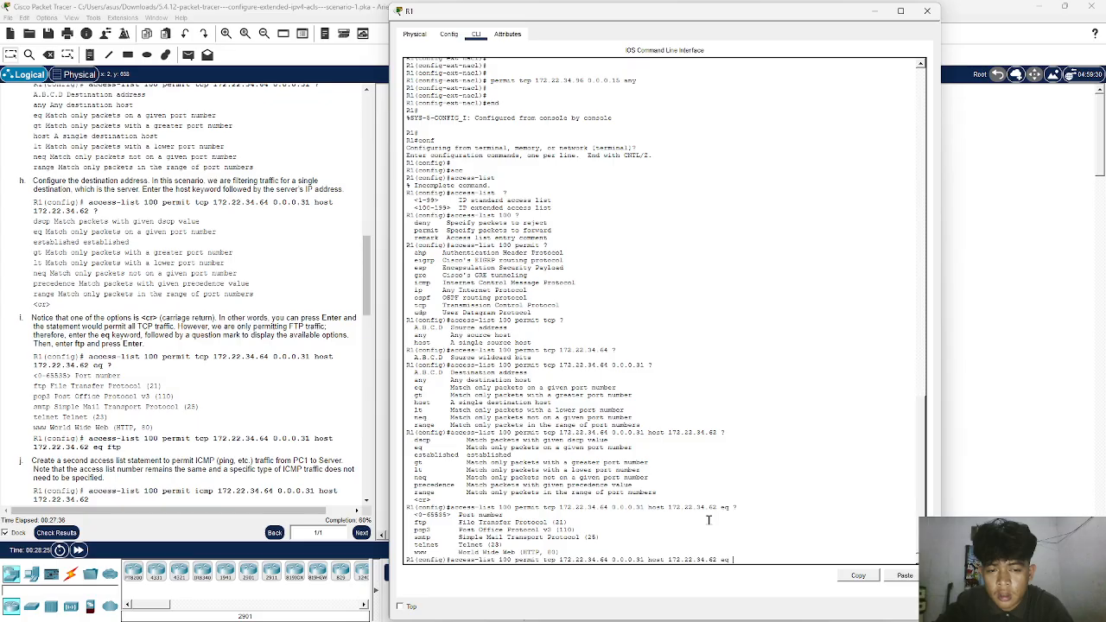
{"action": "type", "text": "ftp"}
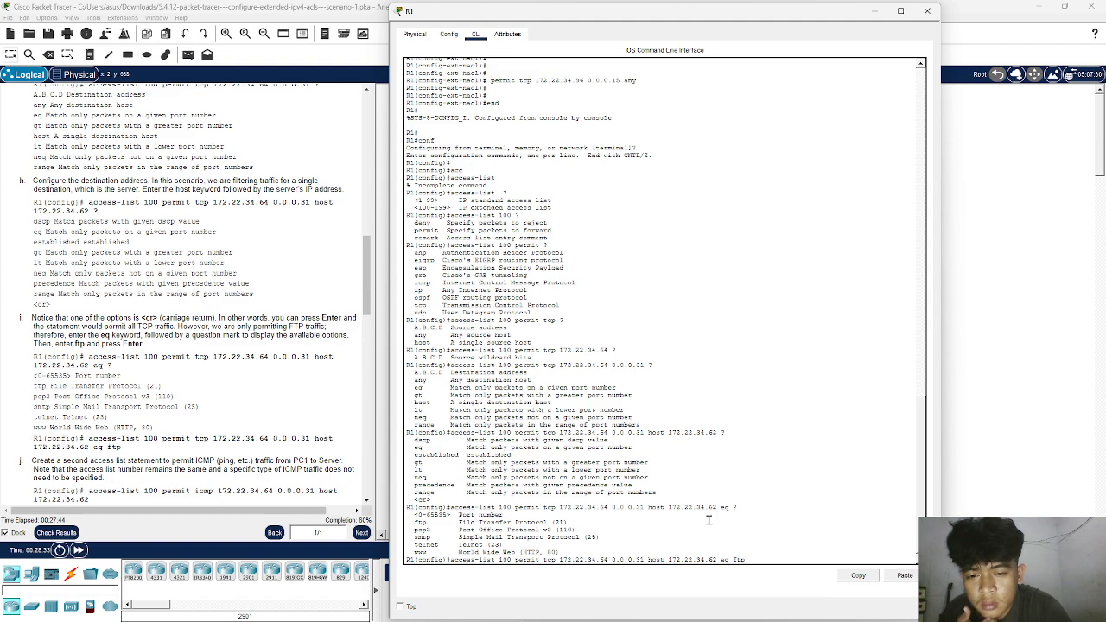
{"action": "key", "text": "Return"}
{"action": "key", "text": "Return"}
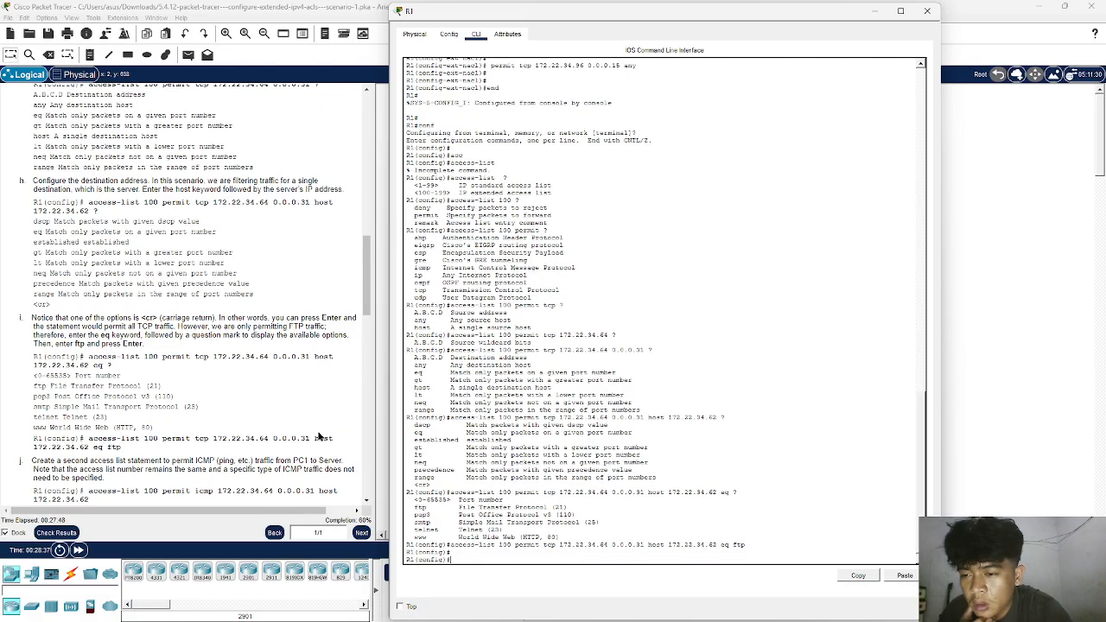
- Copy the ICMP statement from the instructions into R1's configuration as access-list 100 permit icmp 172.22.34.64 0.0.0.31 host 172.22.34.62 and submit it
{"action": "scroll", "coordinate": [318, 436], "scroll_direction": "down", "scroll_amount": 3}
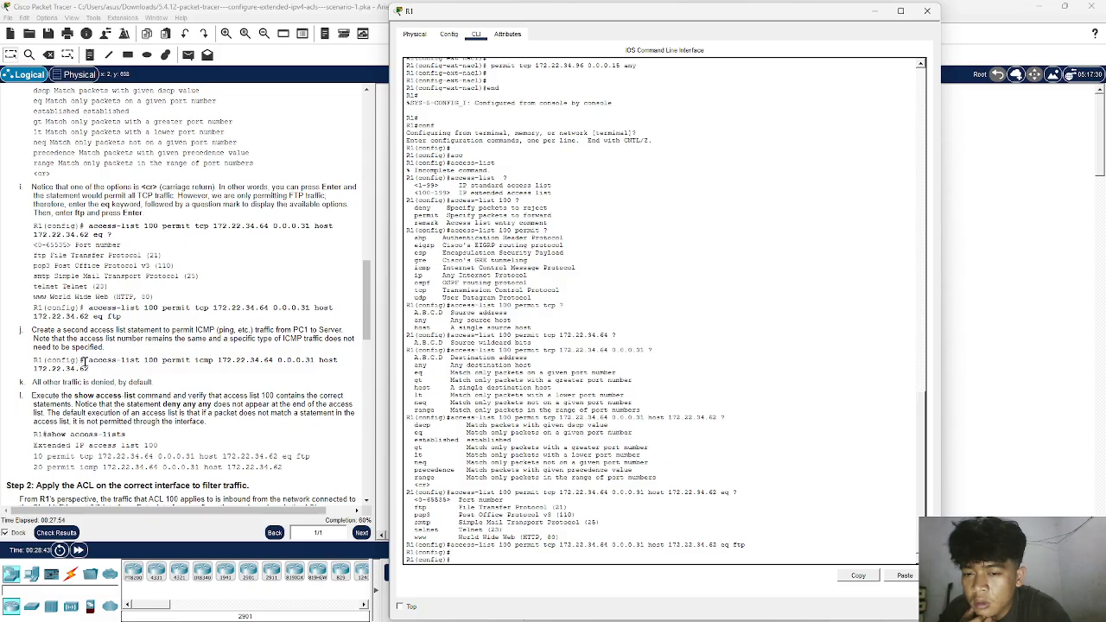
{"action": "left_click_drag", "start_coordinate": [87, 361], "coordinate": [97, 376]}
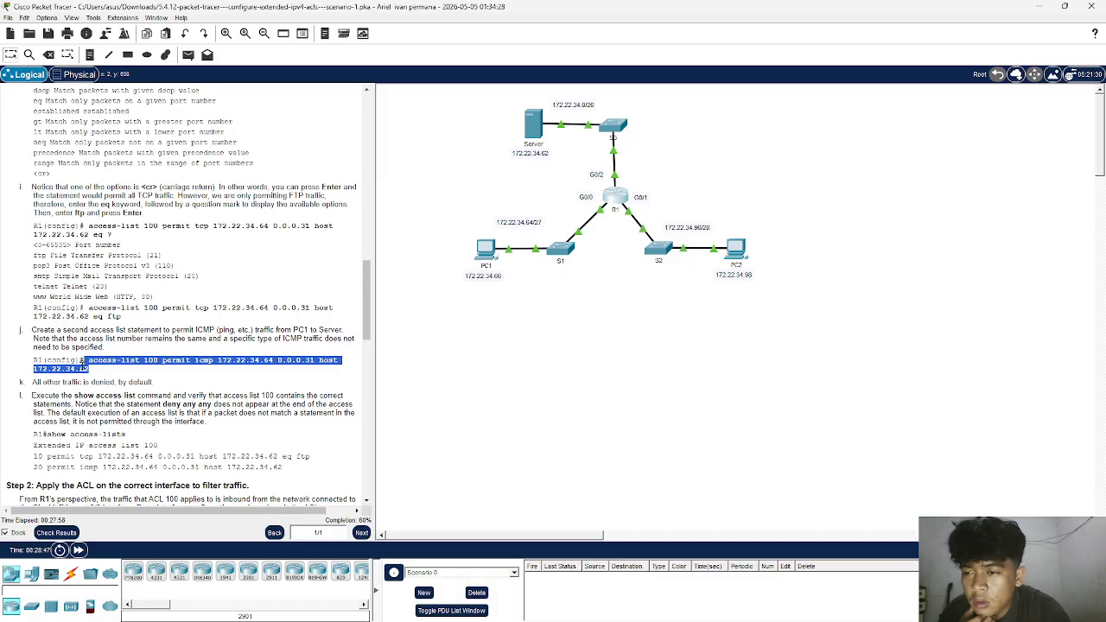
{"action": "right_click", "coordinate": [80, 372]}
{"action": "left_click", "coordinate": [97, 377]}
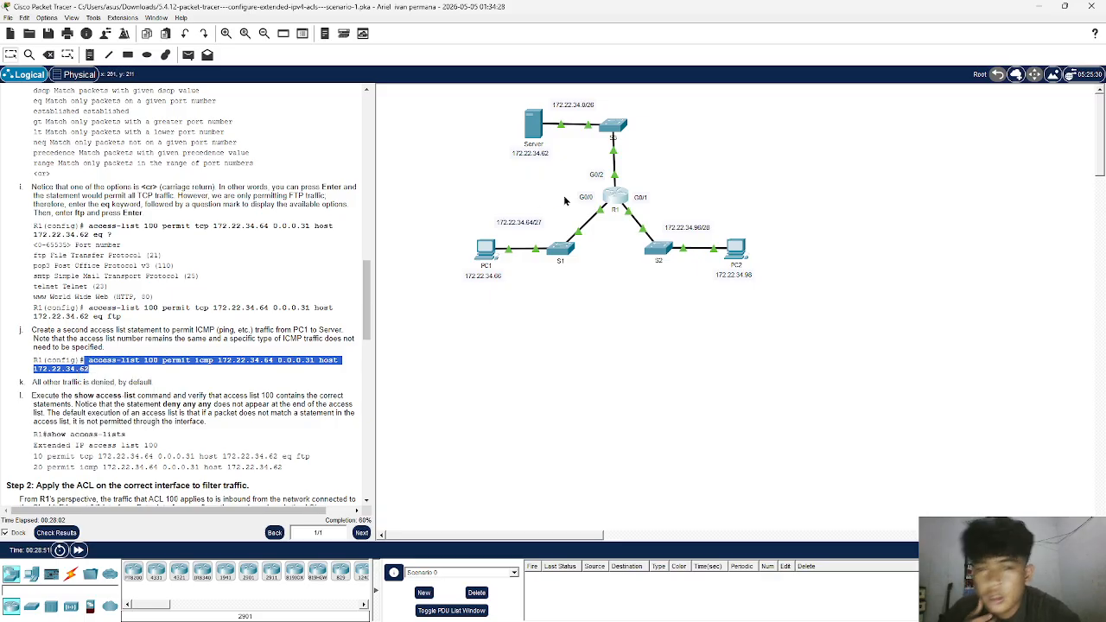
{"action": "left_click", "coordinate": [609, 199]}
{"action": "right_click", "coordinate": [650, 339]}
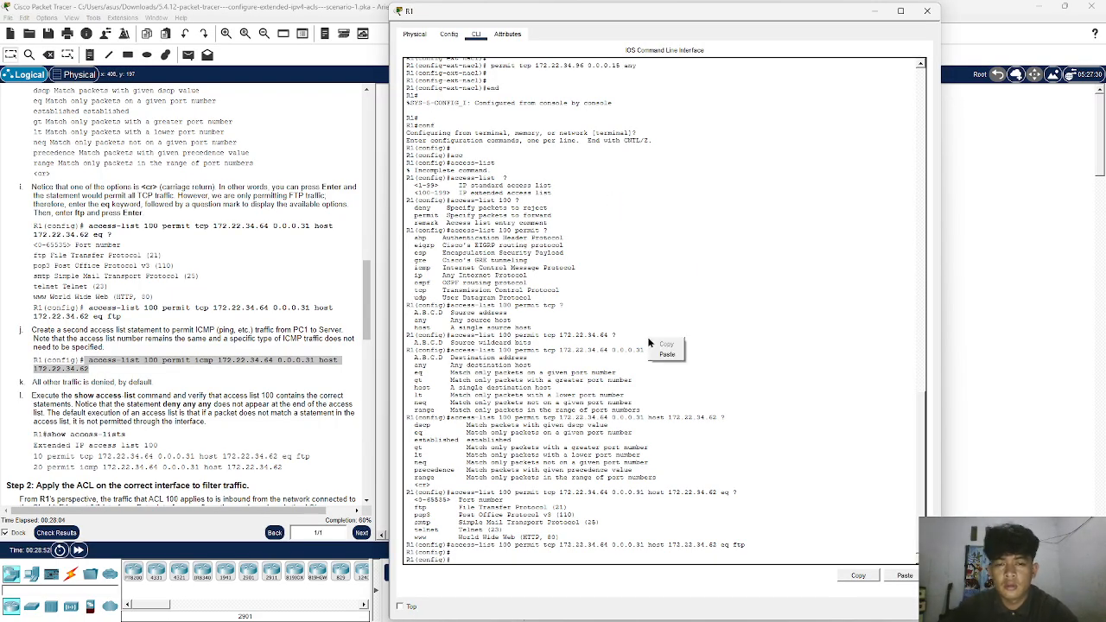
{"action": "left_click", "coordinate": [667, 355]}
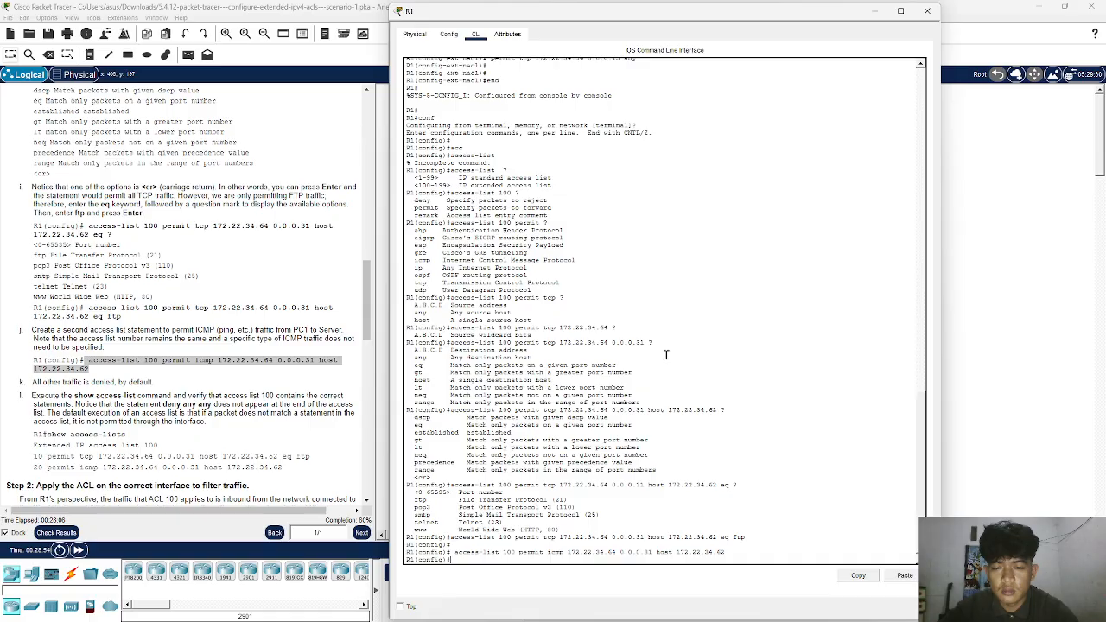
{"action": "key", "text": "Return"}
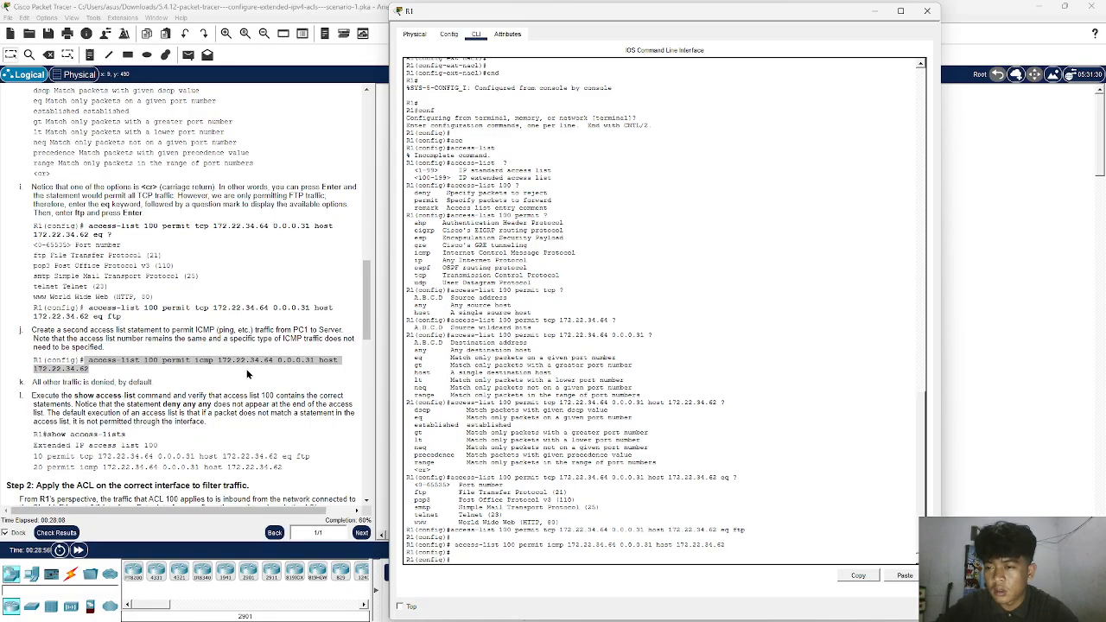
- Exit R1's configuration mode with end and run show access-lists to check the ACL statements
{"action": "scroll", "coordinate": [246, 374], "scroll_direction": "down", "scroll_amount": 3}
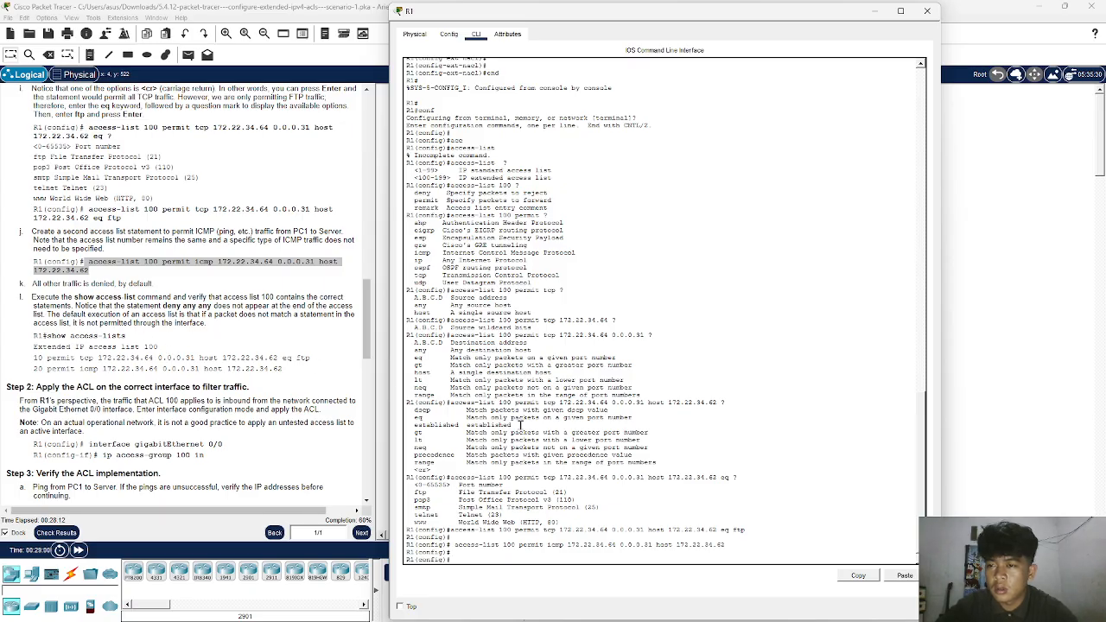
{"action": "type", "text": "e"}
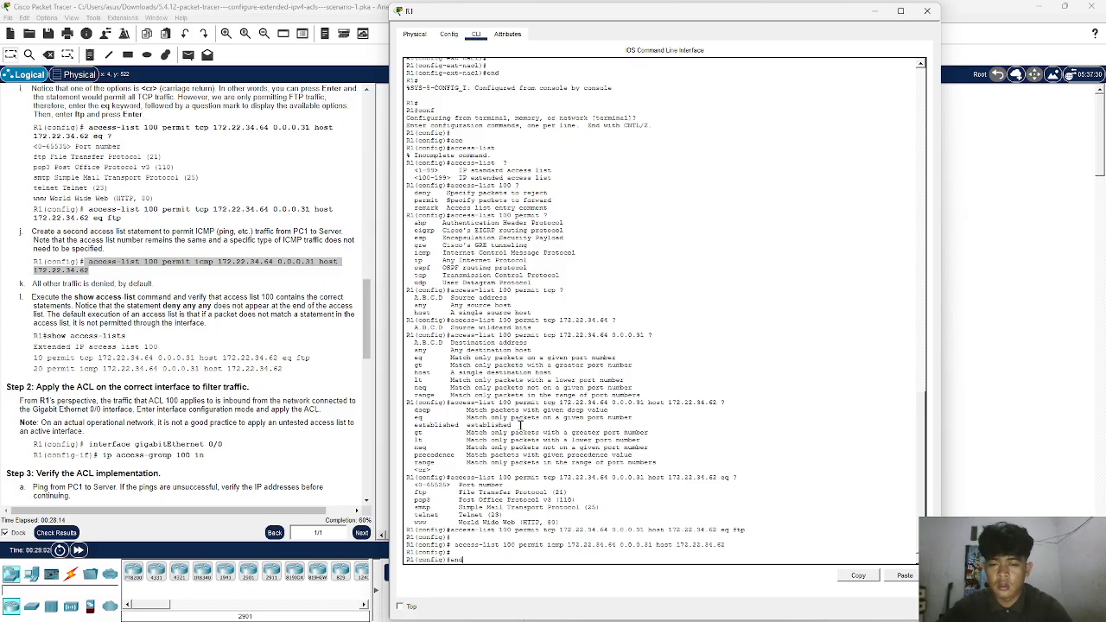
{"action": "type", "text": "nd"}
{"action": "key", "text": "Return"}
{"action": "type", "text": "sh"}
{"action": "key", "text": "Tab"}
{"action": "type", "text": "acc"}
{"action": "key", "text": "Tab"}
{"action": "key", "text": "Return"}
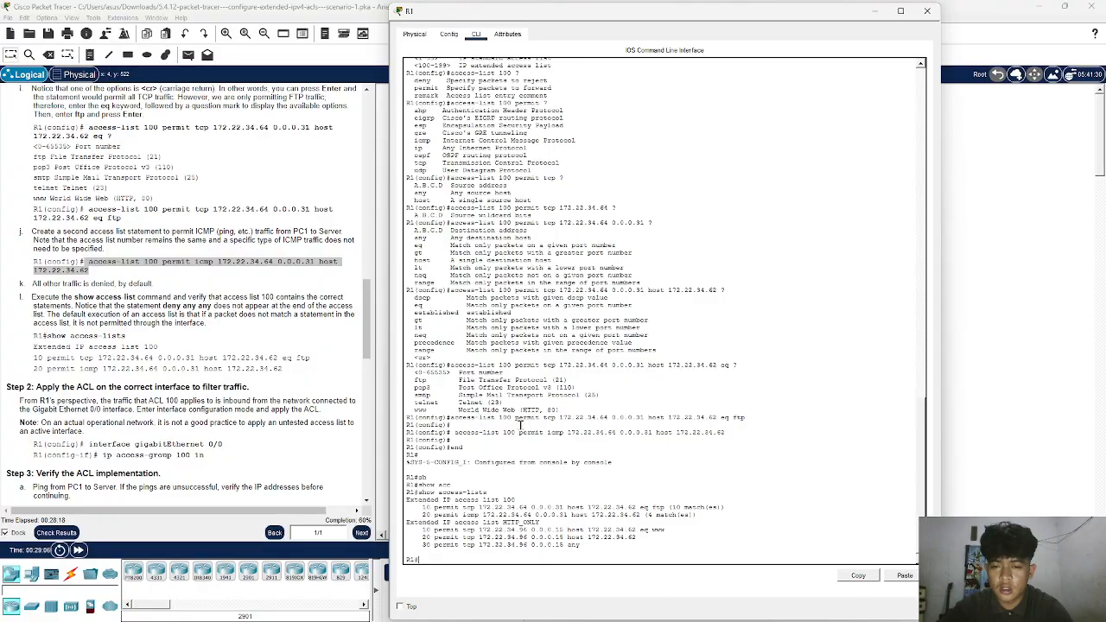
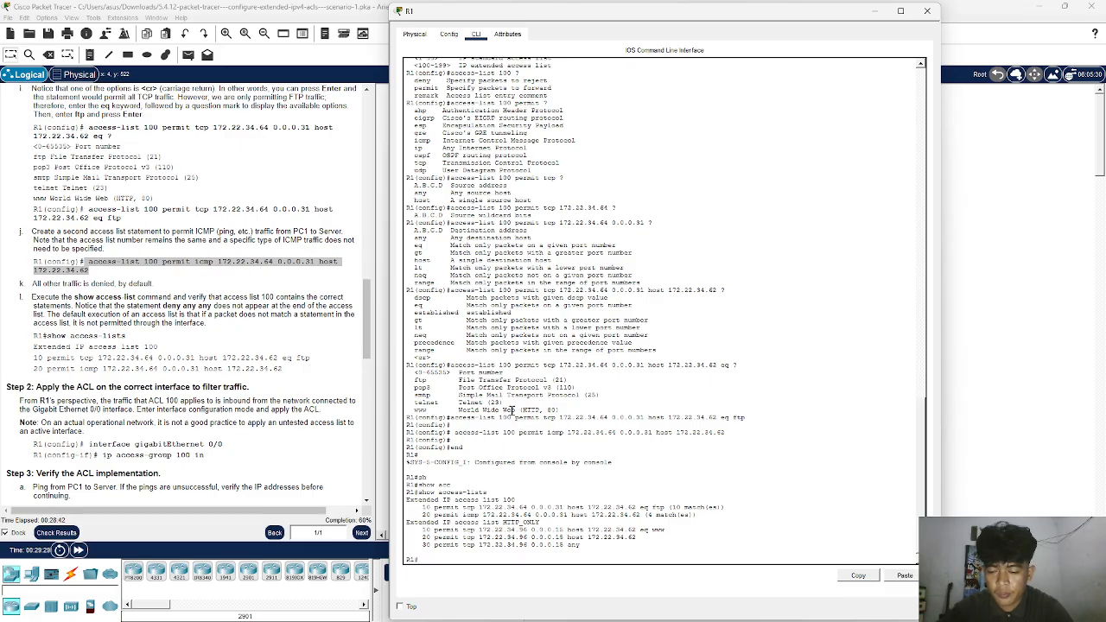
- Enter R1's global configuration mode and open interface gigabitEthernet 0/0 for configuration
{"action": "type", "text": "f"}
{"action": "key", "text": "Return"}
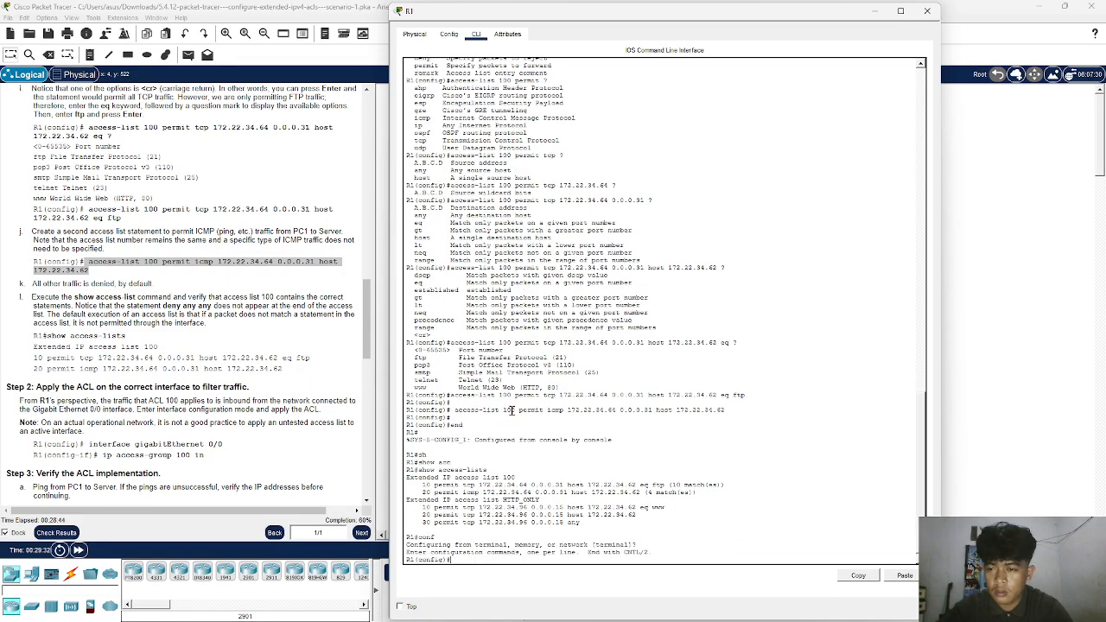
{"action": "type", "text": "in"}
{"action": "key", "text": "Tab"}
{"action": "type", "text": "g"}
{"action": "key", "text": "Tab"}
{"action": "type", "text": "0/"}
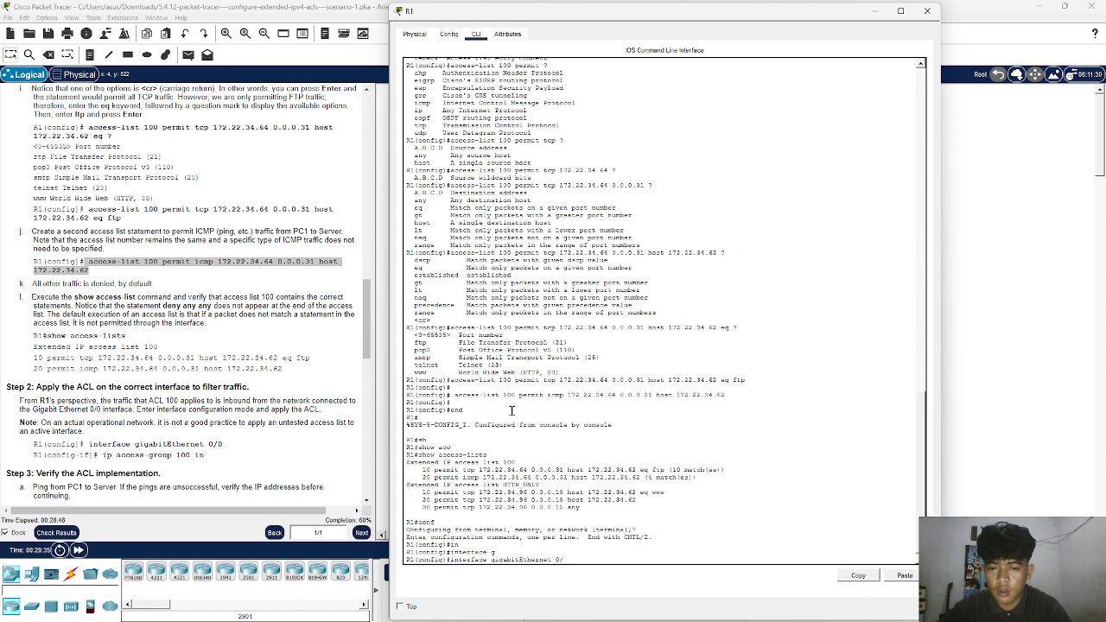
{"action": "type", "text": "0"}
{"action": "key", "text": "Return"}
{"action": "key", "text": "Return"}
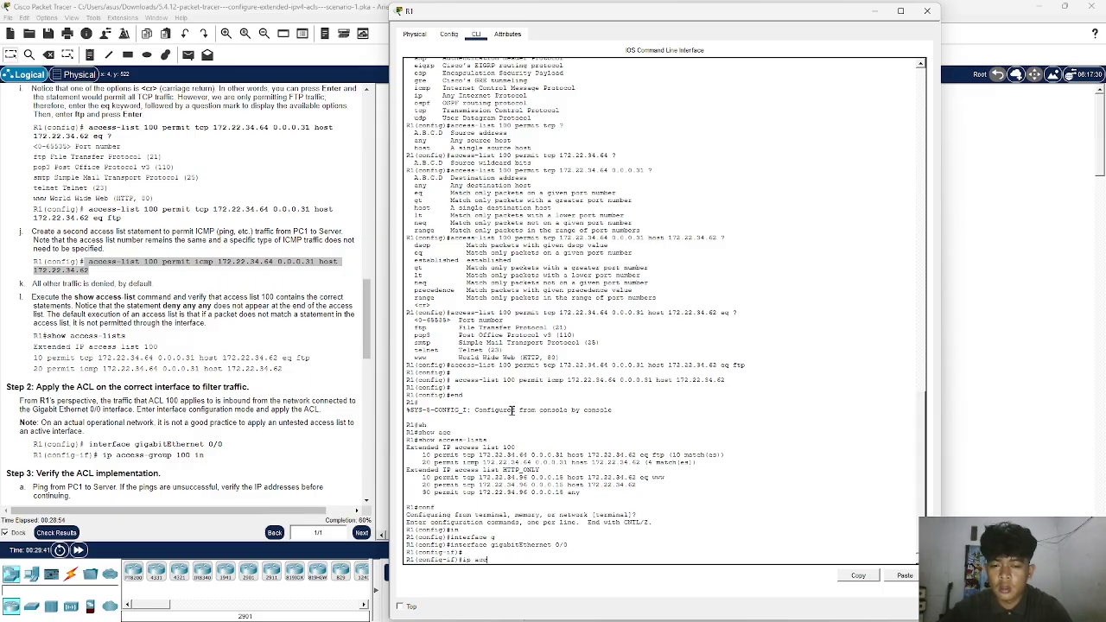
- Apply ACL 100 inbound on gigabitEthernet 0/0 with ip access-group 100 in
{"action": "type", "text": "ip acc"}
{"action": "key", "text": "Tab"}
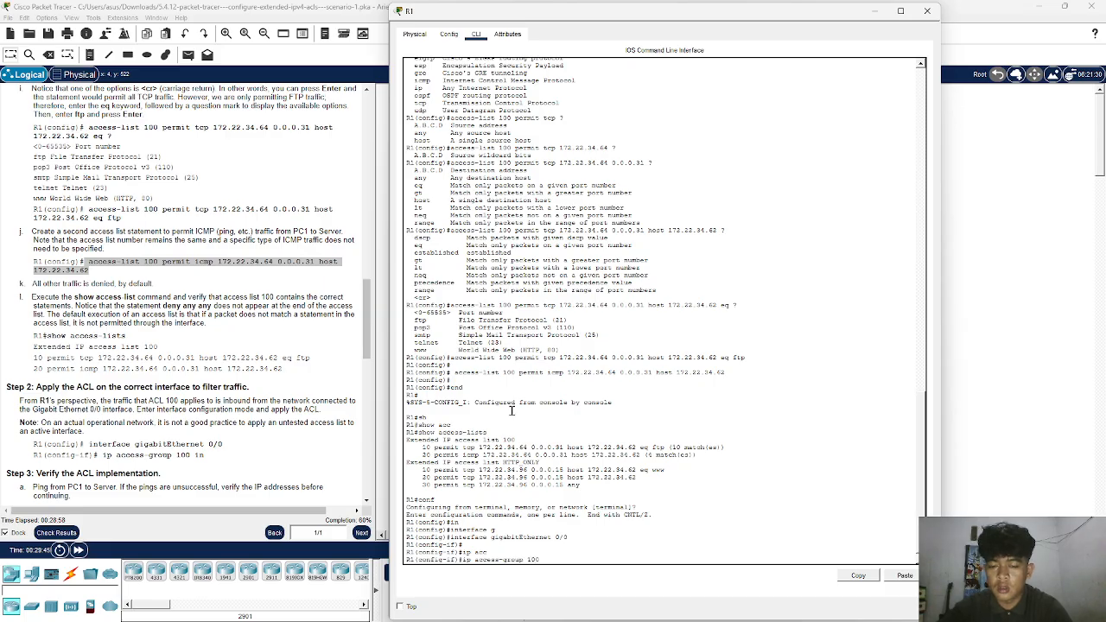
{"action": "key", "text": "Return"}
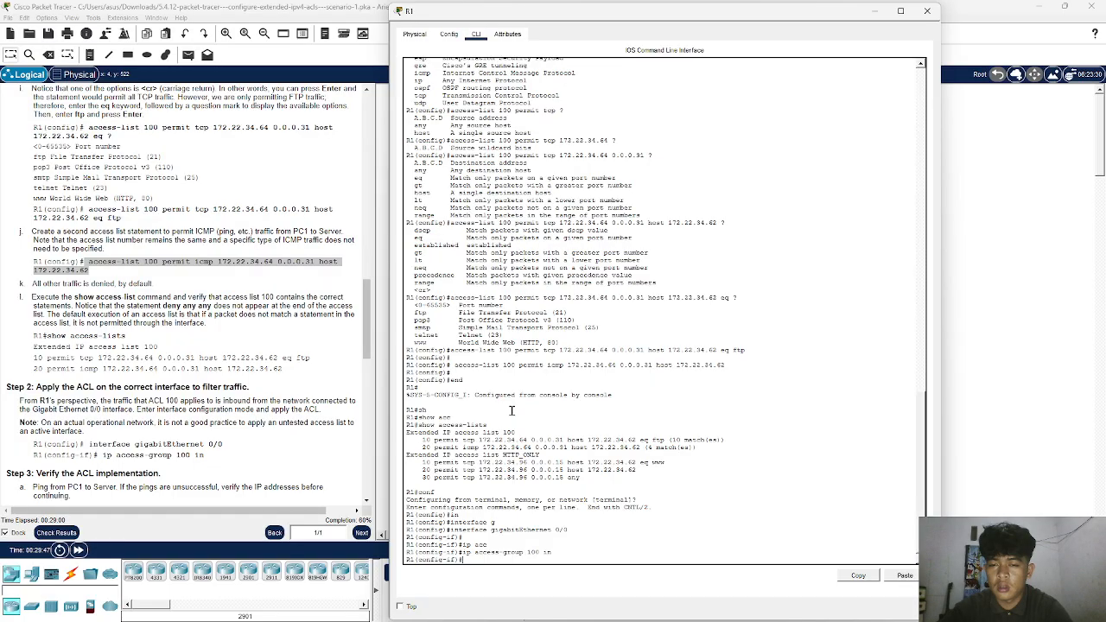
- Open PC1's Command Prompt and start an FTP connection to the server with ftp 172.22.34.62
{"action": "scroll", "coordinate": [210, 426], "scroll_direction": "down", "scroll_amount": 3}
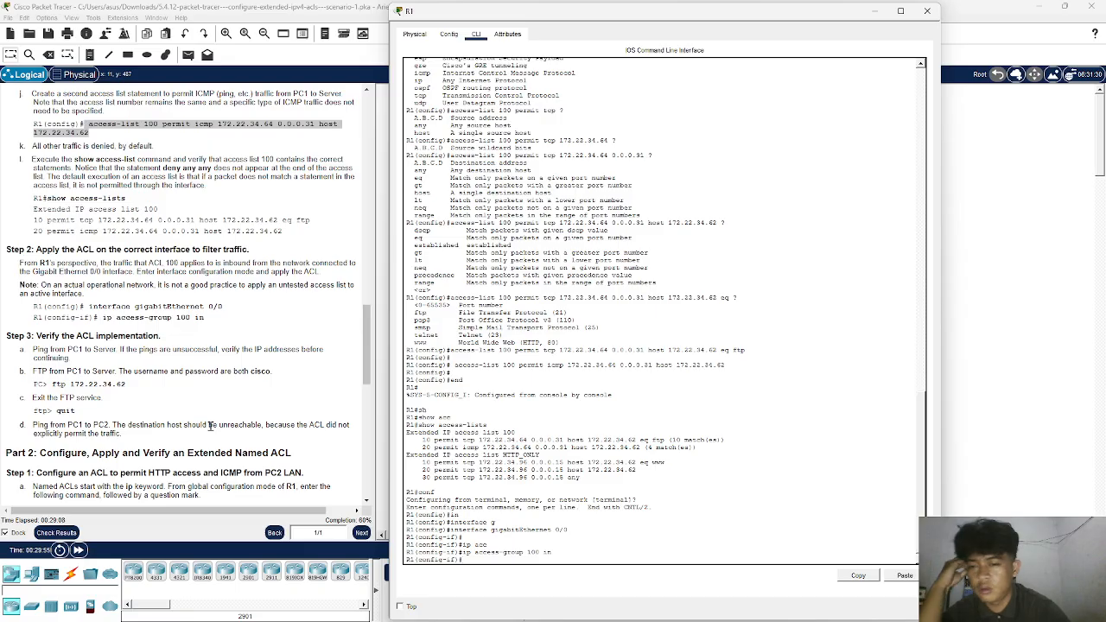
{"action": "left_click", "coordinate": [874, 17]}
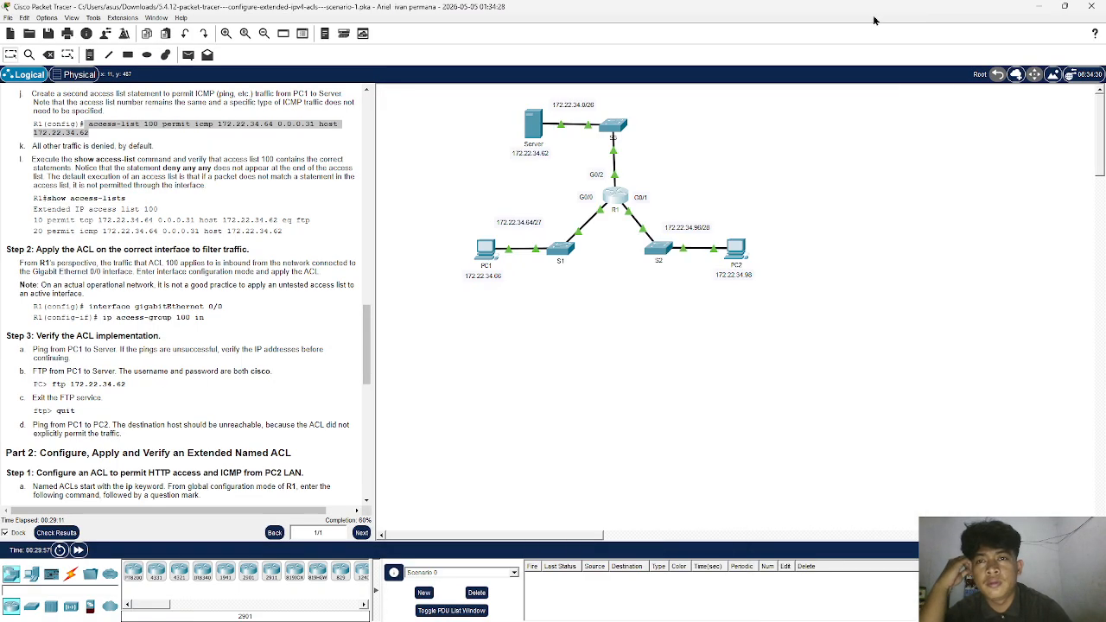
{"action": "left_click", "coordinate": [487, 258]}
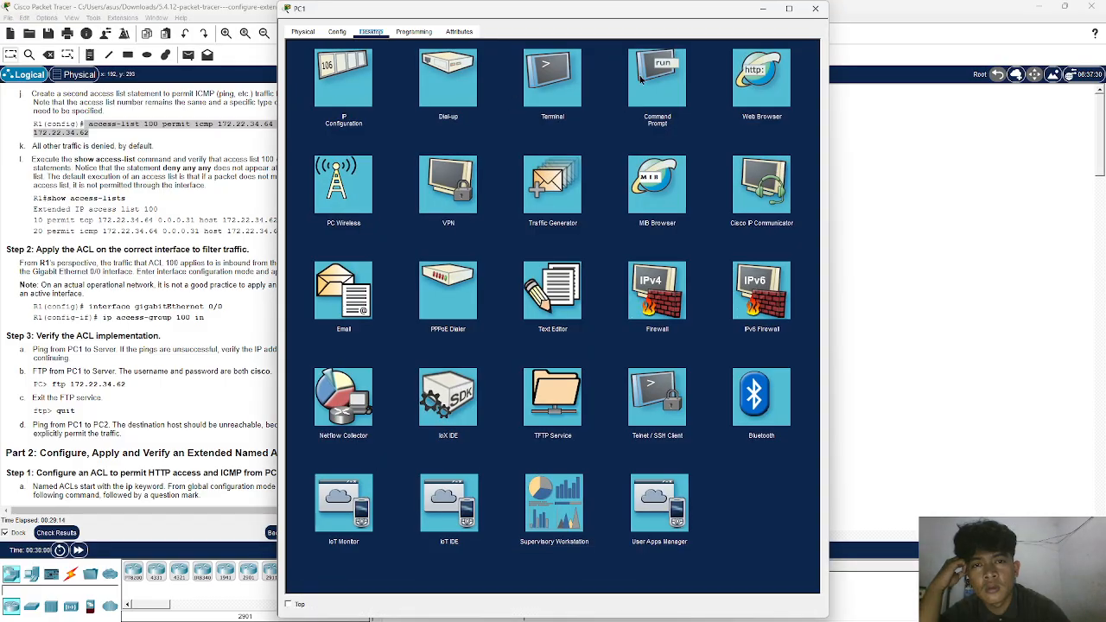
{"action": "left_click", "coordinate": [641, 78]}
{"action": "key", "text": "Up"}
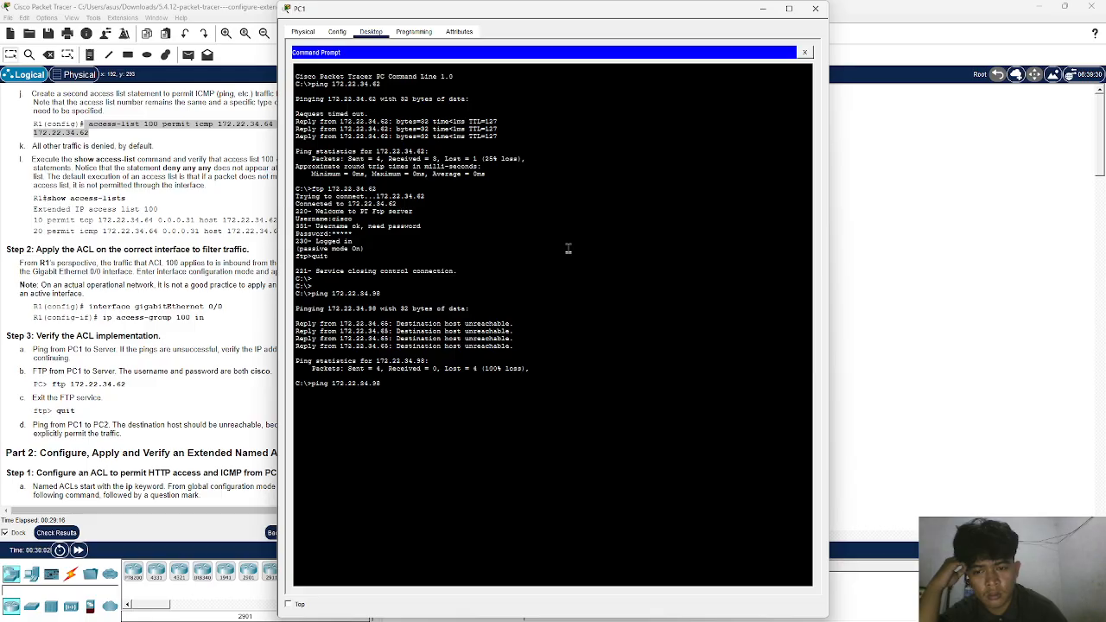
{"action": "key", "text": "Up"}
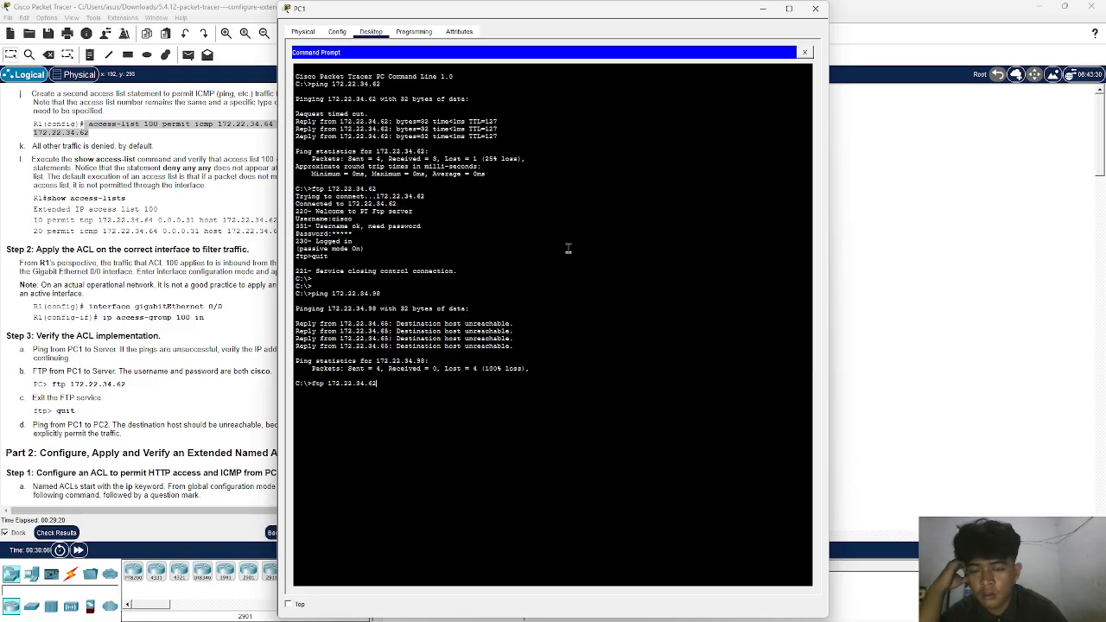
{"action": "key", "text": "Return"}
- Log in to the server's FTP service with the username and password given in the instructions
{"action": "type", "text": "cisco"}
{"action": "key", "text": "Return"}
{"action": "type", "text": "cisco"}
{"action": "key", "text": "Return"}
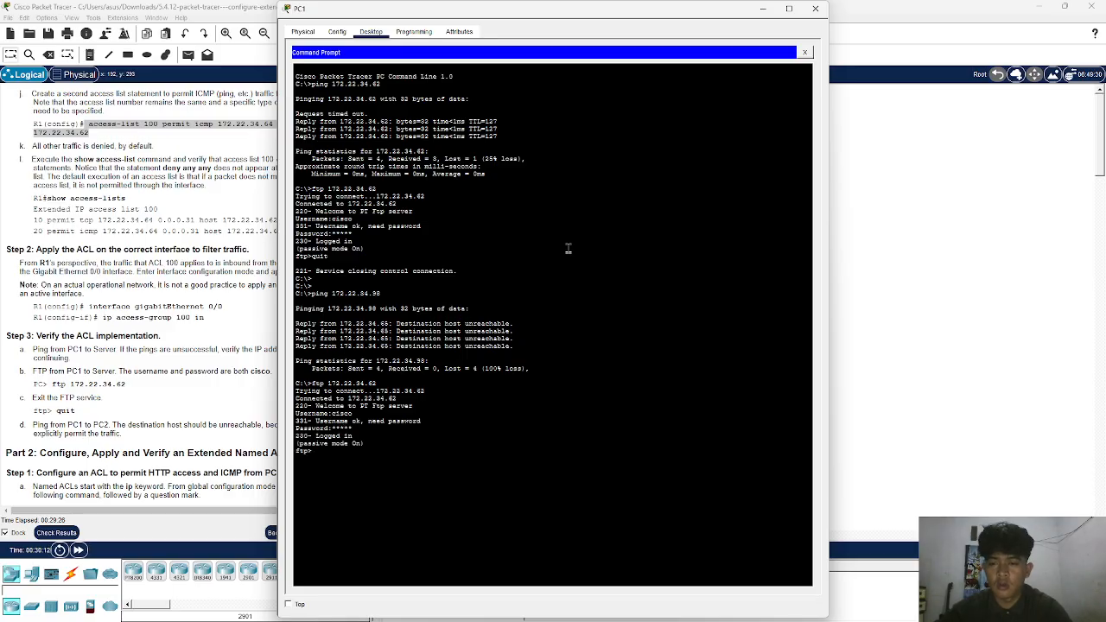
- End PC1's FTP session with quit and return to the activity instructions
{"action": "type", "text": "quit"}
{"action": "key", "text": "Return"}
{"action": "left_click", "coordinate": [200, 308]}
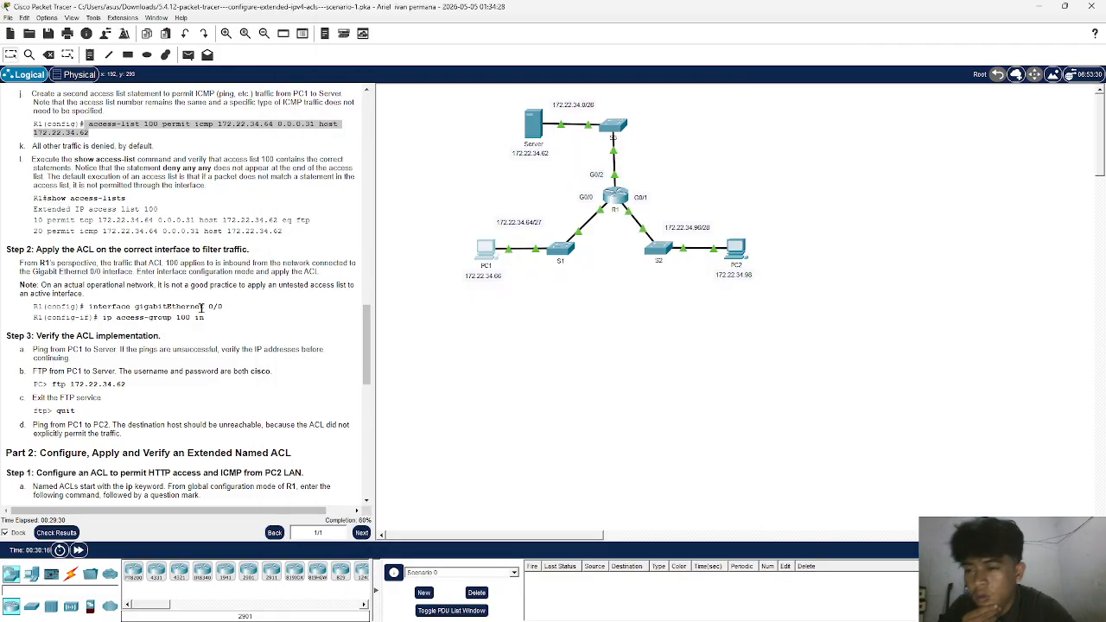
- Consult Part 2 of the instructions, reopen R1's CLI and leave interface configuration mode with exit
{"action": "scroll", "coordinate": [200, 308], "scroll_direction": "down", "scroll_amount": 5}
{"action": "scroll", "coordinate": [201, 308], "scroll_direction": "down", "scroll_amount": 1}
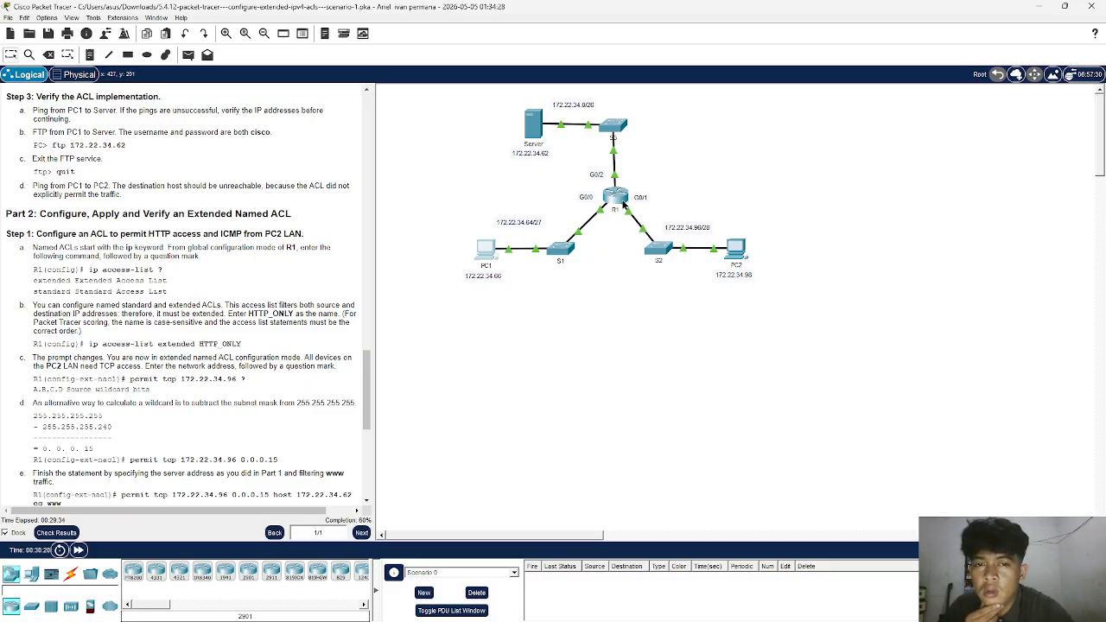
{"action": "left_click", "coordinate": [621, 201]}
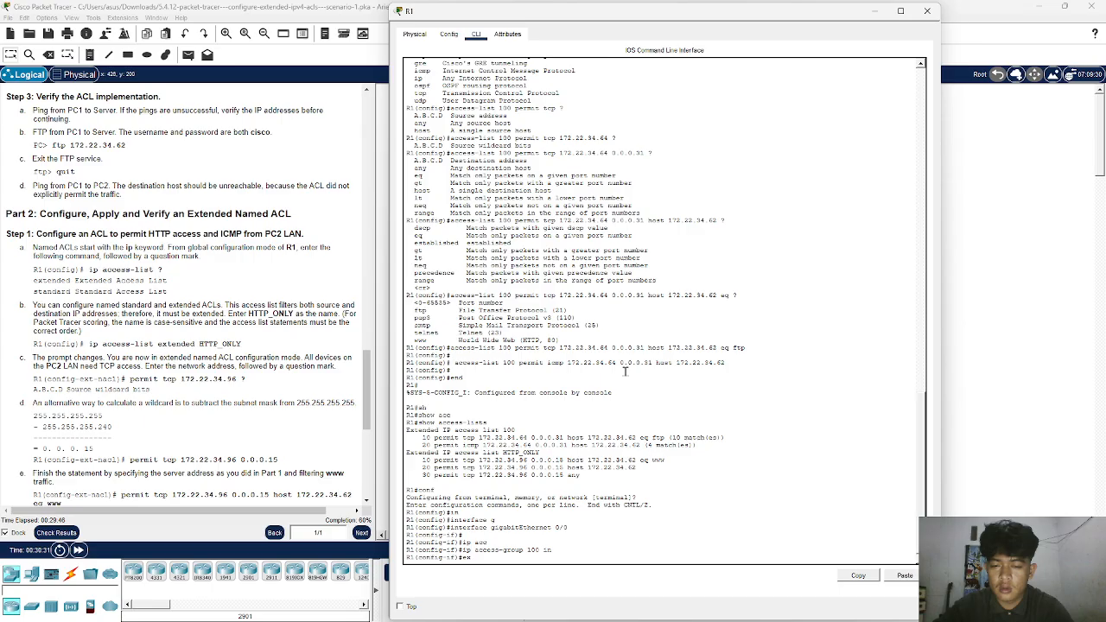
{"action": "key", "text": "Tab"}
{"action": "key", "text": "Return"}
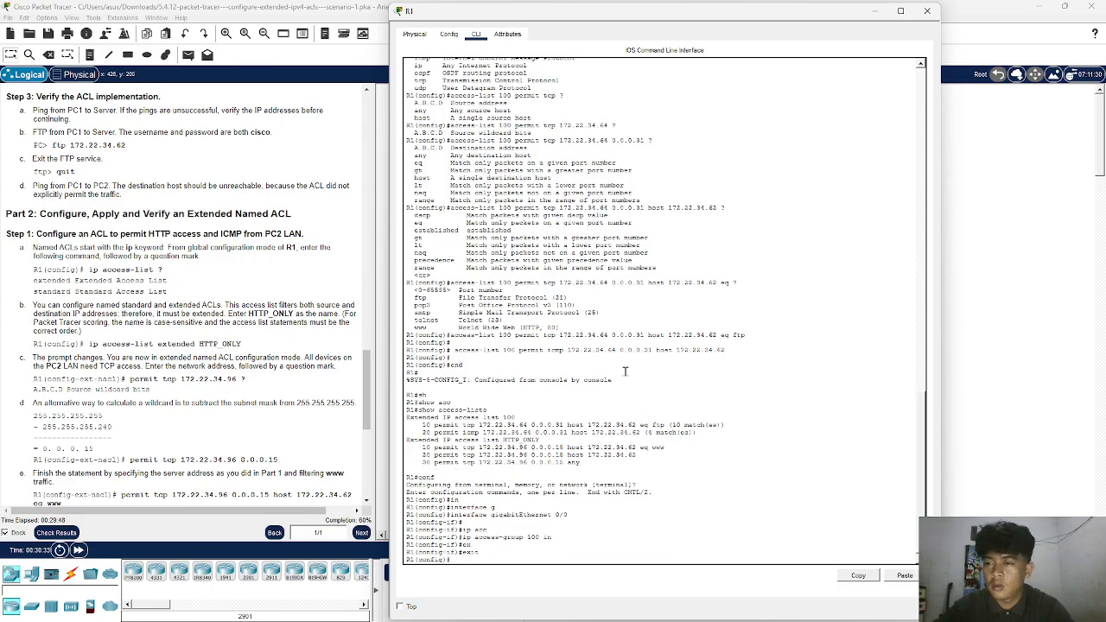
- Enter named ACL configuration mode on R1 with ip access-list extended HTTP_ONLY
{"action": "type", "text": "acc"}
{"action": "key", "text": "Tab"}
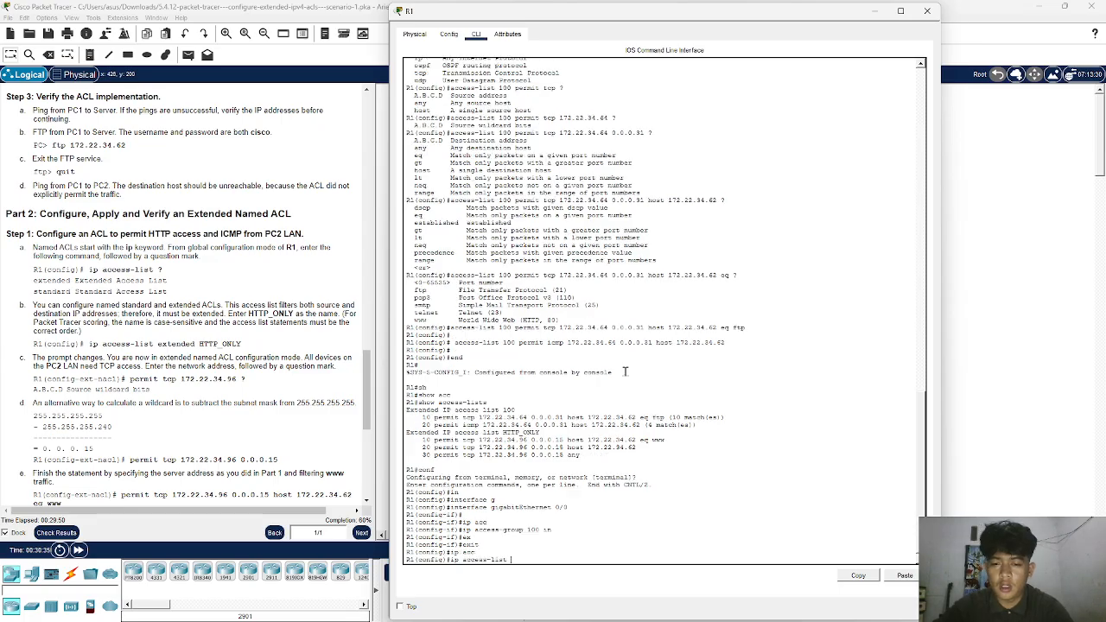
{"action": "type", "text": "e"}
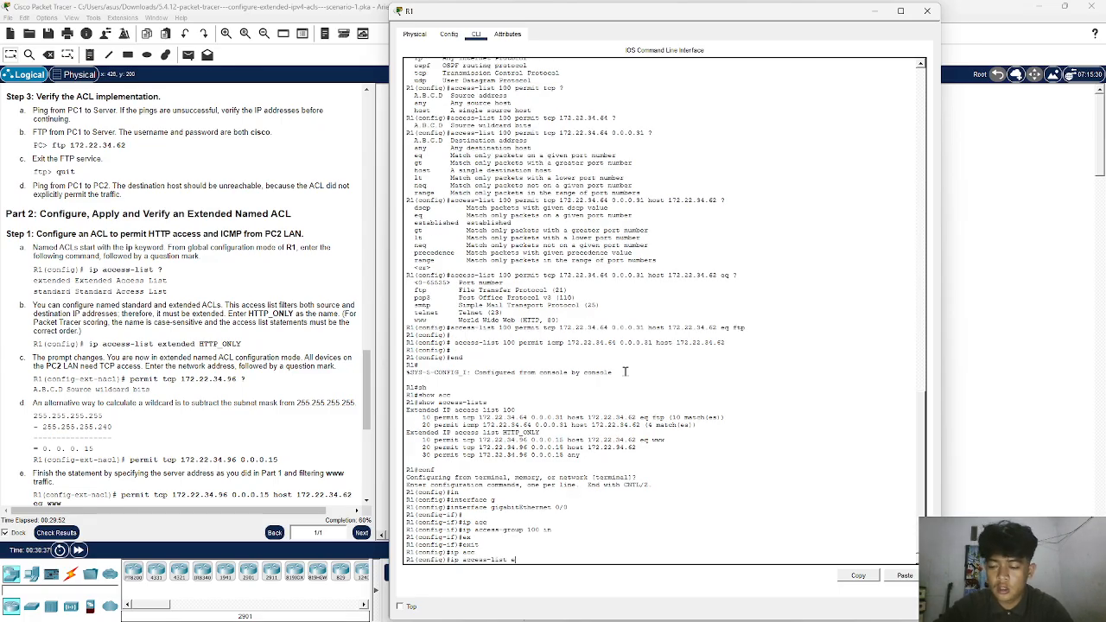
{"action": "type", "text": "x"}
{"action": "key", "text": "Tab"}
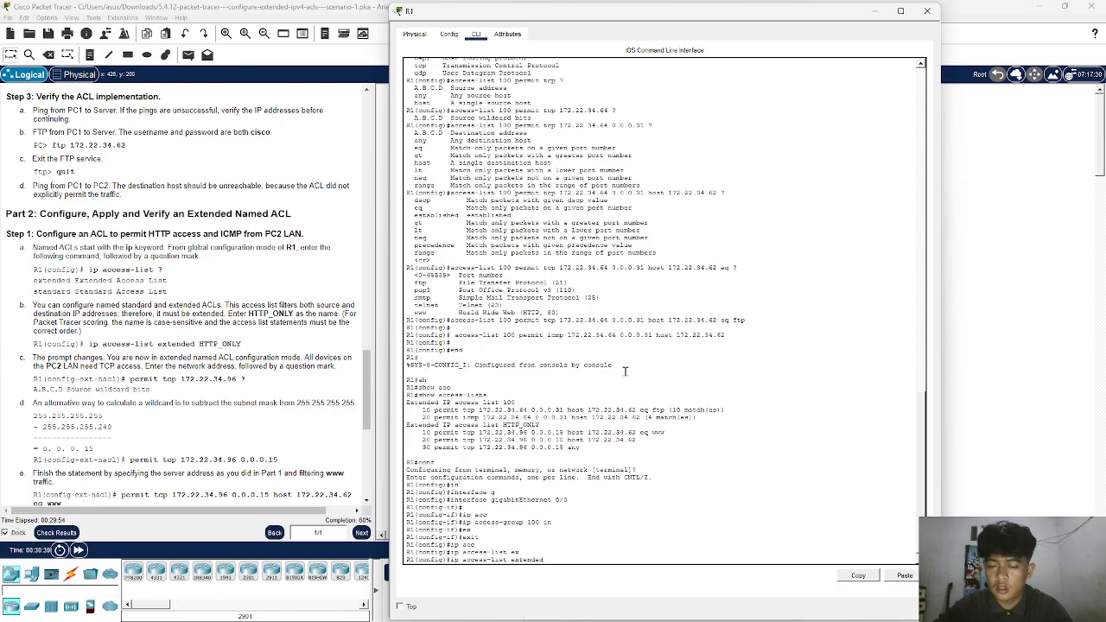
{"action": "type", "text": "HTTP_ONLY"}
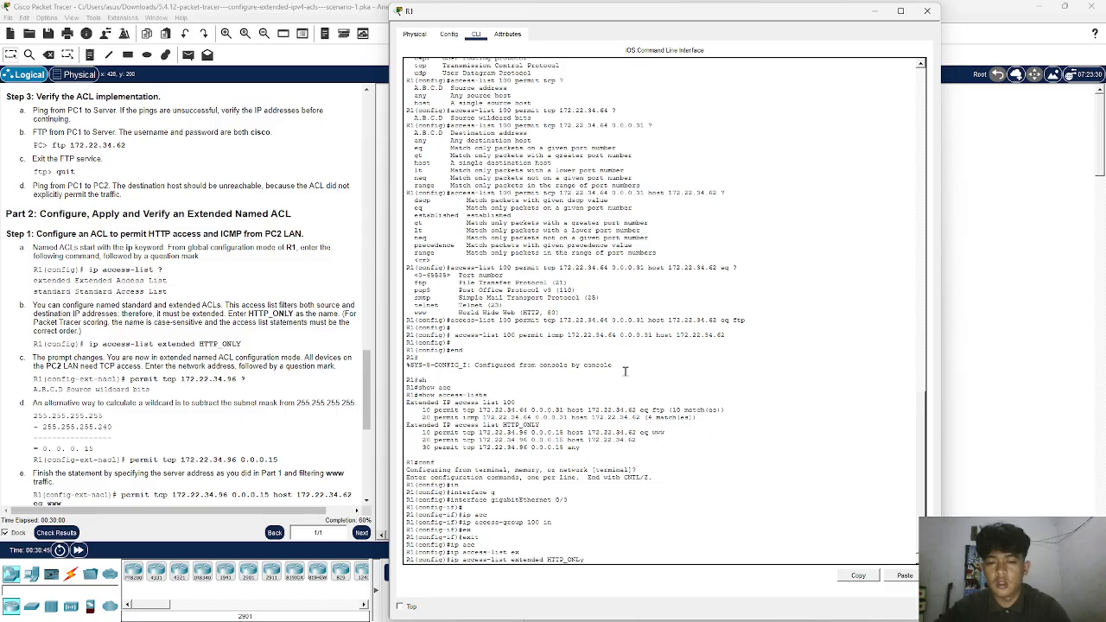
{"action": "key", "text": "Return"}
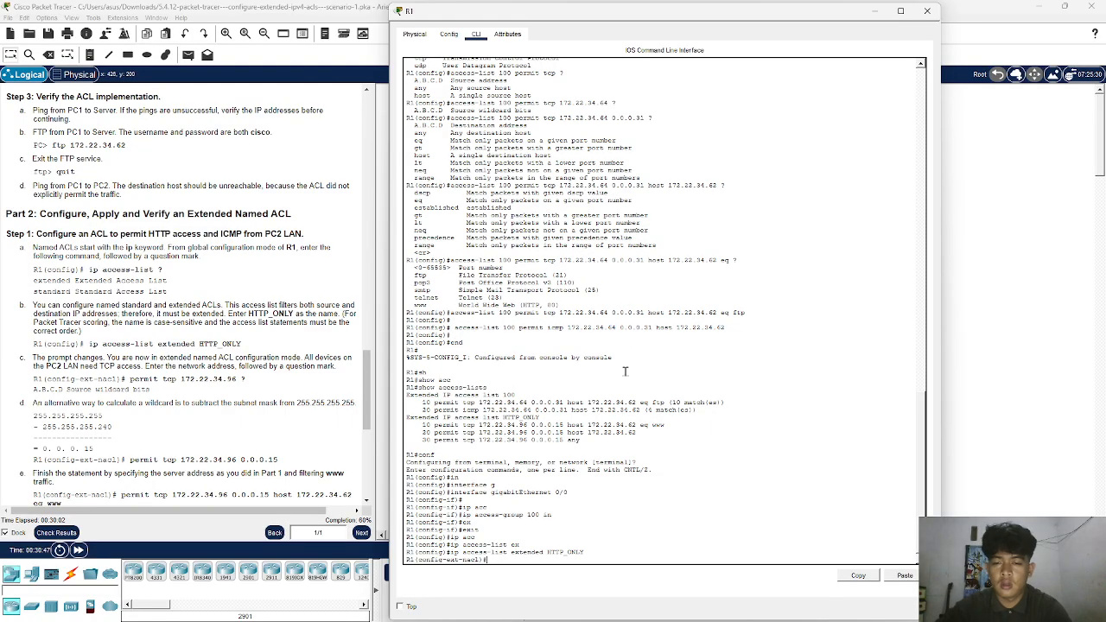
{"action": "key", "text": "Return"}
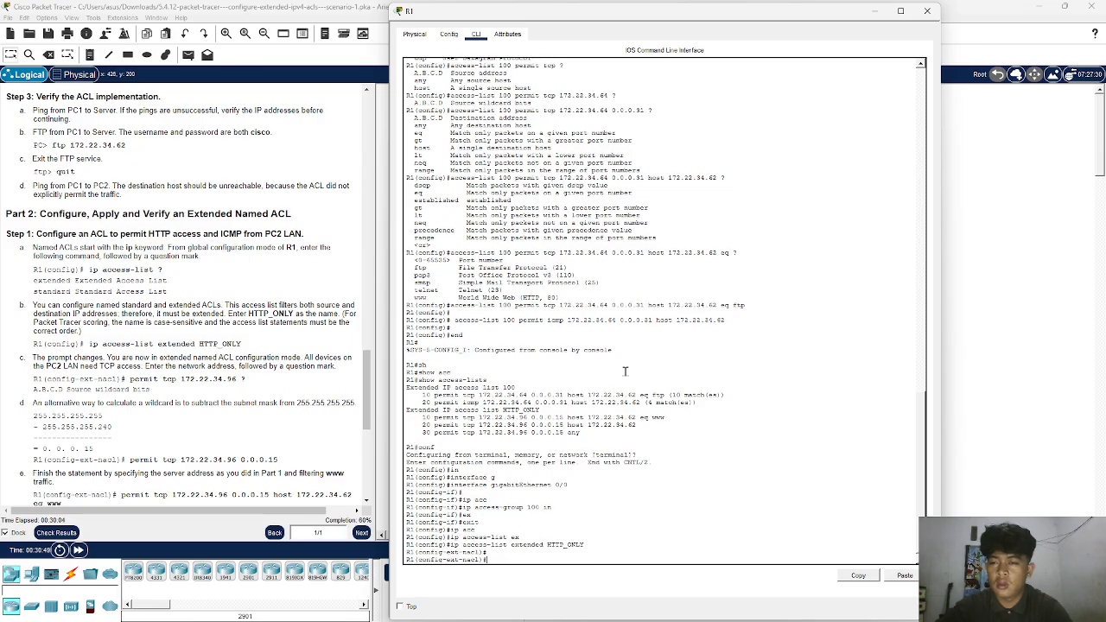
- Try to submit permit tcp 172.22.34.96 0.0.0.15 in the HTTP_ONLY ACL, listing the help options after the network address
{"action": "type", "text": "per"}
{"action": "key", "text": "Tab"}
{"action": "type", "text": "t"}
{"action": "key", "text": "Tab"}
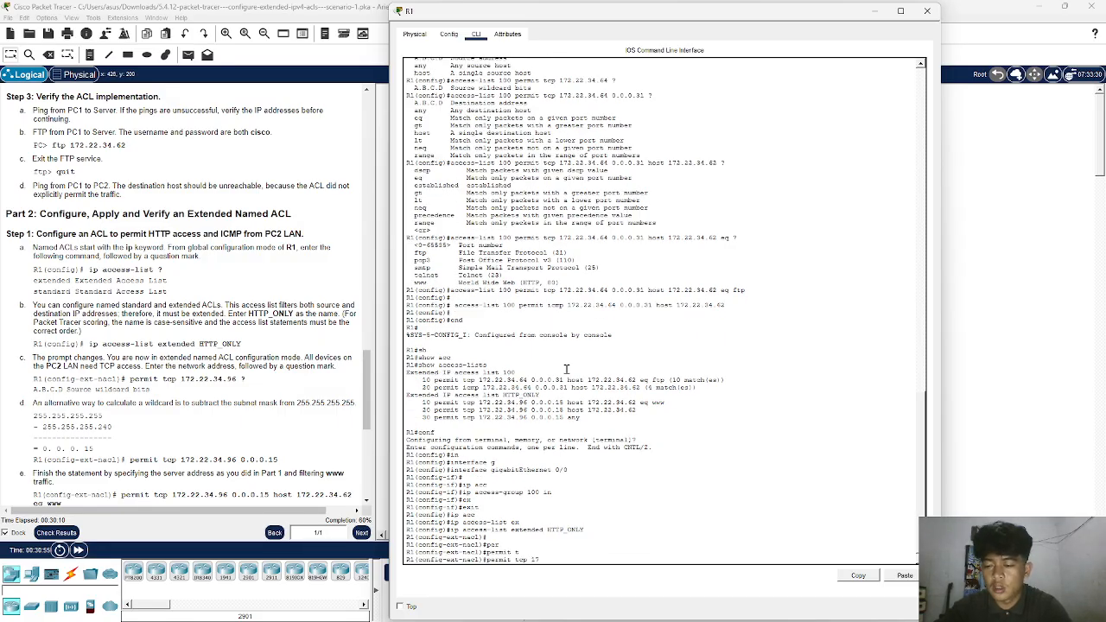
{"action": "type", "text": "172.22.34."}
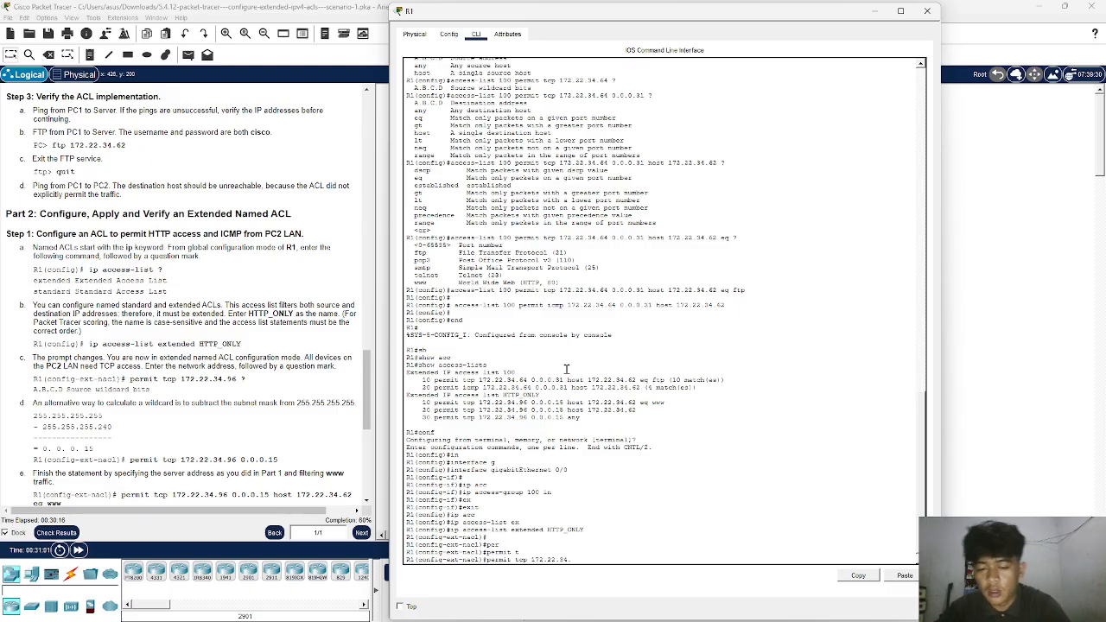
{"action": "type", "text": "96"}
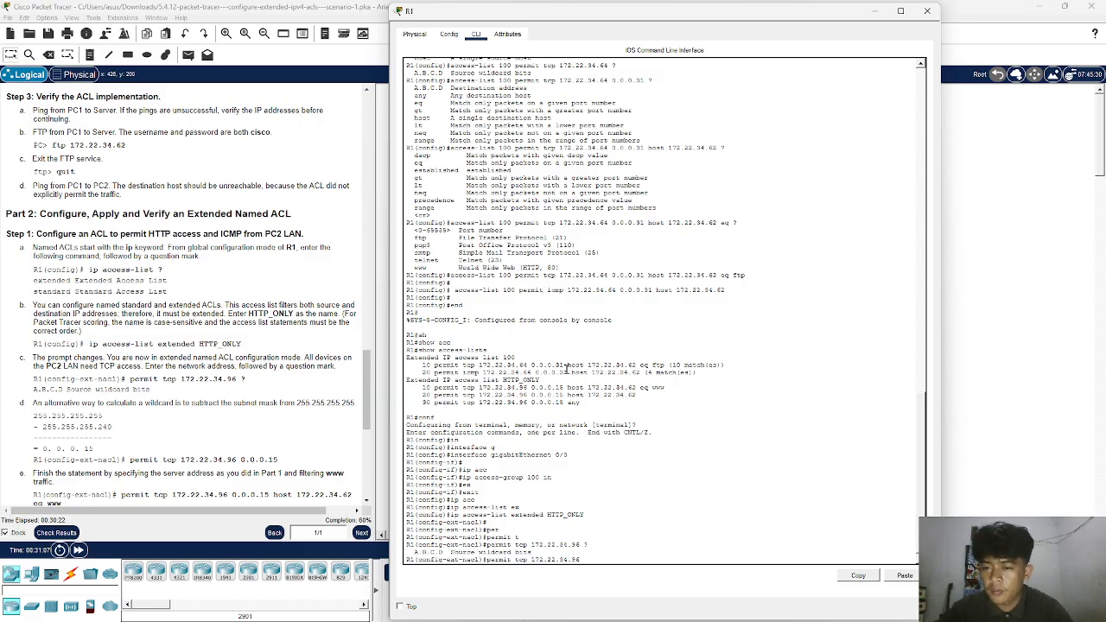
{"action": "type", "text": " ?0."}
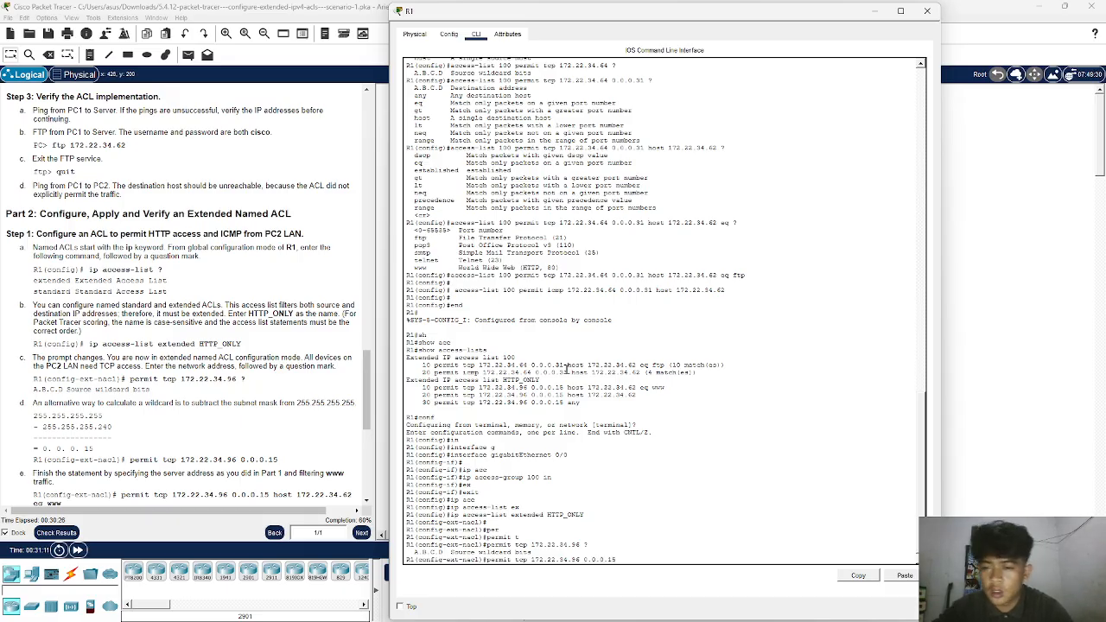
{"action": "key", "text": "Return"}
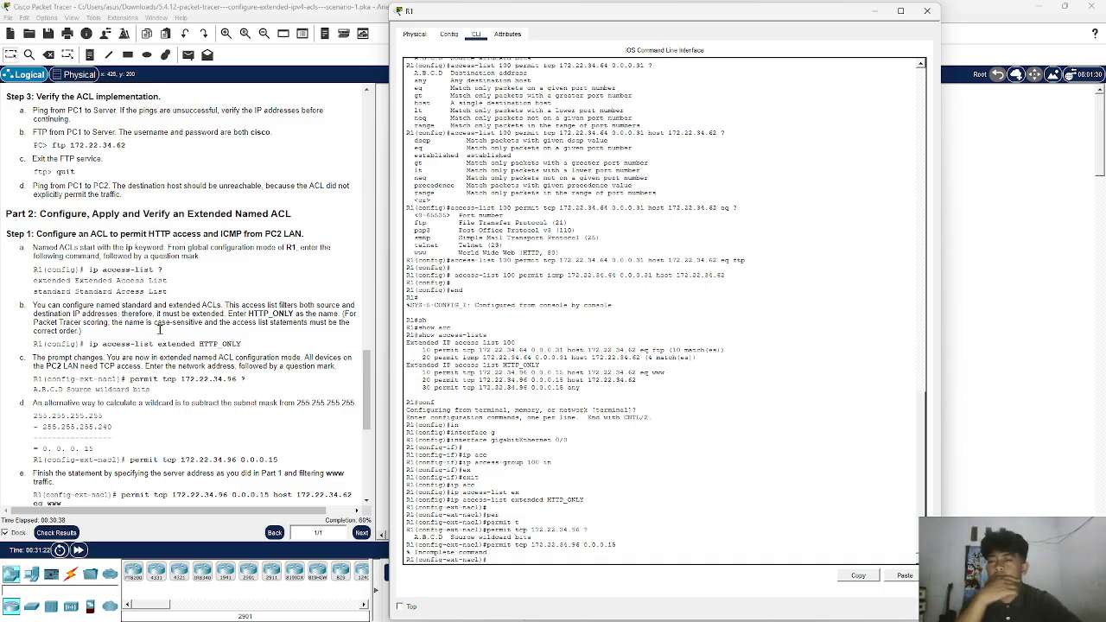
- Skim the remaining instructions, then check the activity results, review the status of R1's assessment items and close the results
{"action": "scroll", "coordinate": [209, 365], "scroll_direction": "down", "scroll_amount": 6}
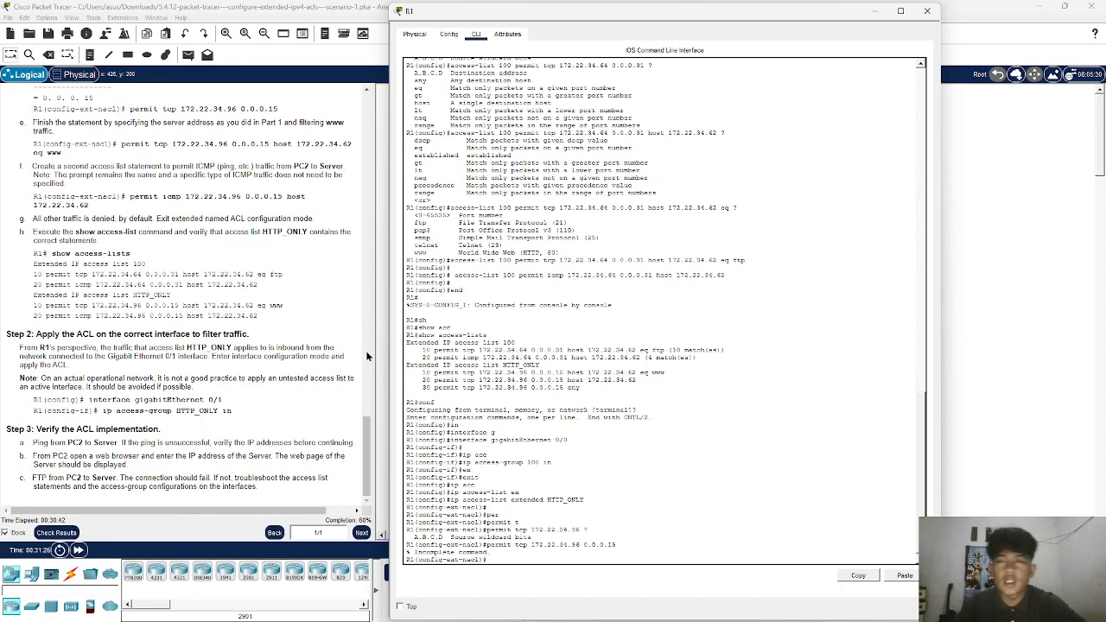
{"action": "left_click", "coordinate": [874, 12]}
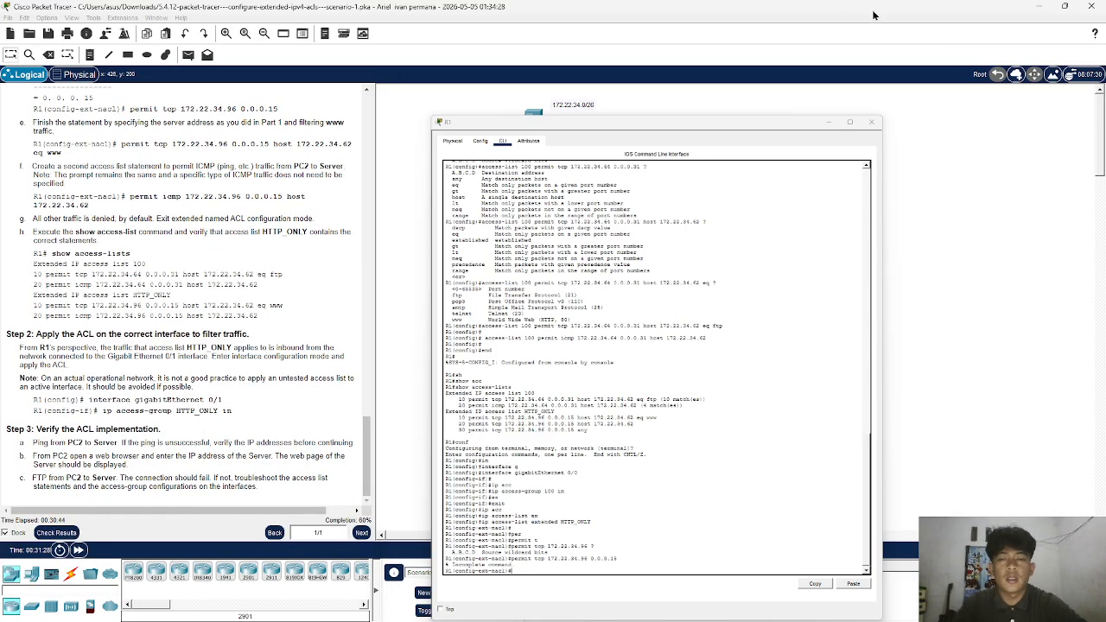
{"action": "left_click", "coordinate": [56, 532]}
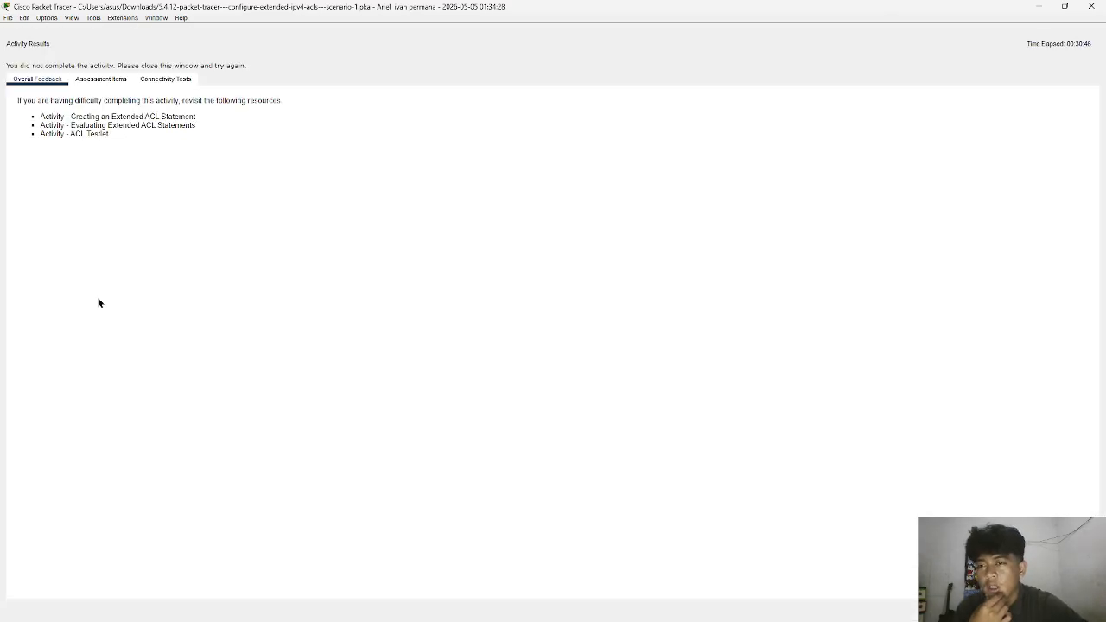
{"action": "left_click", "coordinate": [90, 81]}
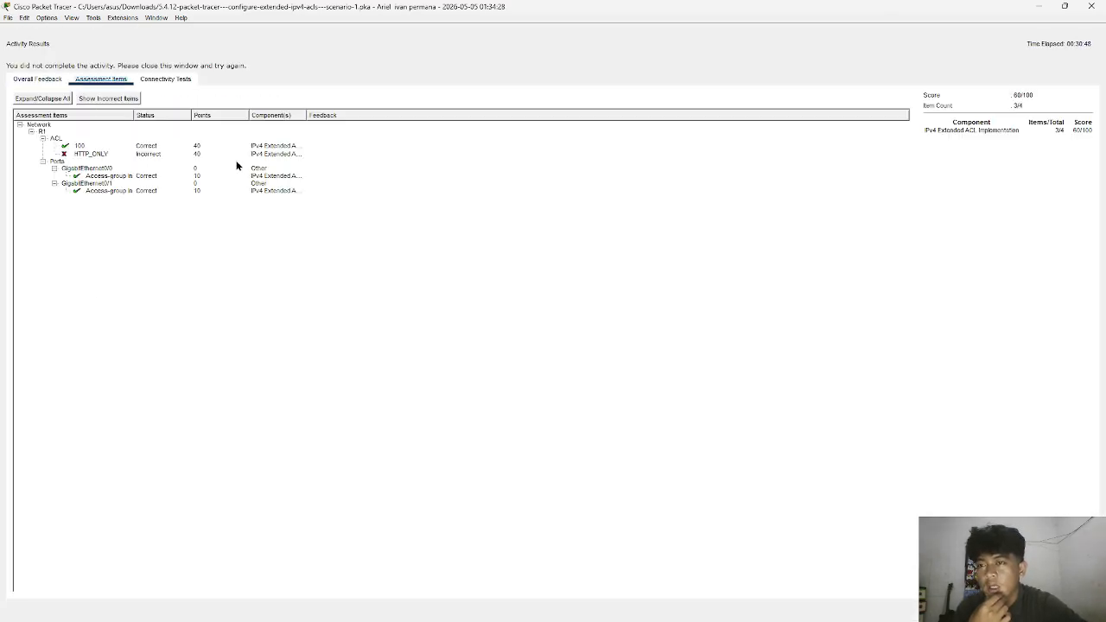
{"action": "left_click", "coordinate": [1090, 6]}
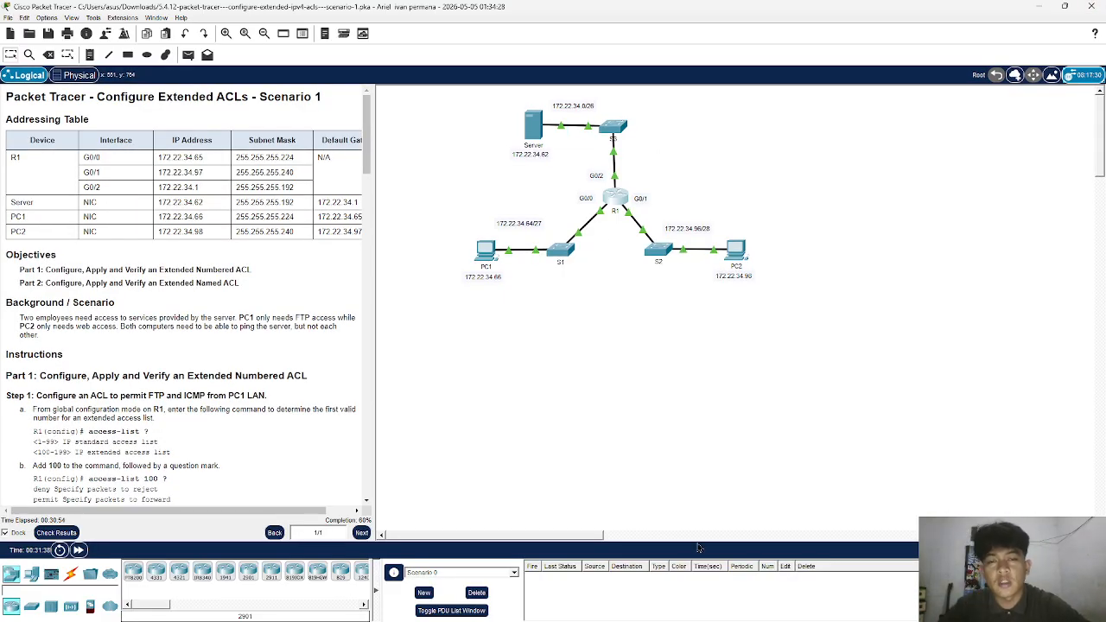
{"action": "mouse_move", "coordinate": [702, 617]}
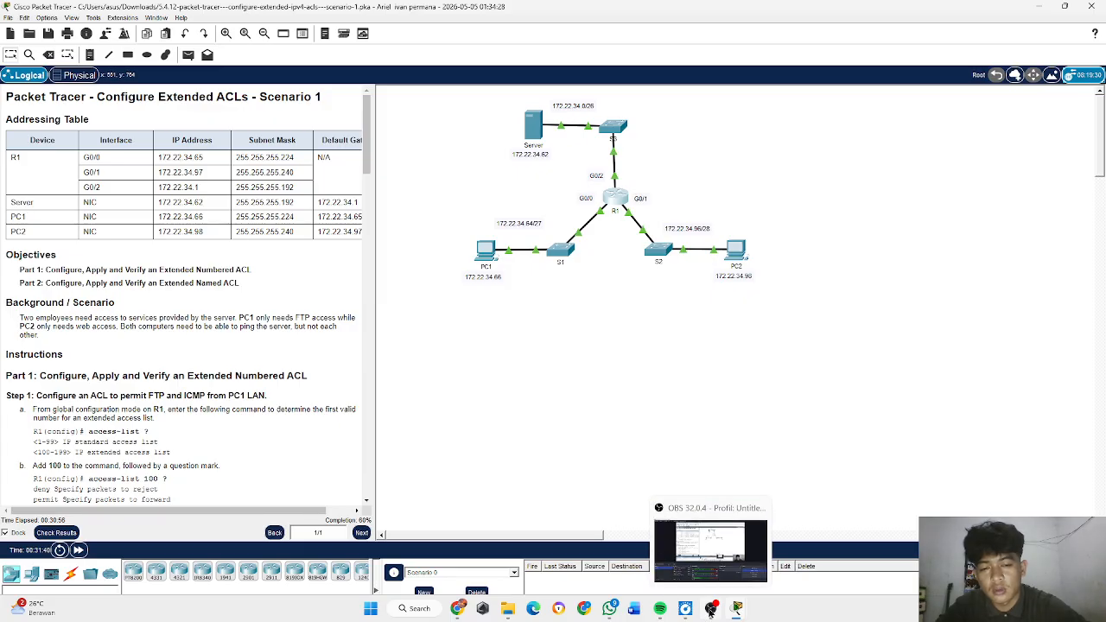